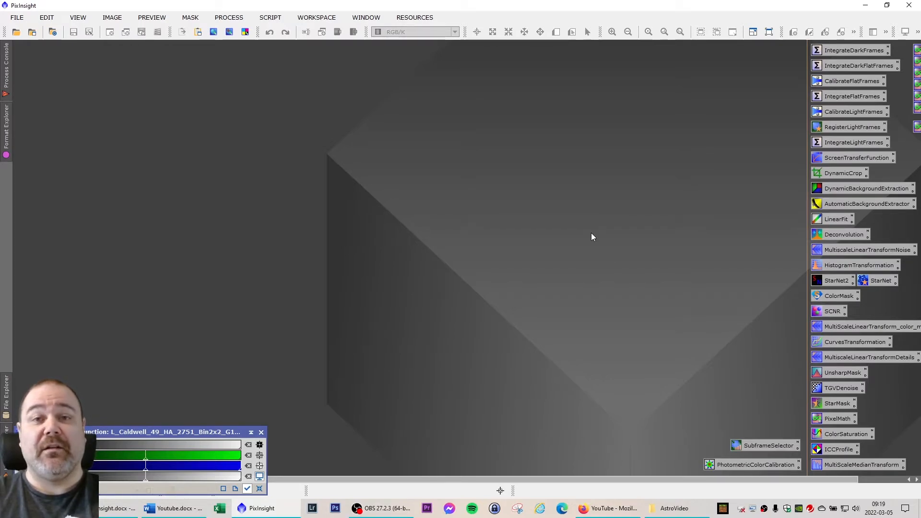
# Switch to File Explorer and look through the calibrated frames in the CalibratedLights folder under AstroPixInsight on Storage (D:)
pyautogui.click(666, 507)
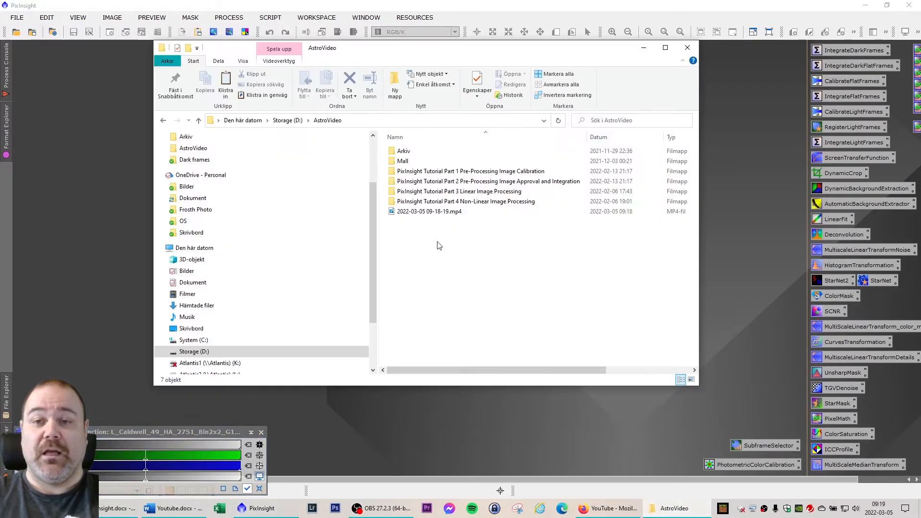
pyautogui.click(197, 351)
pyautogui.doubleClick(424, 153)
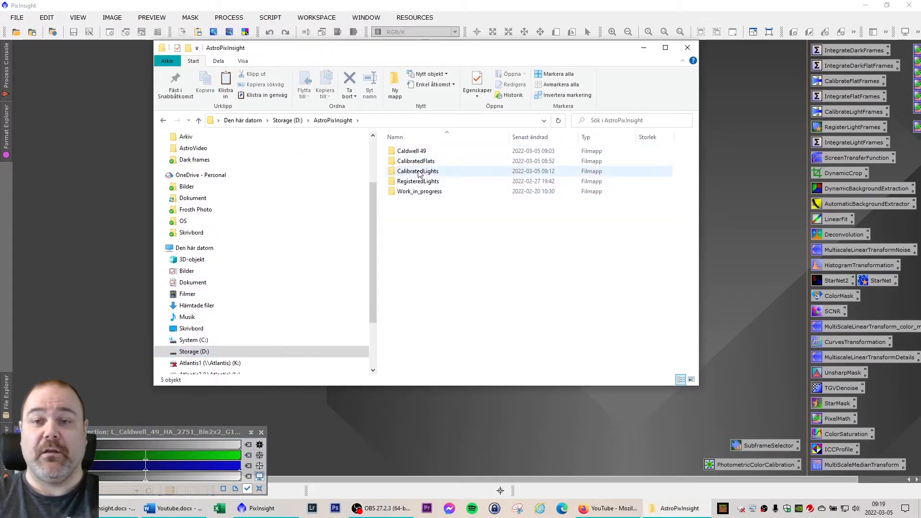
pyautogui.doubleClick(419, 174)
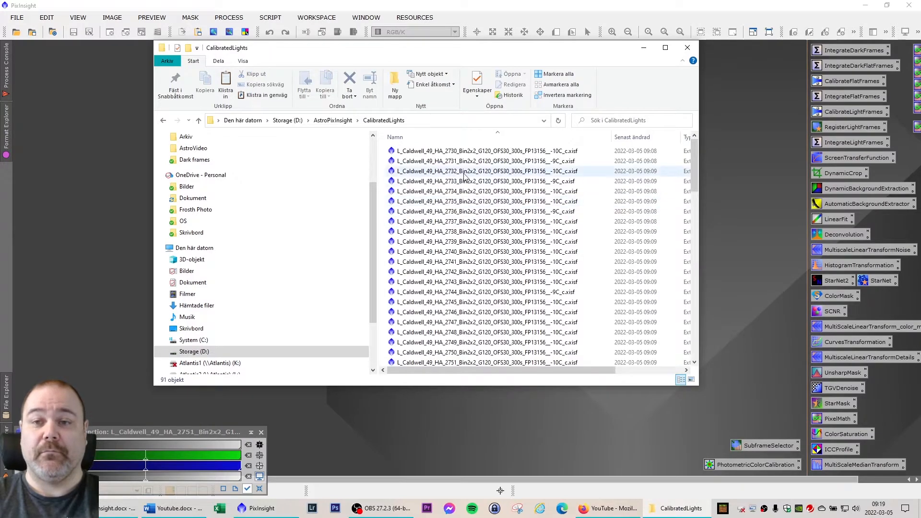
pyautogui.scroll(-19, 463, 161)
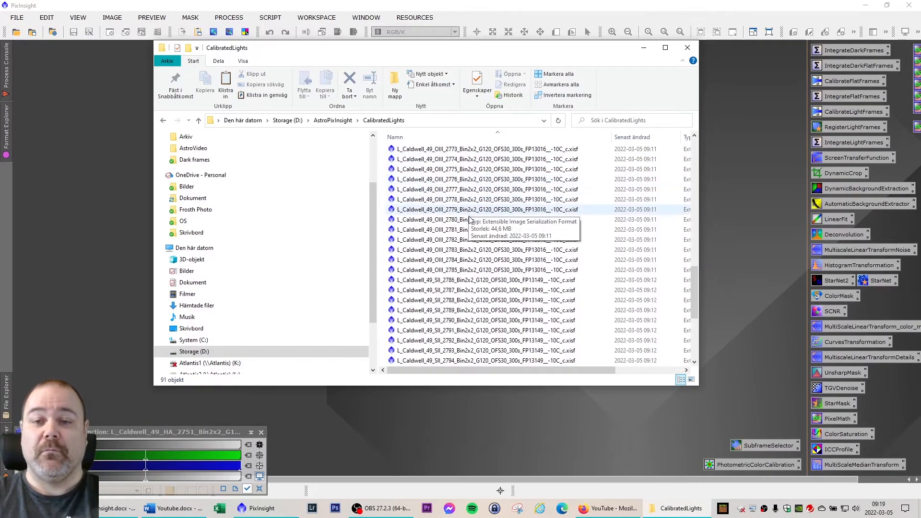
pyautogui.scroll(16, 478, 257)
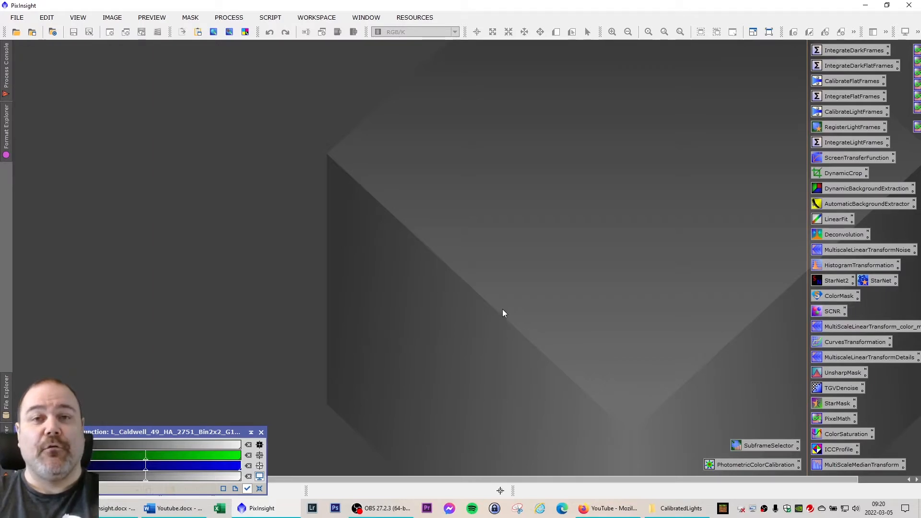
# Open the SubframeSelector process in PixInsight and arrange its windows side by side with the Measurements Graph section collapsed
pyautogui.click(761, 447)
pyautogui.doubleClick(761, 447)
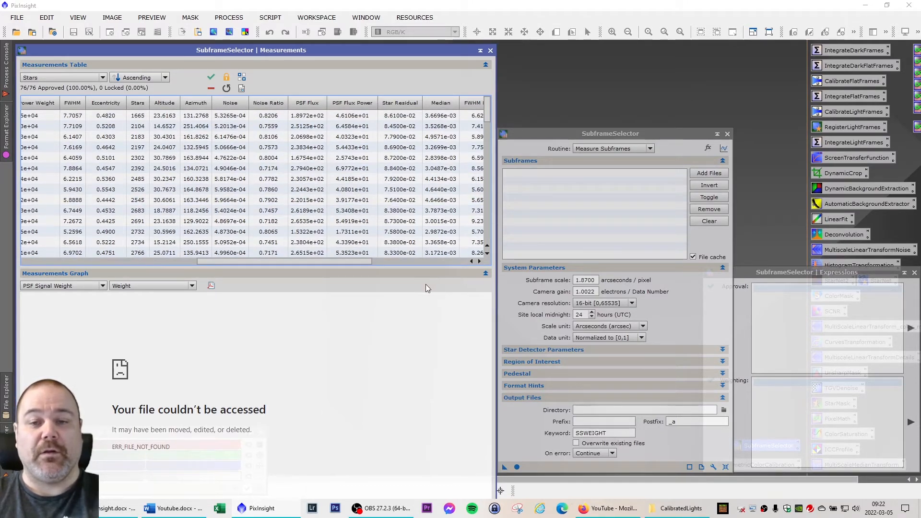
pyautogui.click(486, 273)
pyautogui.moveTo(456, 280); pyautogui.dragTo(429, 447)
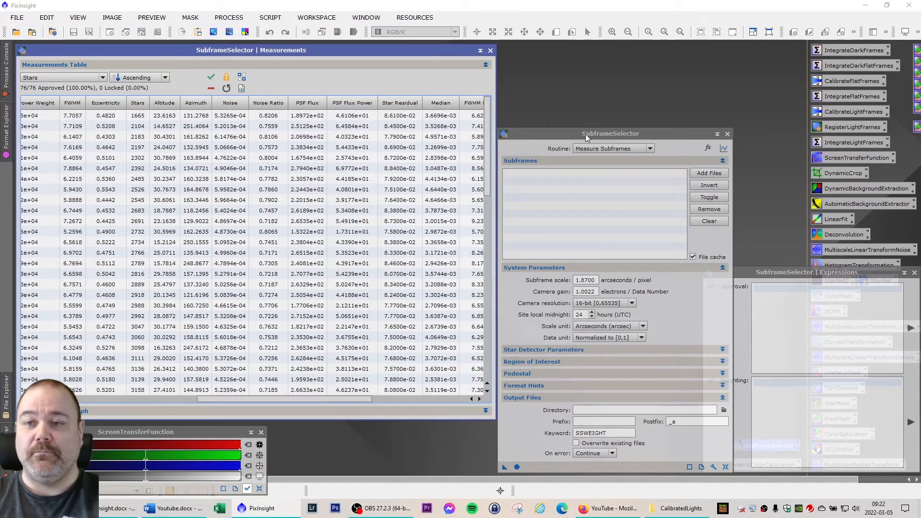
pyautogui.moveTo(586, 133); pyautogui.dragTo(590, 61)
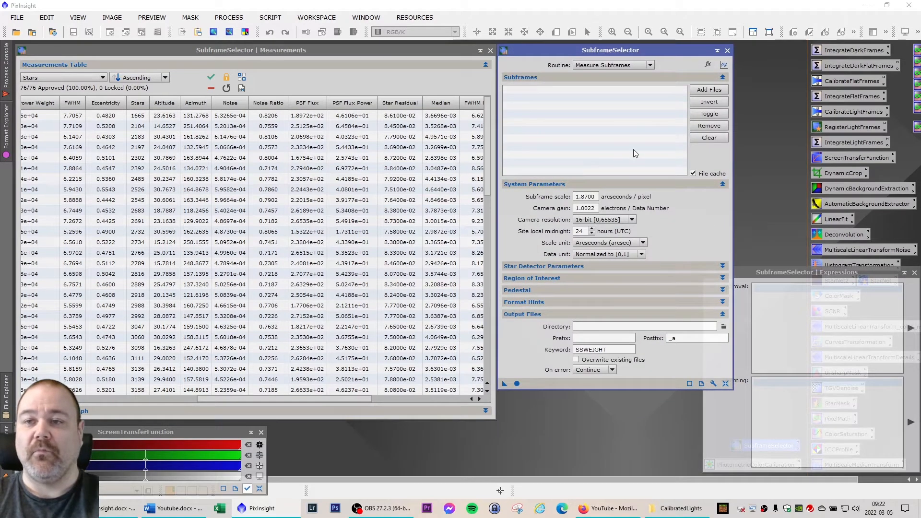
# Add the HA frames L_Caldwell_49_HA_2730 through L_Caldwell_49_HA_2821 from the CalibratedLights folder to the SubframeSelector subframes list
pyautogui.click(706, 89)
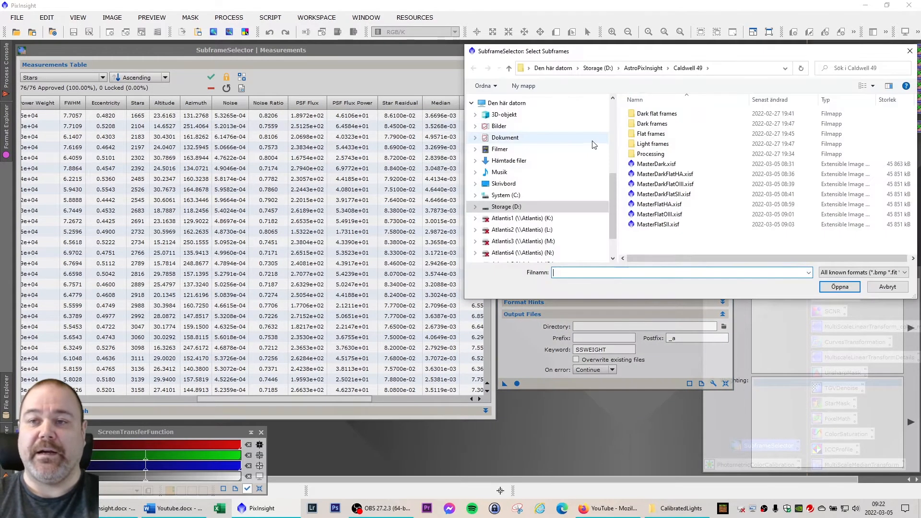
pyautogui.moveTo(648, 55); pyautogui.dragTo(633, 59)
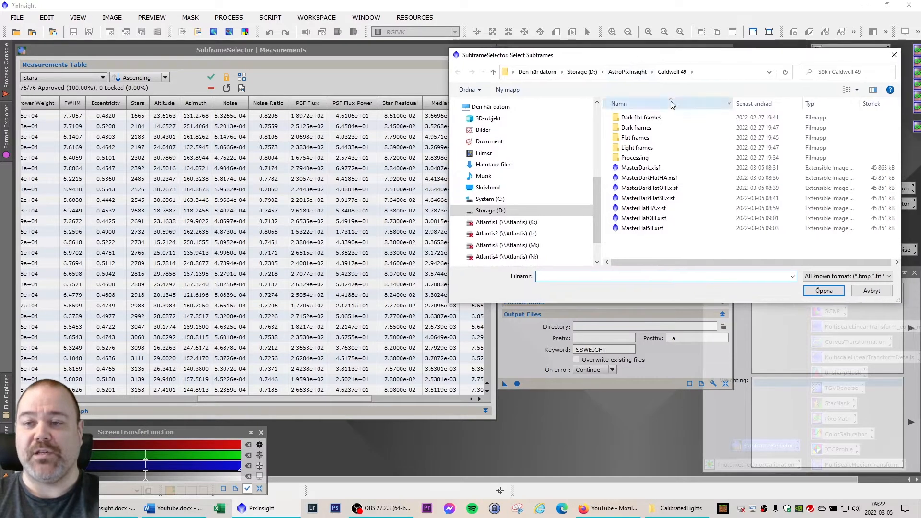
pyautogui.click(489, 211)
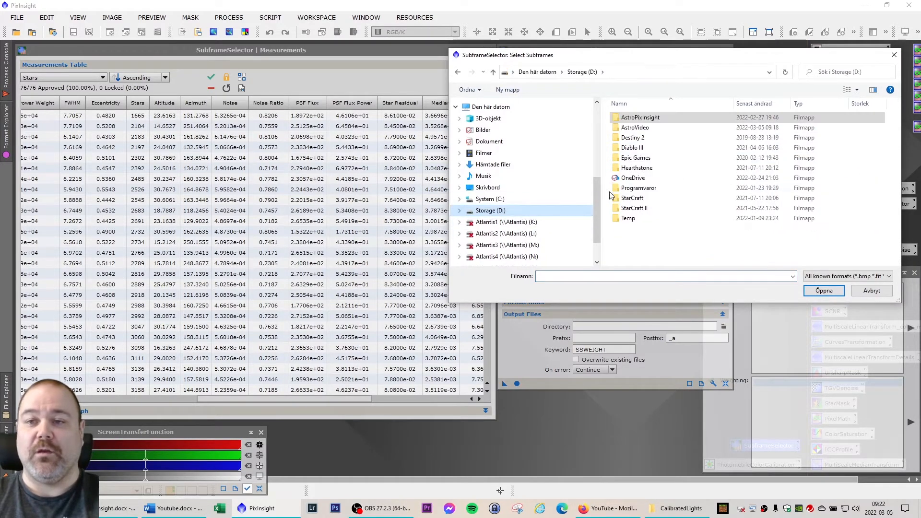
pyautogui.doubleClick(640, 120)
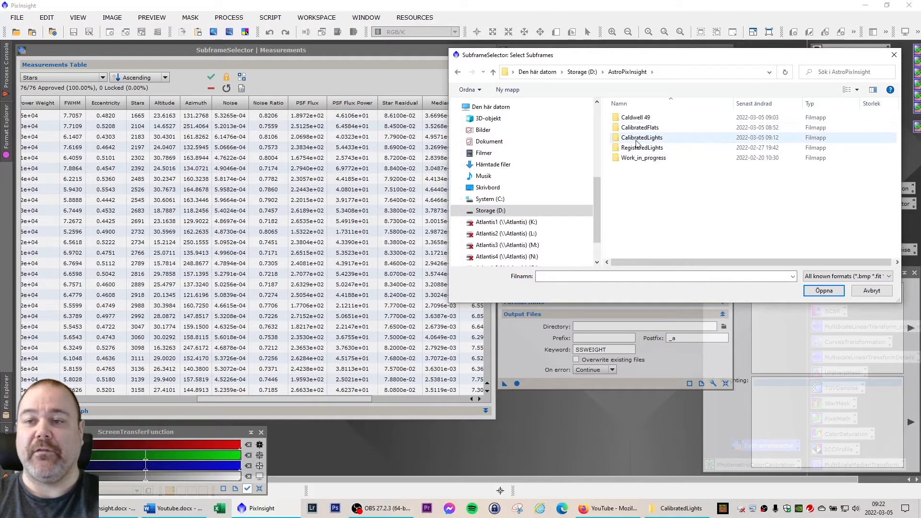
pyautogui.doubleClick(642, 137)
pyautogui.click(653, 120)
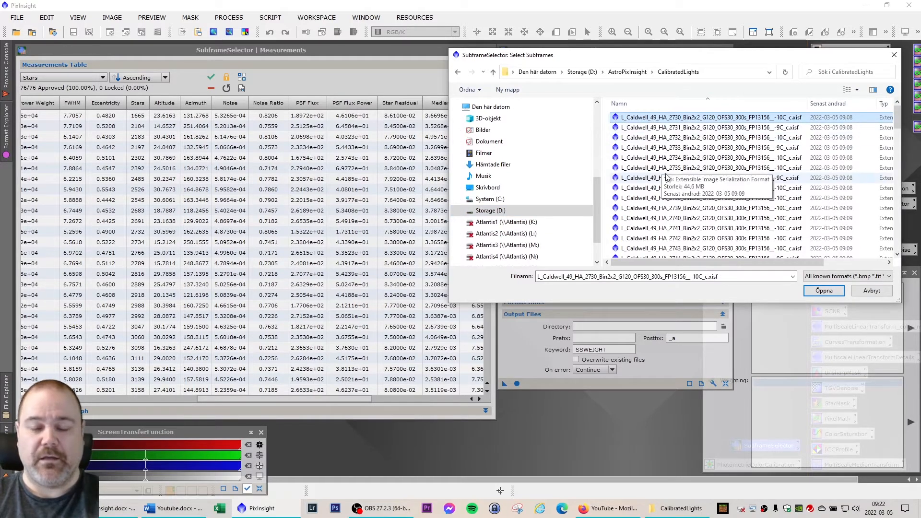
pyautogui.scroll(-8, 686, 192)
pyautogui.scroll(-3, 691, 203)
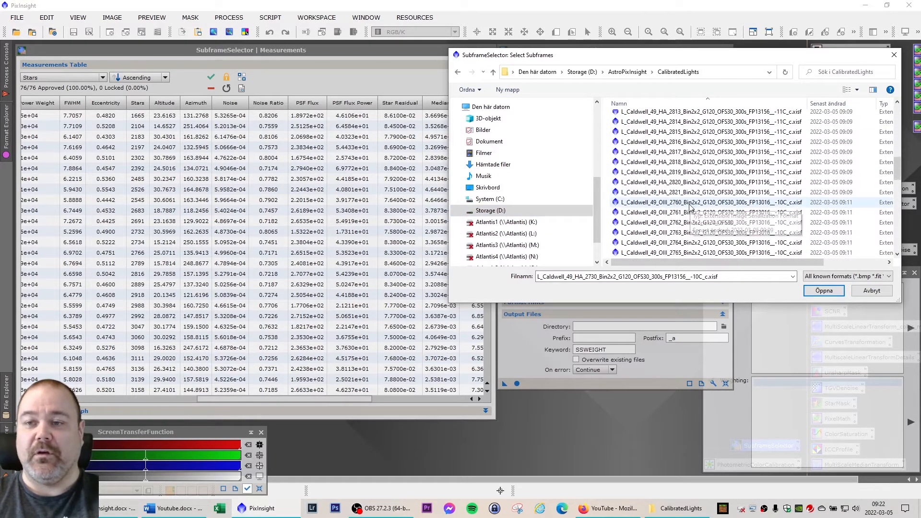
pyautogui.keyDown('shift'); pyautogui.click(671, 192); pyautogui.keyUp('shift')
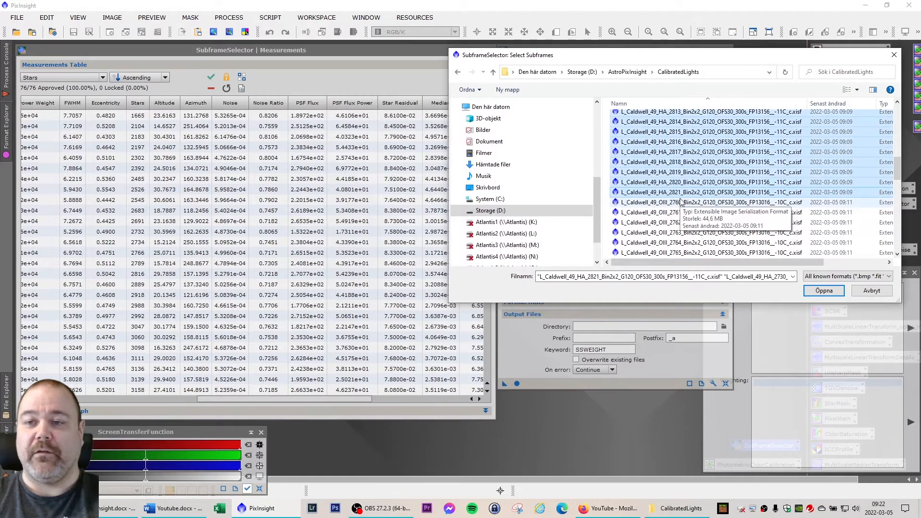
pyautogui.click(824, 290)
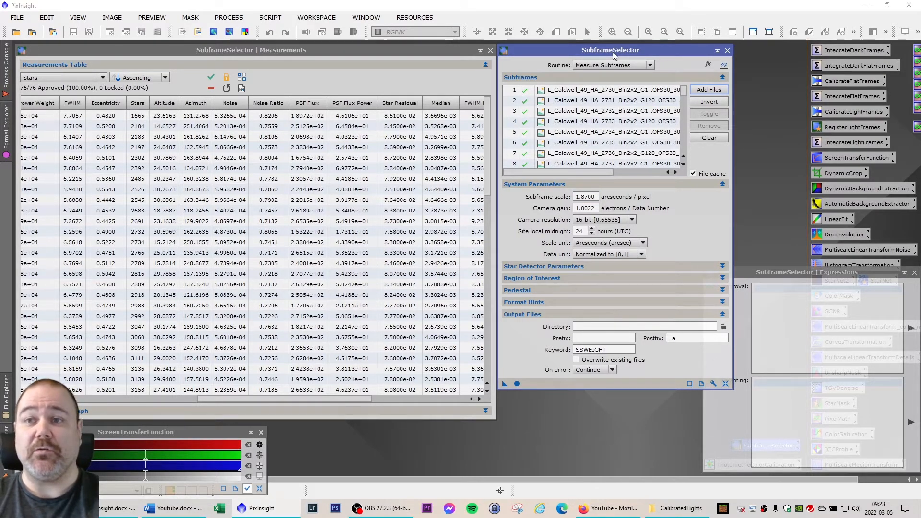
pyautogui.moveTo(612, 52); pyautogui.dragTo(724, 56)
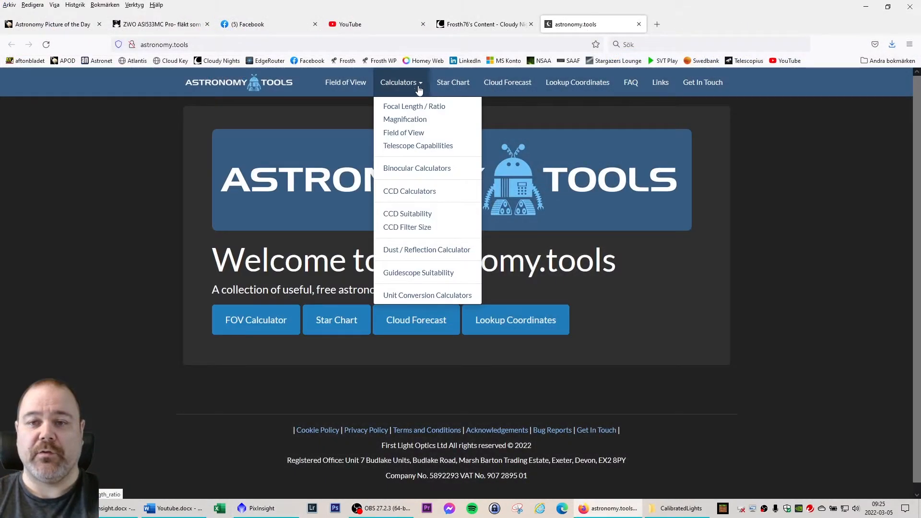
# Switch to the browser and open the CCD Suitability calculator on astronomy.tools
pyautogui.click(430, 215)
pyautogui.scroll(-4, 415, 230)
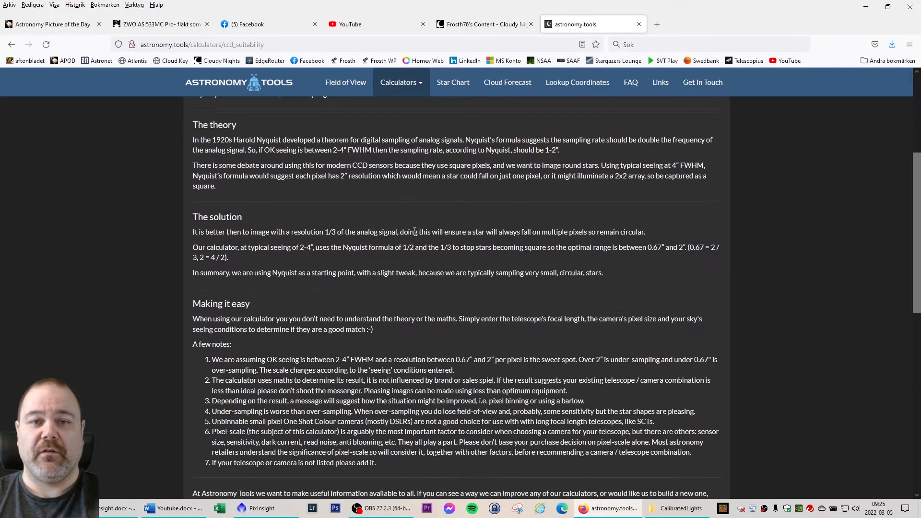
pyautogui.scroll(-8, 415, 230)
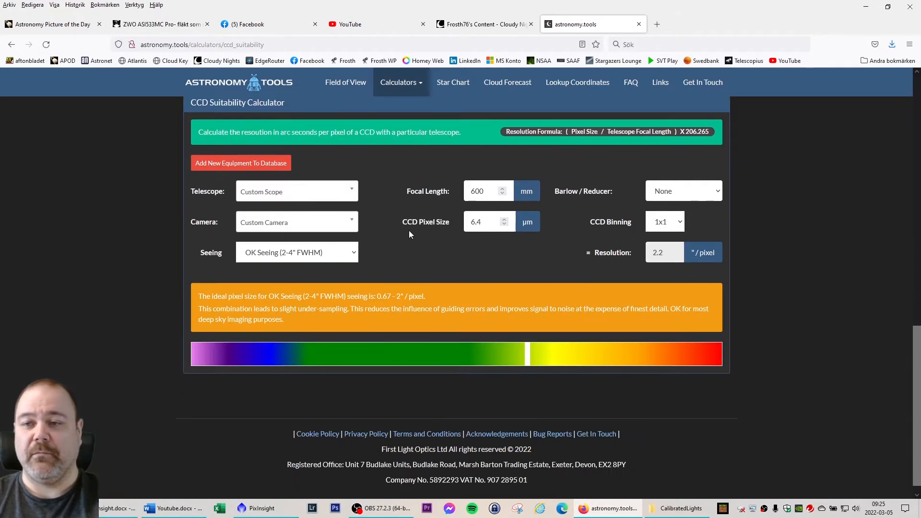
# Search the calculator's telescopes for "sky" and choose the Sky-Watcher Evostar 80ED DS-Pro
pyautogui.click(348, 192)
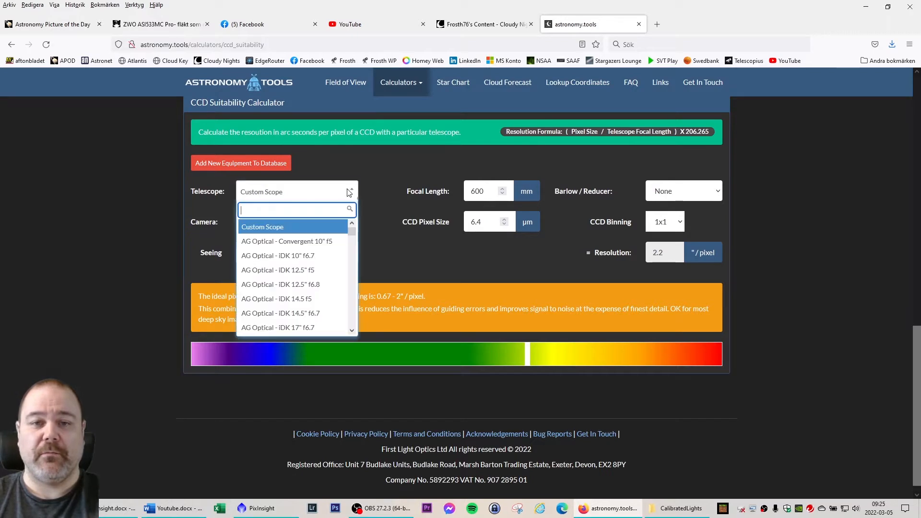
pyautogui.scroll(-3, 295, 269)
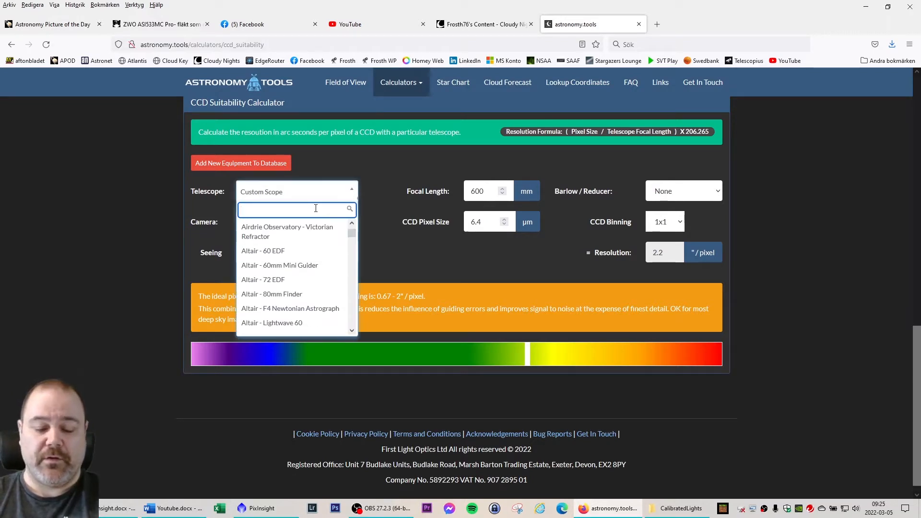
pyautogui.write('sky')
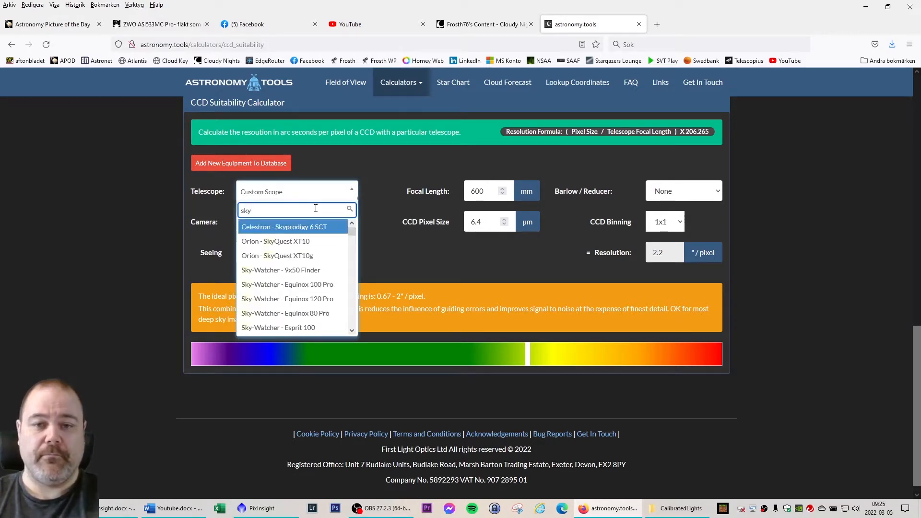
pyautogui.scroll(-5, 336, 303)
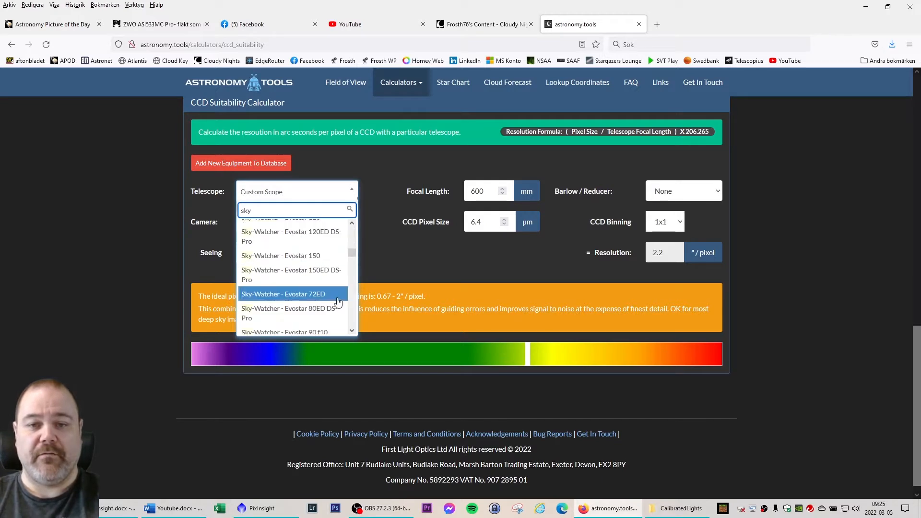
pyautogui.click(297, 311)
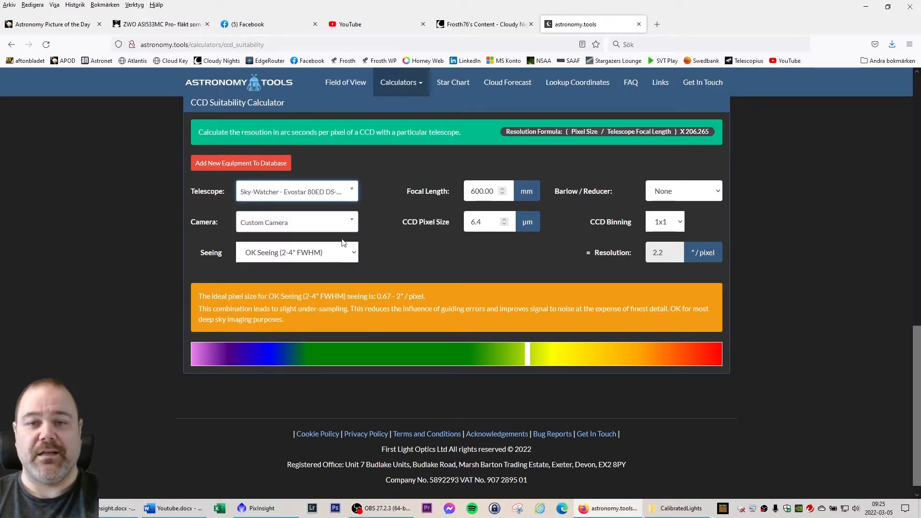
# Set the calculator's camera to ZWO ASI294MM/MC-Pro and its Barlow / Reducer to 0.85x Reducer
pyautogui.click(351, 223)
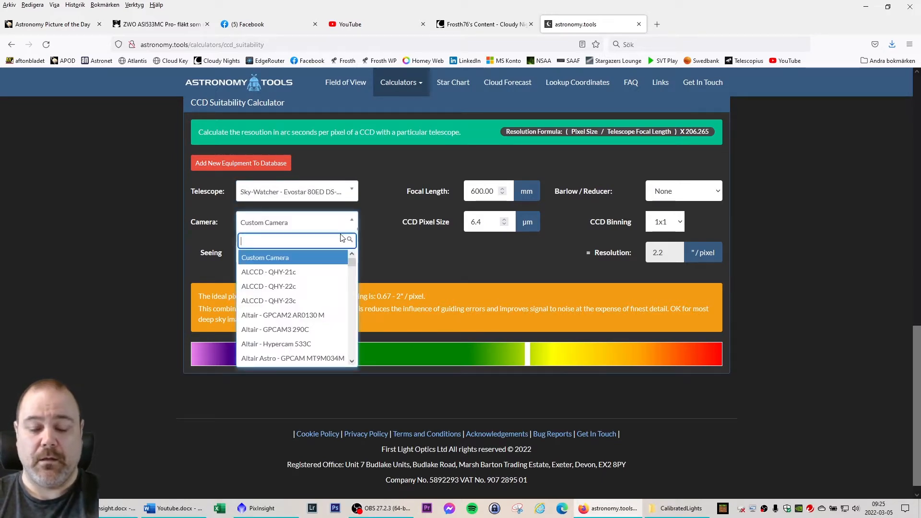
pyautogui.write('asi 29')
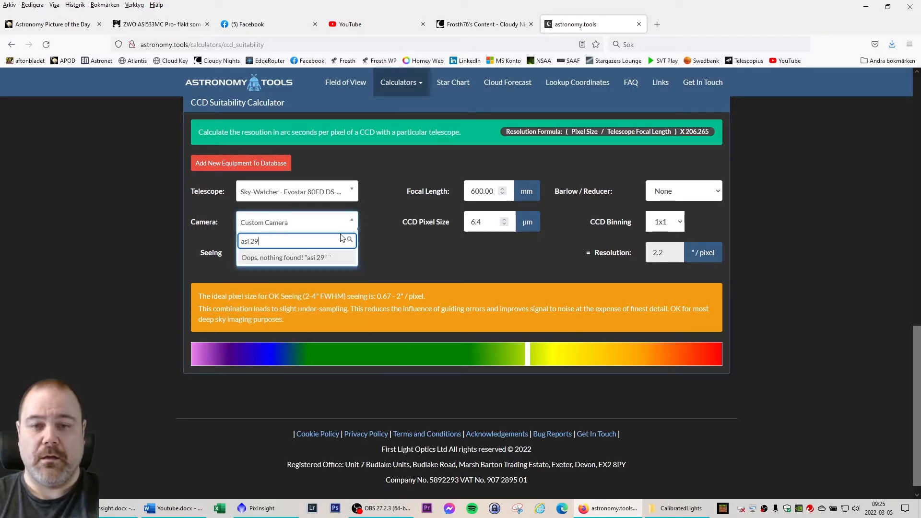
pyautogui.press('BackSpace')
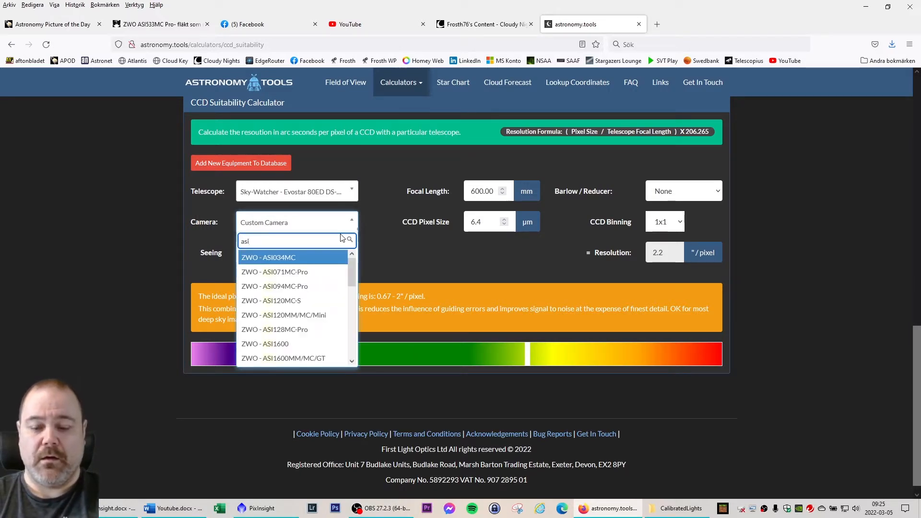
pyautogui.write('94')
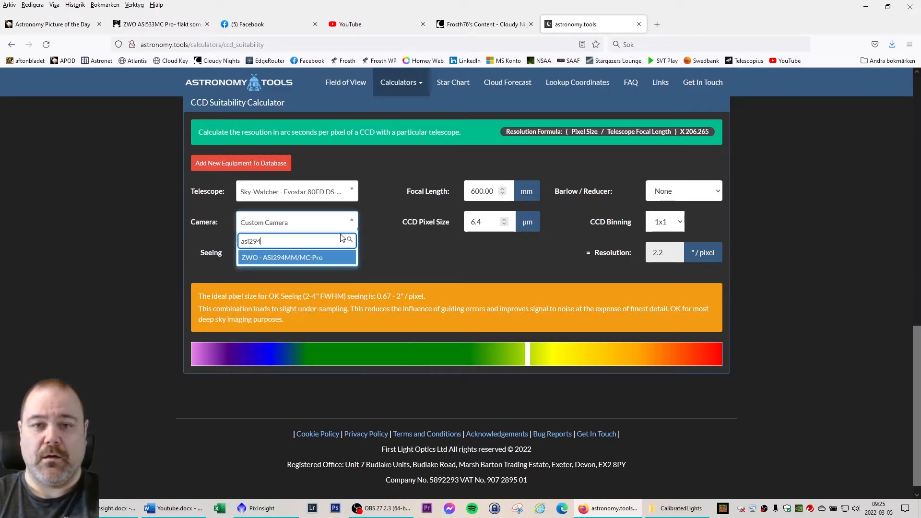
pyautogui.click(292, 259)
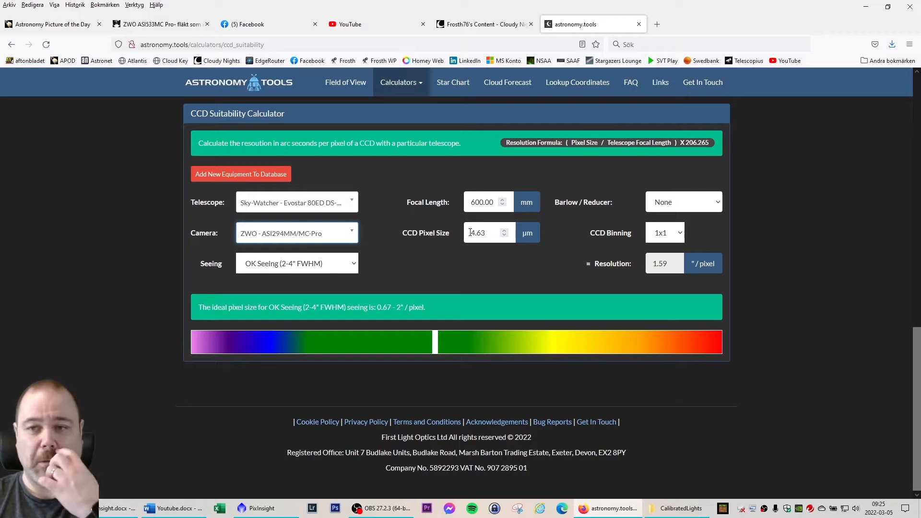
pyautogui.click(719, 204)
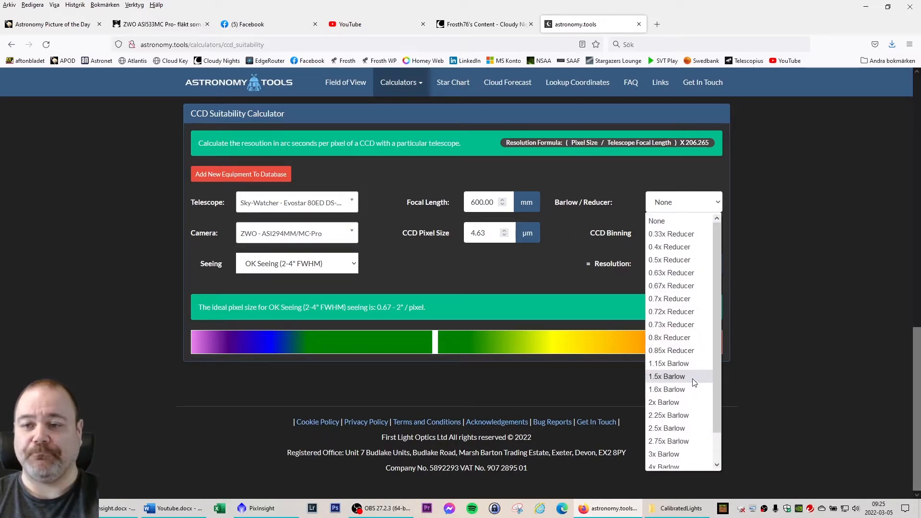
pyautogui.click(657, 352)
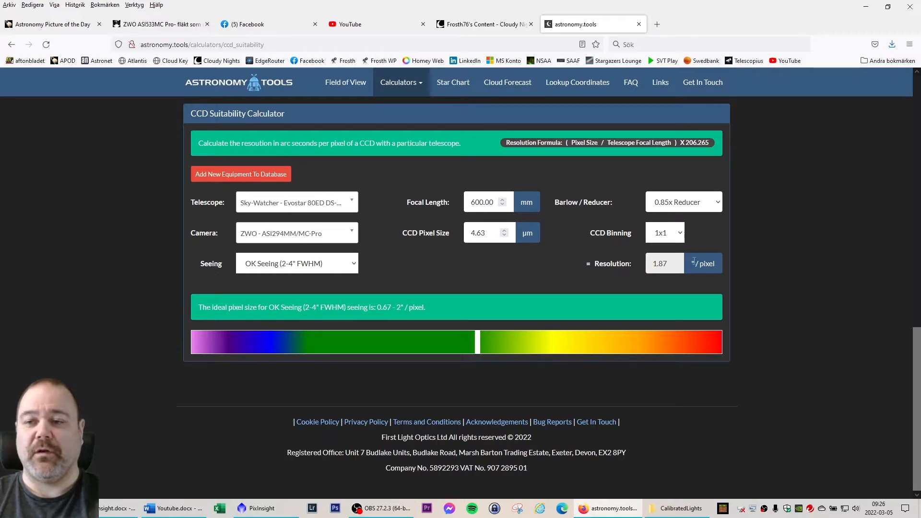
# Switch back to PixInsight and move the SubframeSelector and Measurements windows aside to free up workspace
pyautogui.hotkey('alt', 'Tab')
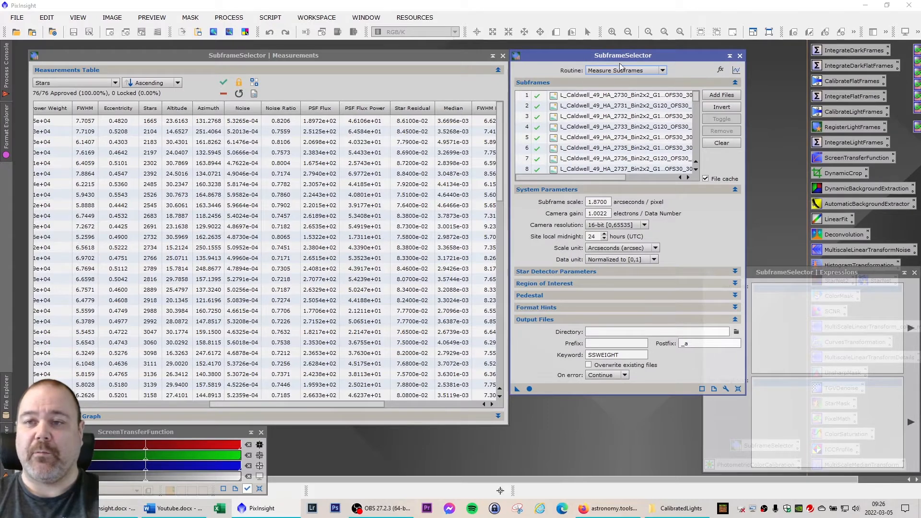
pyautogui.moveTo(617, 55); pyautogui.dragTo(673, 97)
pyautogui.moveTo(295, 55); pyautogui.dragTo(687, 66)
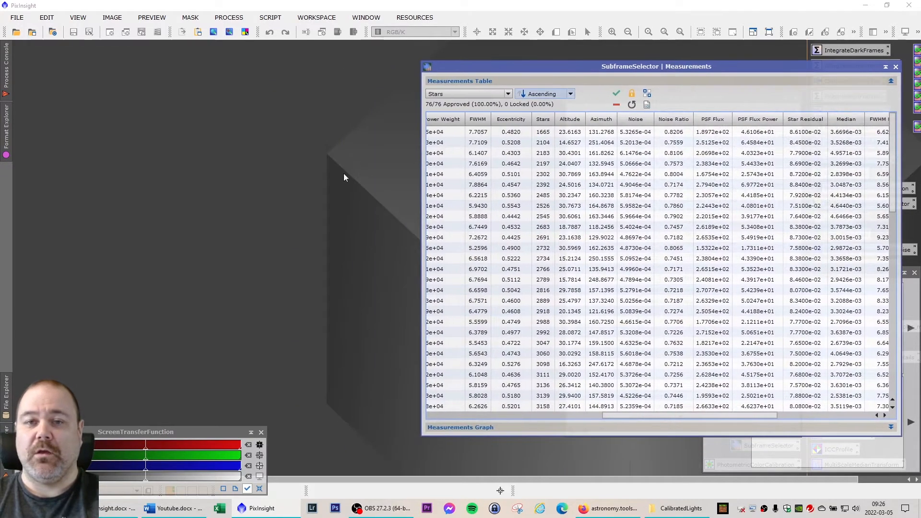
# Open the 300s light frame L_Caldwell_49_HA_2730 and place its image window beside the measurements table
pyautogui.doubleClick(99, 131)
pyautogui.doubleClick(254, 81)
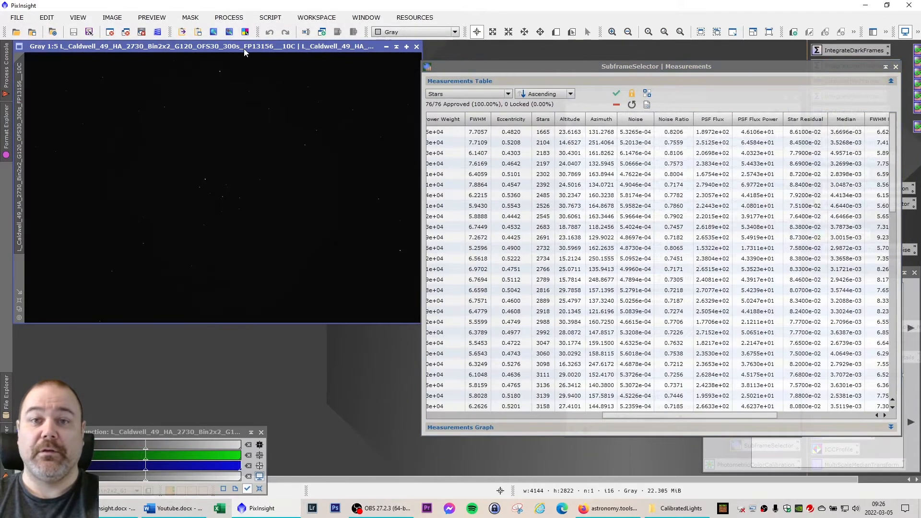
pyautogui.moveTo(244, 48); pyautogui.dragTo(249, 66)
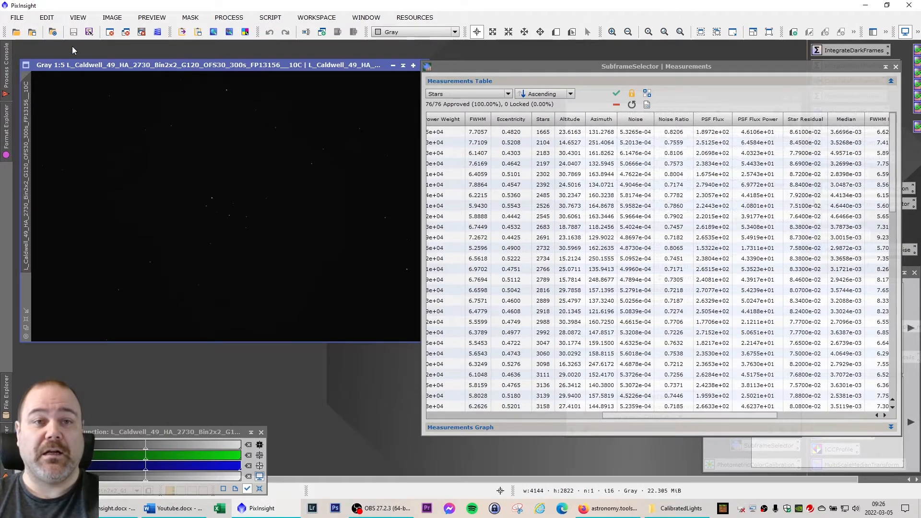
# Check the FITS header of the open light frame for the telescope, camera, focal length and electronic gain entries, and close it
pyautogui.click(19, 18)
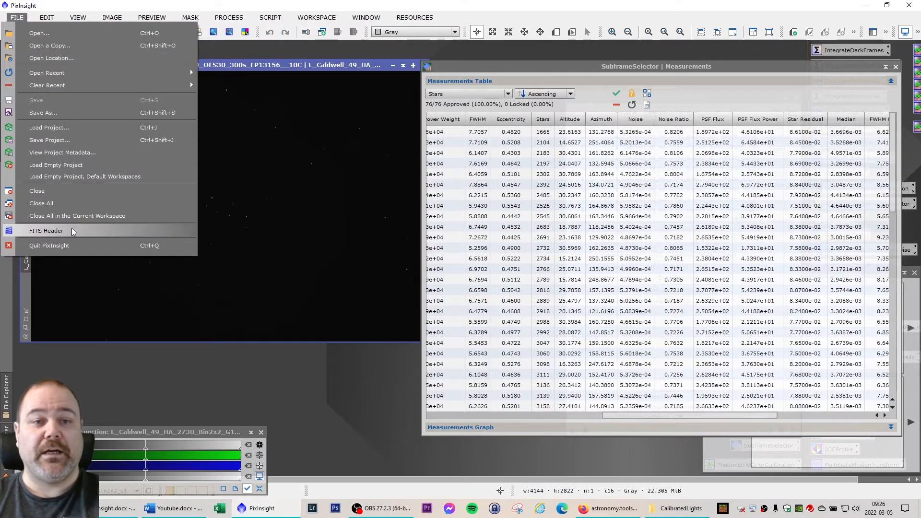
pyautogui.click(89, 230)
pyautogui.scroll(-6, 255, 209)
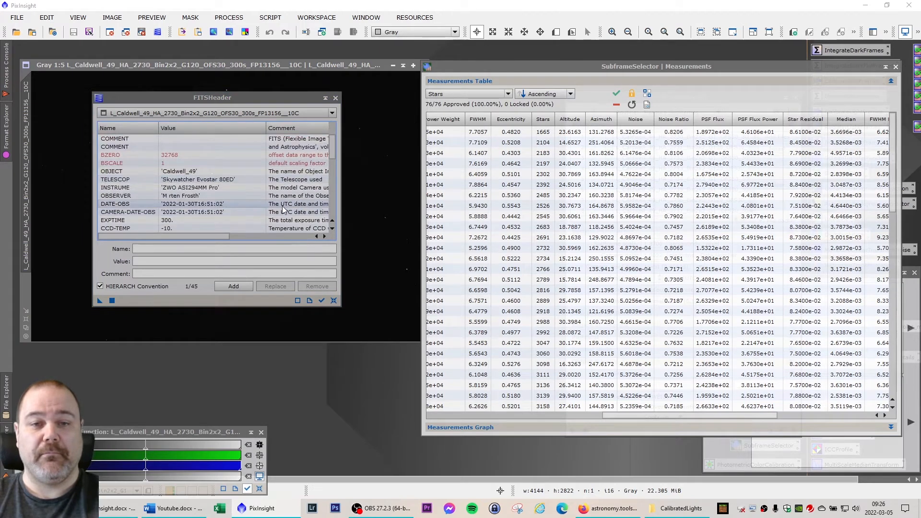
pyautogui.scroll(-1, 288, 206)
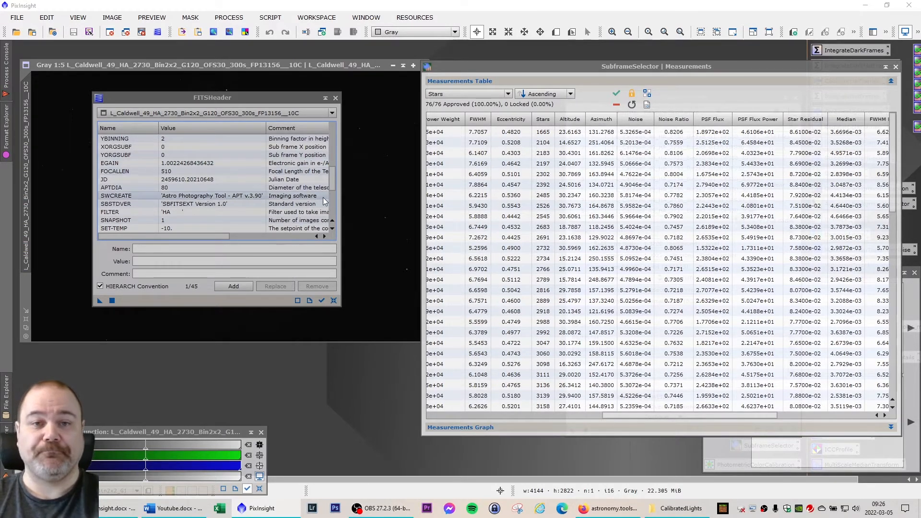
pyautogui.click(336, 97)
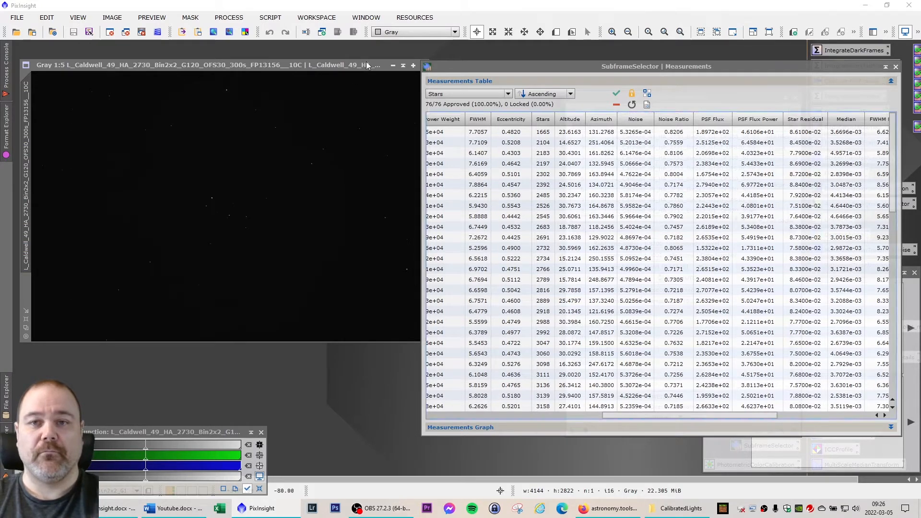
# Close the light frame image and place the Measurements and SubframeSelector windows side by side
pyautogui.click(411, 68)
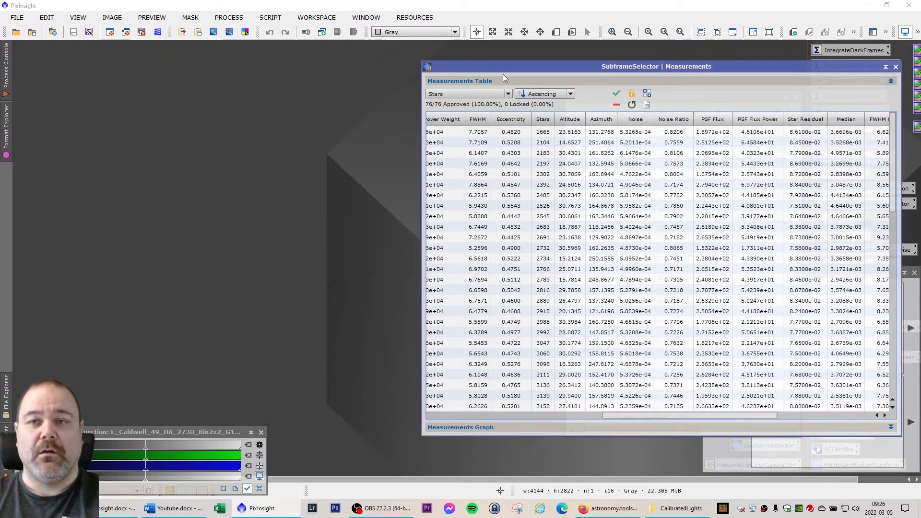
pyautogui.moveTo(573, 68); pyautogui.dragTo(173, 65)
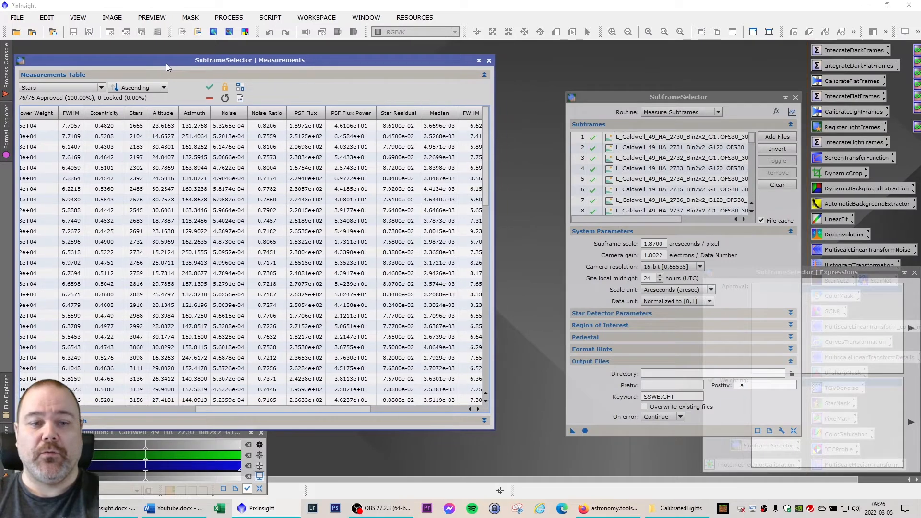
pyautogui.moveTo(662, 96); pyautogui.dragTo(592, 89)
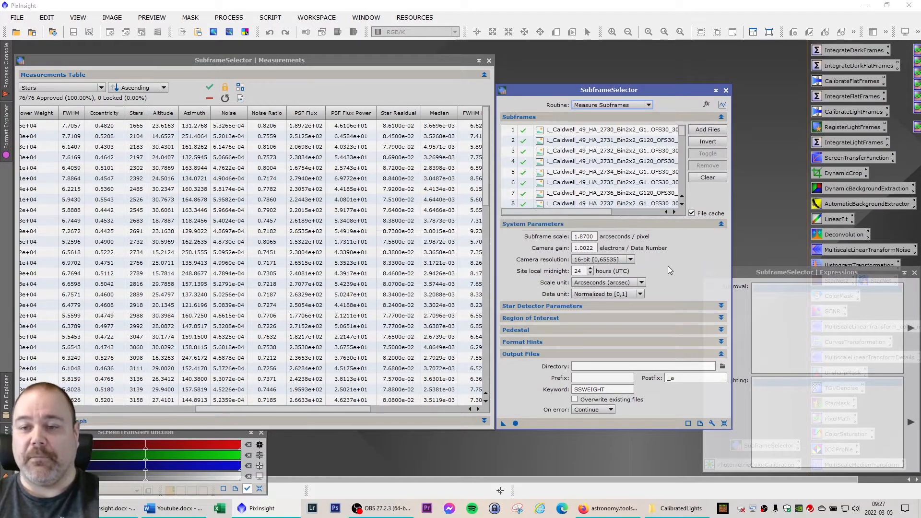
# Examine SubframeSelector's Star Detector Parameters, Region of Interest and Pedestal settings, and look through the list of subframes
pyautogui.click(720, 306)
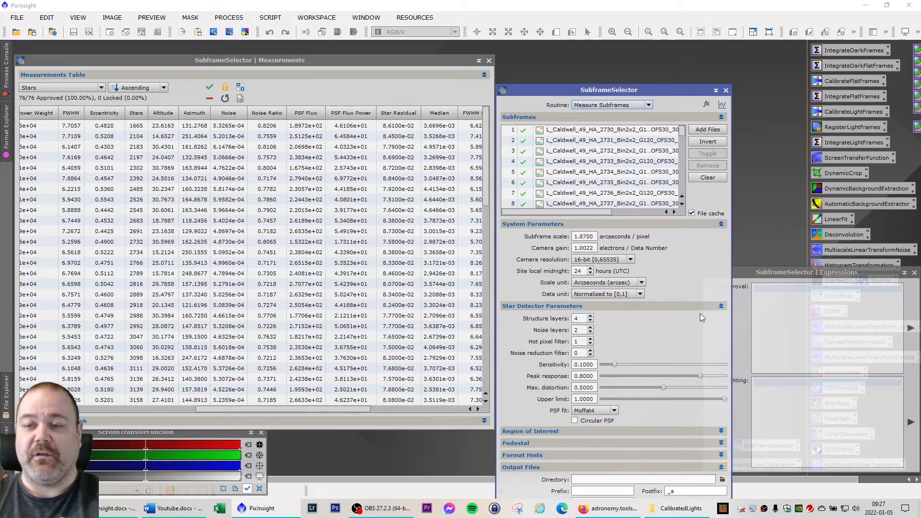
pyautogui.click(722, 306)
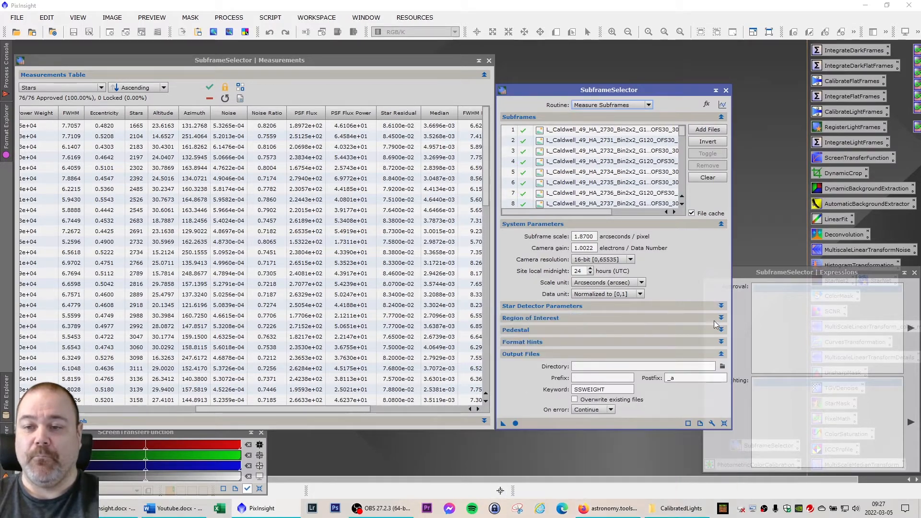
pyautogui.click(721, 318)
pyautogui.click(722, 318)
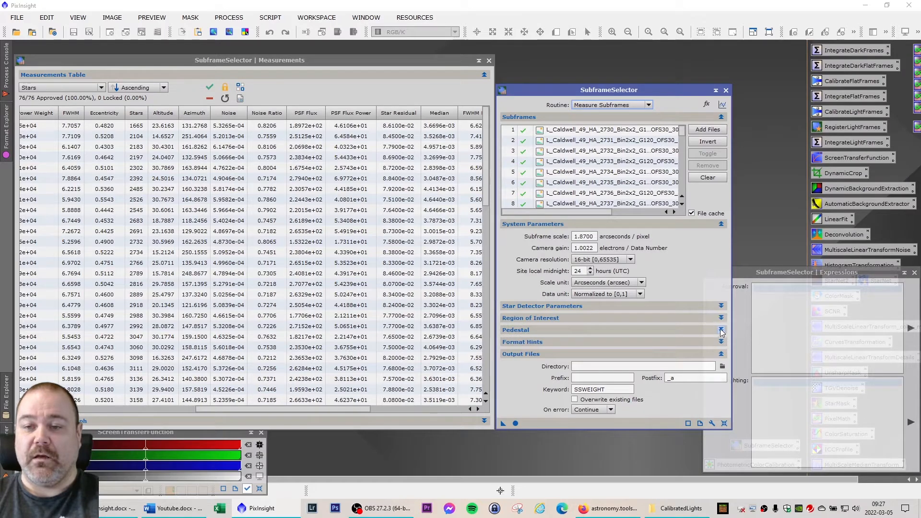
pyautogui.click(721, 331)
pyautogui.click(722, 331)
pyautogui.click(721, 354)
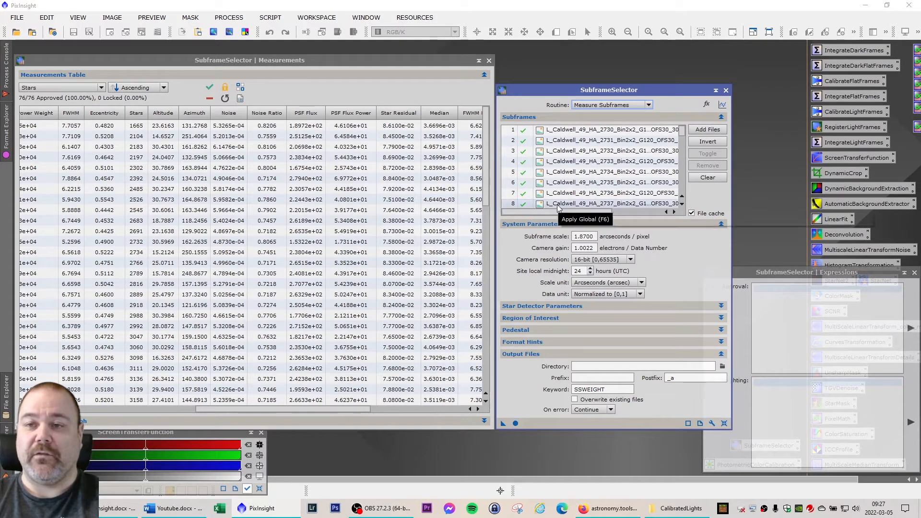
pyautogui.scroll(-2, 566, 139)
pyautogui.scroll(-9, 566, 153)
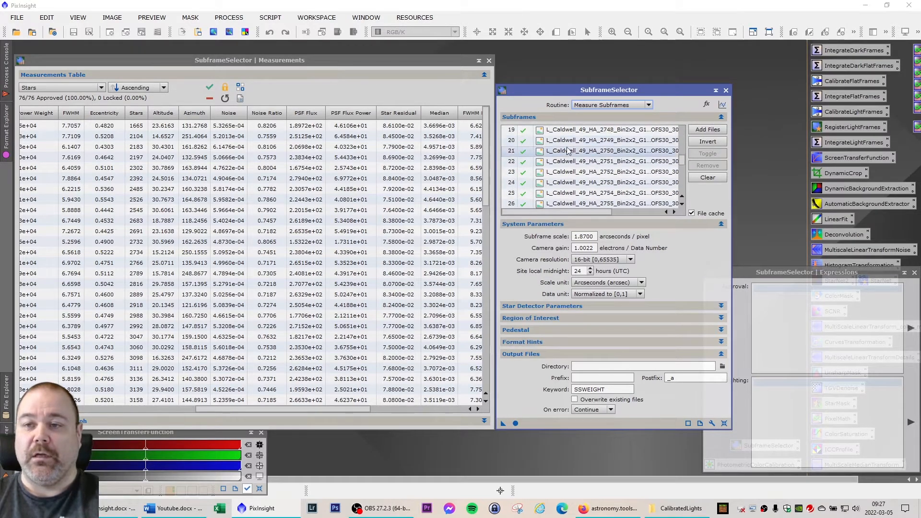
pyautogui.scroll(11, 565, 173)
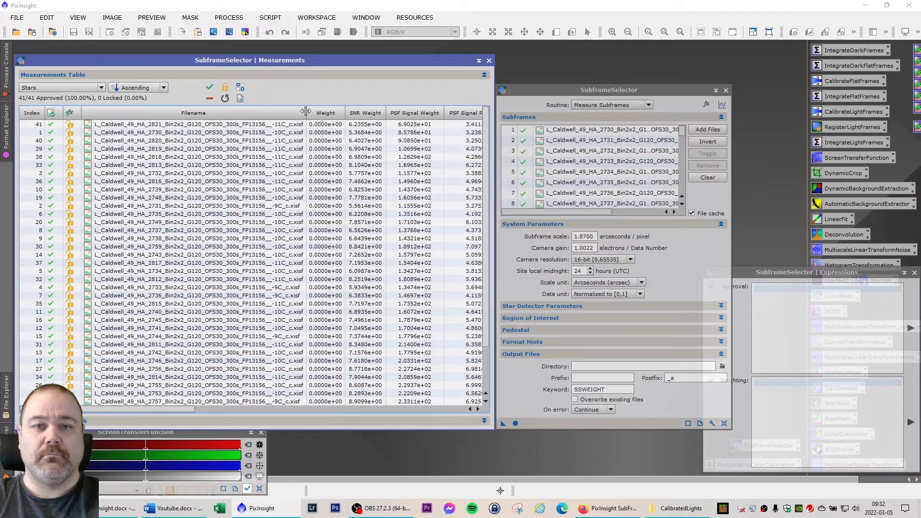
# Reorder the measurements table so the FWHM, Eccentricity and Stars columns directly follow Filename
pyautogui.moveTo(306, 112); pyautogui.dragTo(246, 411)
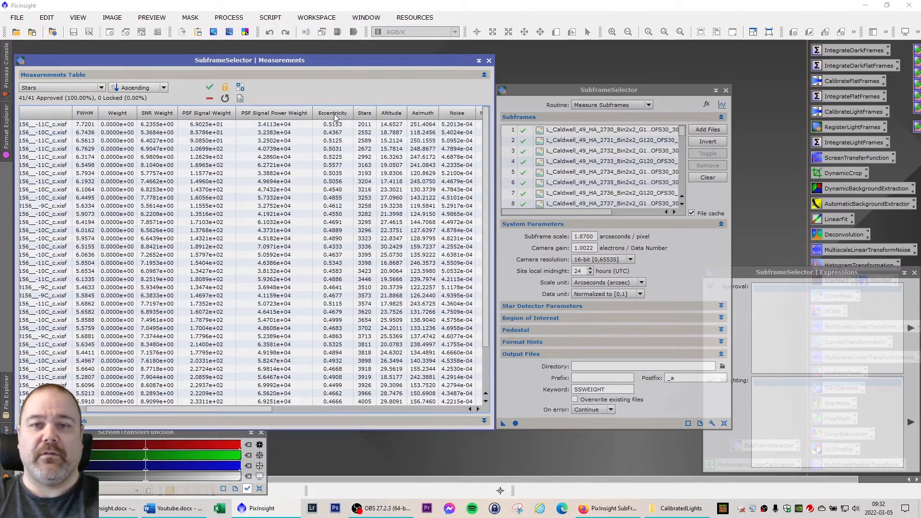
pyautogui.moveTo(339, 114); pyautogui.dragTo(105, 116)
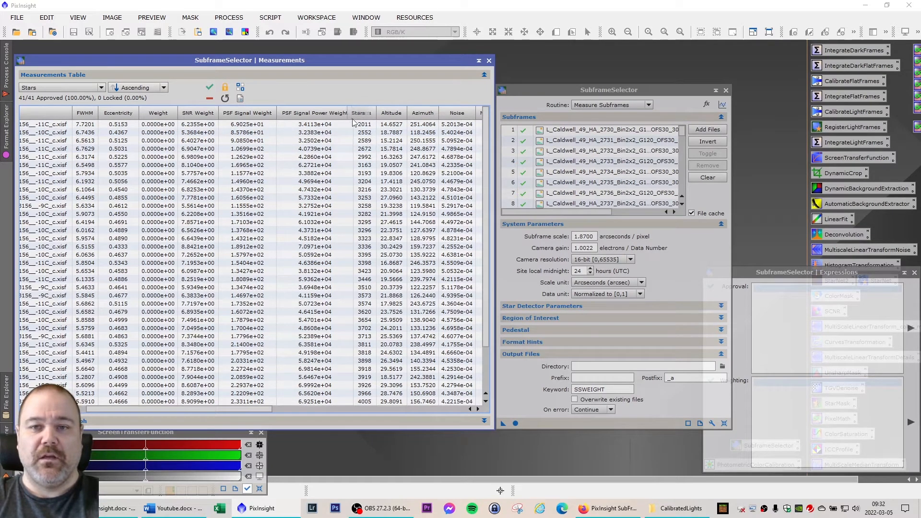
pyautogui.moveTo(354, 122); pyautogui.dragTo(152, 120)
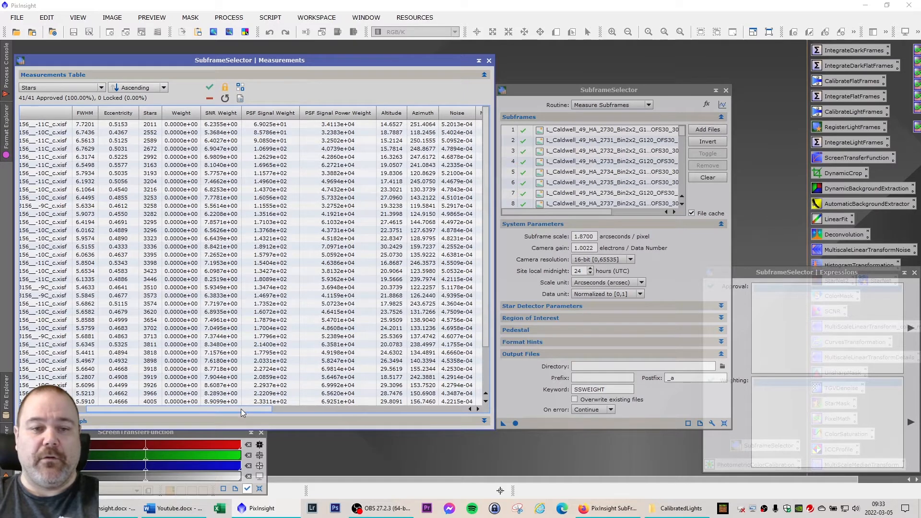
pyautogui.moveTo(241, 409); pyautogui.dragTo(157, 410)
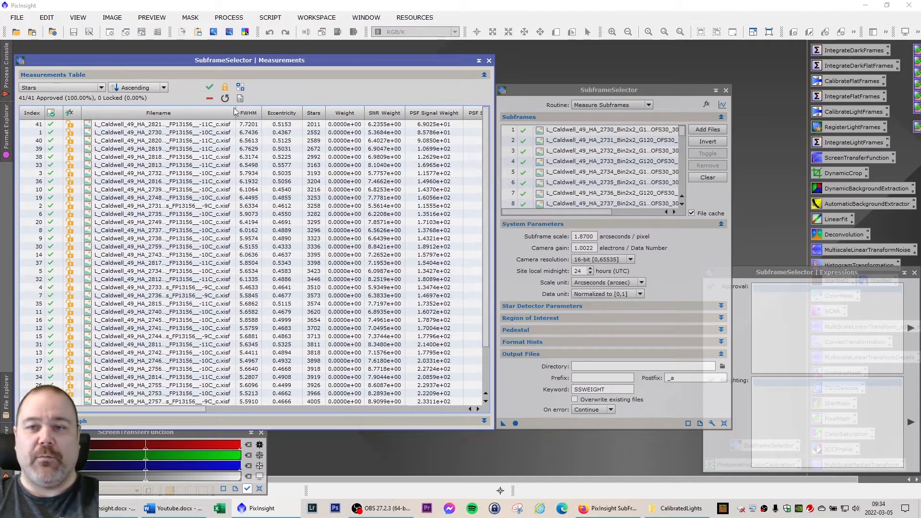
# Sort the measurements table by FWHM and compare FWHM, Eccentricity and Stars between the best and worst frames
pyautogui.click(101, 88)
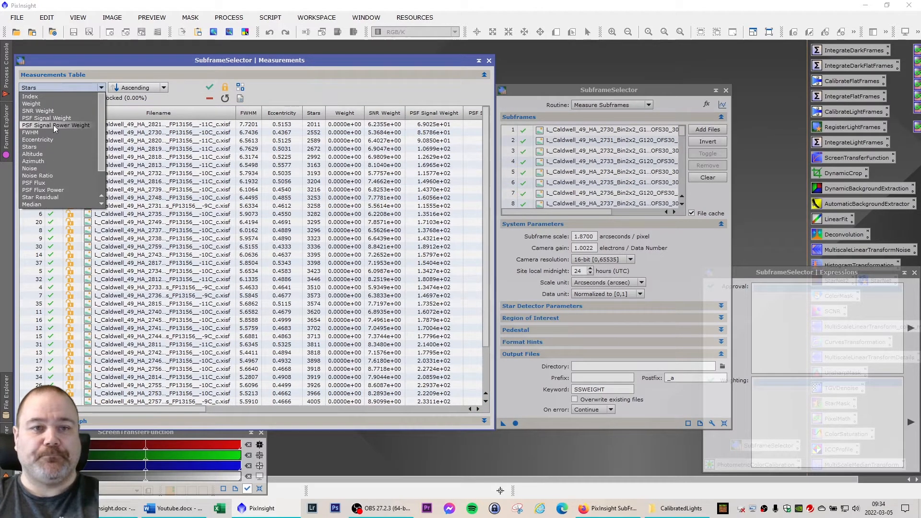
pyautogui.click(31, 133)
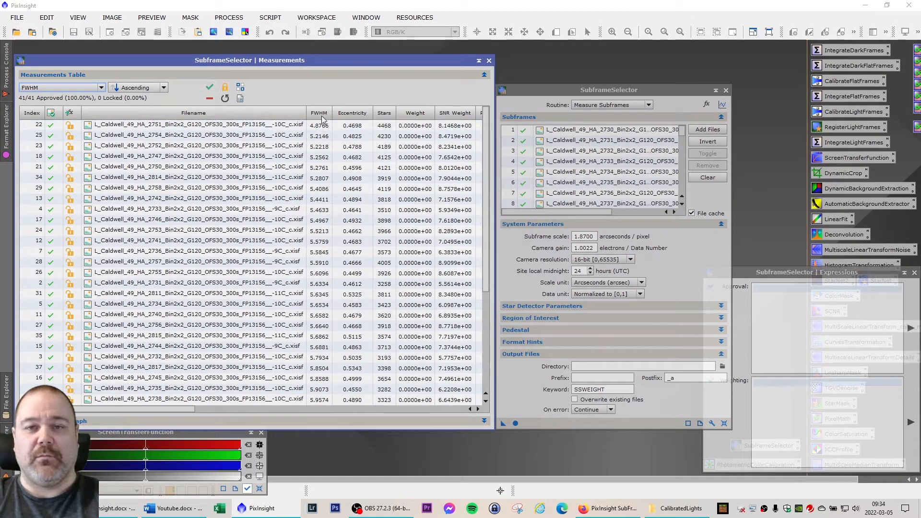
pyautogui.scroll(-5, 324, 211)
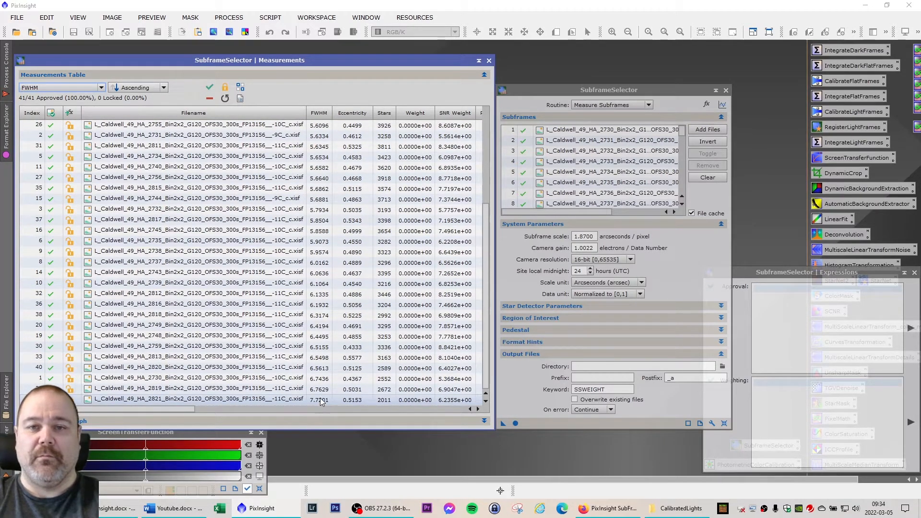
pyautogui.scroll(5, 320, 398)
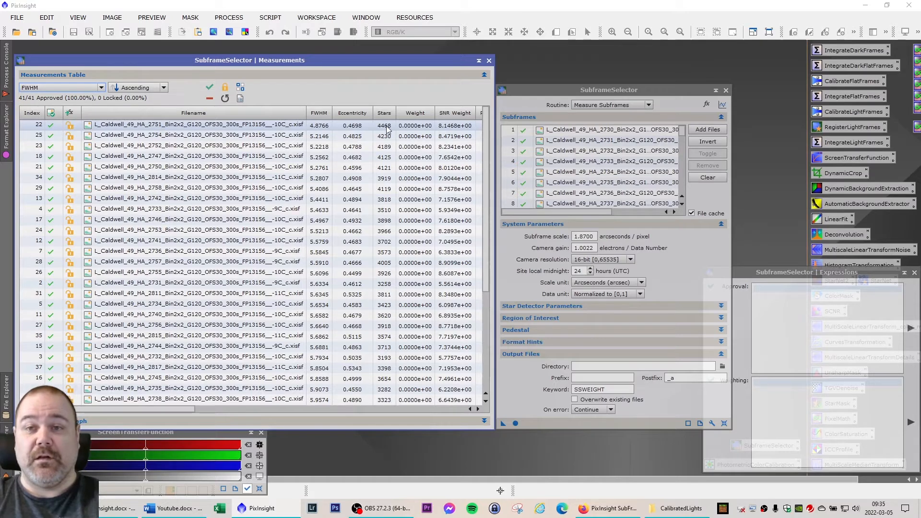
pyautogui.scroll(-5, 344, 181)
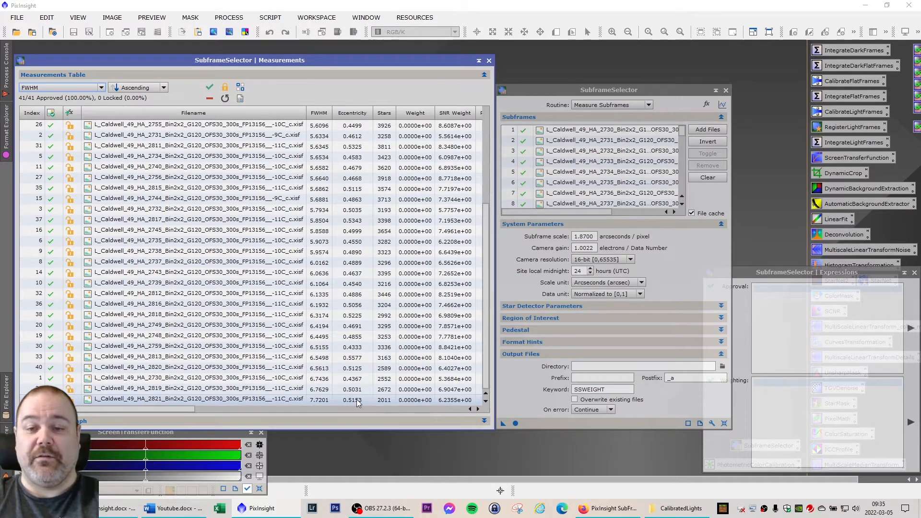
pyautogui.scroll(5, 355, 399)
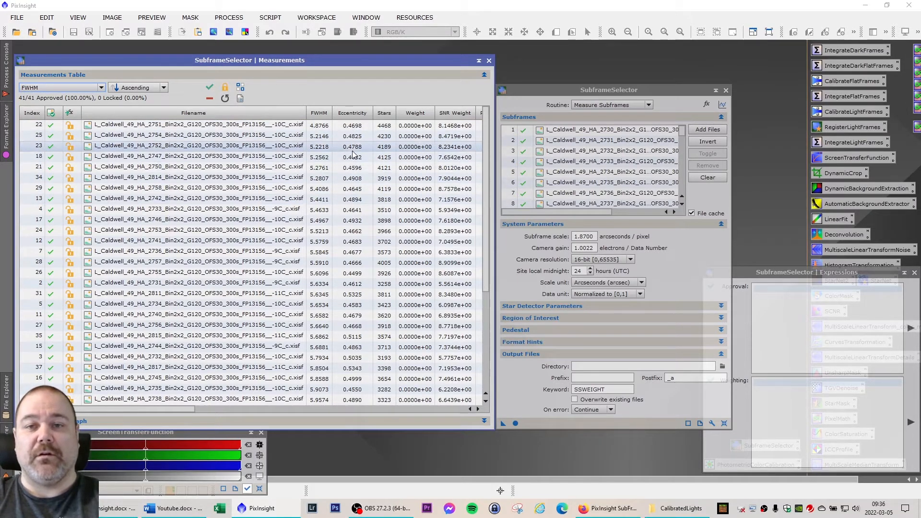
pyautogui.scroll(-1, 361, 179)
pyautogui.scroll(-4, 361, 180)
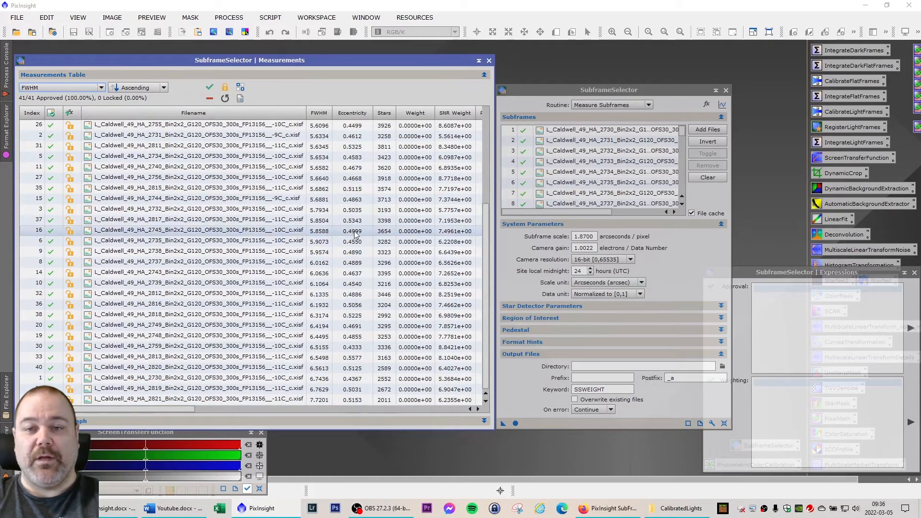
pyautogui.scroll(5, 356, 207)
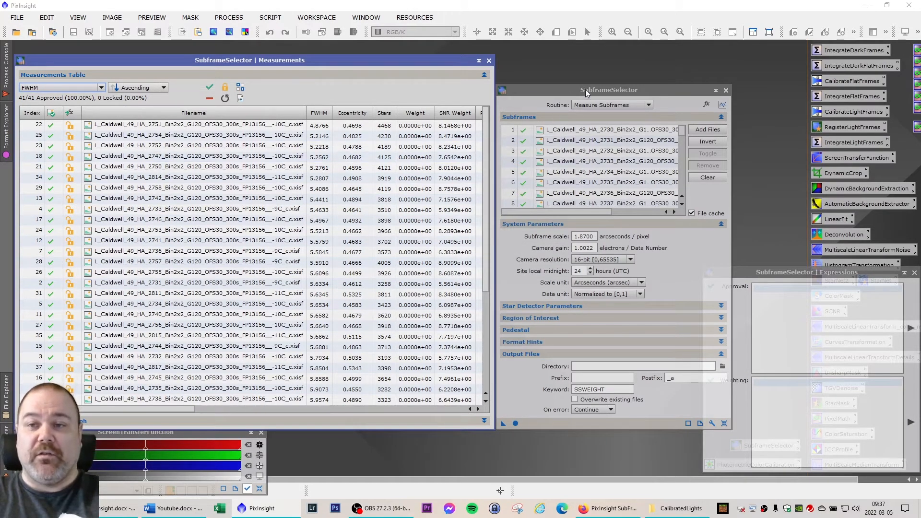
# Bring the Expressions window over the table and paste a Weighting formula with factors FWHM 15, Eccentricity 20 and Stars 15, plus 50
pyautogui.moveTo(585, 89); pyautogui.dragTo(518, 106)
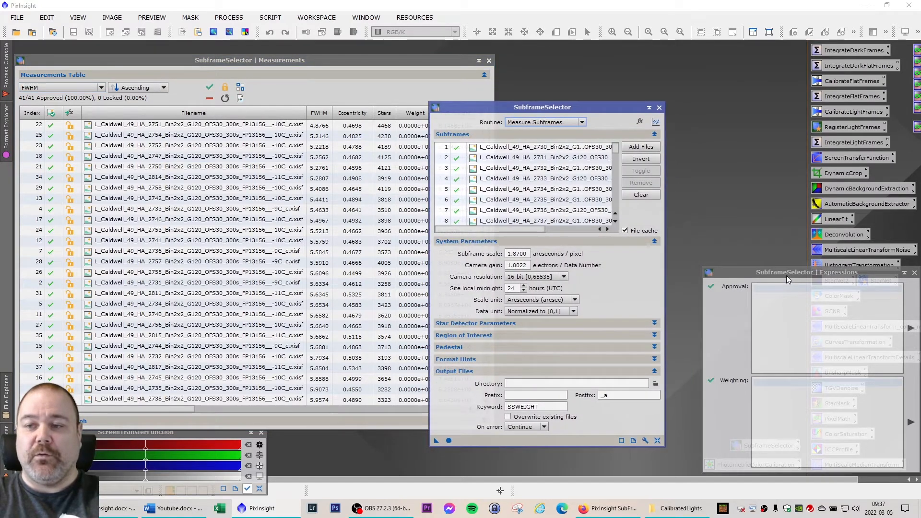
pyautogui.moveTo(786, 275); pyautogui.dragTo(376, 175)
pyautogui.click(393, 296)
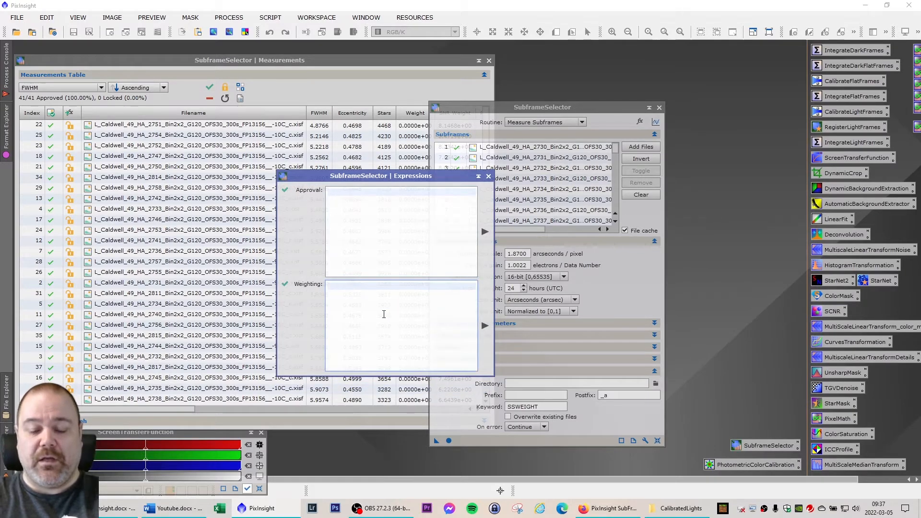
pyautogui.hotkey('ctrl', 'v')
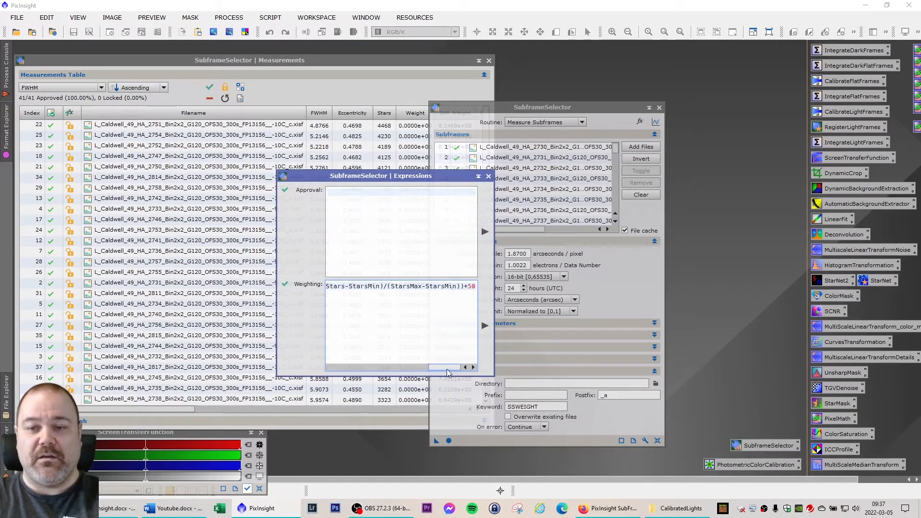
# Examine the FWHM, Eccentricity and Stars terms of the pasted weighting expression from beginning to end
pyautogui.moveTo(447, 369)
pyautogui.mouseDown()
pyautogui.moveTo(332, 367)
pyautogui.moveTo(471, 364)
pyautogui.moveTo(450, 362)
pyautogui.mouseUp()
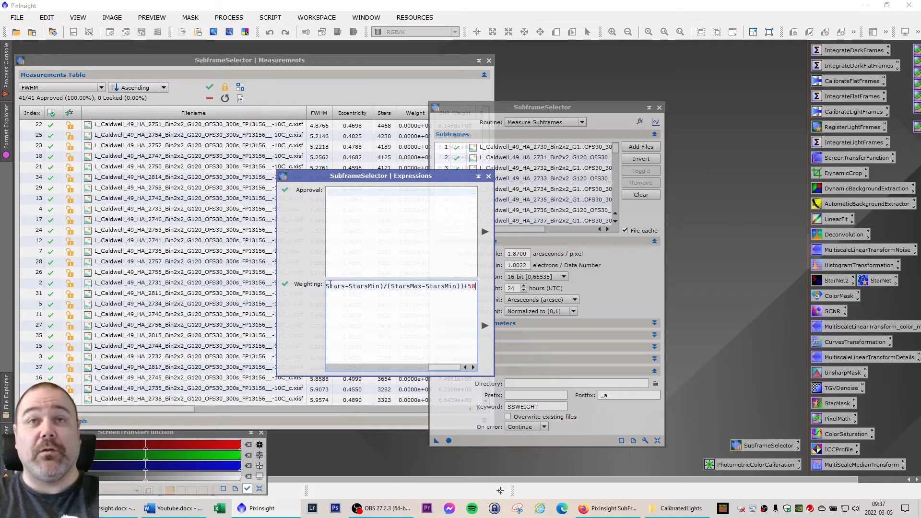
pyautogui.moveTo(330, 284)
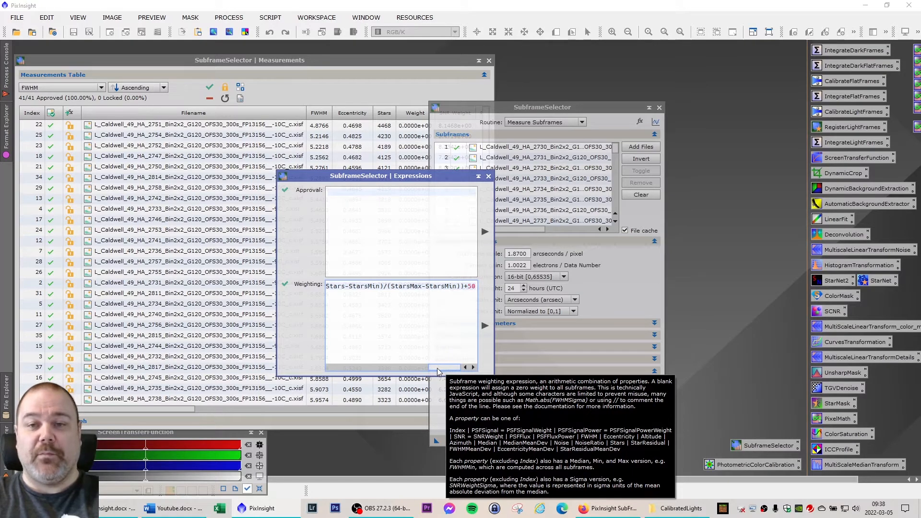
pyautogui.moveTo(438, 368); pyautogui.dragTo(336, 369)
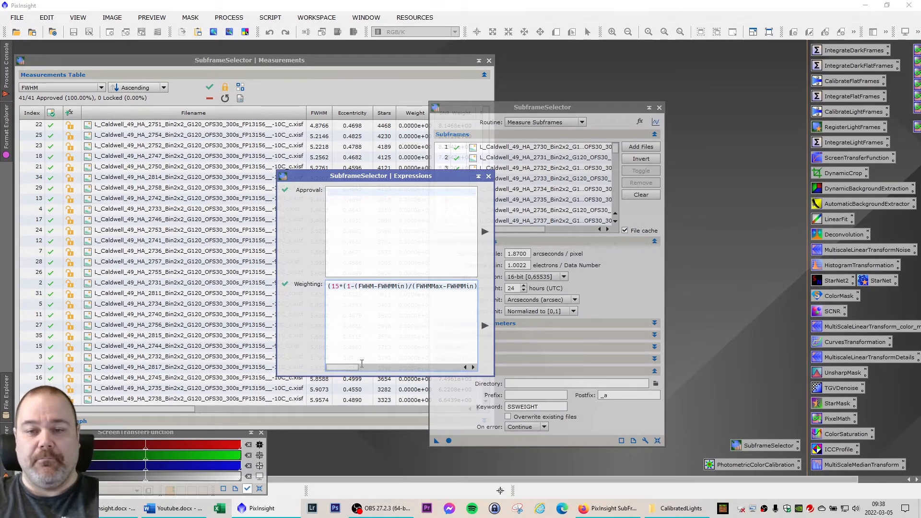
pyautogui.moveTo(345, 368); pyautogui.dragTo(379, 373)
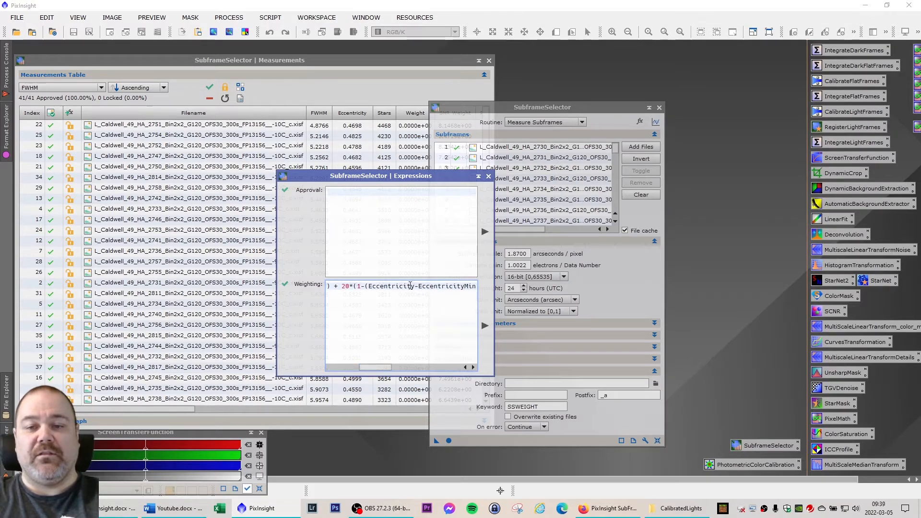
pyautogui.moveTo(382, 368); pyautogui.dragTo(438, 372)
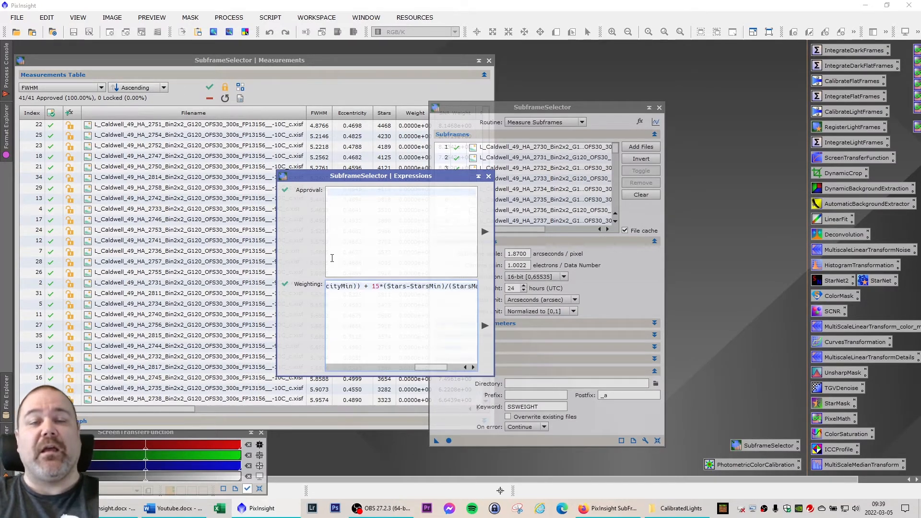
pyautogui.moveTo(332, 258)
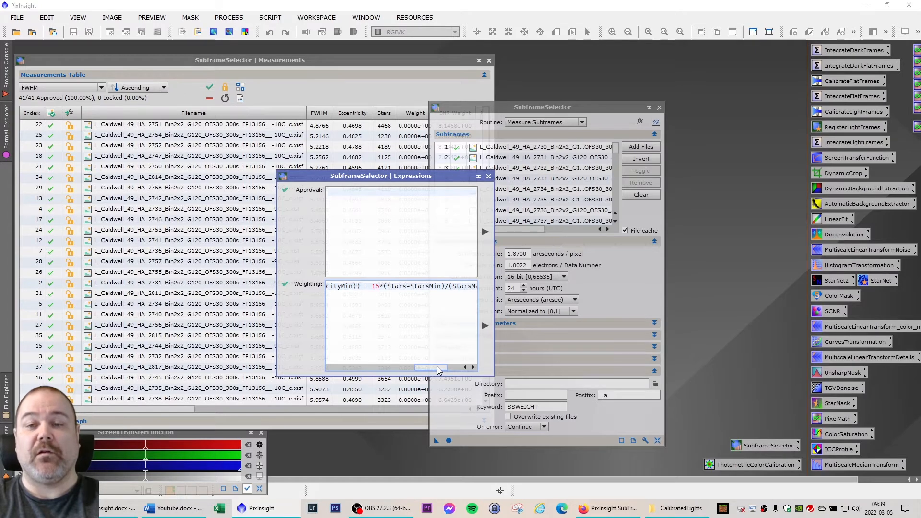
pyautogui.moveTo(436, 366)
pyautogui.moveTo(331, 224)
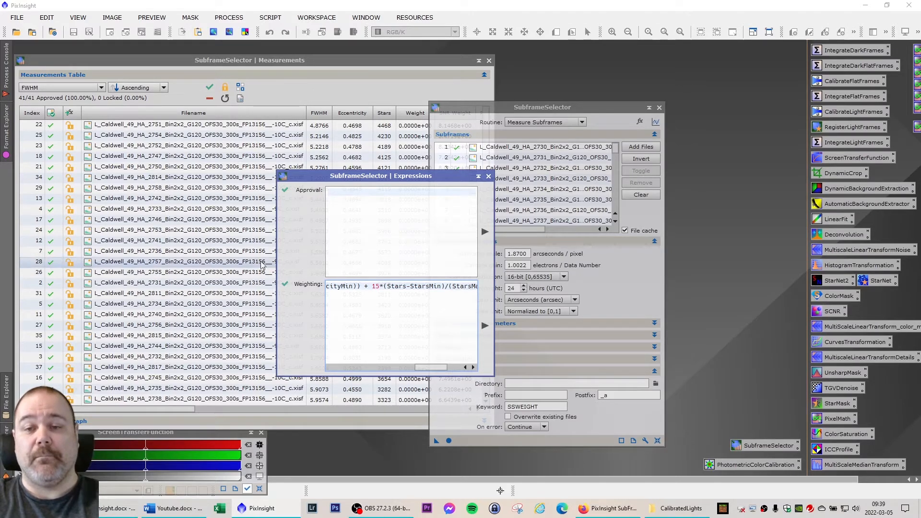
# Apply the weighting expression to the measured frames and move both tool windows aside to uncover the Weight column
pyautogui.click(484, 325)
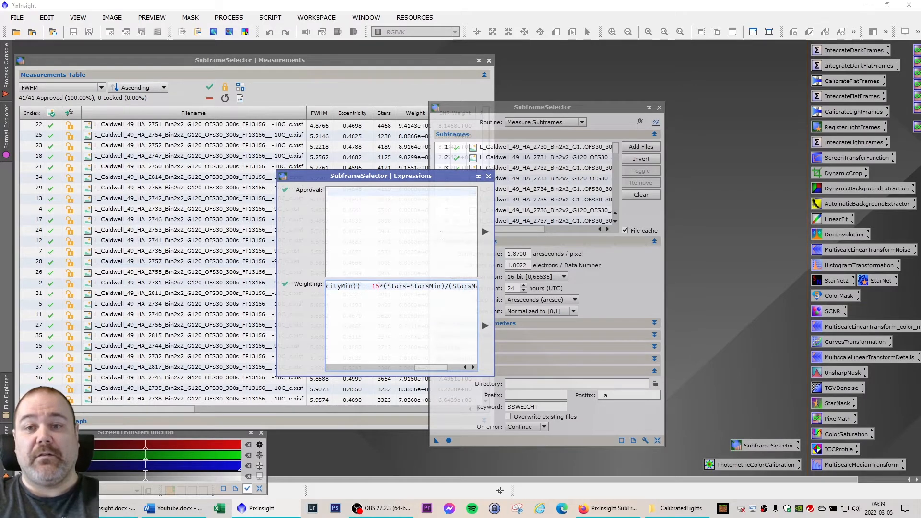
pyautogui.moveTo(394, 177); pyautogui.dragTo(806, 221)
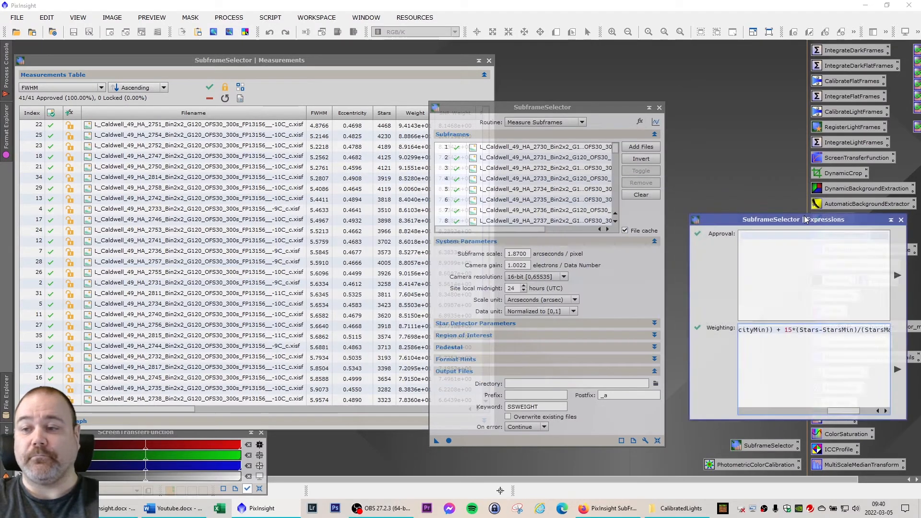
pyautogui.moveTo(572, 107); pyautogui.dragTo(643, 98)
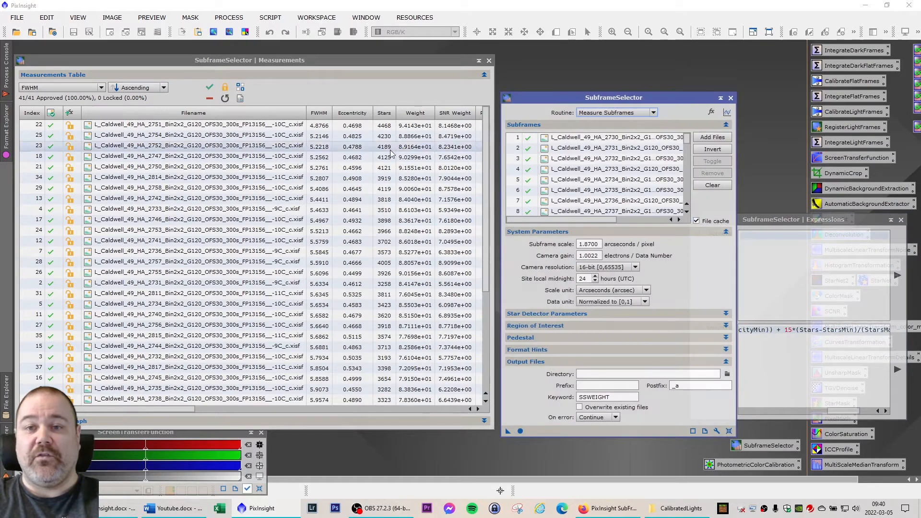
pyautogui.click(488, 294)
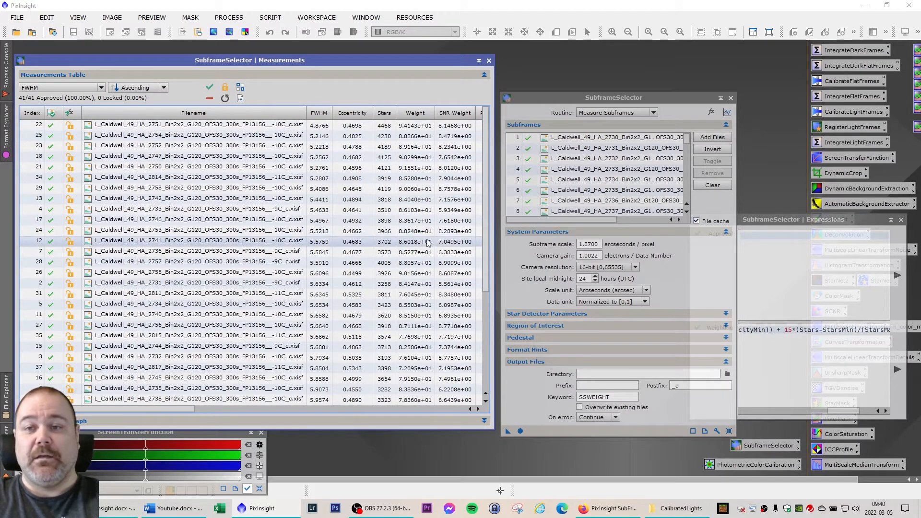
# Enter the Approval expression FWHM < 7 && Eccentricity < 0.65 and apply it to the measured frames
pyautogui.moveTo(787, 222); pyautogui.dragTo(649, 244)
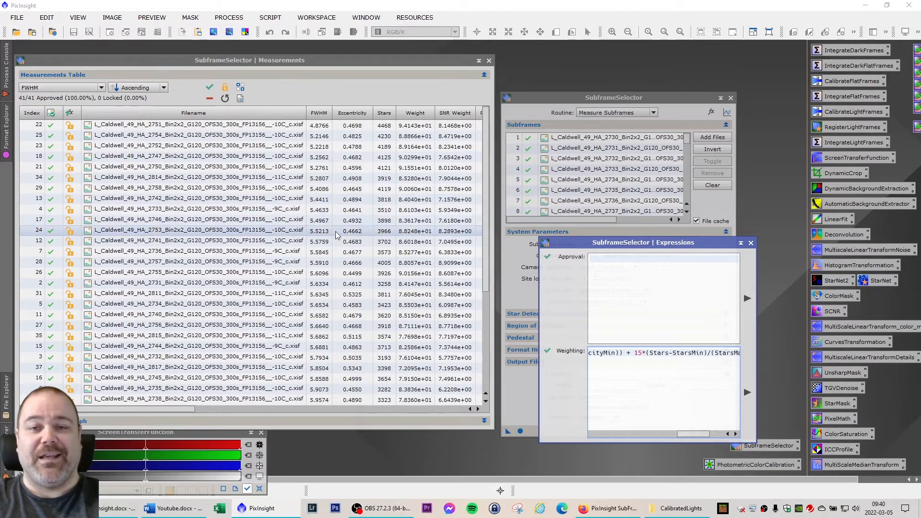
pyautogui.moveTo(660, 244); pyautogui.dragTo(701, 236)
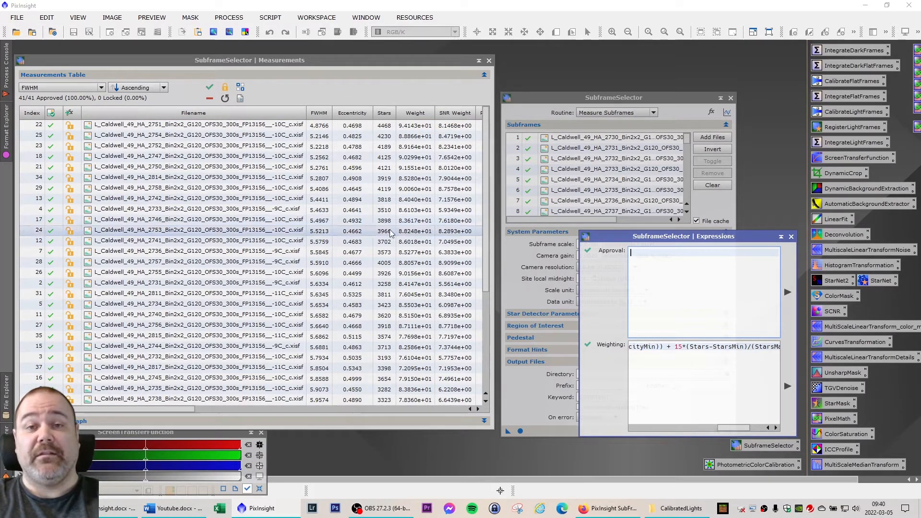
pyautogui.write('FWHM < 7 && Eccentricity < 0.65')
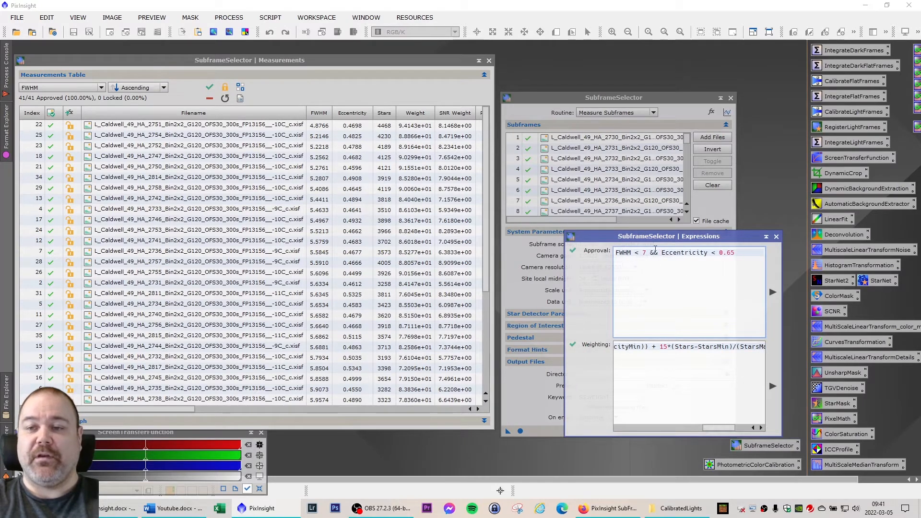
pyautogui.moveTo(664, 237); pyautogui.dragTo(674, 238)
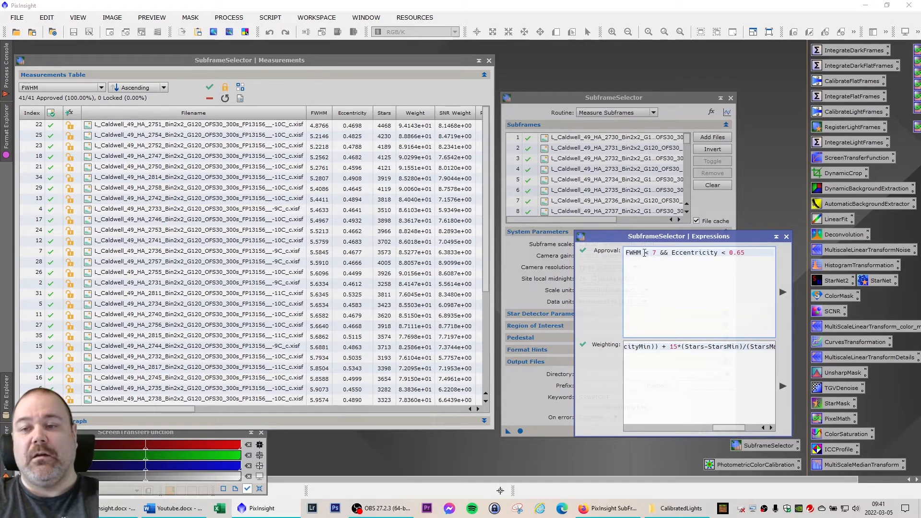
pyautogui.moveTo(646, 254)
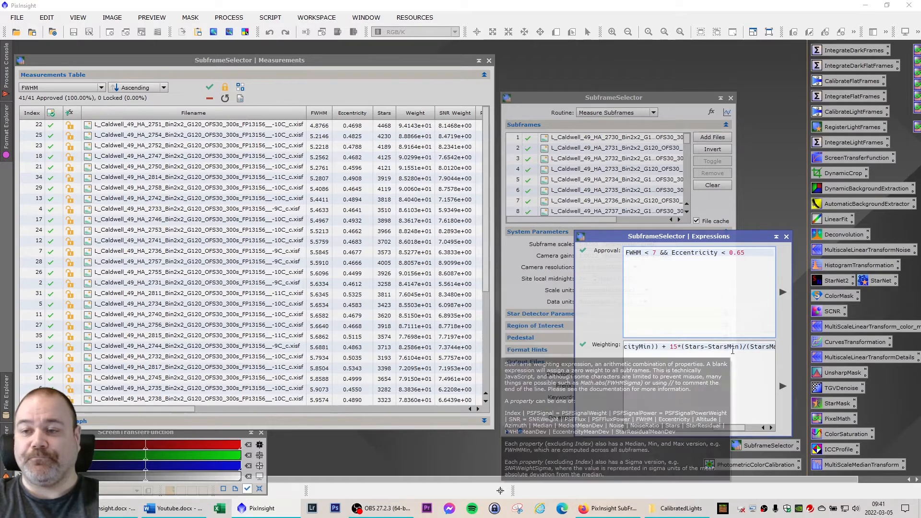
pyautogui.moveTo(716, 240); pyautogui.dragTo(725, 233)
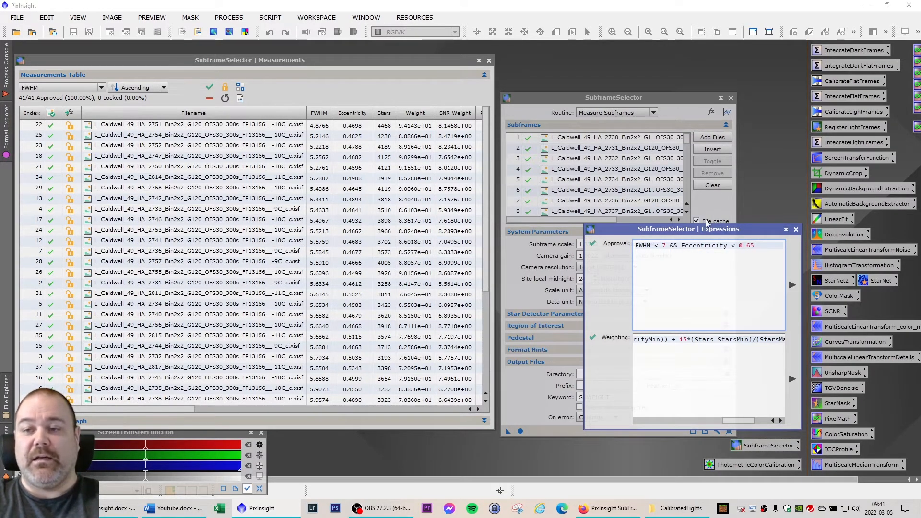
pyautogui.click(733, 245)
pyautogui.write('<')
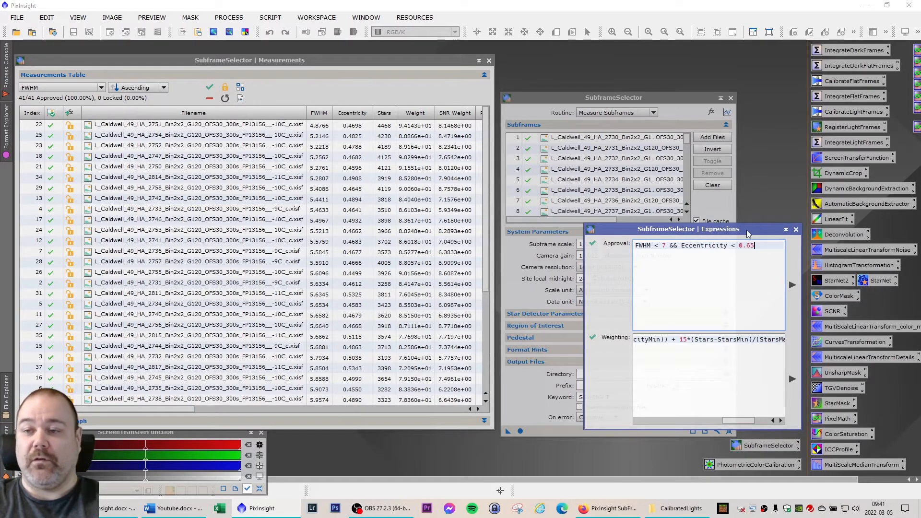
pyautogui.moveTo(748, 230); pyautogui.dragTo(770, 215)
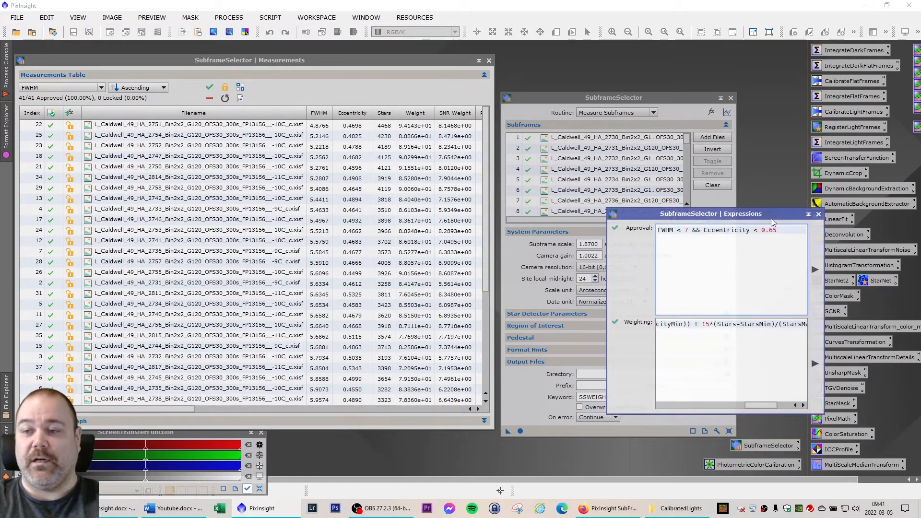
pyautogui.click(816, 270)
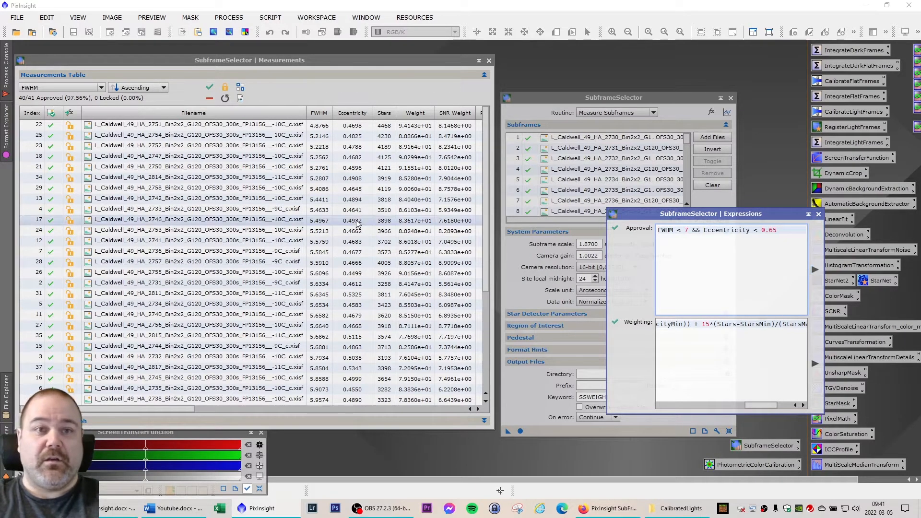
# Tighten the Approval expression to FWHM < 6.5 && Eccentricity < 0.60, reapply it and check the approval marks throughout the measurements table
pyautogui.moveTo(487, 152); pyautogui.dragTo(486, 280)
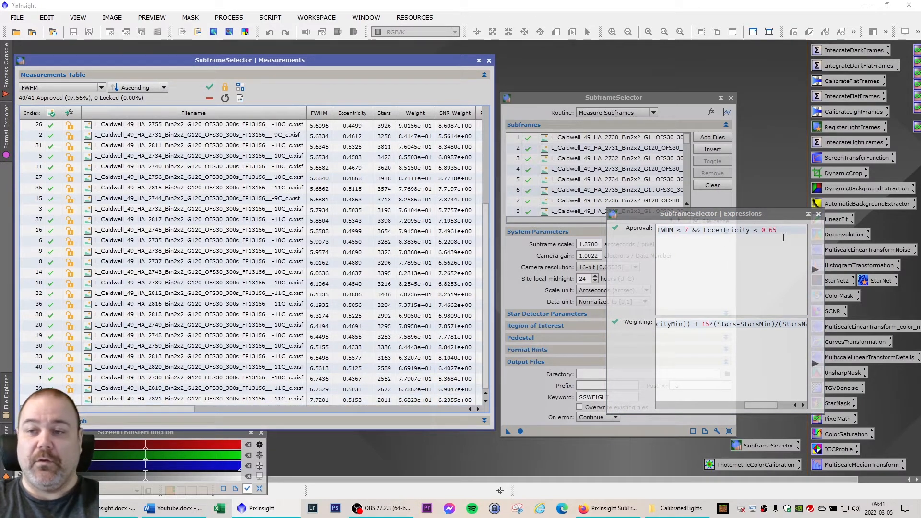
pyautogui.click(759, 219)
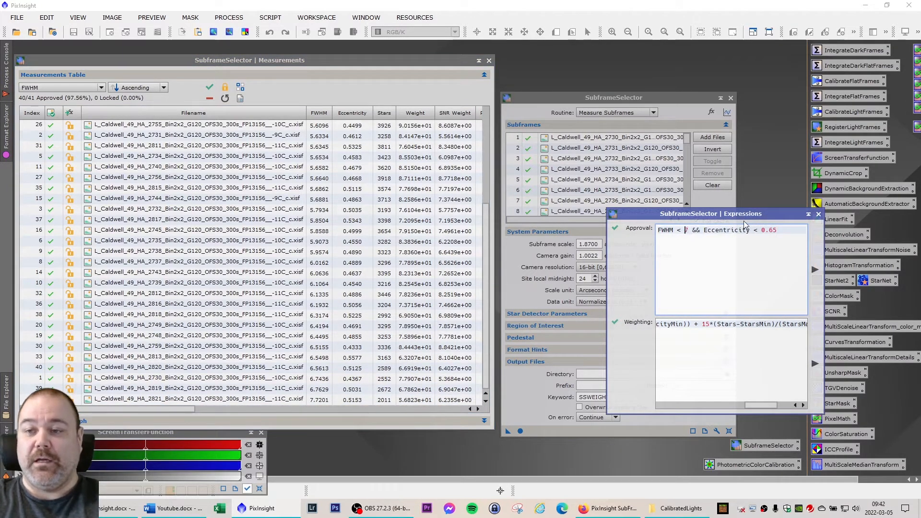
pyautogui.hotkey('shift', 'Right')
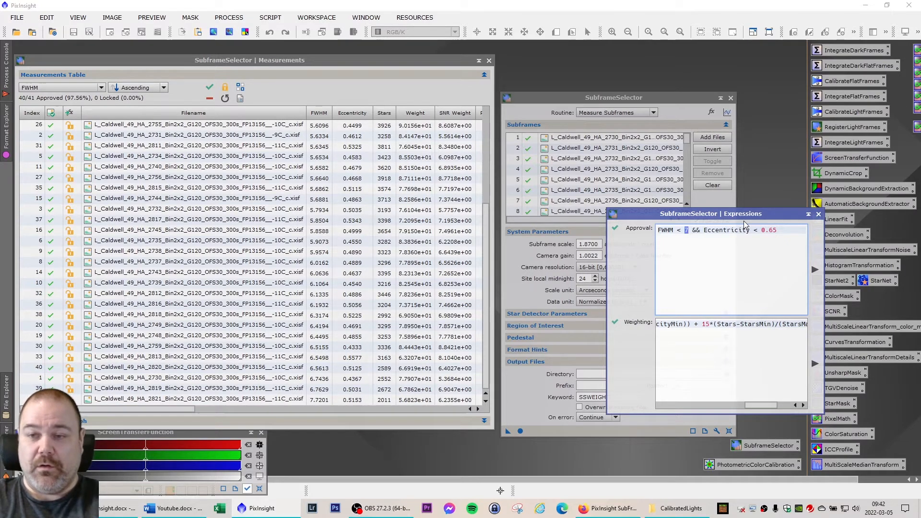
pyautogui.write('6.5')
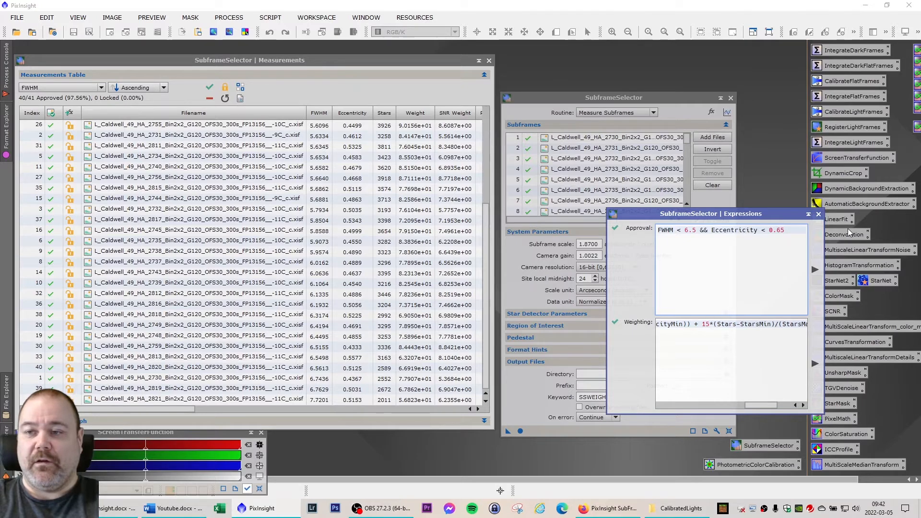
pyautogui.hotkey('shift', 'Left')
pyautogui.write('0')
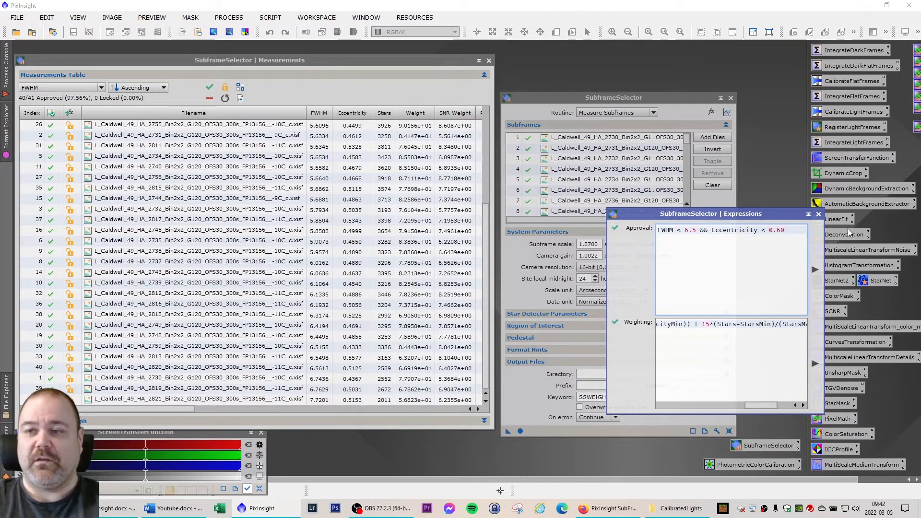
pyautogui.click(816, 270)
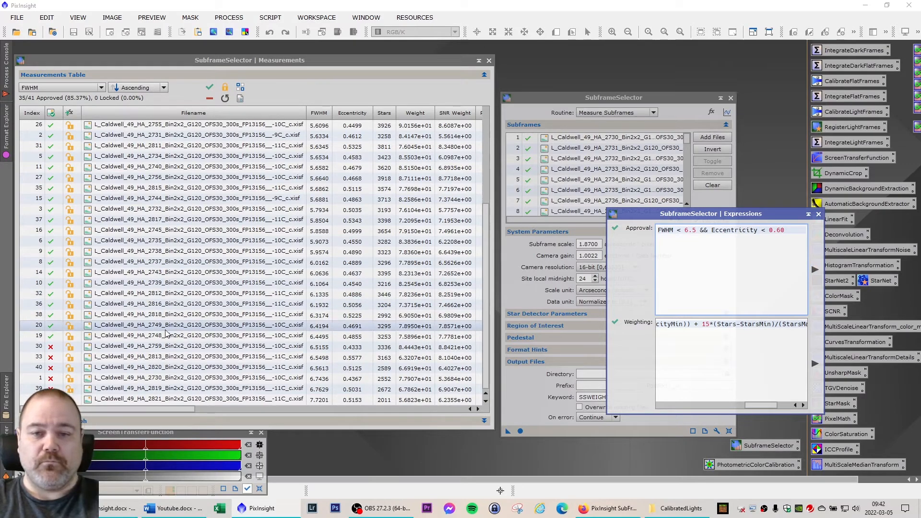
pyautogui.scroll(5, 62, 354)
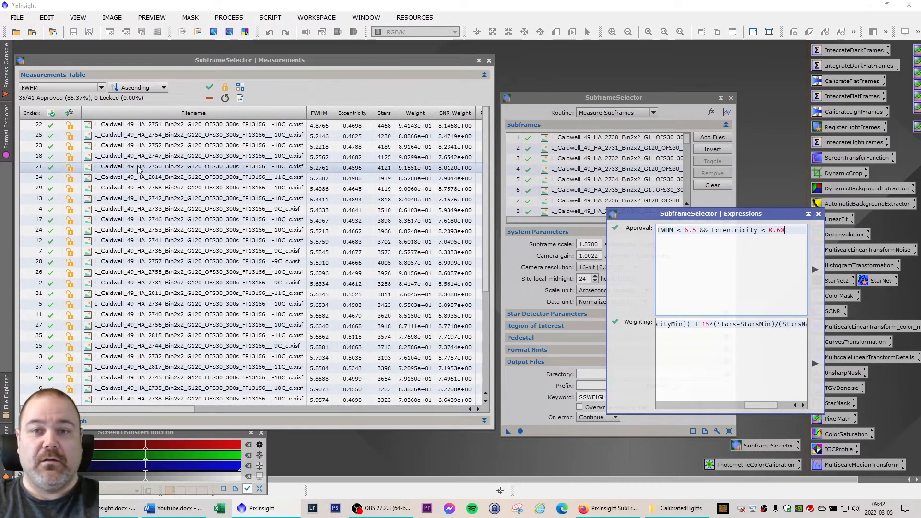
pyautogui.scroll(-4, 144, 202)
pyautogui.scroll(-1, 143, 199)
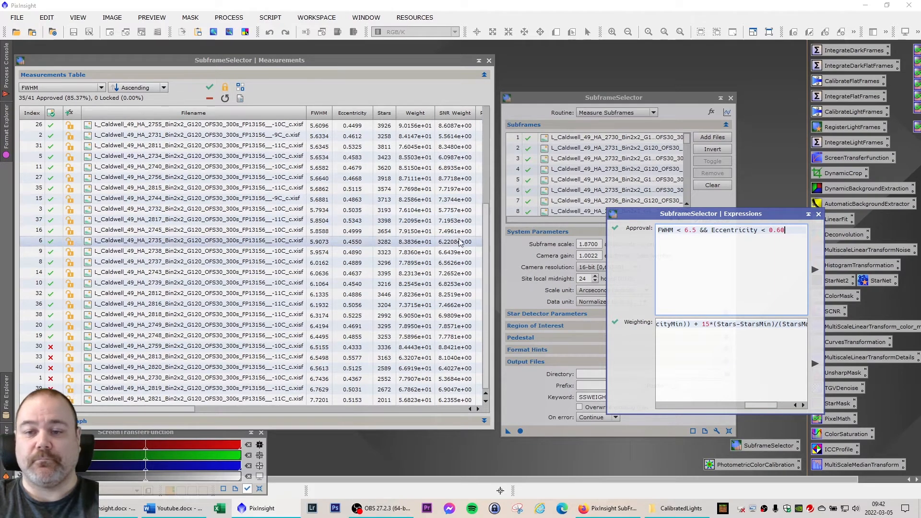
# Set the Measurements Graph to plot FWHM together with Weight, examine the graph page in the Edge browser, and return to PixInsight
pyautogui.click(484, 421)
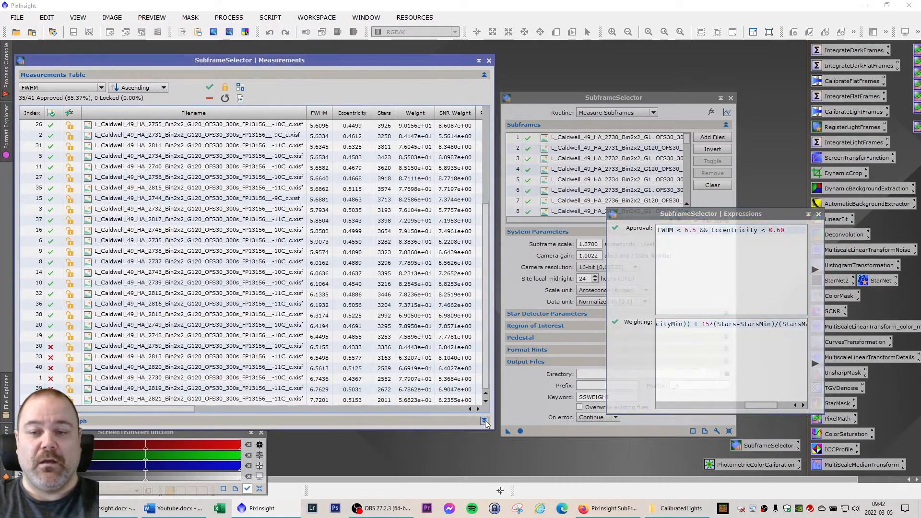
pyautogui.click(91, 343)
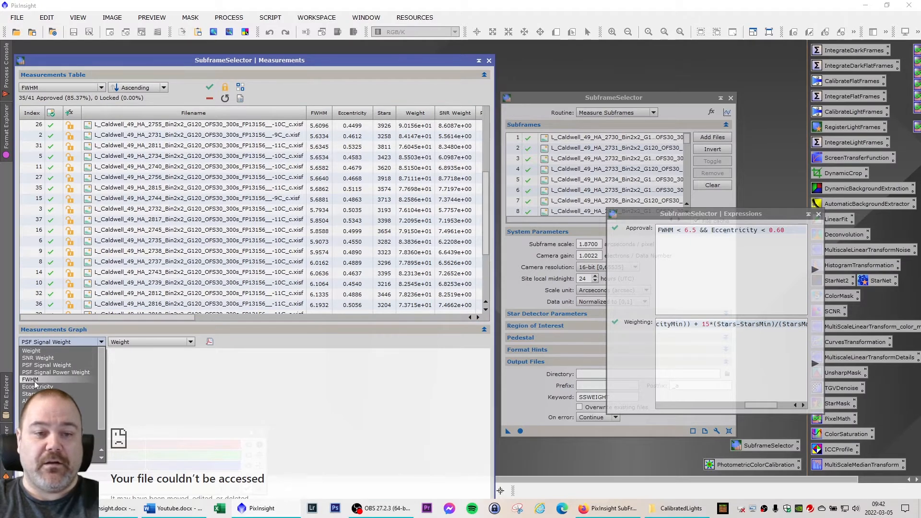
pyautogui.click(31, 379)
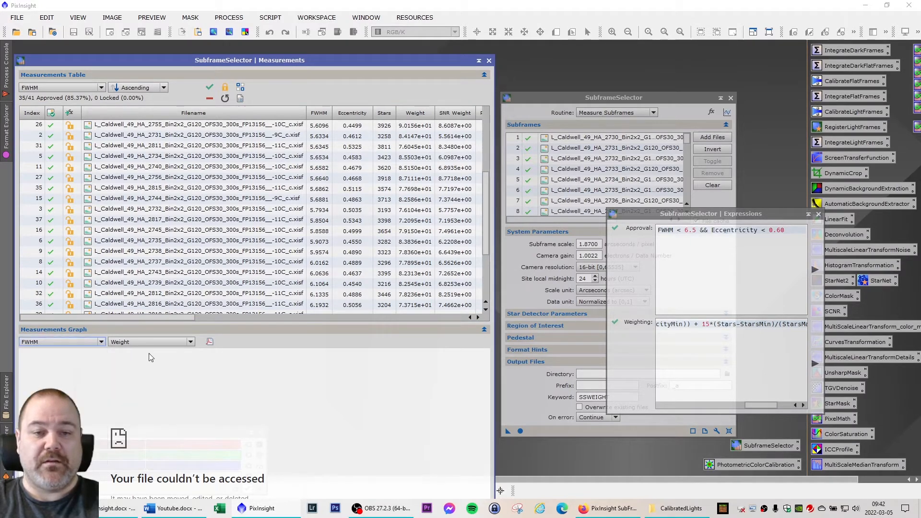
pyautogui.click(180, 343)
pyautogui.click(182, 346)
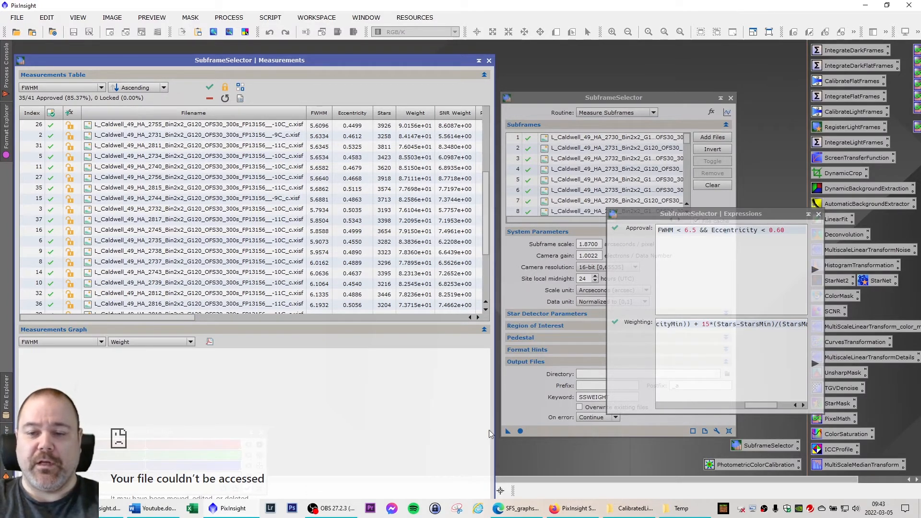
pyautogui.click(521, 511)
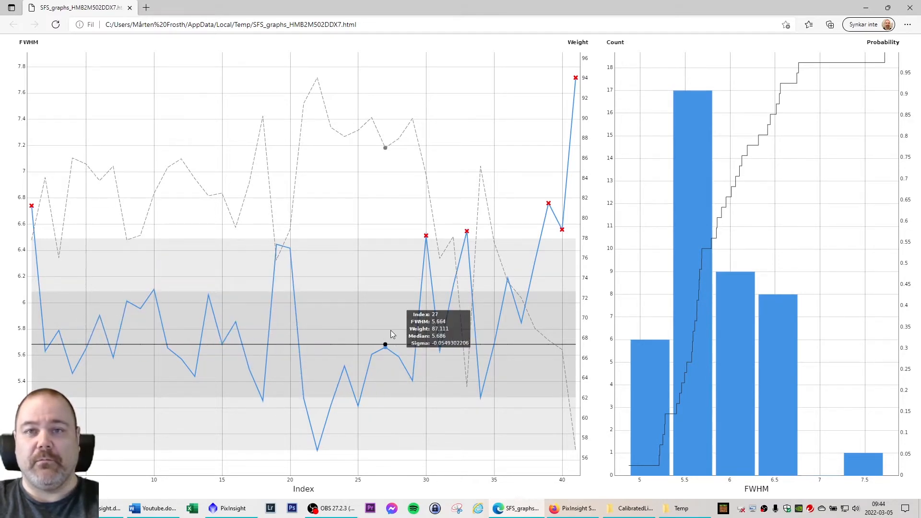
pyautogui.hotkey('alt', 'Tab')
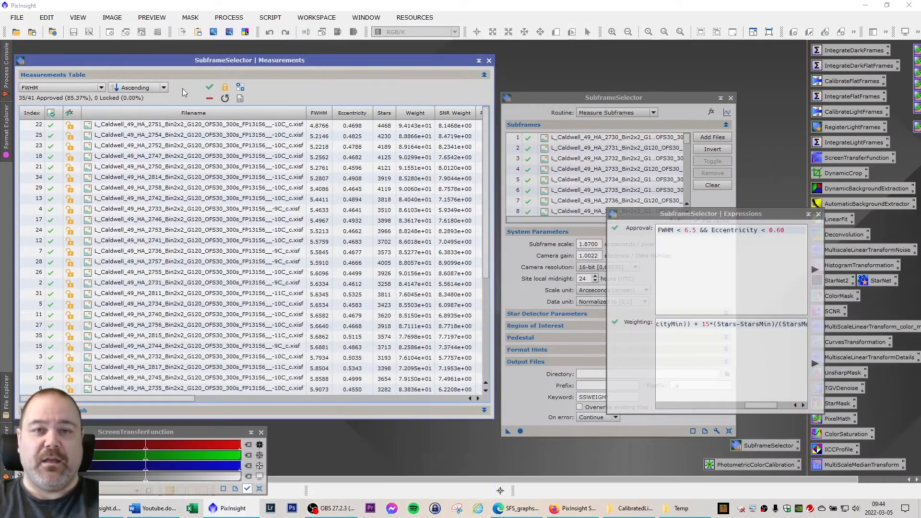
# Move the Expressions window aside to uncover the SubframeSelector settings
pyautogui.moveTo(728, 219); pyautogui.dragTo(812, 213)
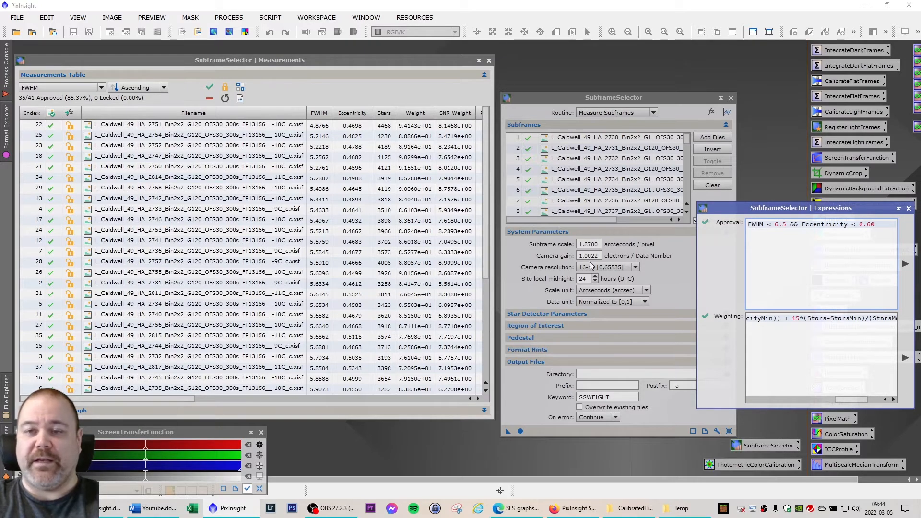
pyautogui.click(826, 254)
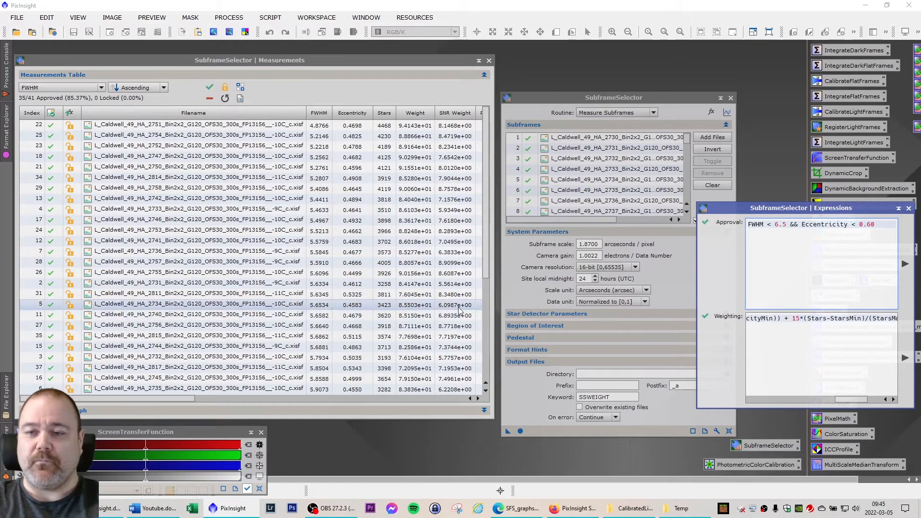
pyautogui.moveTo(793, 209)
pyautogui.mouseDown()
pyautogui.moveTo(750, 217)
pyautogui.moveTo(795, 207)
pyautogui.mouseUp()
# In File Explorer, create a folder named Approved frames inside AstroPixInsight > Caldwell 49 > Light frames, and return to PixInsight
pyautogui.click(656, 511)
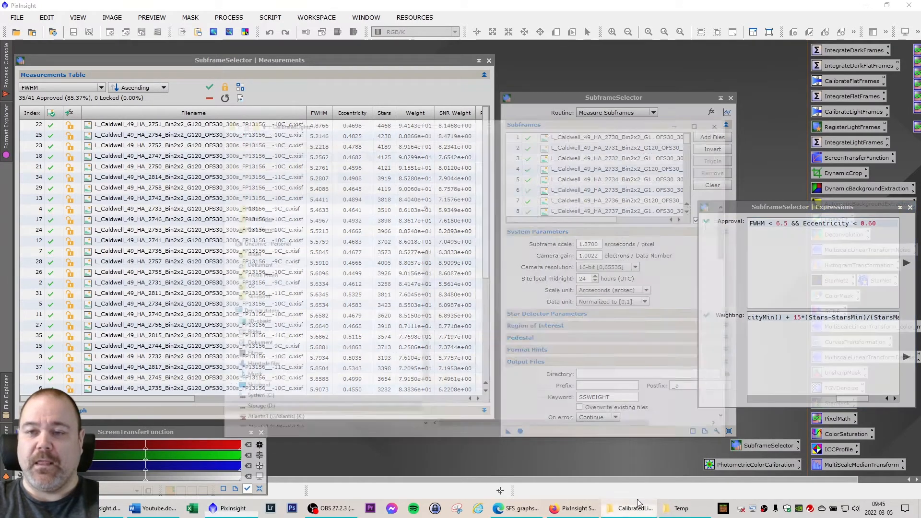
pyautogui.click(337, 135)
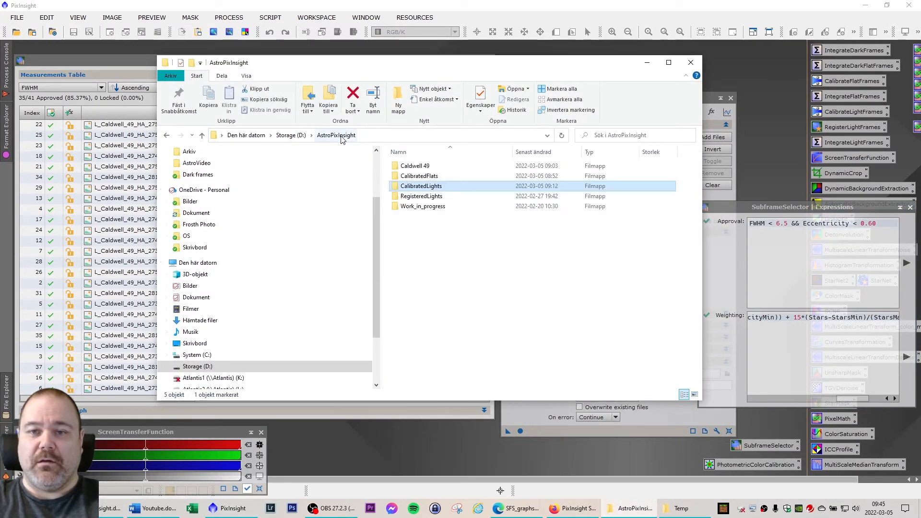
pyautogui.doubleClick(412, 166)
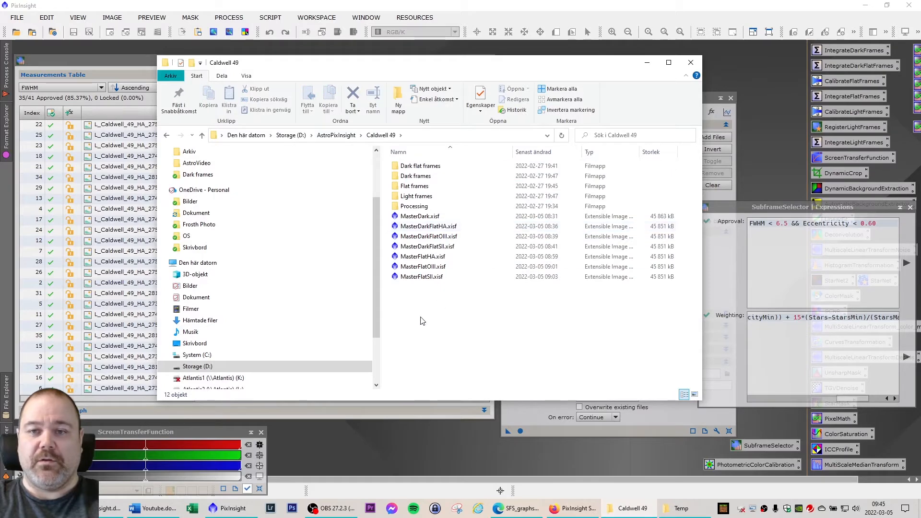
pyautogui.doubleClick(416, 195)
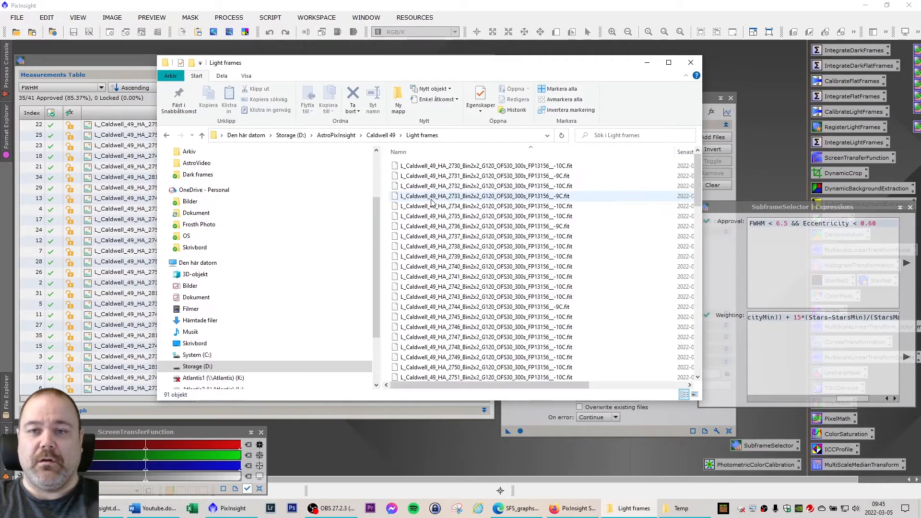
pyautogui.rightClick(637, 236)
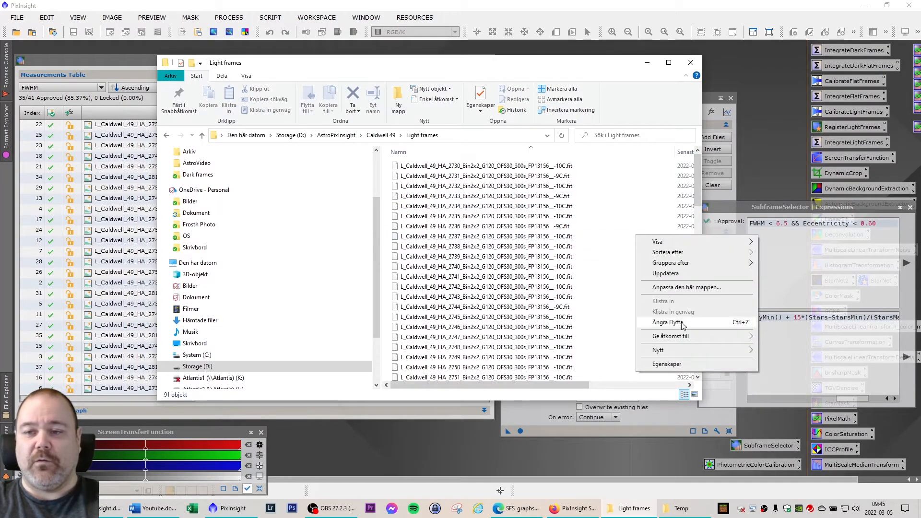
pyautogui.moveTo(660, 351)
pyautogui.click(789, 352)
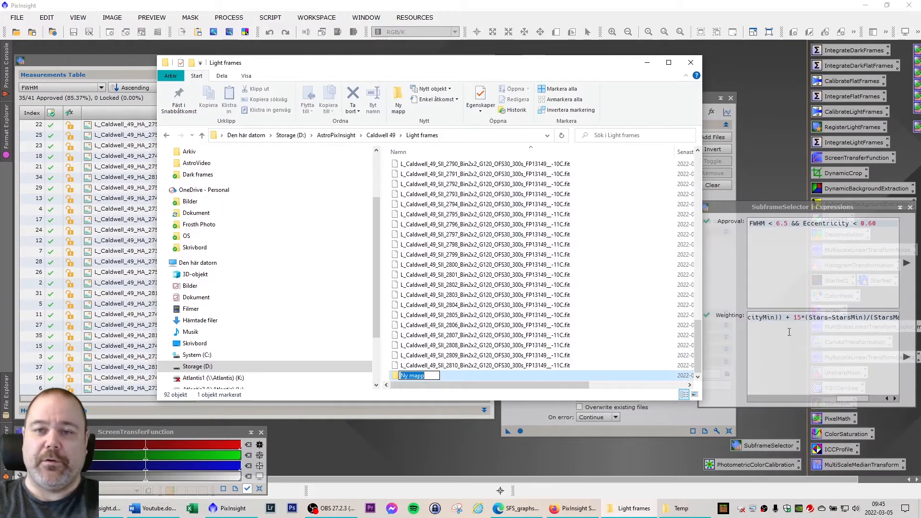
pyautogui.write('Approved f')
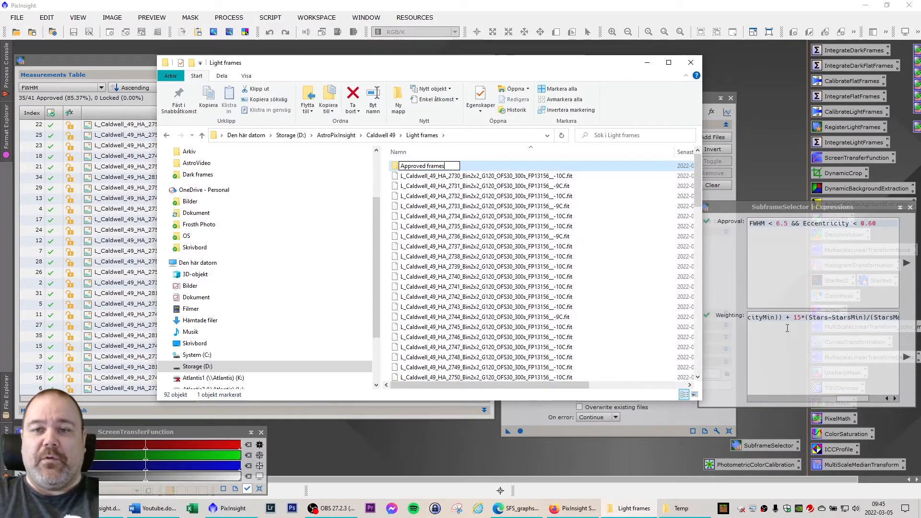
pyautogui.write('rames')
pyautogui.press('Return')
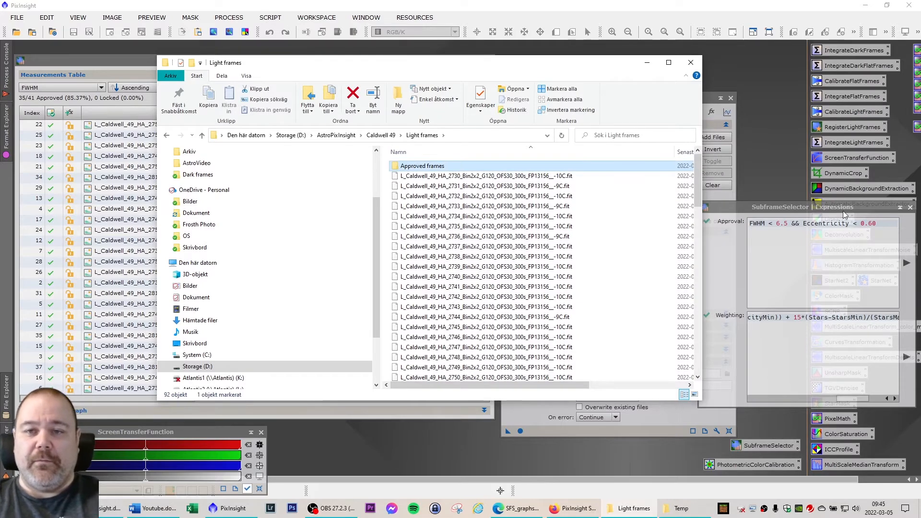
pyautogui.click(647, 63)
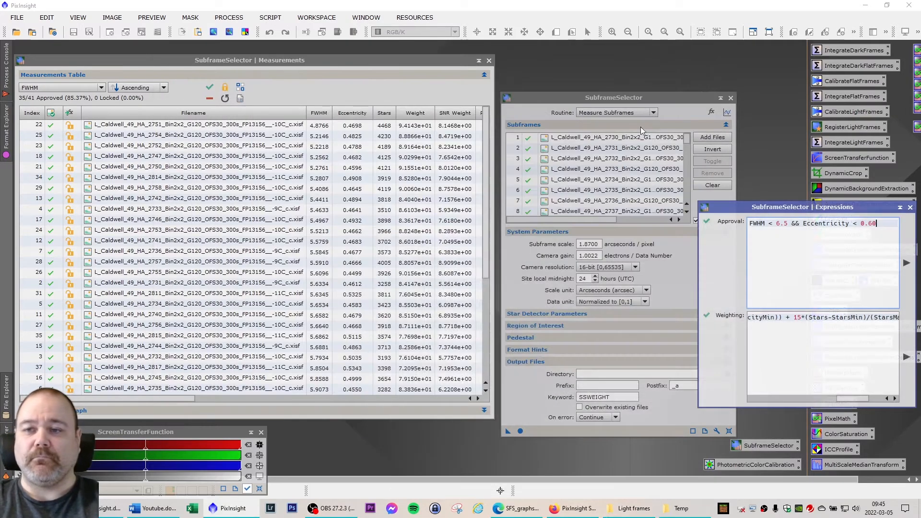
# Set the SubframeSelector output directory to the Approved frames folder under D: AstroPixInsight/Caldwell 49/Light frames
pyautogui.click(590, 374)
pyautogui.click(727, 373)
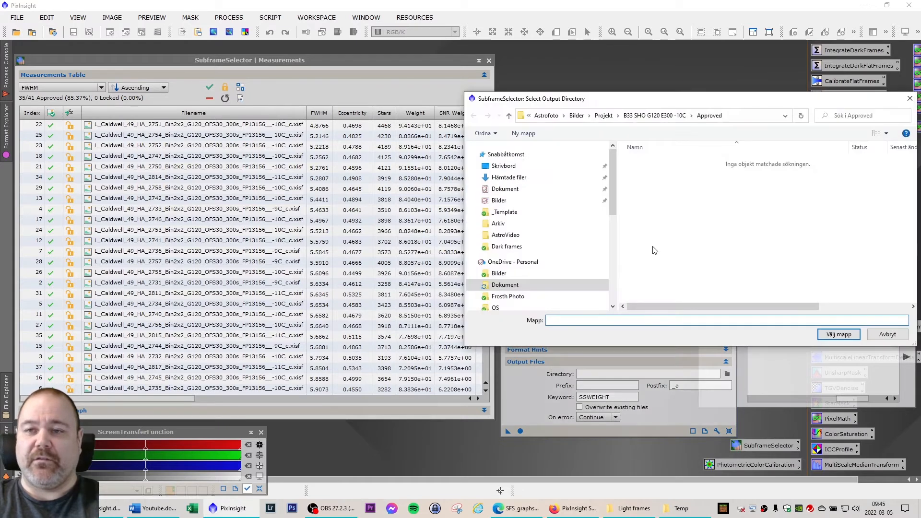
pyautogui.scroll(-5, 513, 264)
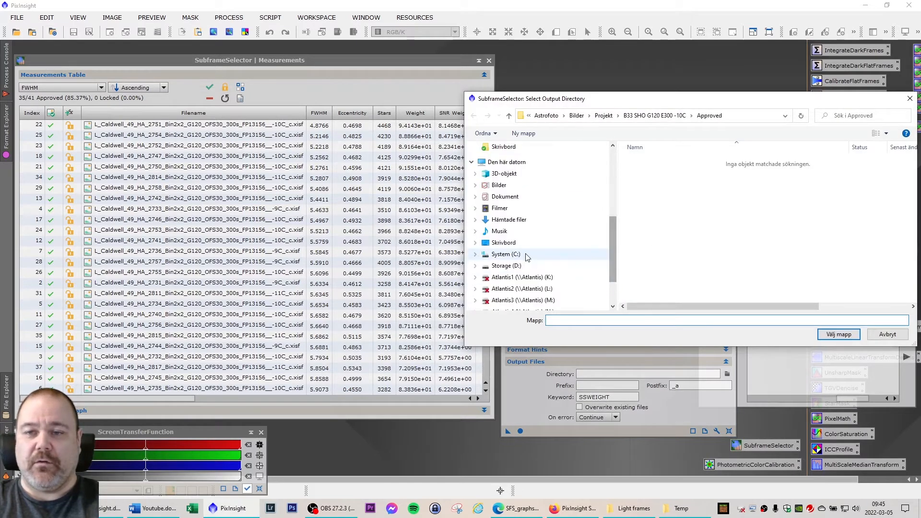
pyautogui.click(508, 266)
pyautogui.doubleClick(664, 161)
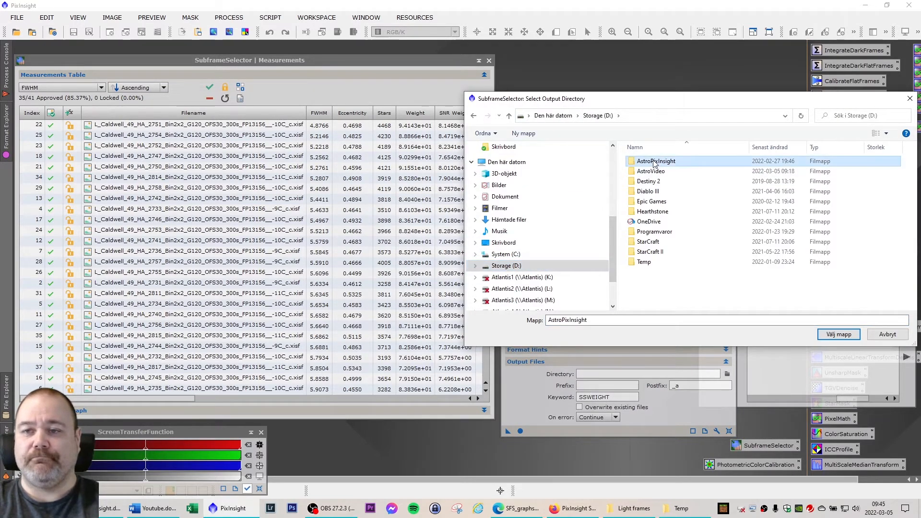
pyautogui.doubleClick(664, 163)
pyautogui.doubleClick(657, 191)
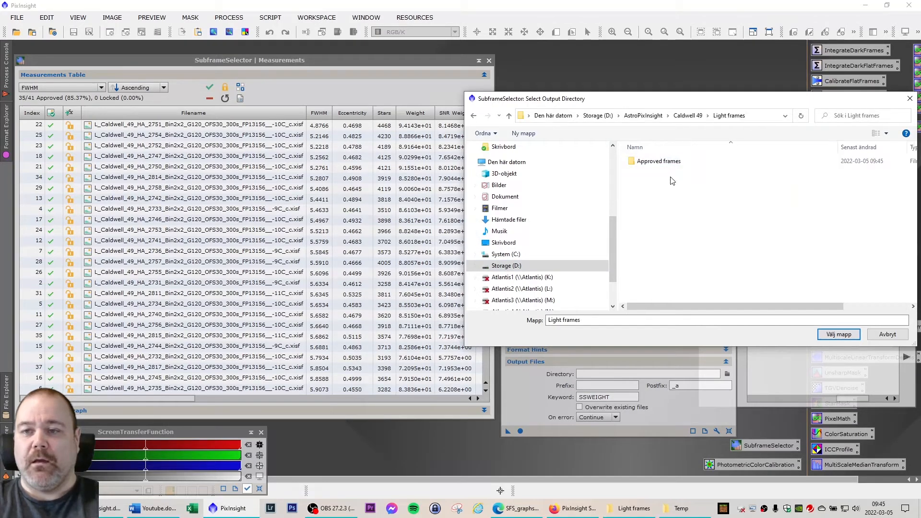
pyautogui.click(656, 162)
pyautogui.doubleClick(656, 162)
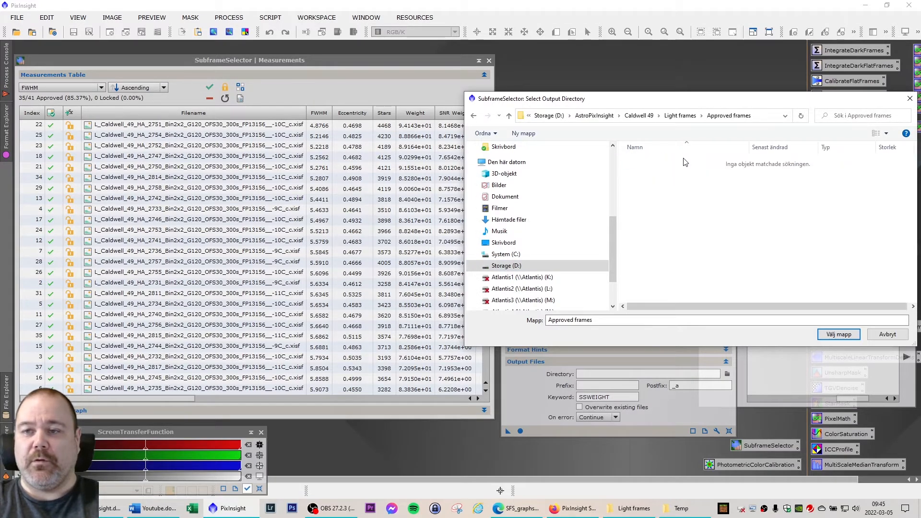
pyautogui.click(839, 335)
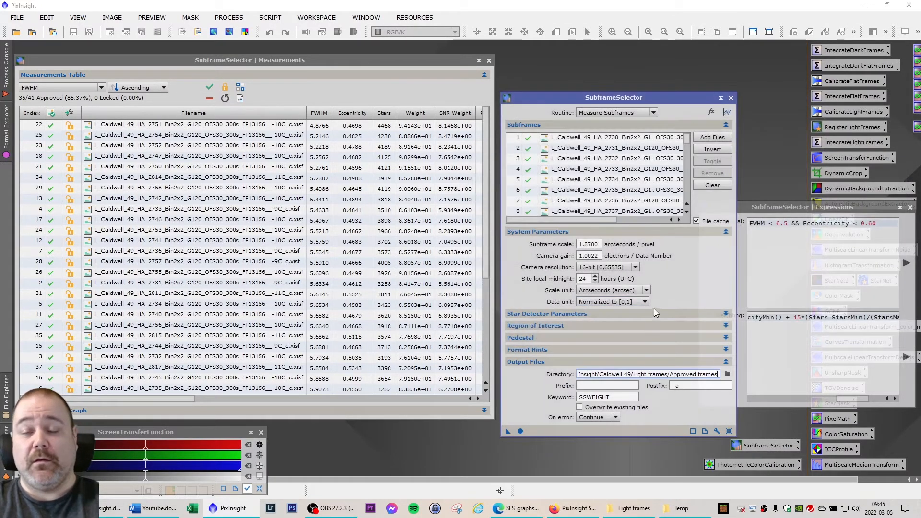
# Reposition the SubframeSelector and Expressions windows beside the measurements table
pyautogui.moveTo(621, 98); pyautogui.dragTo(618, 80)
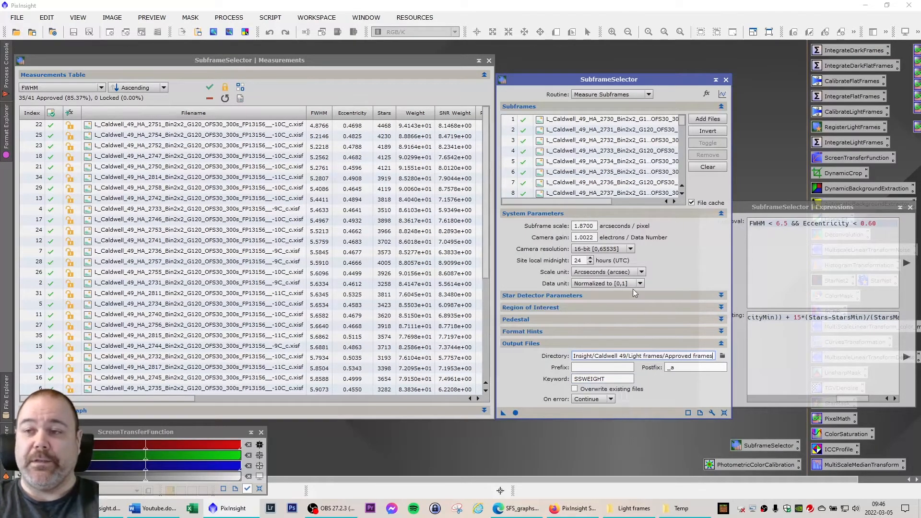
pyautogui.moveTo(804, 209)
pyautogui.mouseDown()
pyautogui.moveTo(782, 215)
pyautogui.moveTo(792, 220)
pyautogui.mouseUp()
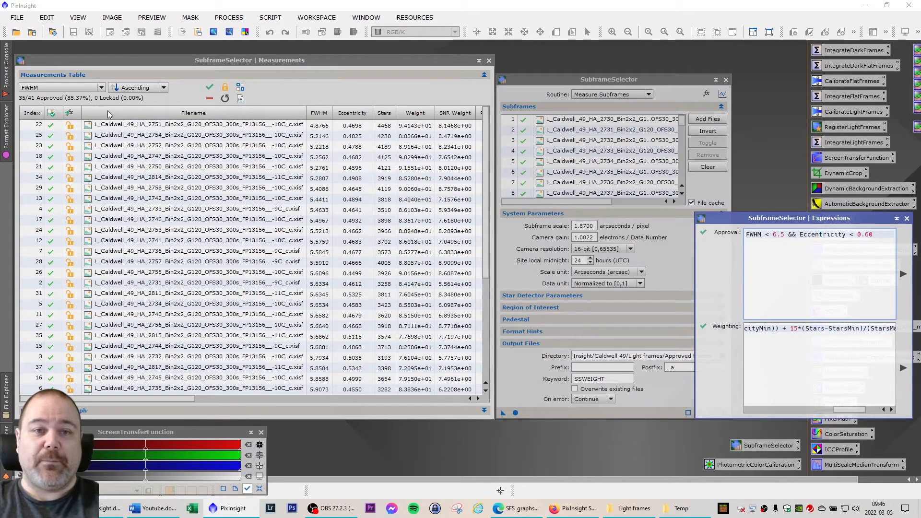
pyautogui.moveTo(781, 216); pyautogui.dragTo(787, 217)
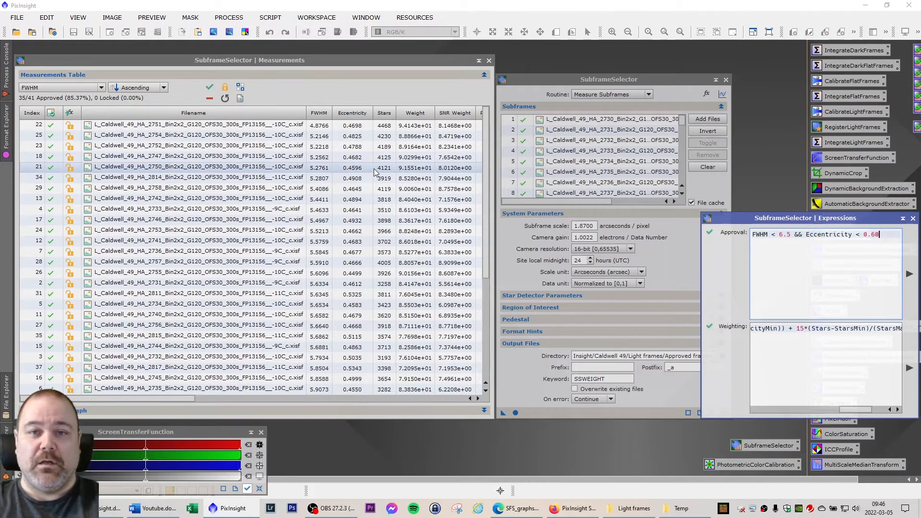
# Select the frame with the lowest FWHM in the measurements table and record it as HA 2751 in a new Notepad document
pyautogui.click(298, 62)
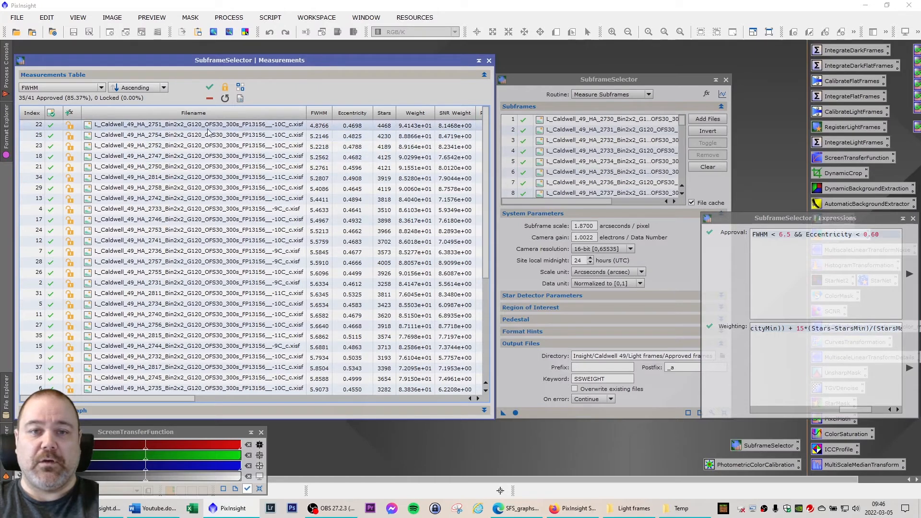
pyautogui.click(160, 126)
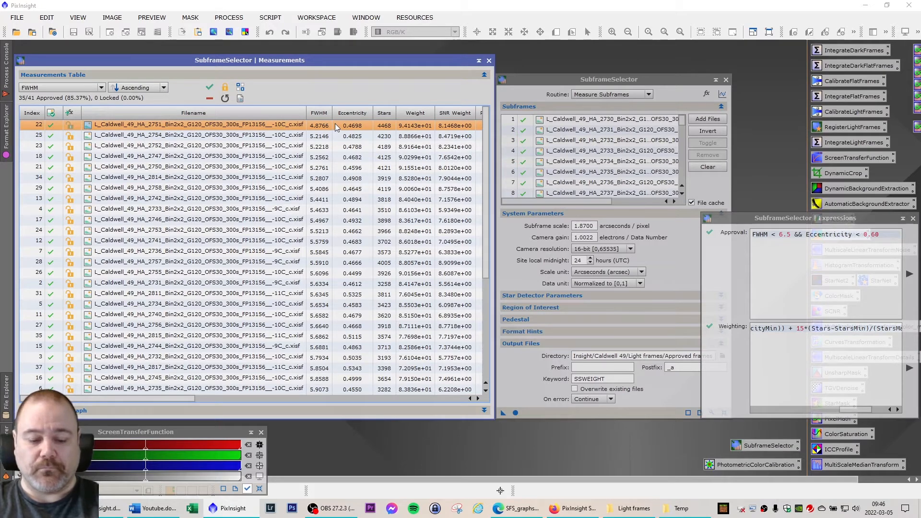
pyautogui.press('super+r')
pyautogui.write('notepad')
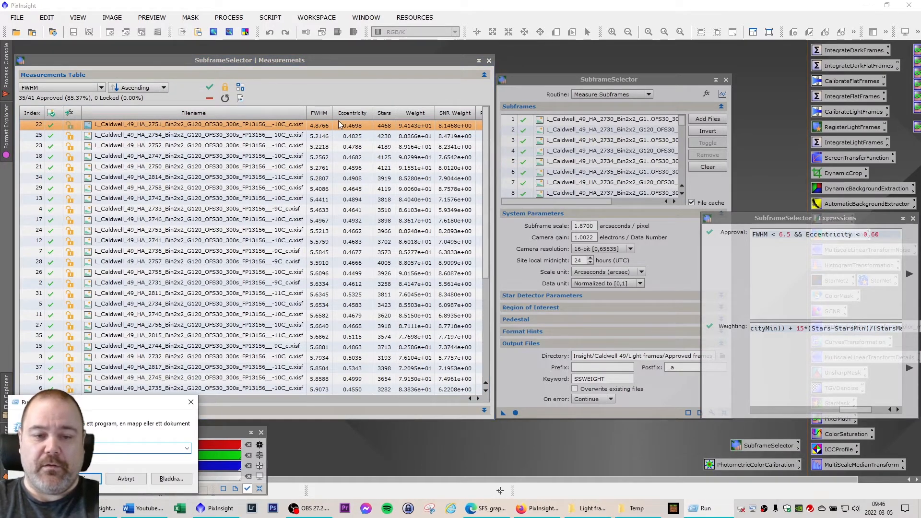
pyautogui.press('Return')
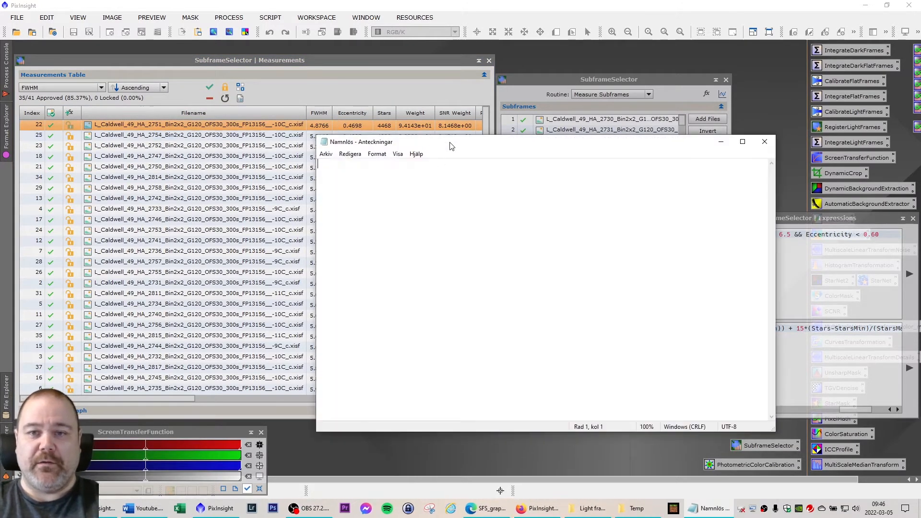
pyautogui.press('Return')
pyautogui.press('Return')
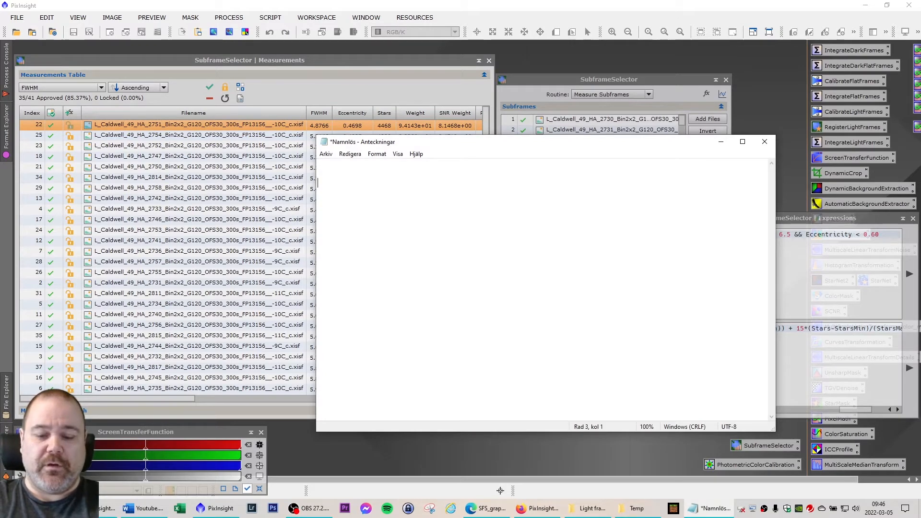
pyautogui.write('HA 2751')
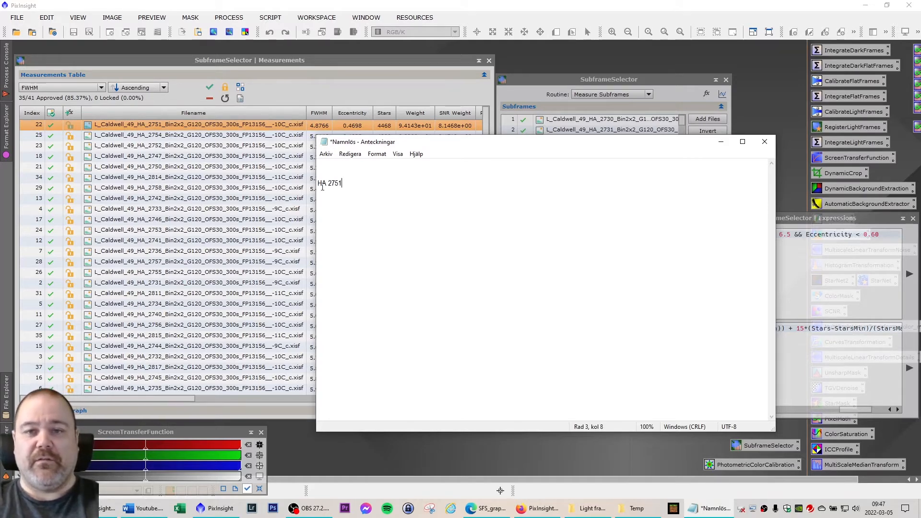
pyautogui.moveTo(422, 148); pyautogui.dragTo(441, 141)
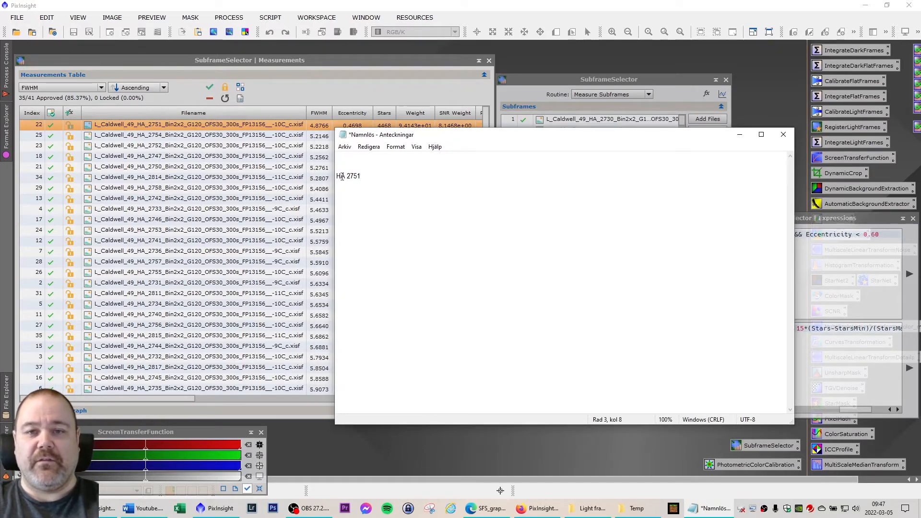
pyautogui.click(739, 134)
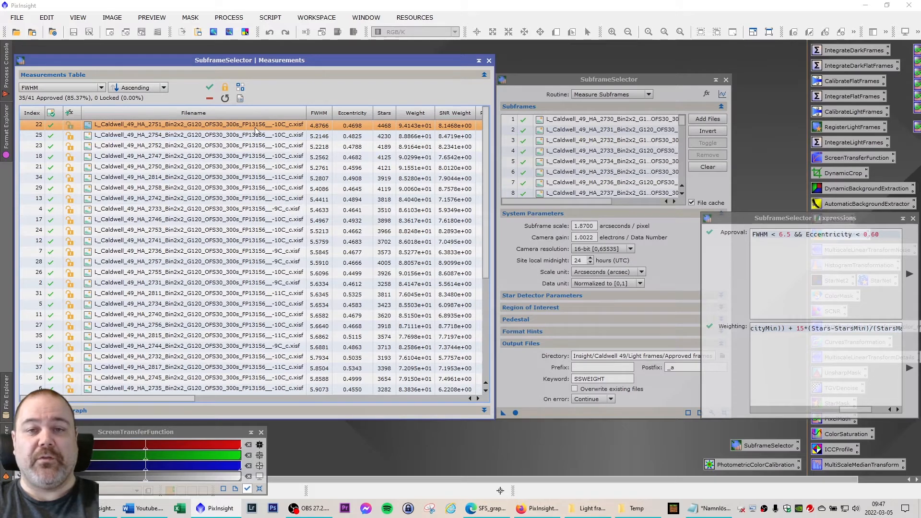
# Set the SubframeSelector routine to Output Subframes and run it globally to write the approved frames
pyautogui.click(677, 79)
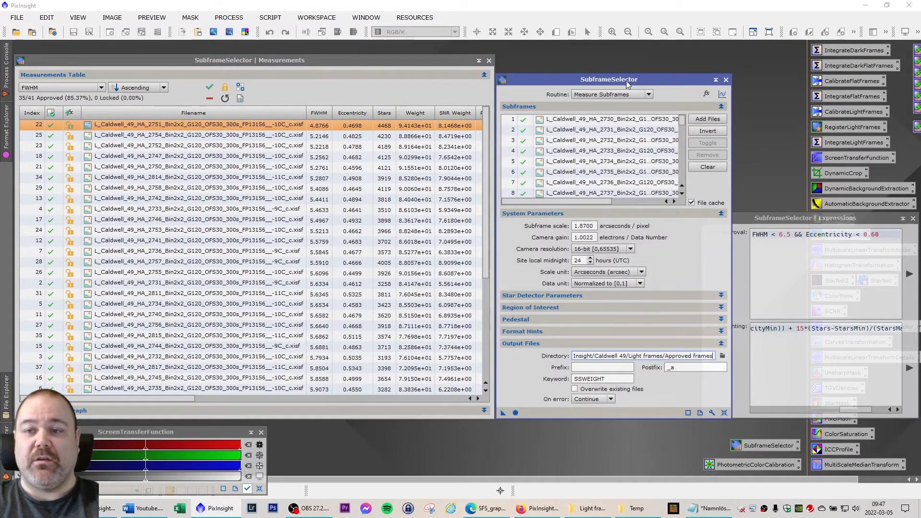
pyautogui.click(651, 94)
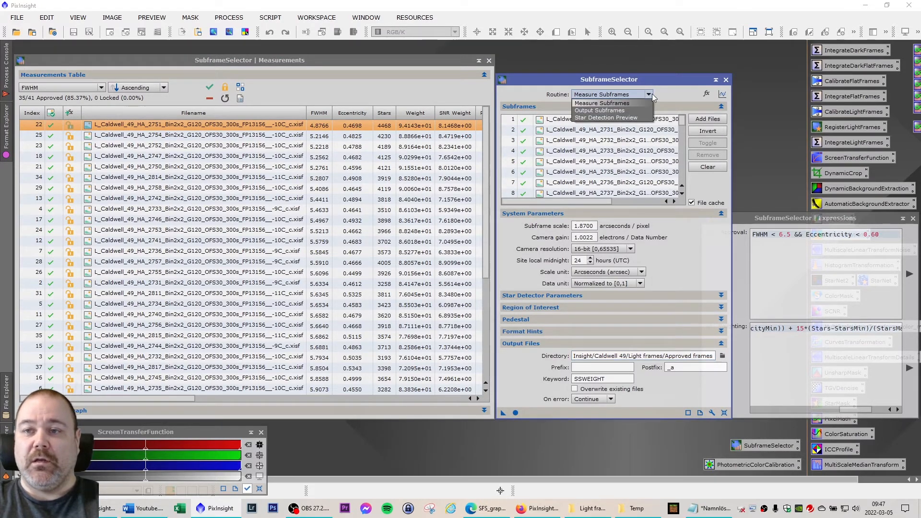
pyautogui.click(605, 110)
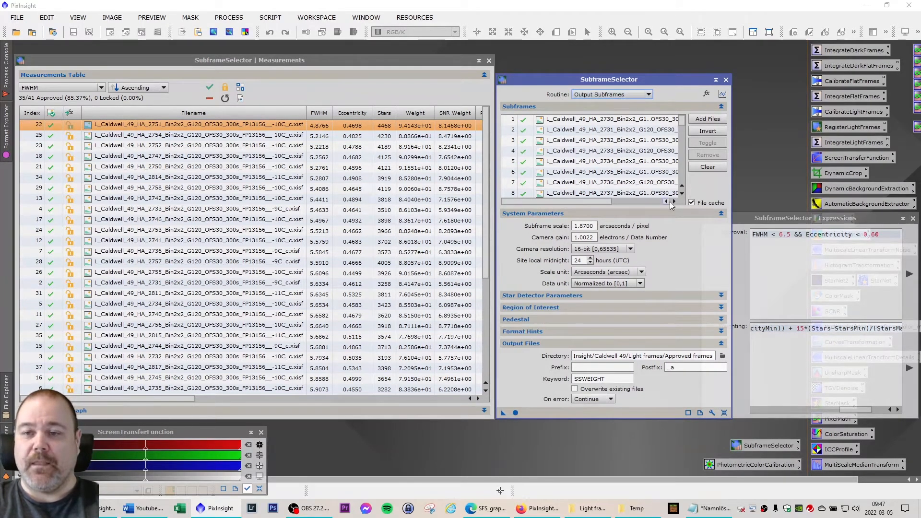
pyautogui.click(515, 413)
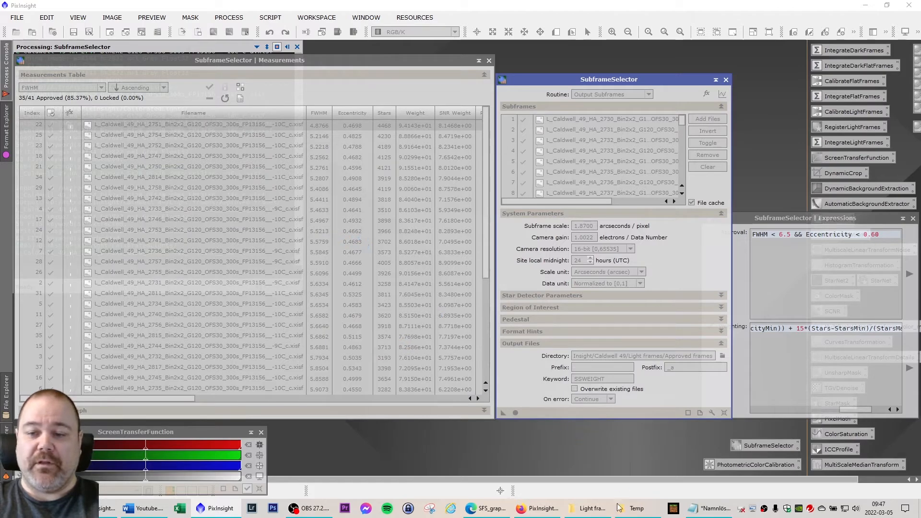
# Inspect the output files in the Approved frames folder in File Explorer with their full names shown, and return to PixInsight
pyautogui.click(590, 508)
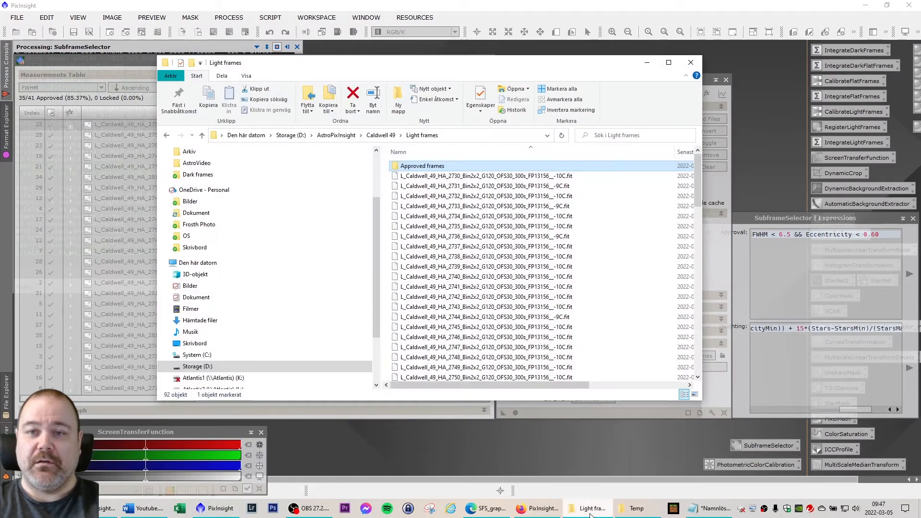
pyautogui.doubleClick(423, 165)
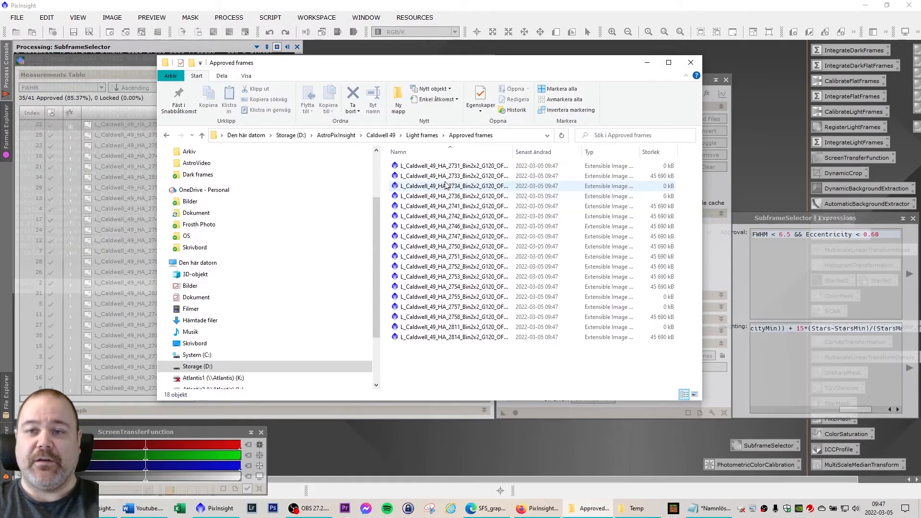
pyautogui.doubleClick(512, 151)
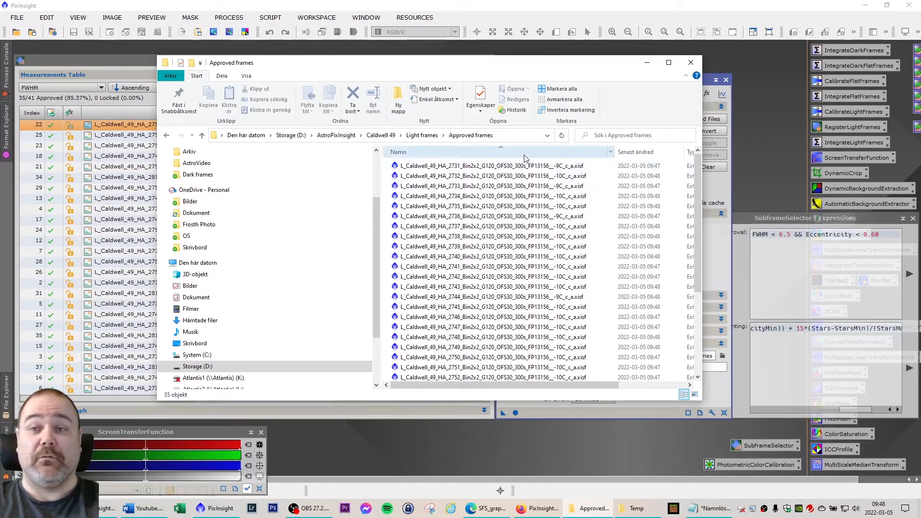
pyautogui.click(647, 63)
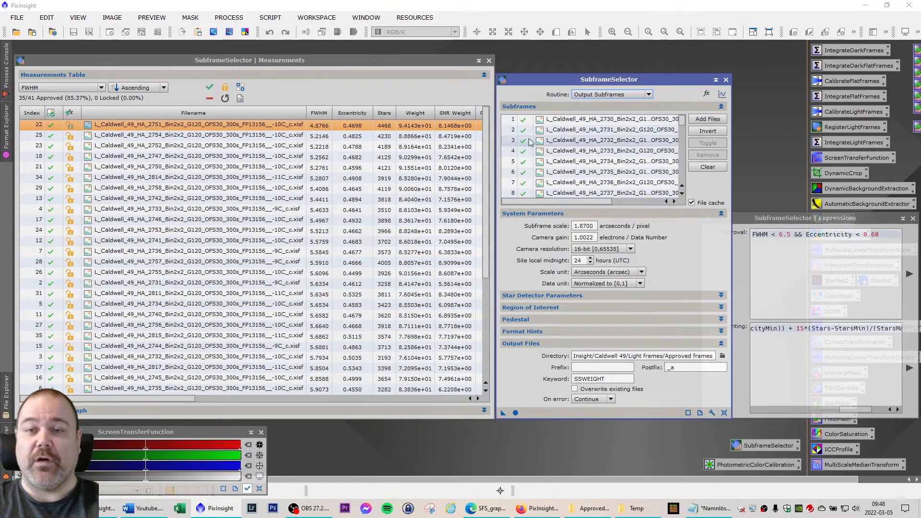
# Switch the SubframeSelector routine back to Measure Subframes and clear the HA frames from the subframe list
pyautogui.click(586, 94)
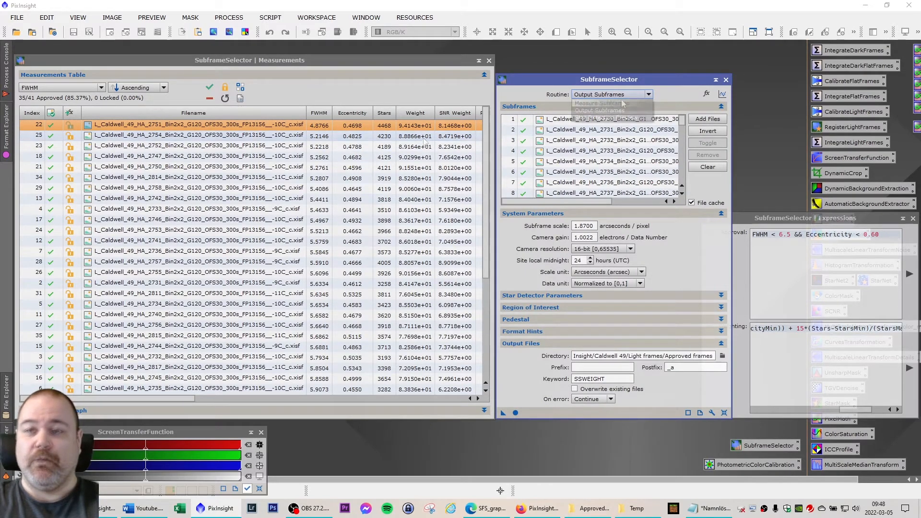
pyautogui.click(582, 103)
pyautogui.click(706, 167)
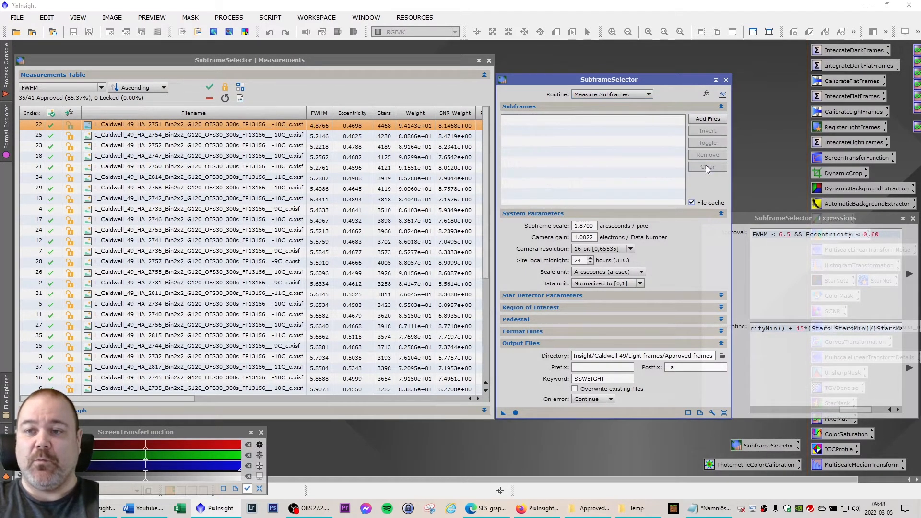
# Add the calibrated OIII frames 2760 through 2785 from the CalibratedLights folder to the SubframeSelector list
pyautogui.click(698, 118)
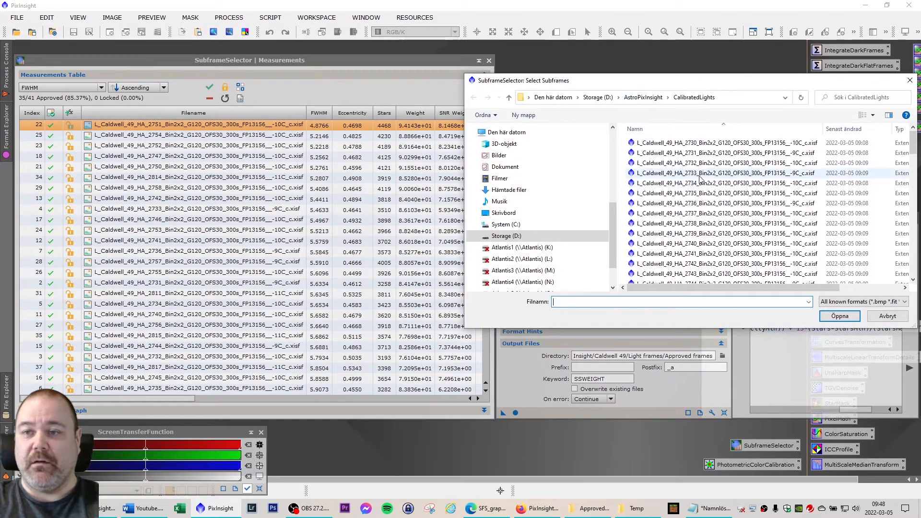
pyautogui.scroll(-6, 718, 192)
pyautogui.scroll(-6, 718, 192)
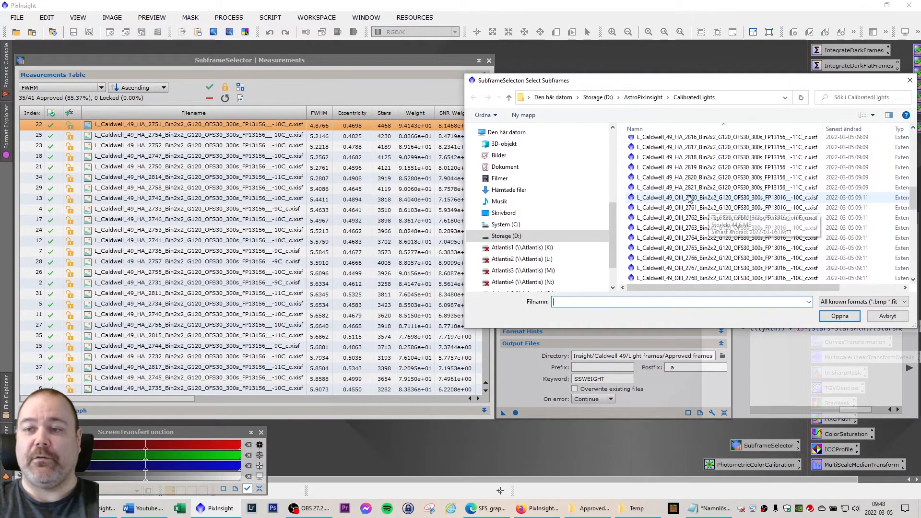
pyautogui.click(724, 198)
pyautogui.scroll(-7, 724, 211)
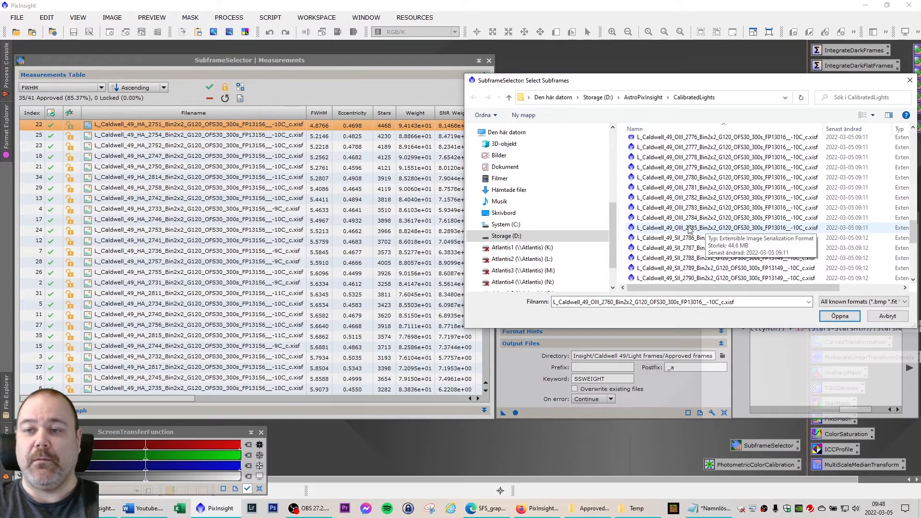
pyautogui.keyDown('shift'); pyautogui.click(705, 227); pyautogui.keyUp('shift')
pyautogui.click(839, 316)
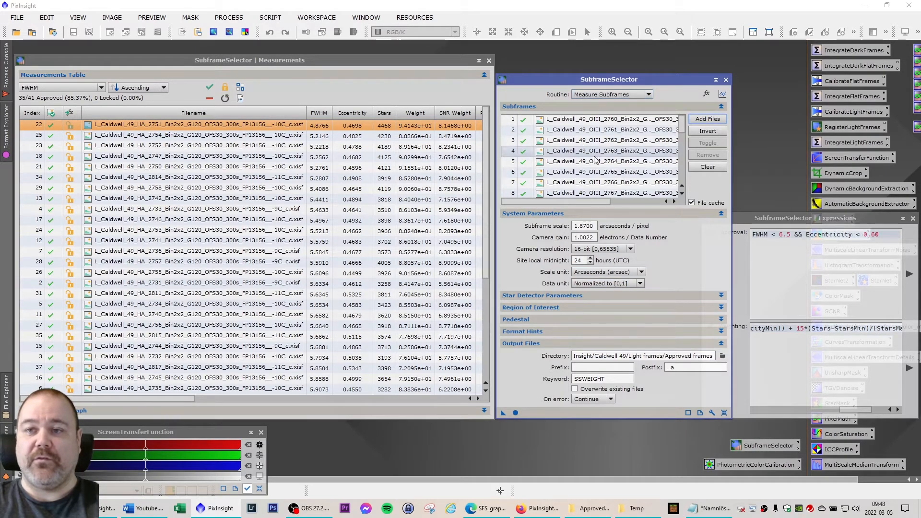
# Measure the OIII frames and change the FWHM limit in the approval expression to FWHM < 7
pyautogui.click(516, 414)
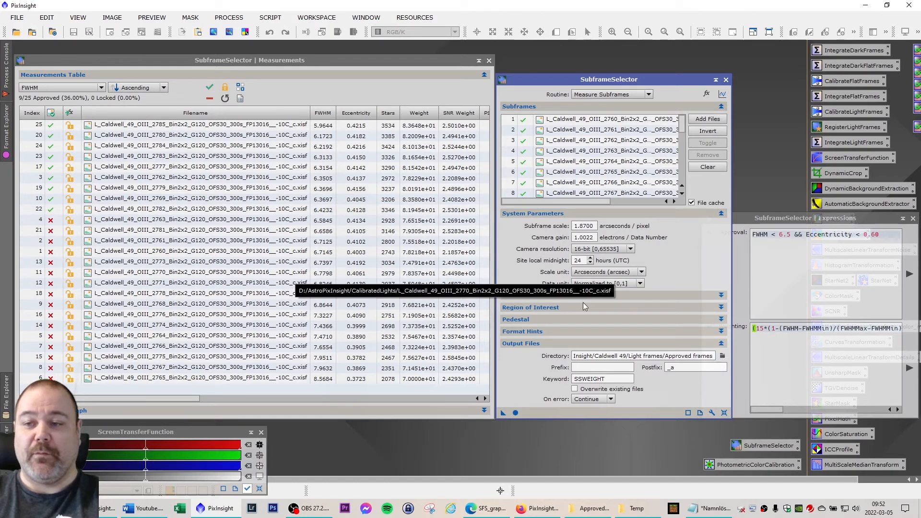
pyautogui.click(779, 235)
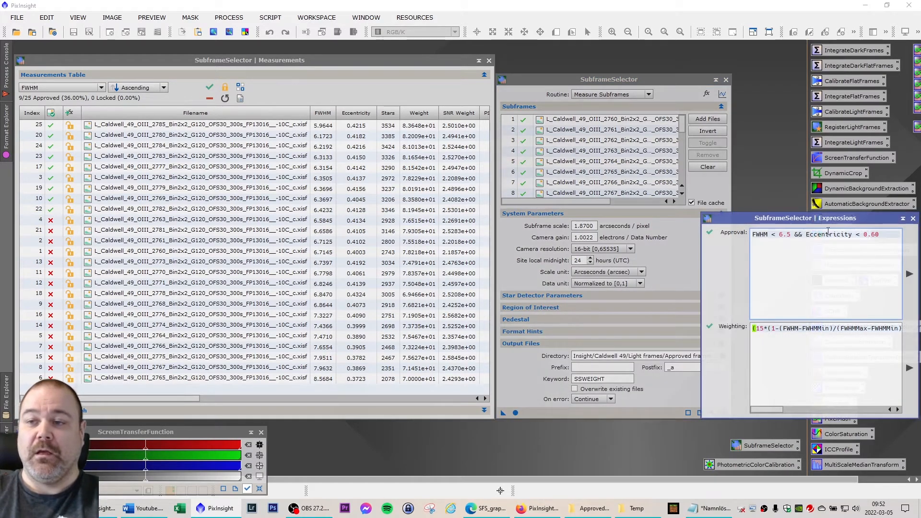
pyautogui.hotkey('shift', 'Right')
pyautogui.hotkey('shift', 'Right')
pyautogui.hotkey('shift', 'Right')
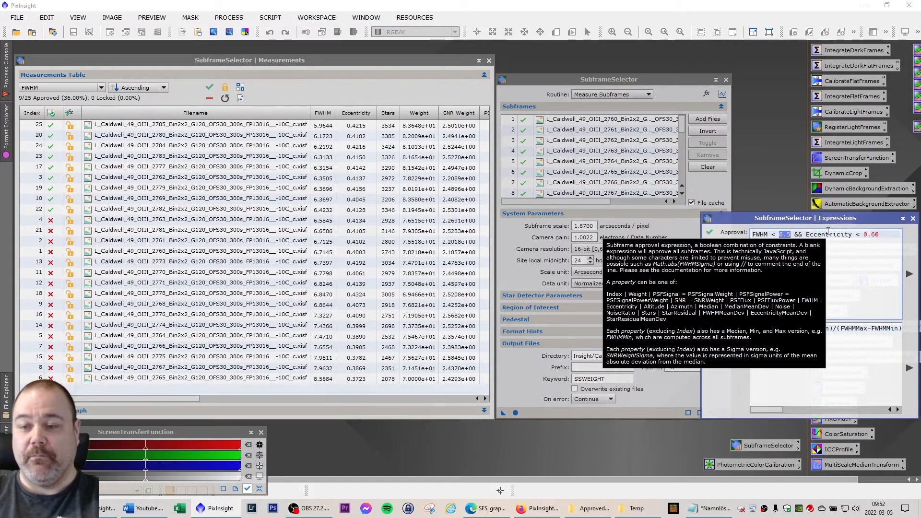
pyautogui.write('7')
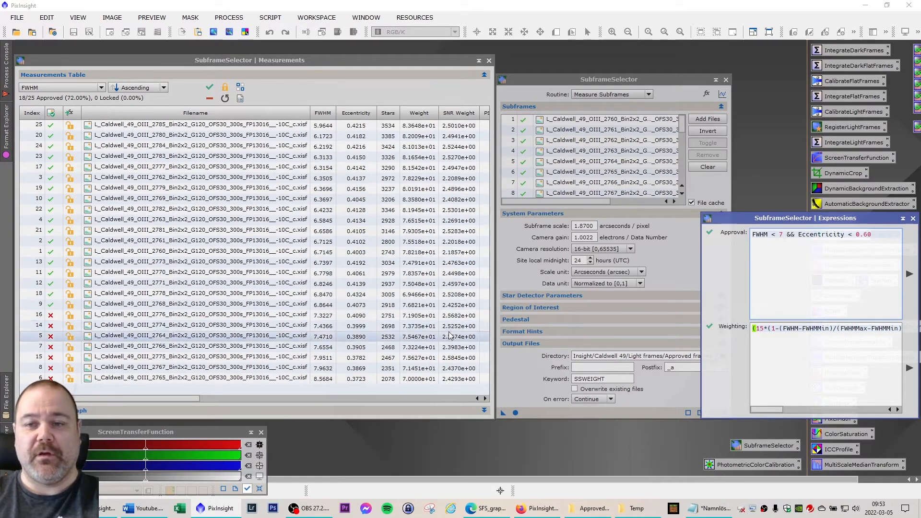
# Set the SubframeSelector routine to Output Subframes and run it globally to write the approved OIII frames
pyautogui.click(672, 78)
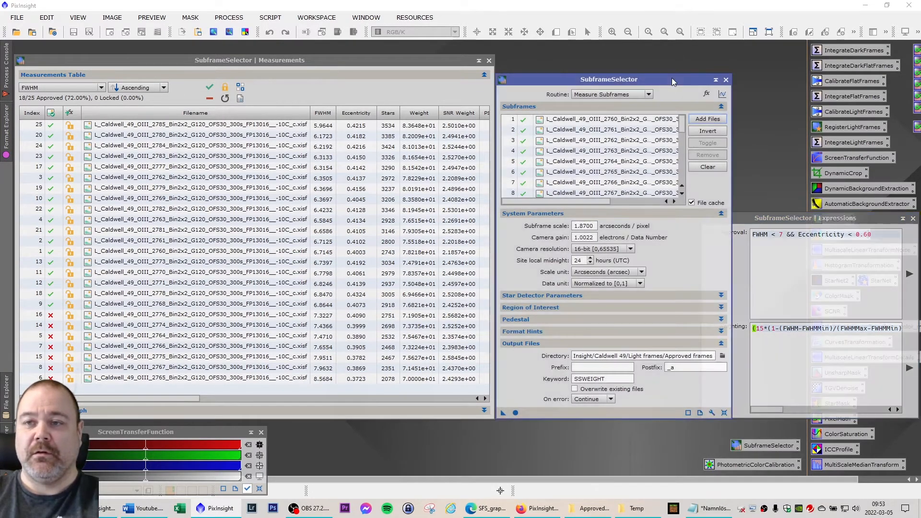
pyautogui.click(646, 96)
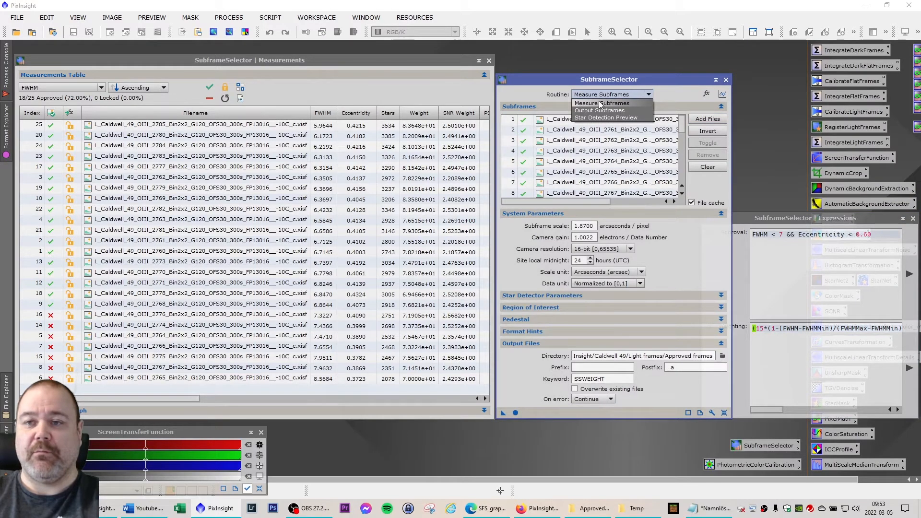
pyautogui.click(591, 111)
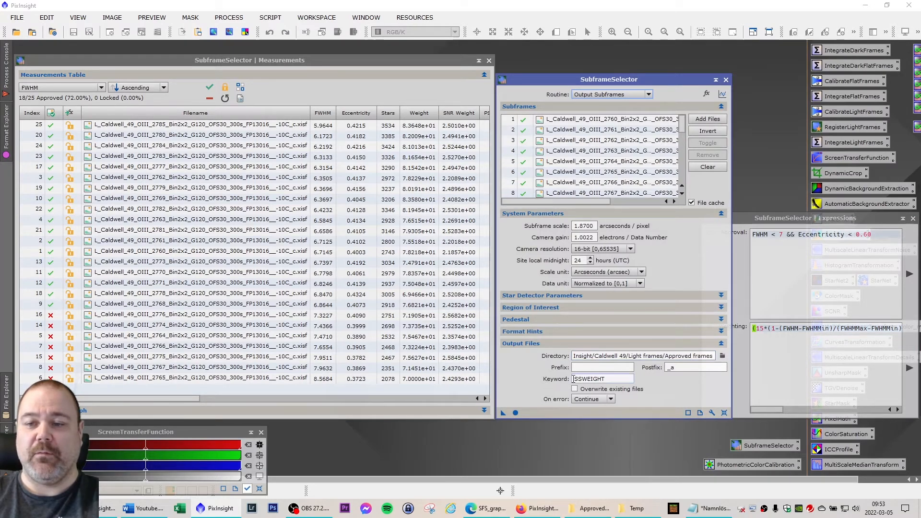
pyautogui.click(516, 413)
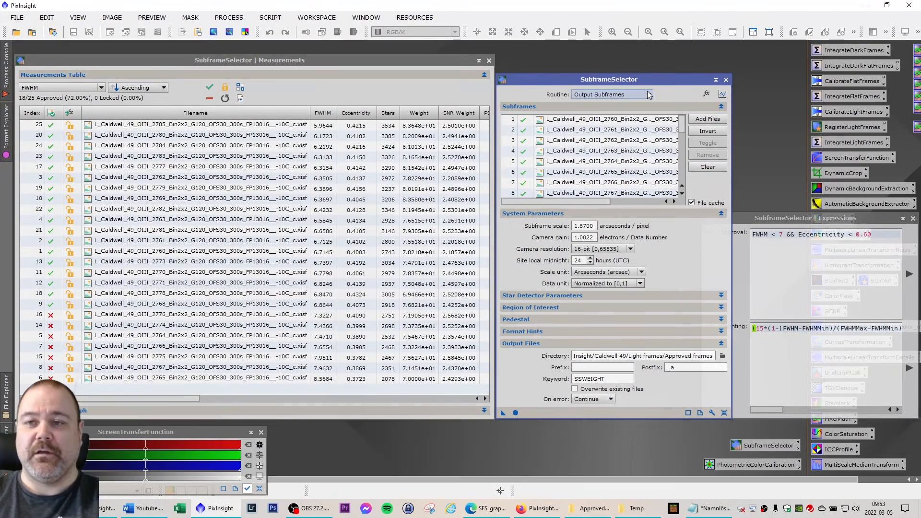
# Return the SubframeSelector routine to Measure Subframes and clear the OIII frames from the list
pyautogui.click(624, 94)
pyautogui.click(604, 102)
pyautogui.click(708, 167)
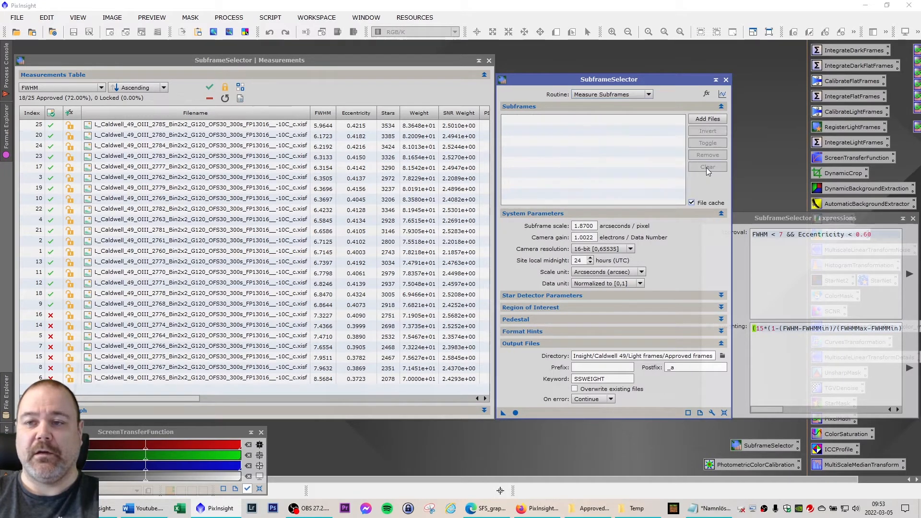
# Add the calibrated SII frames 2786 through 2810 from the CalibratedLights folder to the SubframeSelector list
pyautogui.click(703, 119)
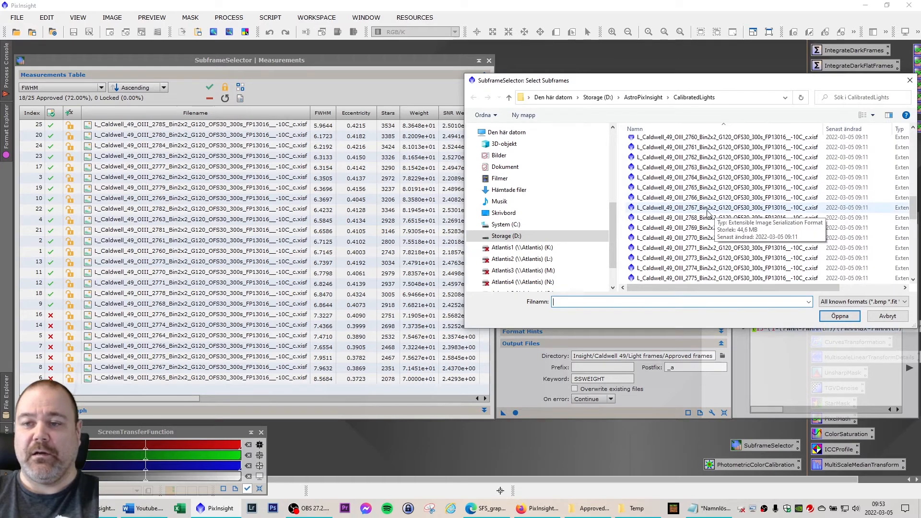
pyautogui.scroll(-15, 703, 218)
pyautogui.scroll(1, 704, 218)
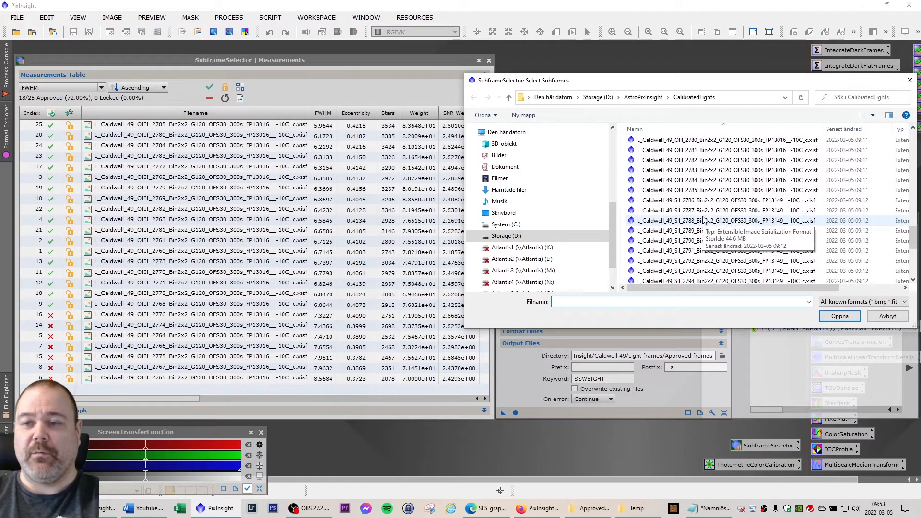
pyautogui.click(678, 203)
pyautogui.scroll(-5, 685, 225)
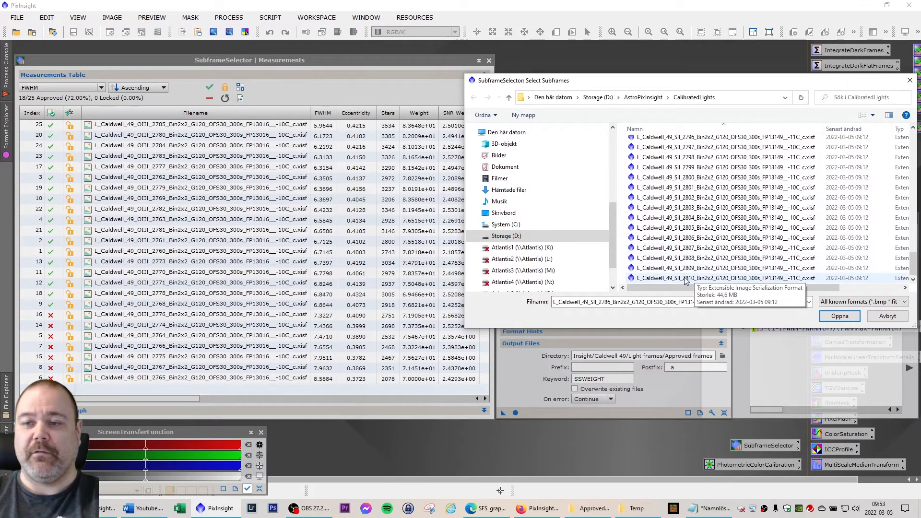
pyautogui.scroll(-1, 767, 259)
pyautogui.keyDown('shift'); pyautogui.click(811, 278); pyautogui.keyUp('shift')
pyautogui.click(830, 314)
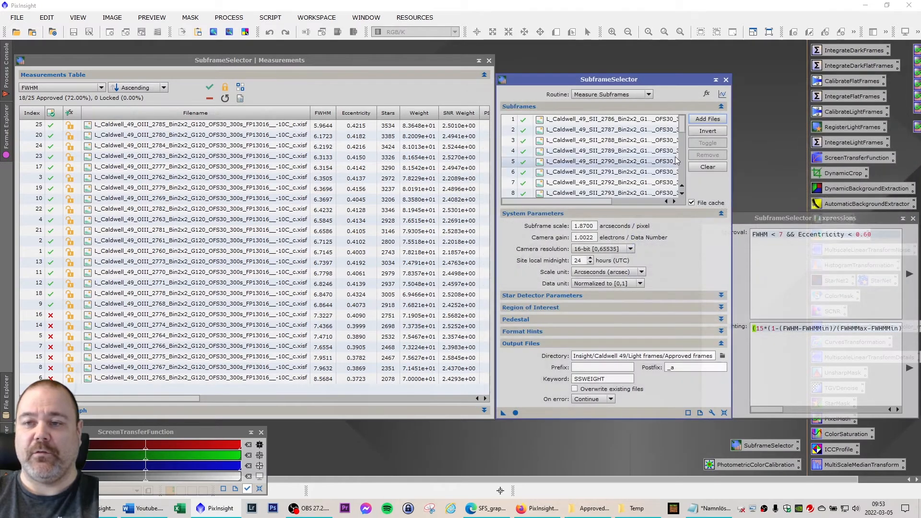
pyautogui.moveTo(682, 172); pyautogui.dragTo(685, 120)
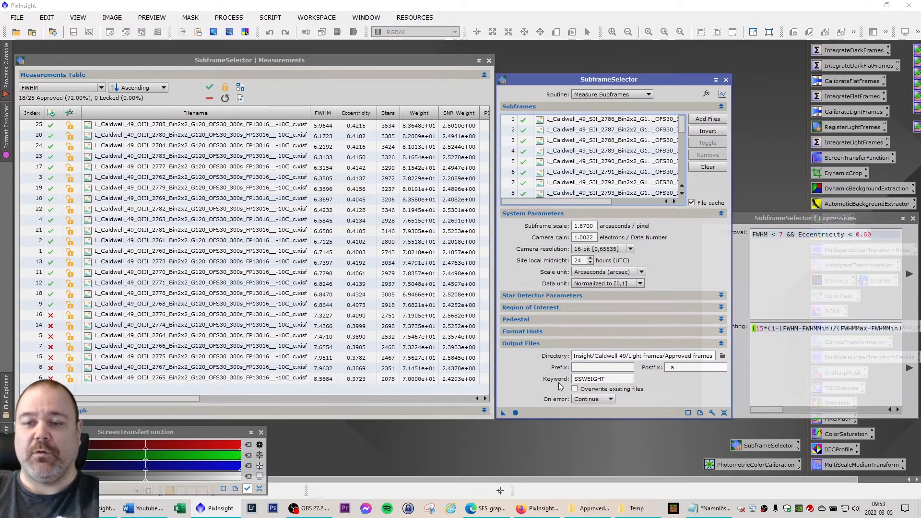
# Measure the SII frames and change the FWHM limit in the approval expression to FWHM < 6
pyautogui.click(515, 413)
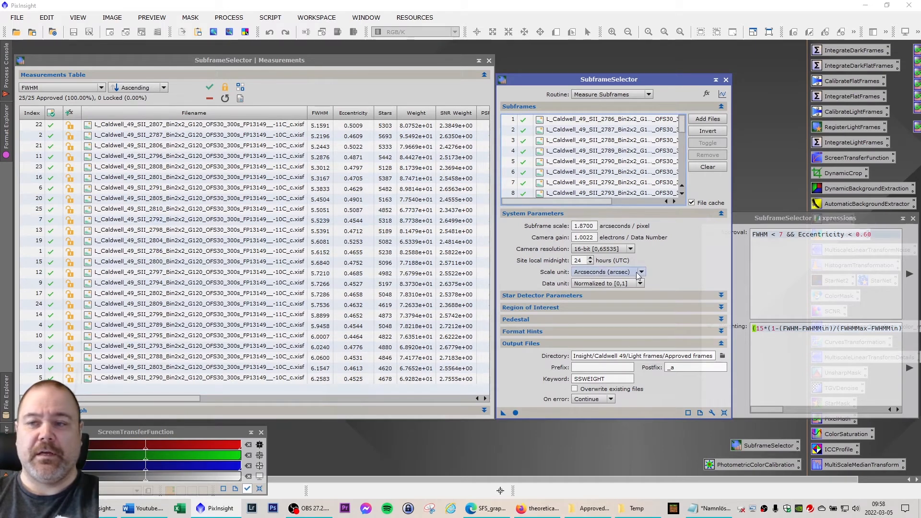
pyautogui.click(786, 234)
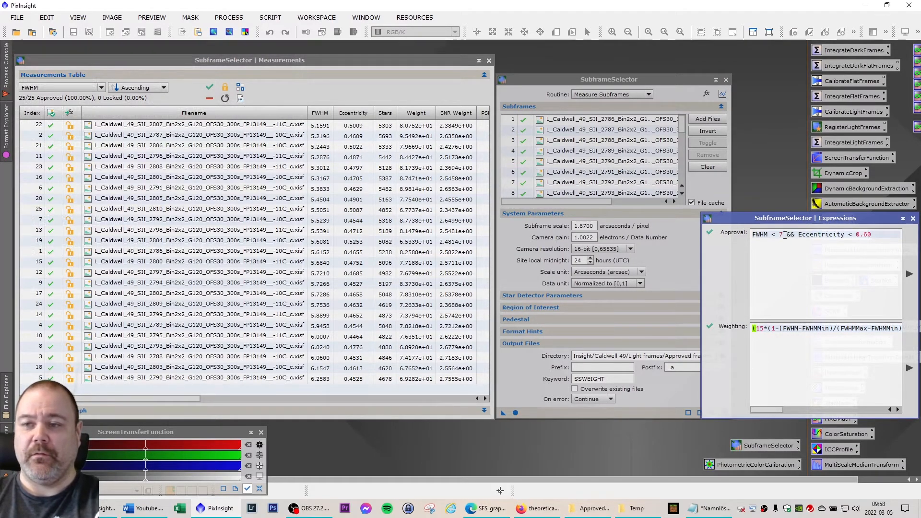
pyautogui.write('6')
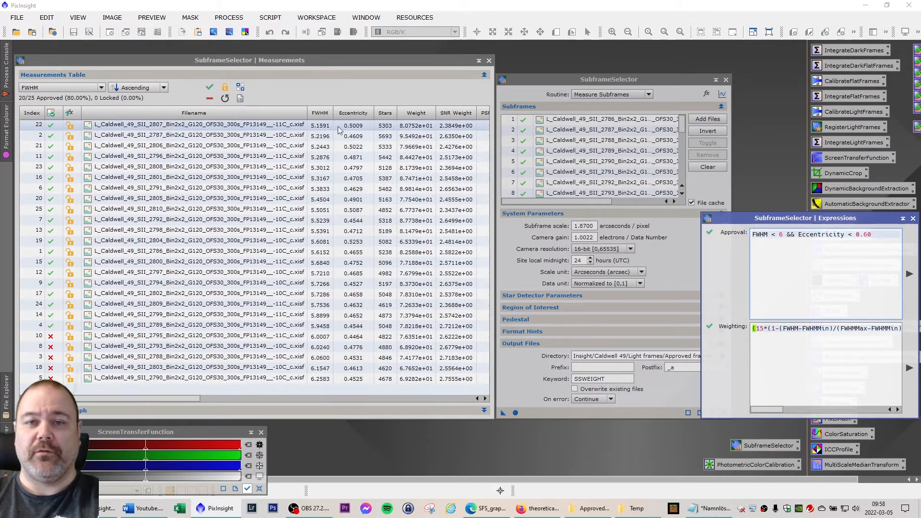
# Select the SII frame with the lowest FWHM, record it as SII 2807 below the HA entry in Notepad, and return to PixInsight
pyautogui.click(235, 126)
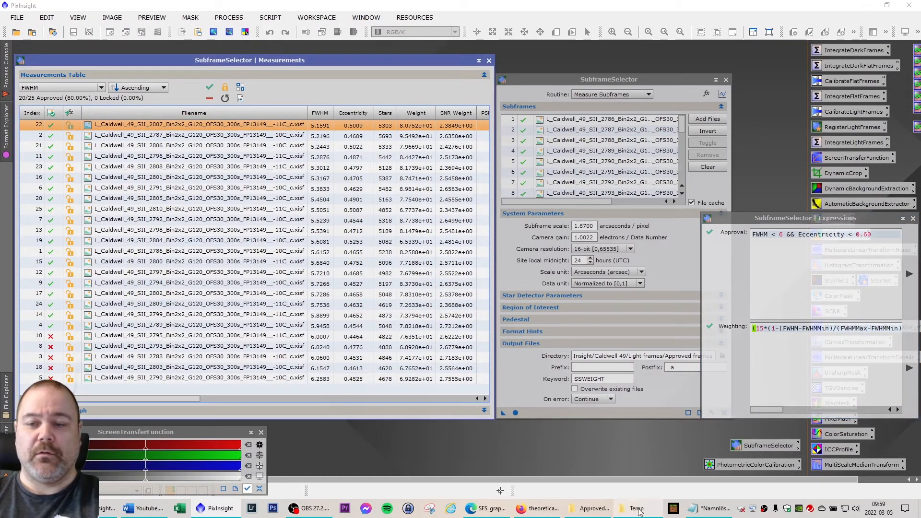
pyautogui.click(706, 512)
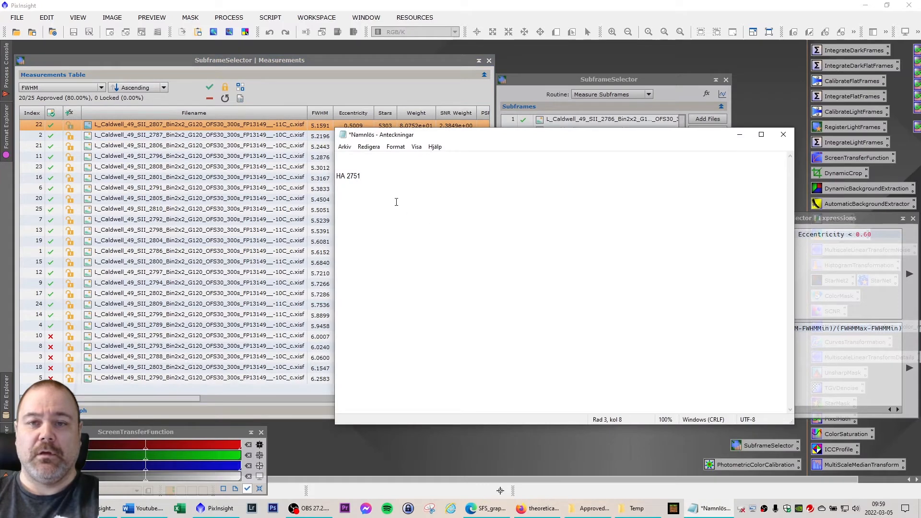
pyautogui.press('Return')
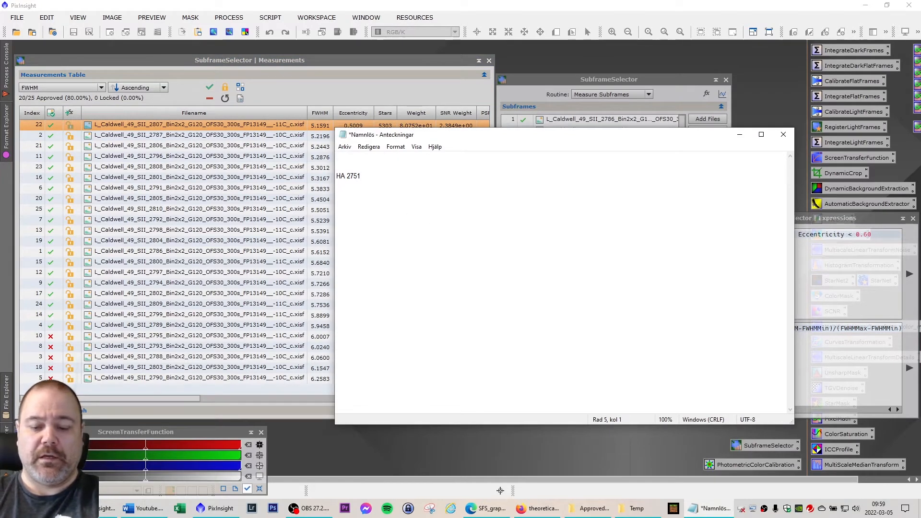
pyautogui.write('SII')
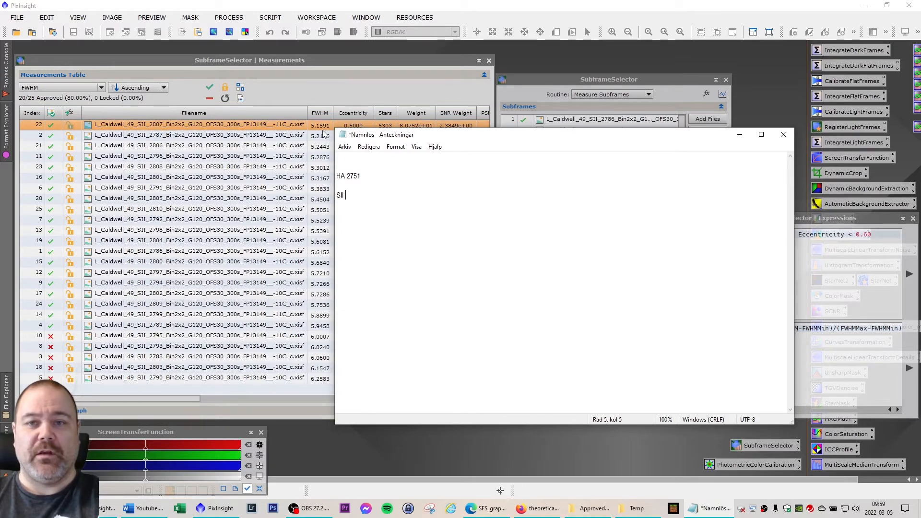
pyautogui.moveTo(388, 139); pyautogui.dragTo(182, 140)
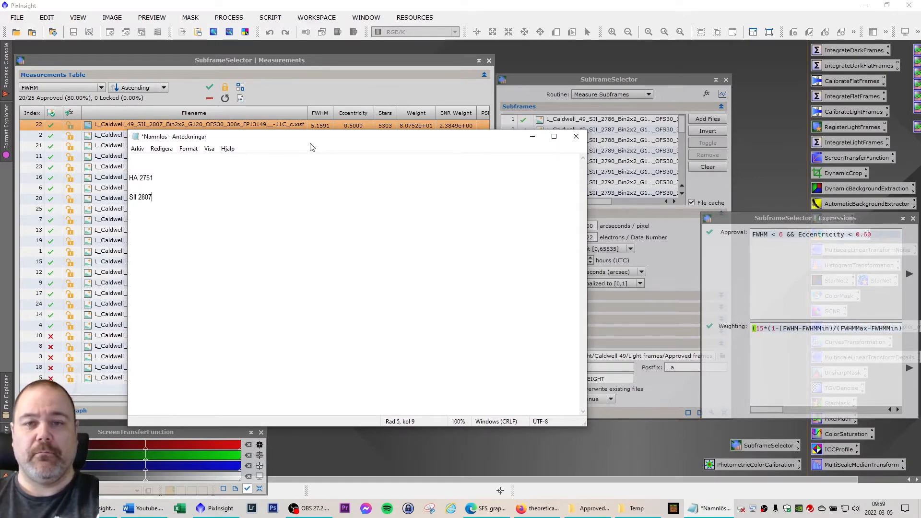
pyautogui.moveTo(519, 131)
pyautogui.mouseDown()
pyautogui.moveTo(520, 149)
pyautogui.moveTo(520, 121)
pyautogui.mouseUp()
pyautogui.moveTo(464, 131); pyautogui.dragTo(612, 153)
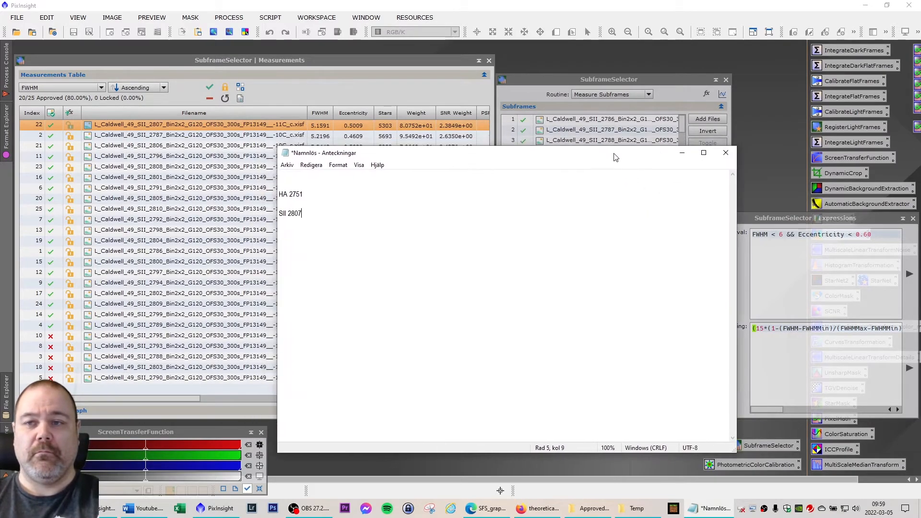
pyautogui.click(682, 152)
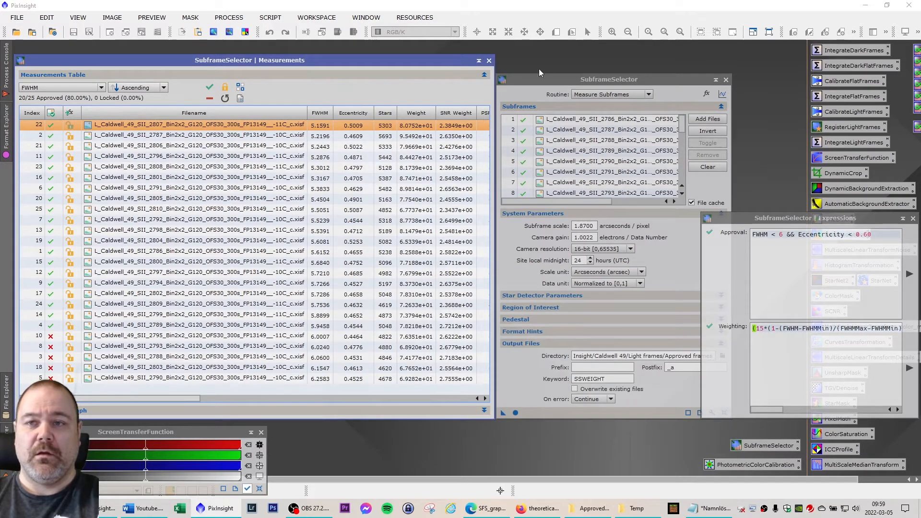
# Set the SubframeSelector routine to Output Subframes and run it globally to write the approved SII frames
pyautogui.click(609, 94)
pyautogui.click(596, 112)
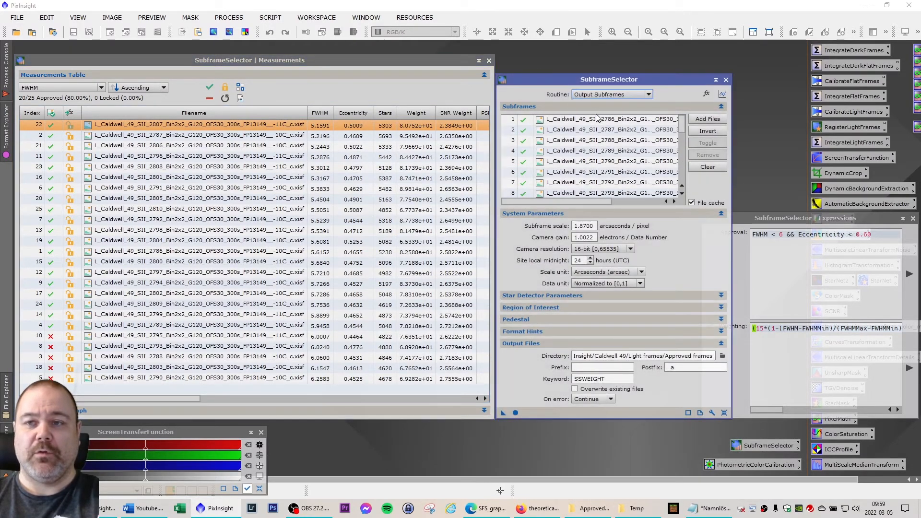
pyautogui.click(516, 413)
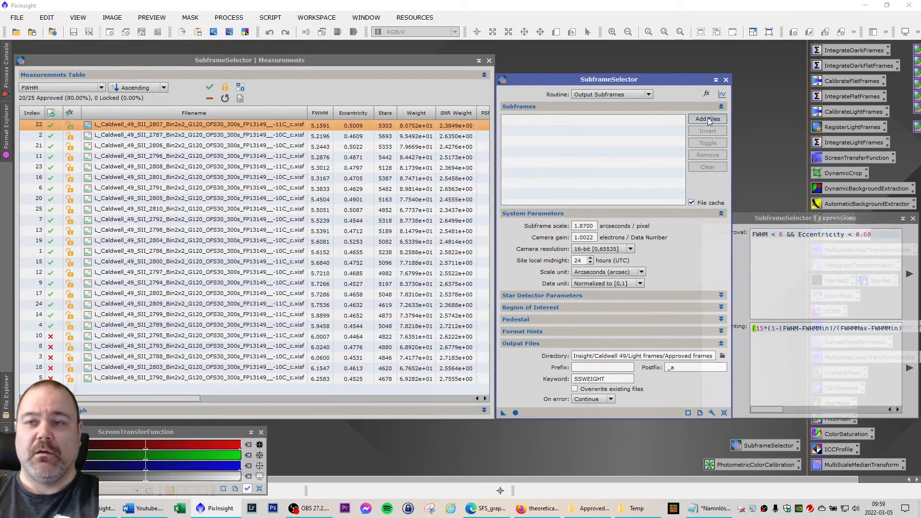
# Add the calibrated OIII frames 2760 through 2785 from the CalibratedLights folder to the SubframeSelector list
pyautogui.click(707, 118)
pyautogui.scroll(-10, 710, 192)
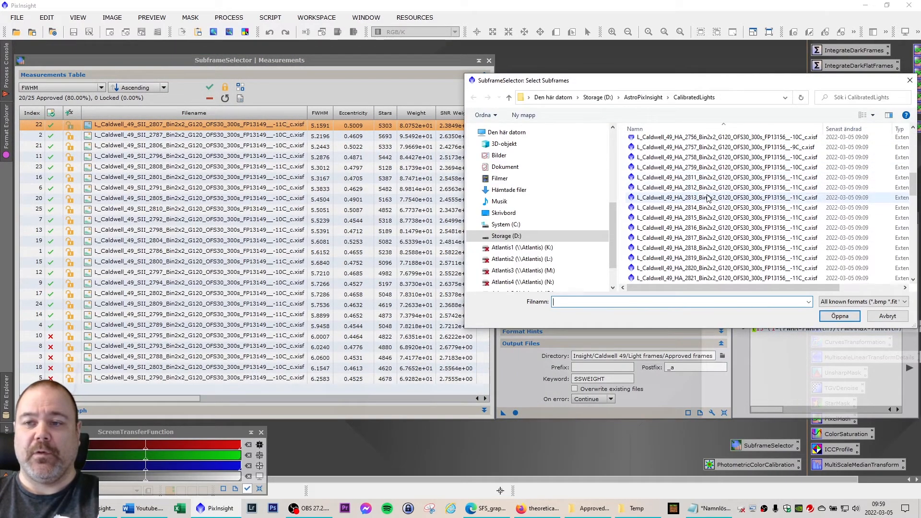
pyautogui.scroll(4, 697, 210)
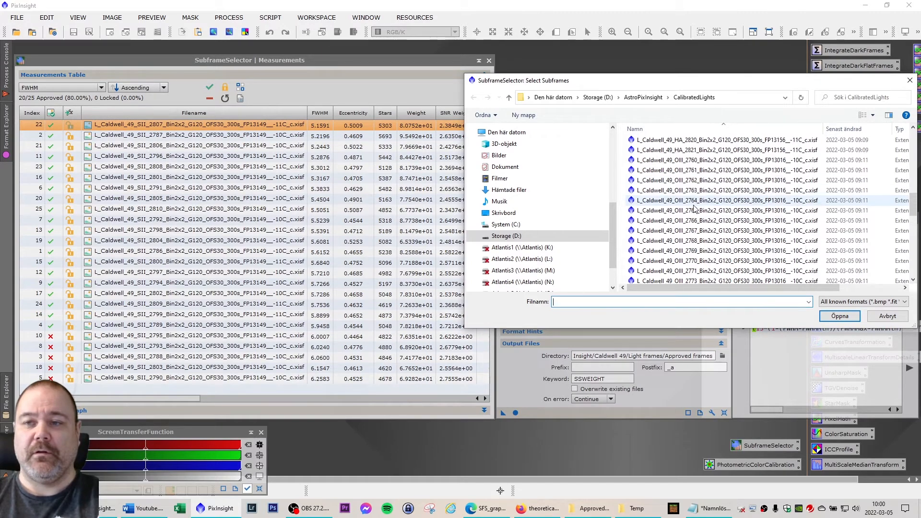
pyautogui.click(692, 161)
pyautogui.scroll(-6, 692, 191)
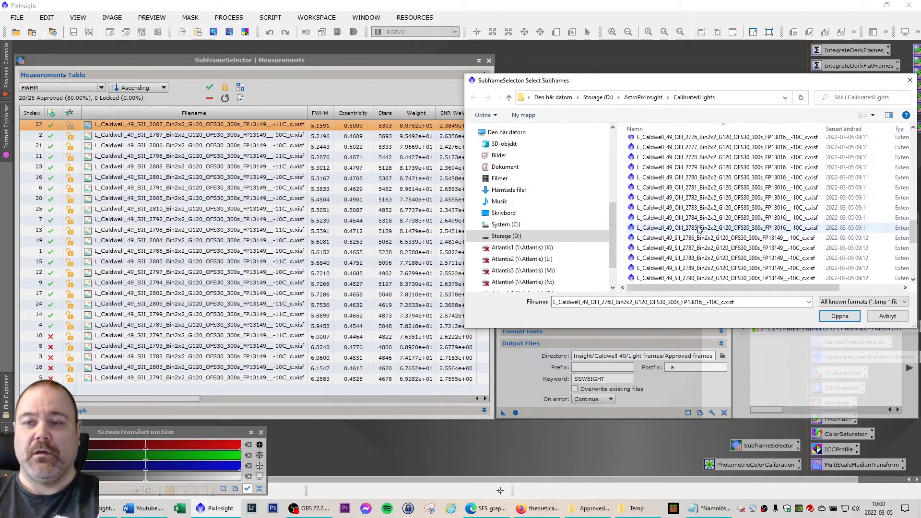
pyautogui.keyDown('shift'); pyautogui.click(688, 227); pyautogui.keyUp('shift')
pyautogui.click(839, 316)
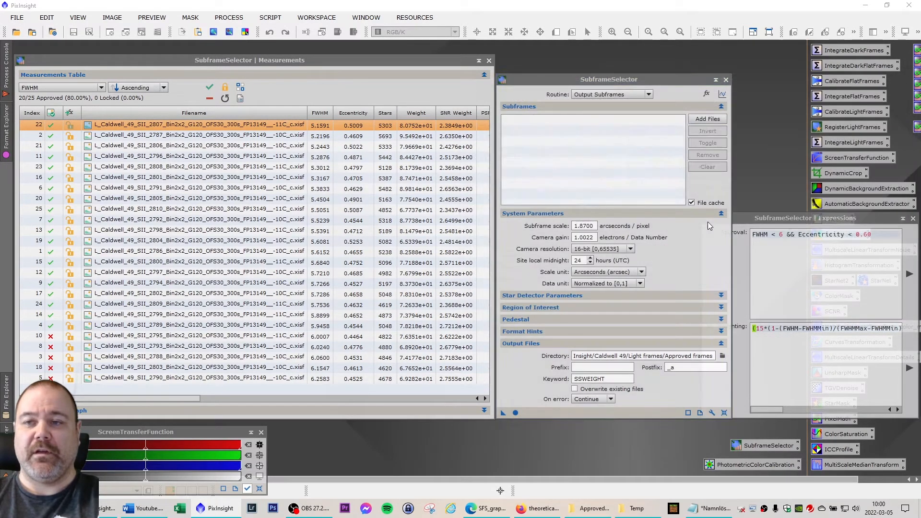
# Set the SubframeSelector routine to Measure Subframes and run it globally on the OIII frames
pyautogui.click(649, 94)
pyautogui.click(597, 102)
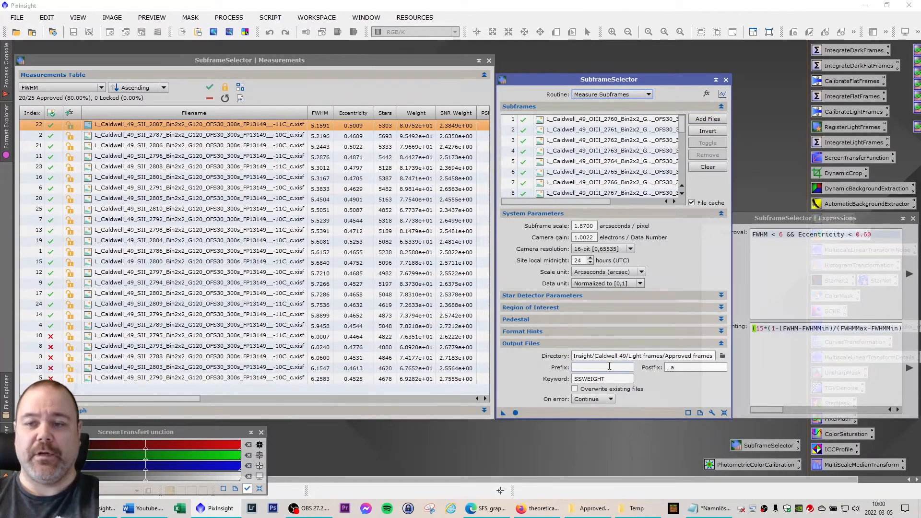
pyautogui.click(515, 413)
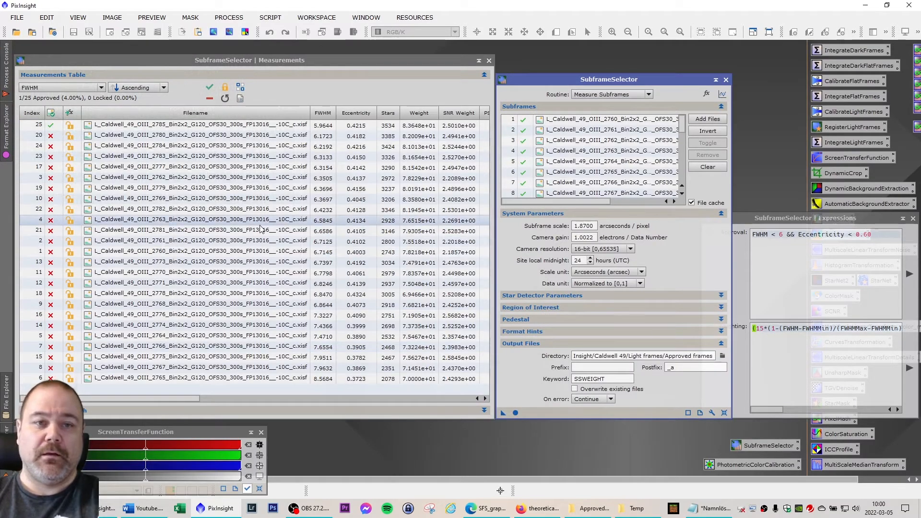
# Change the FWHM limit in the approval expression to FWHM < 7.5 and apply it to the measured OIII frames
pyautogui.click(781, 234)
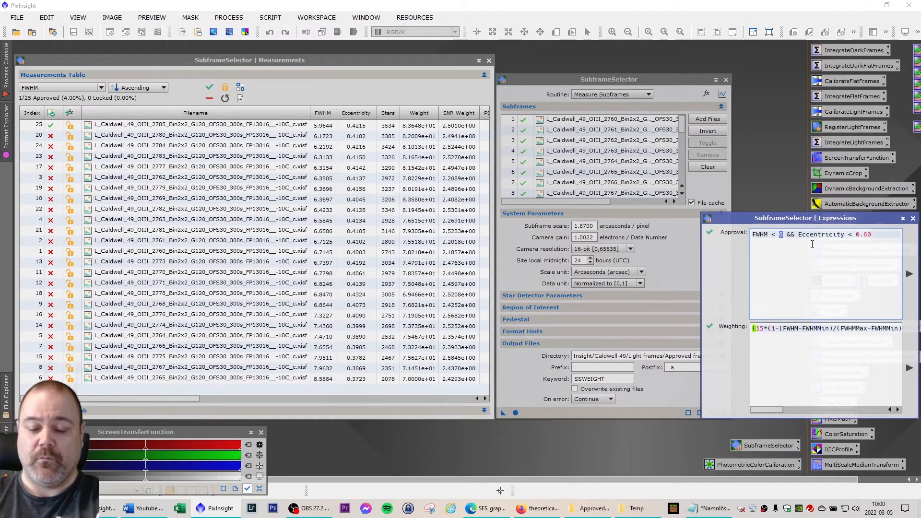
pyautogui.write('7.6')
pyautogui.press('BackSpace')
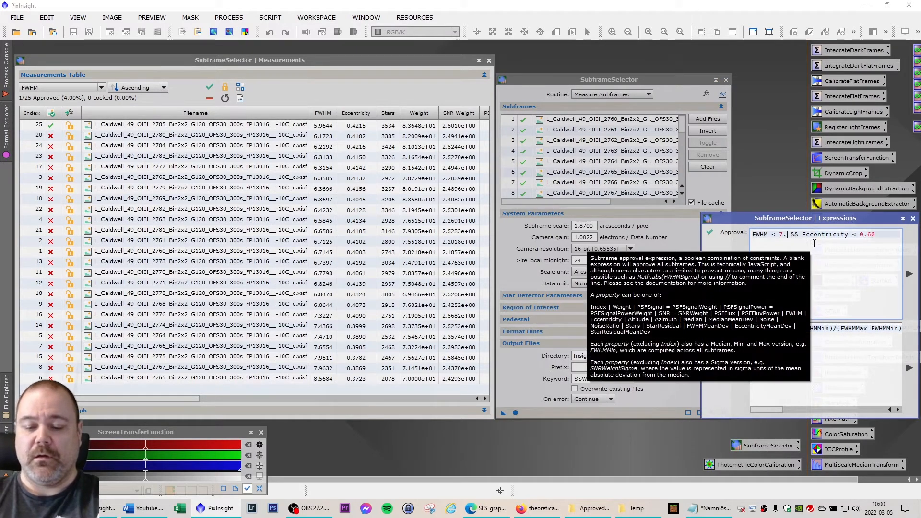
pyautogui.write('5')
pyautogui.click(907, 274)
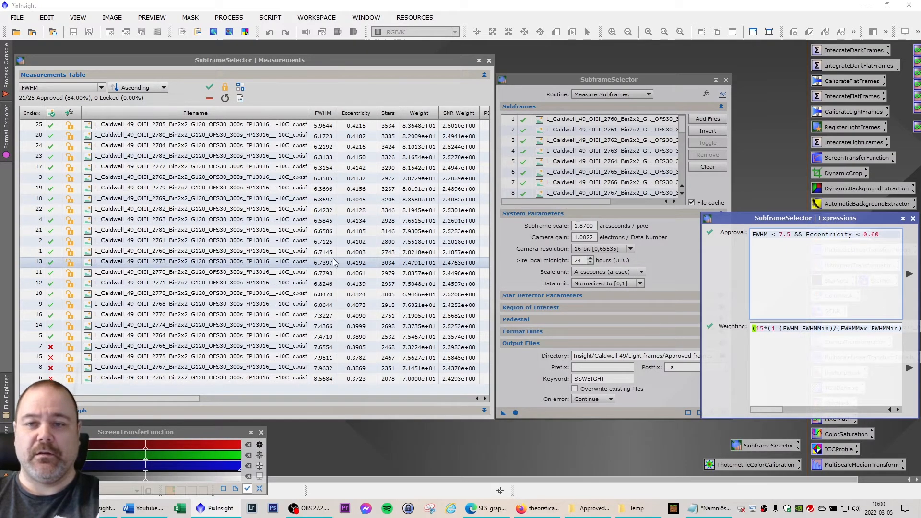
# Select the OIII frame with the lowest FWHM, record it as OIII 2785 between the HA and SII entries in Notepad, and return to PixInsight
pyautogui.click(237, 130)
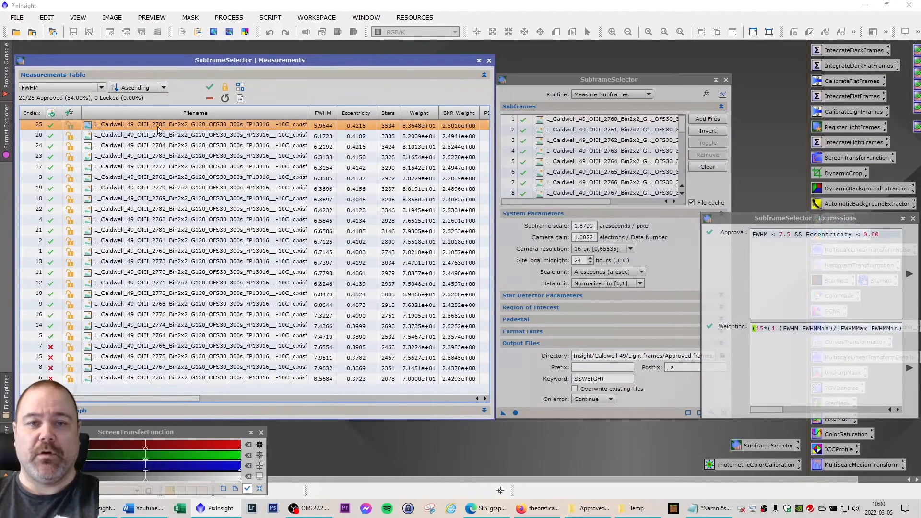
pyautogui.hotkey('alt', 'Tab')
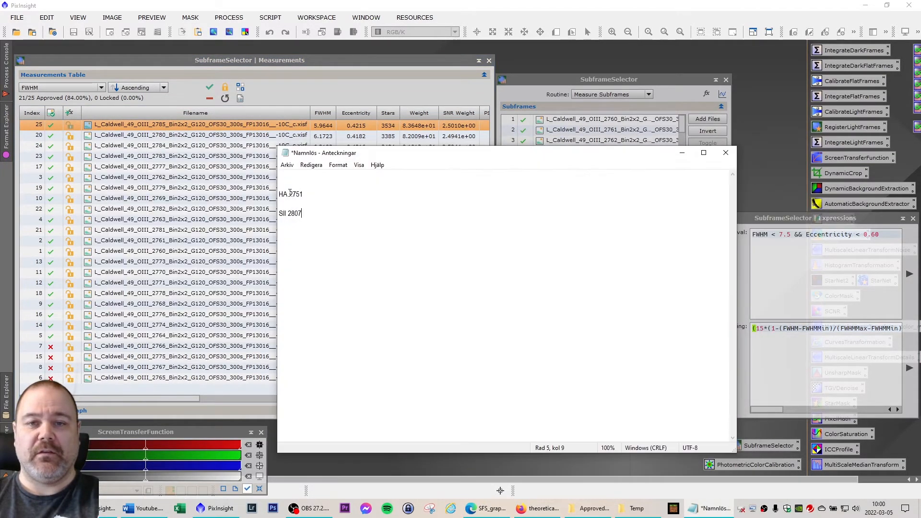
pyautogui.click(314, 203)
pyautogui.write('OII')
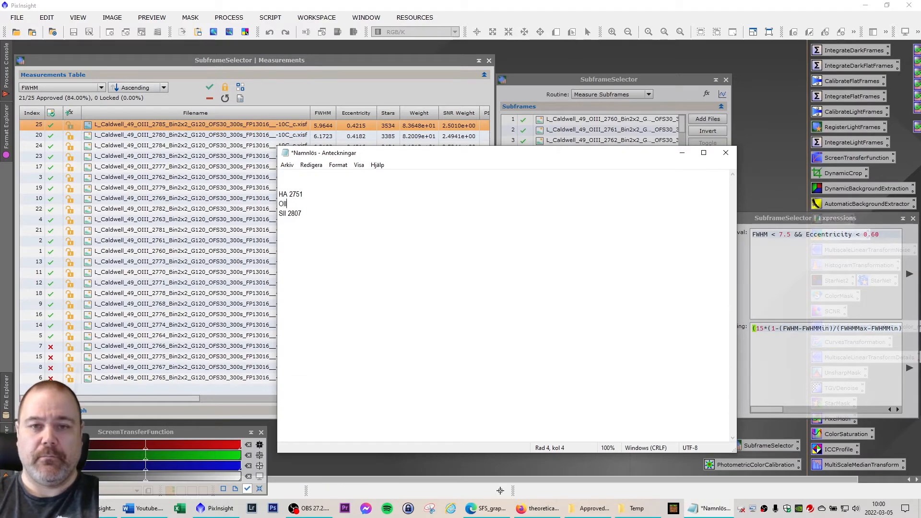
pyautogui.write('I 278')
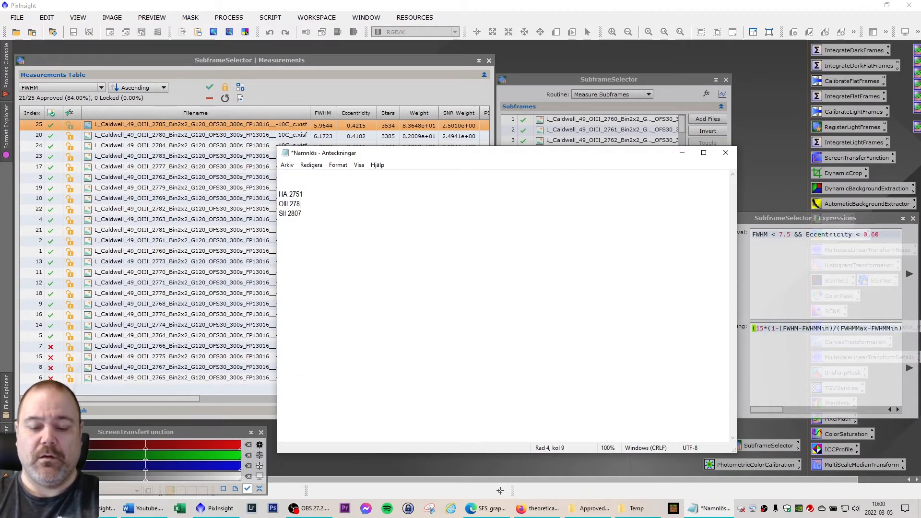
pyautogui.write('5')
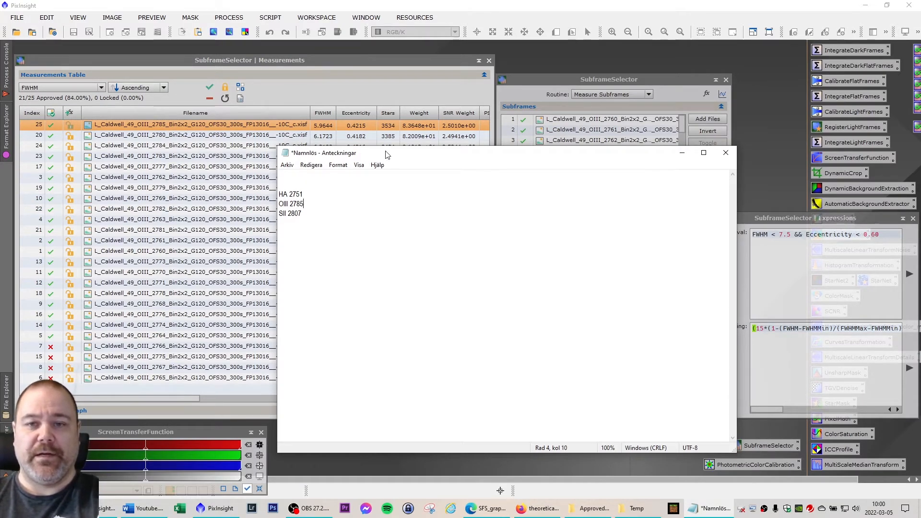
pyautogui.moveTo(386, 152); pyautogui.dragTo(386, 144)
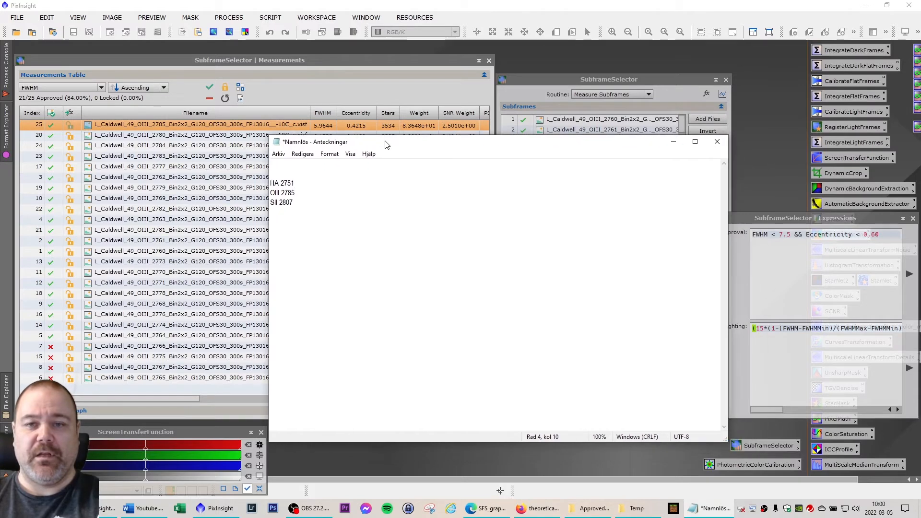
pyautogui.click(673, 142)
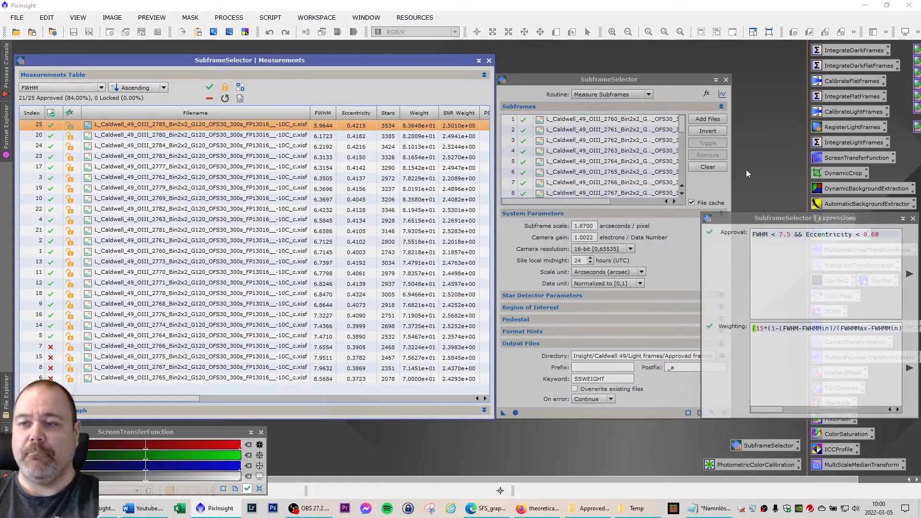
# Switch to File Explorer and select all original frames in the Light frames folder to check how many there are
pyautogui.moveTo(814, 219); pyautogui.dragTo(764, 210)
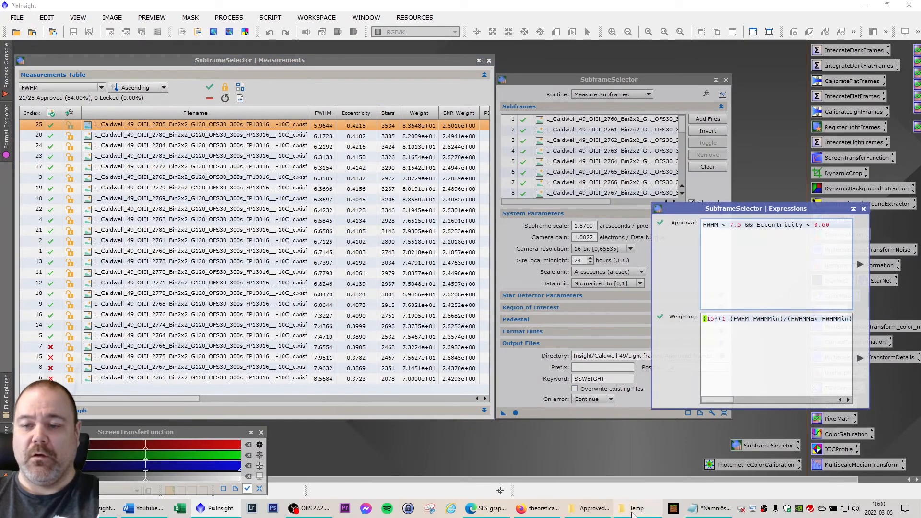
pyautogui.click(591, 510)
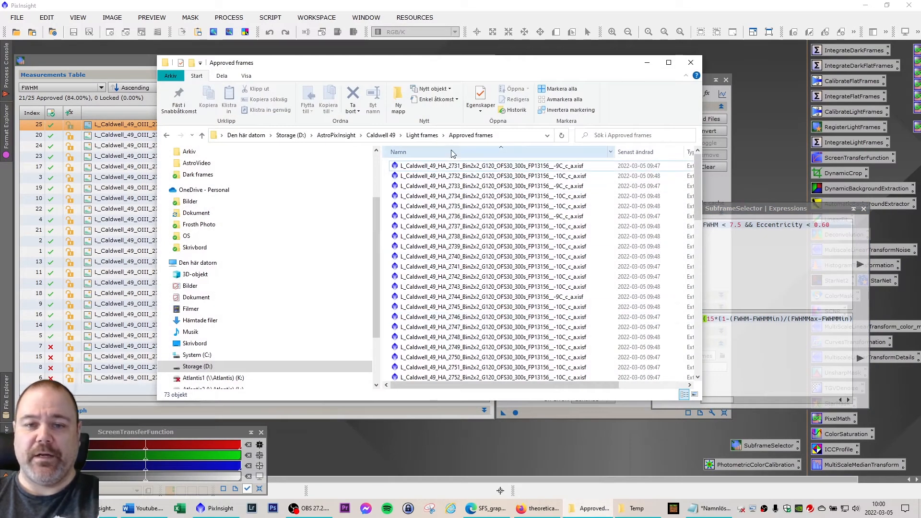
pyautogui.click(422, 134)
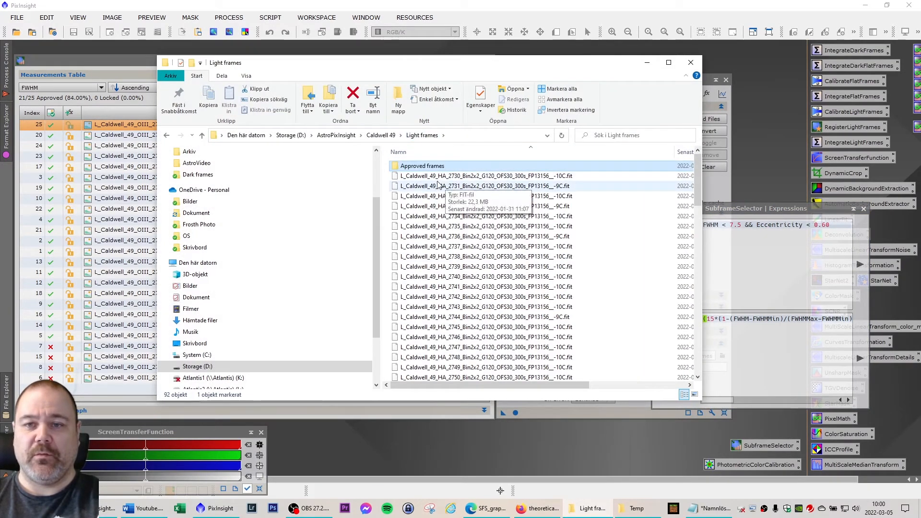
pyautogui.scroll(-3, 464, 283)
pyautogui.scroll(-20, 465, 283)
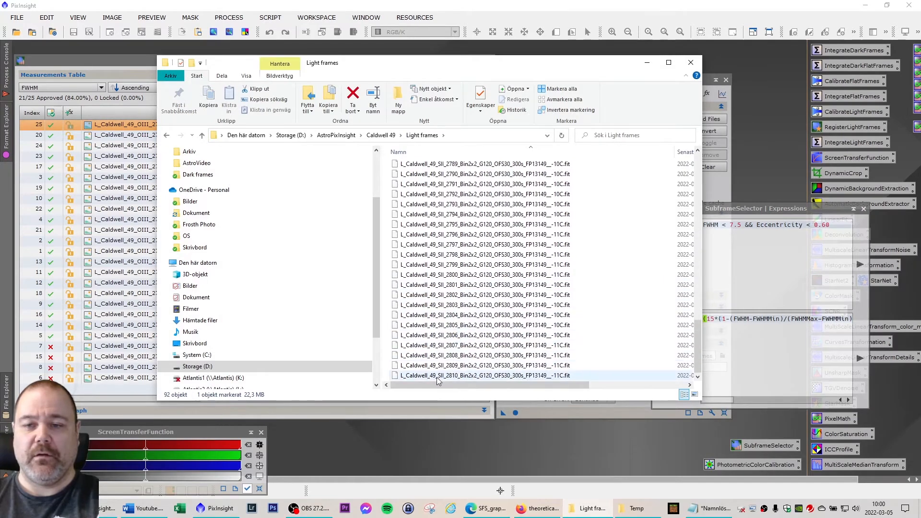
pyautogui.keyDown('shift'); pyautogui.click(435, 375); pyautogui.keyUp('shift')
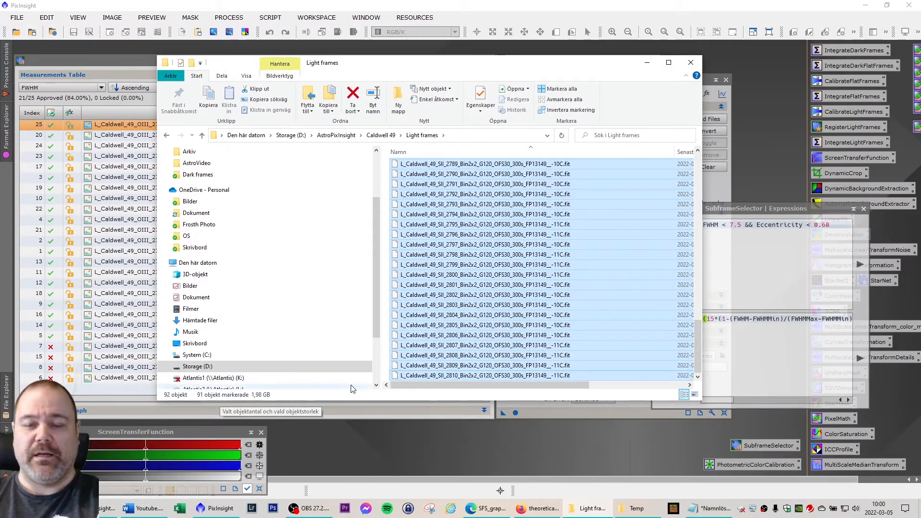
pyautogui.scroll(5, 510, 326)
pyautogui.scroll(15, 509, 325)
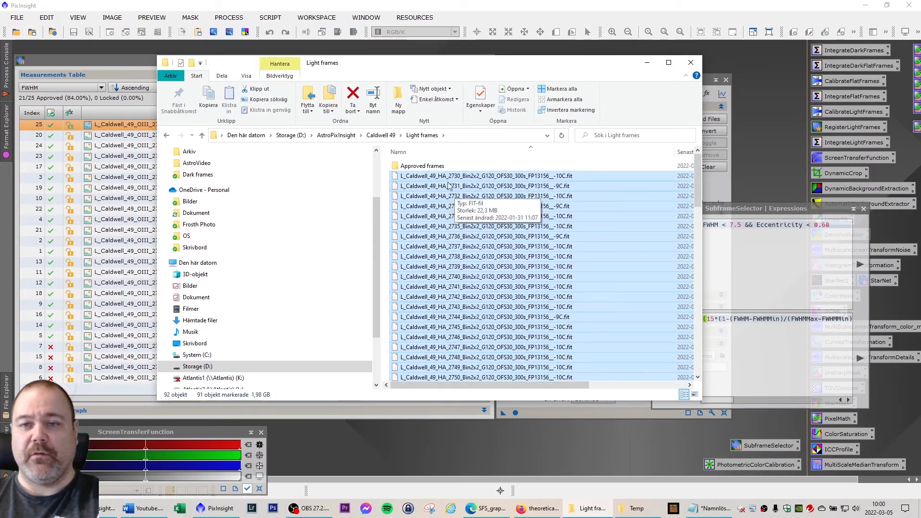
# Open the Approved frames subfolder and select all its files to compare their number with the original light frames
pyautogui.click(431, 167)
pyautogui.doubleClick(431, 167)
pyautogui.click(431, 168)
pyautogui.scroll(-5, 498, 288)
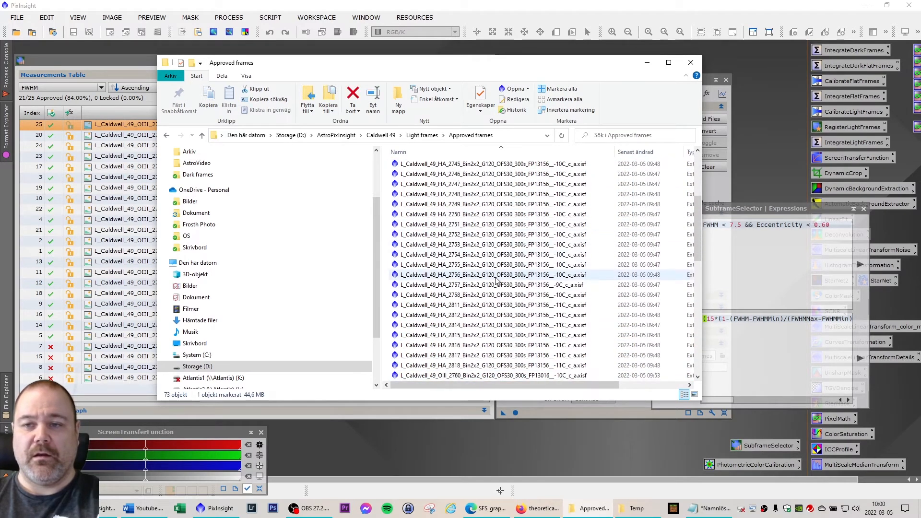
pyautogui.scroll(-2, 498, 294)
pyautogui.hotkey('ctrl', 'a')
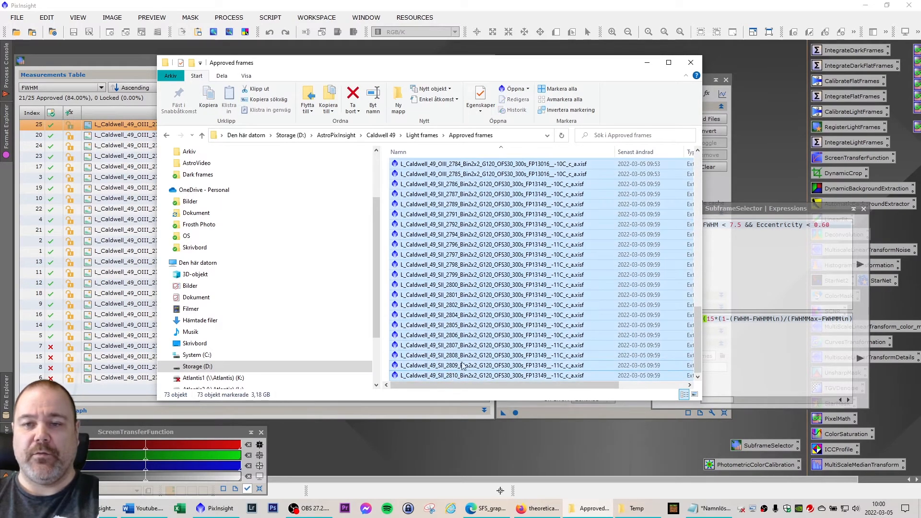
pyautogui.moveTo(437, 63); pyautogui.dragTo(451, 61)
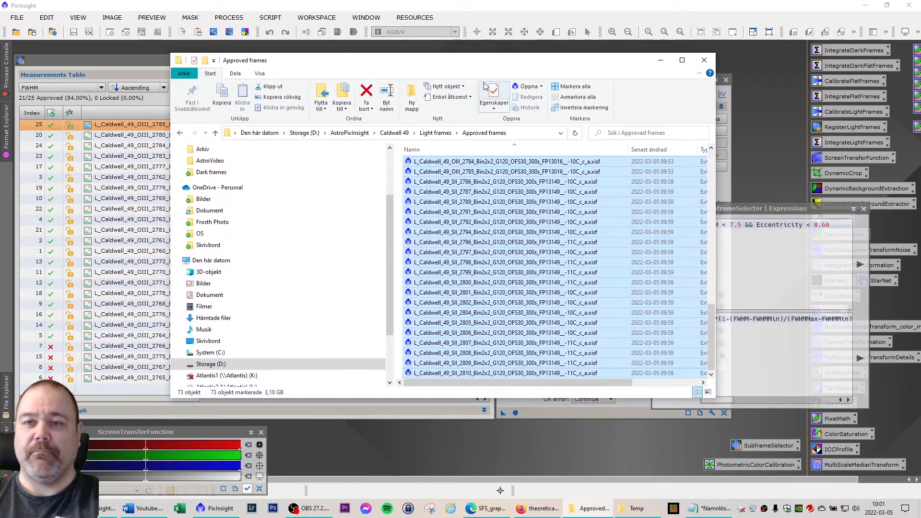
pyautogui.moveTo(483, 67); pyautogui.dragTo(464, 69)
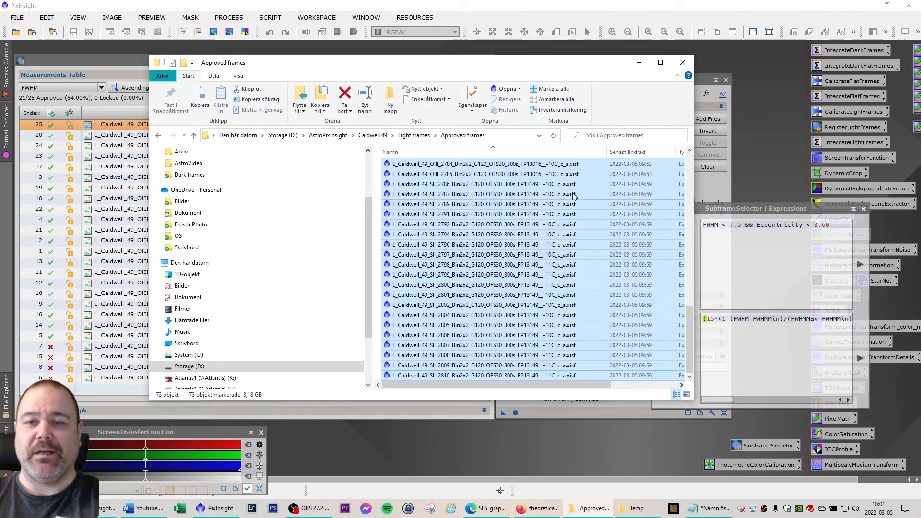
# Close the SubframeSelector windows in PixInsight and open StarAlignment from the saved RegisterLightFrames process
pyautogui.moveTo(774, 209); pyautogui.dragTo(803, 223)
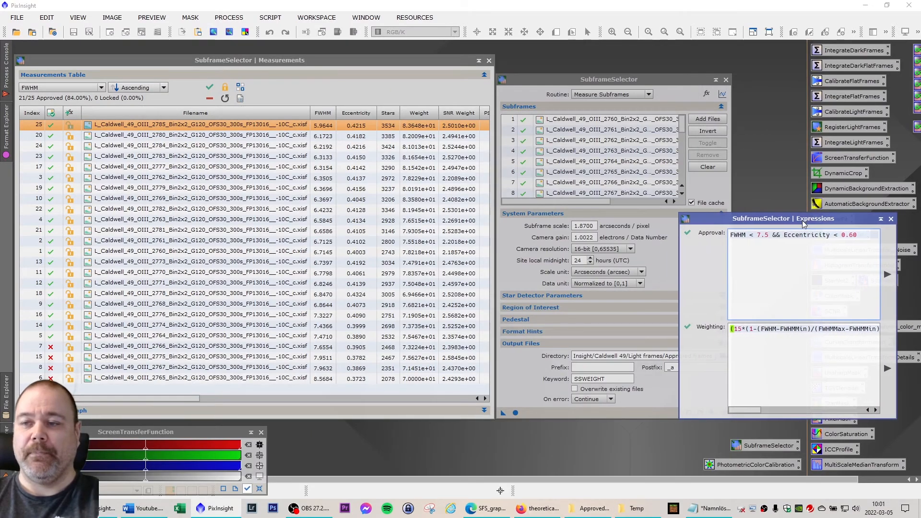
pyautogui.moveTo(803, 224); pyautogui.dragTo(805, 229)
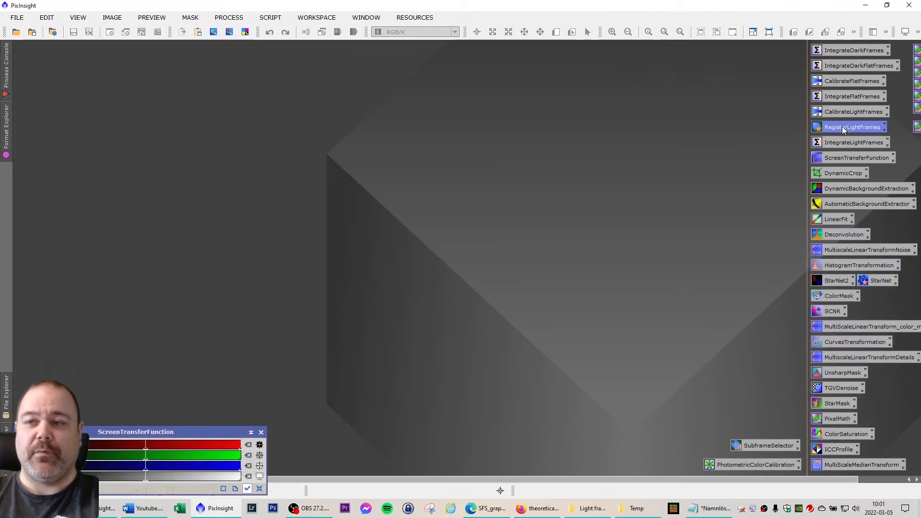
pyautogui.doubleClick(843, 128)
pyautogui.moveTo(482, 84); pyautogui.dragTo(671, 76)
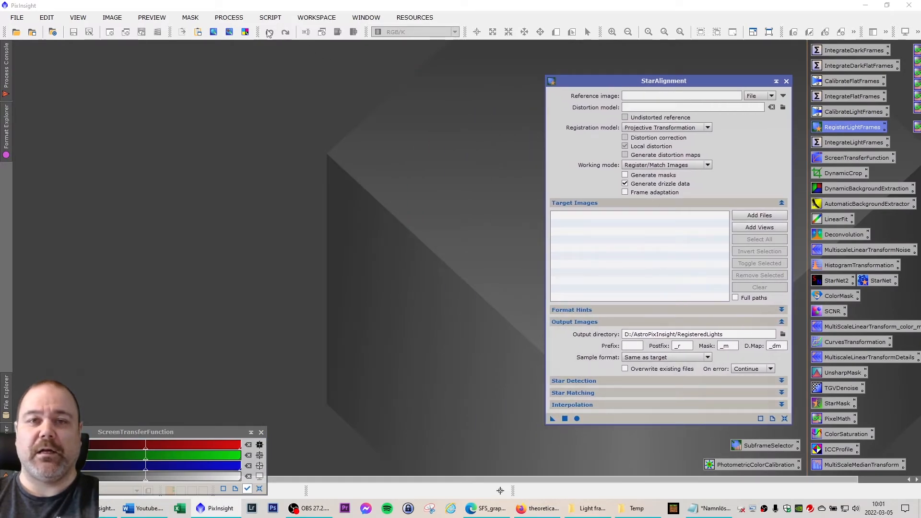
pyautogui.click(232, 18)
pyautogui.moveTo(335, 11)
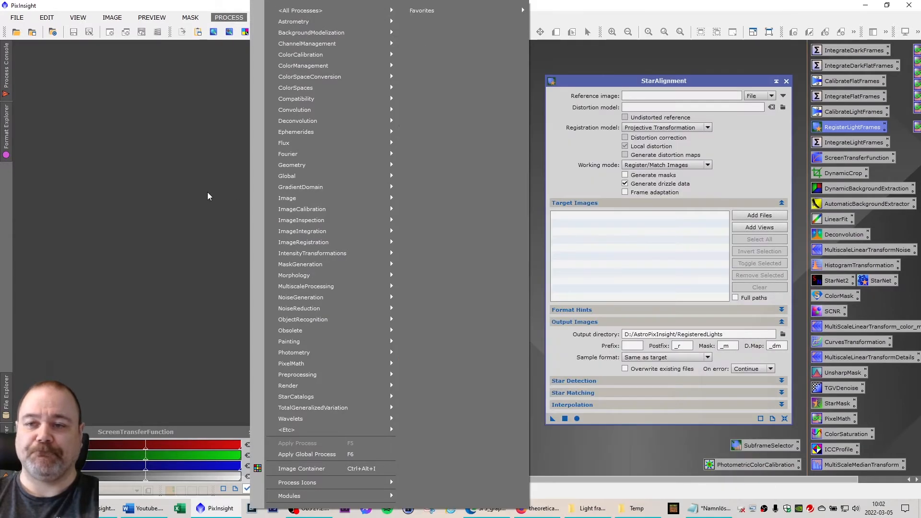
pyautogui.click(208, 192)
pyautogui.moveTo(655, 81)
pyautogui.mouseDown()
pyautogui.moveTo(623, 77)
pyautogui.moveTo(651, 82)
pyautogui.mouseUp()
pyautogui.moveTo(646, 71); pyautogui.dragTo(660, 70)
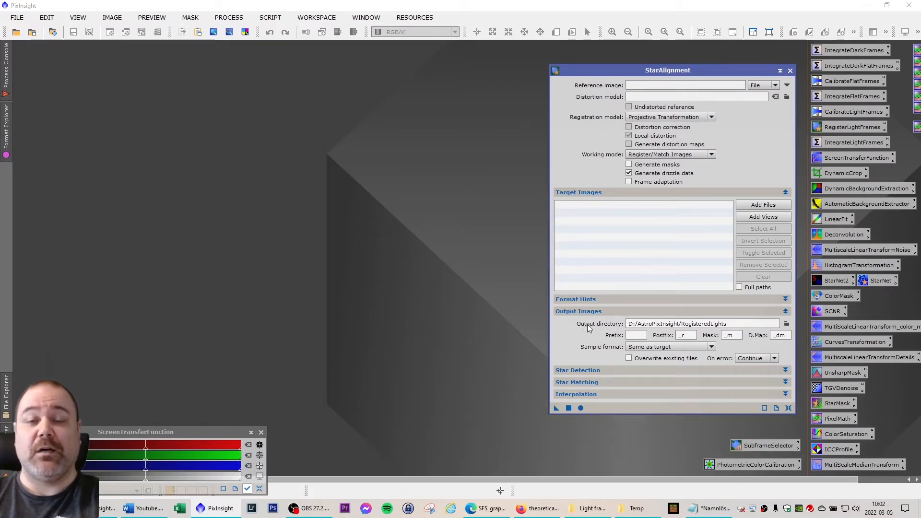
# Switch to File Explorer and examine the contents of the CalibratedFlats, CalibratedLights and RegisteredLights folders in AstroPixInsight on drive D
pyautogui.click(587, 508)
pyautogui.click(225, 355)
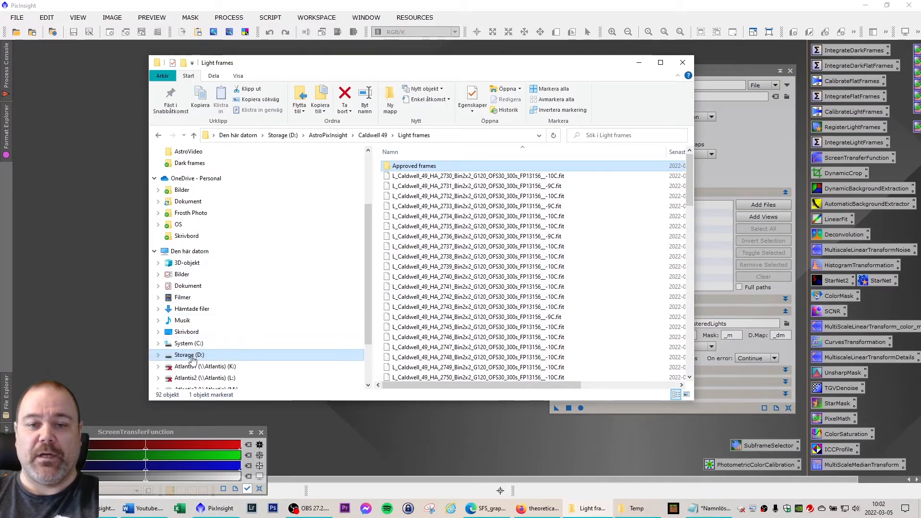
pyautogui.doubleClick(448, 166)
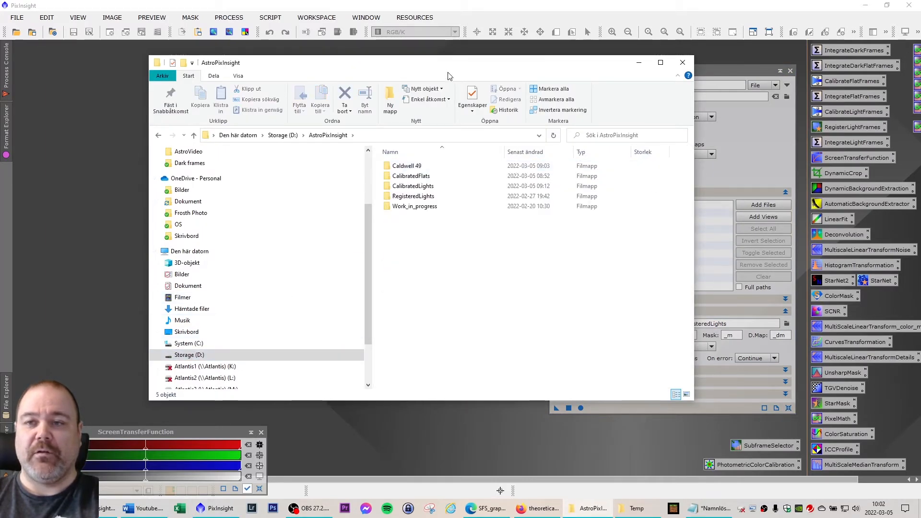
pyautogui.moveTo(448, 76); pyautogui.dragTo(468, 71)
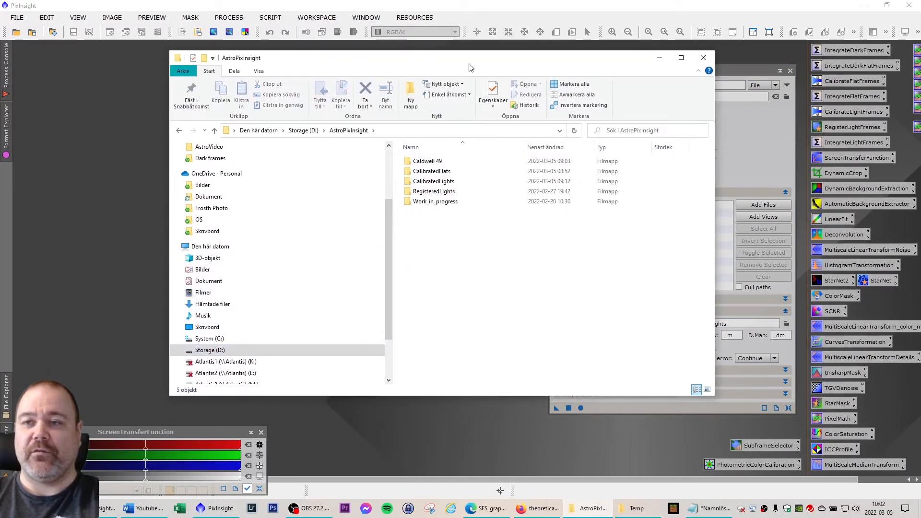
pyautogui.doubleClick(423, 173)
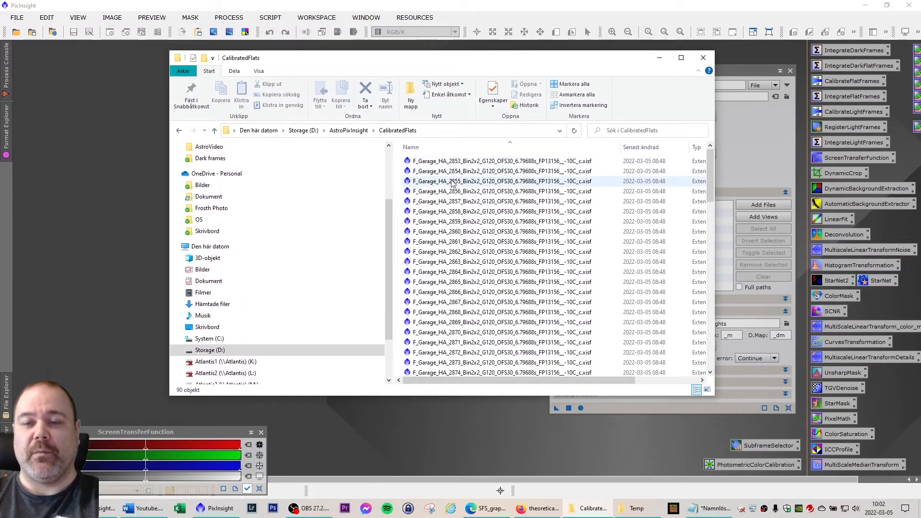
pyautogui.hotkey('alt', 'Left')
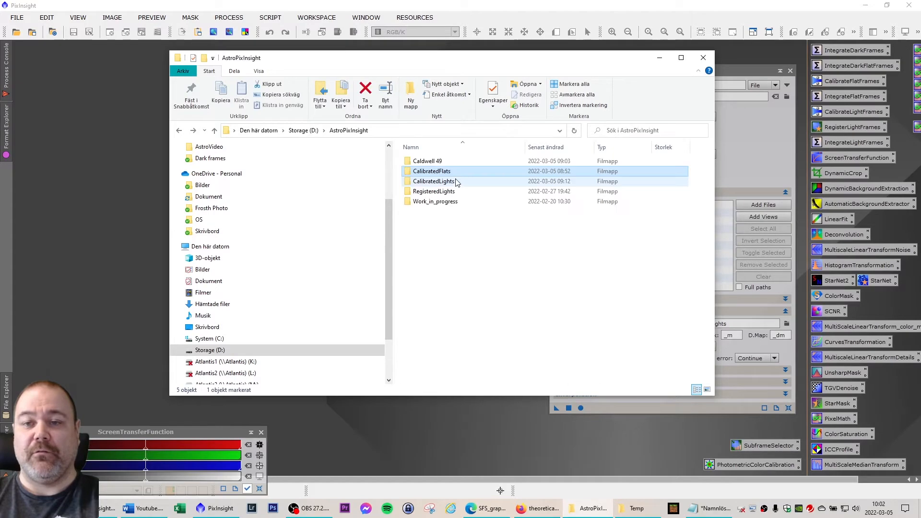
pyautogui.doubleClick(431, 186)
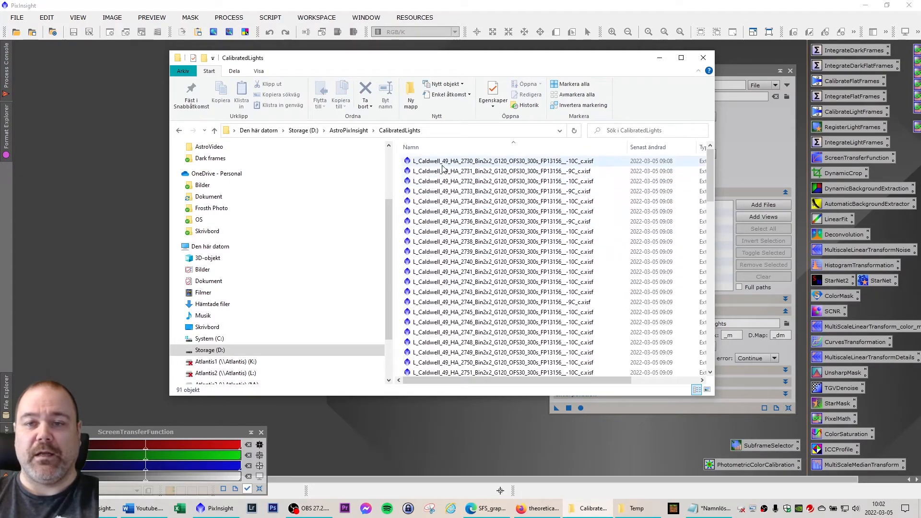
pyautogui.moveTo(450, 174)
pyautogui.press('BackSpace')
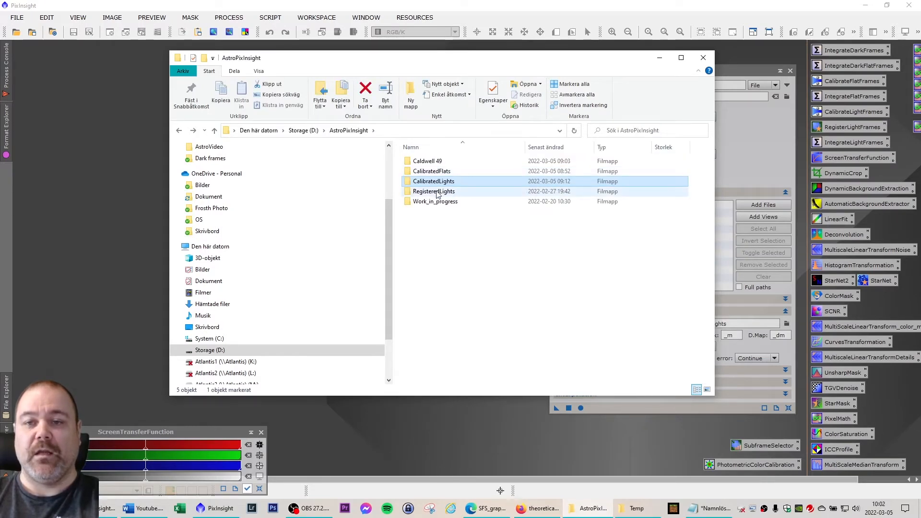
pyautogui.doubleClick(438, 194)
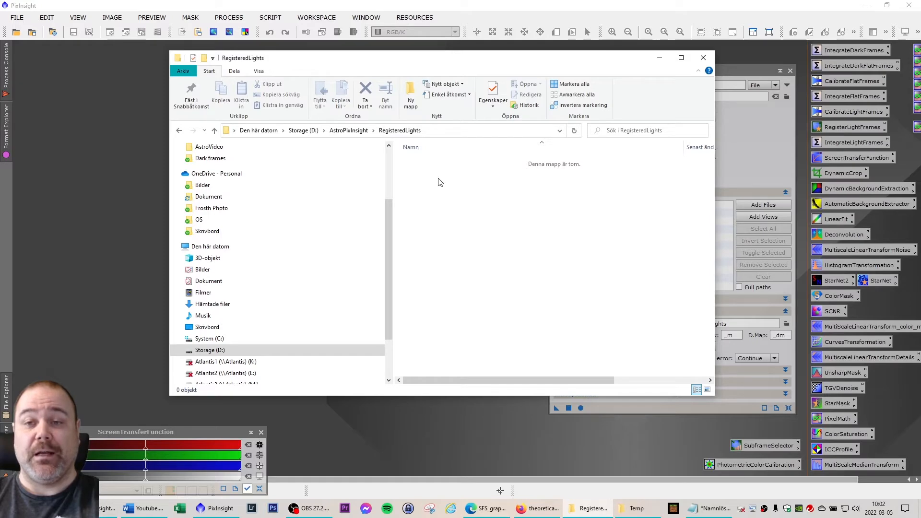
# Move the Approved frames folder from Light frames in Caldwell 49 into the CalibratedLights folder
pyautogui.press('BackSpace')
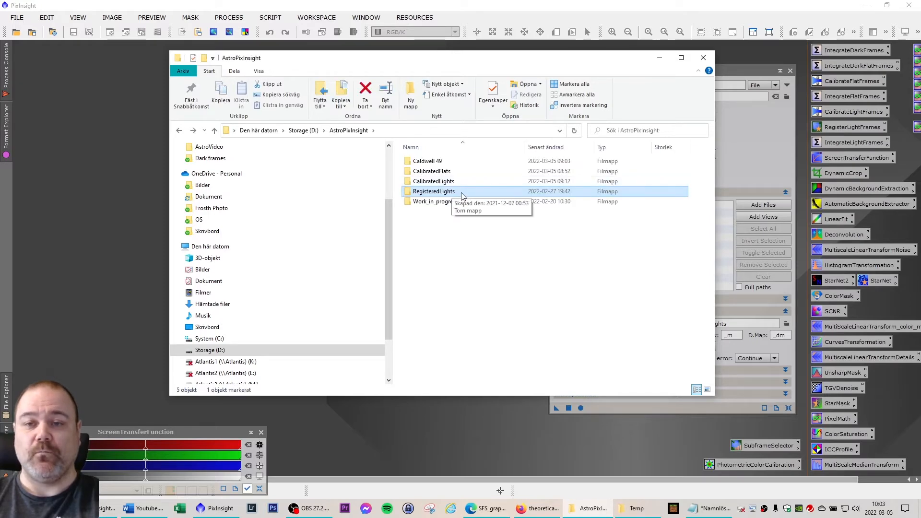
pyautogui.doubleClick(433, 183)
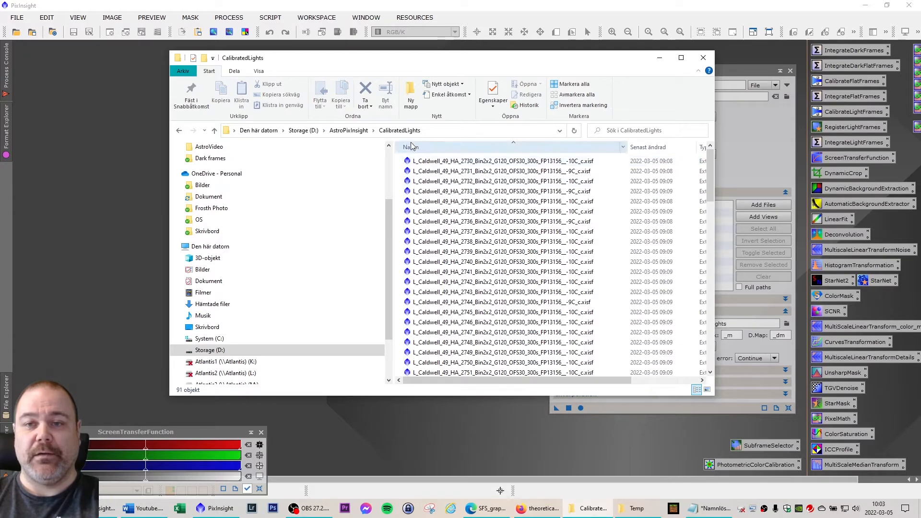
pyautogui.press('BackSpace')
pyautogui.doubleClick(434, 162)
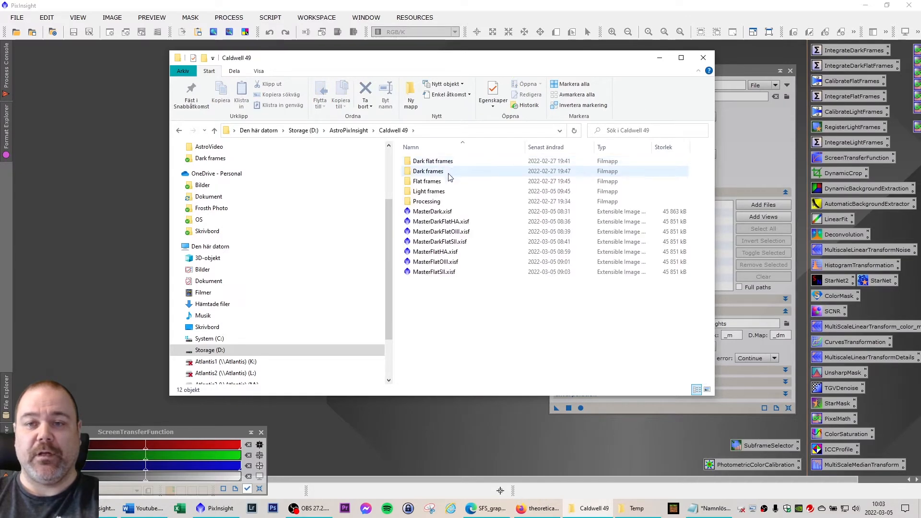
pyautogui.doubleClick(434, 192)
pyautogui.rightClick(434, 163)
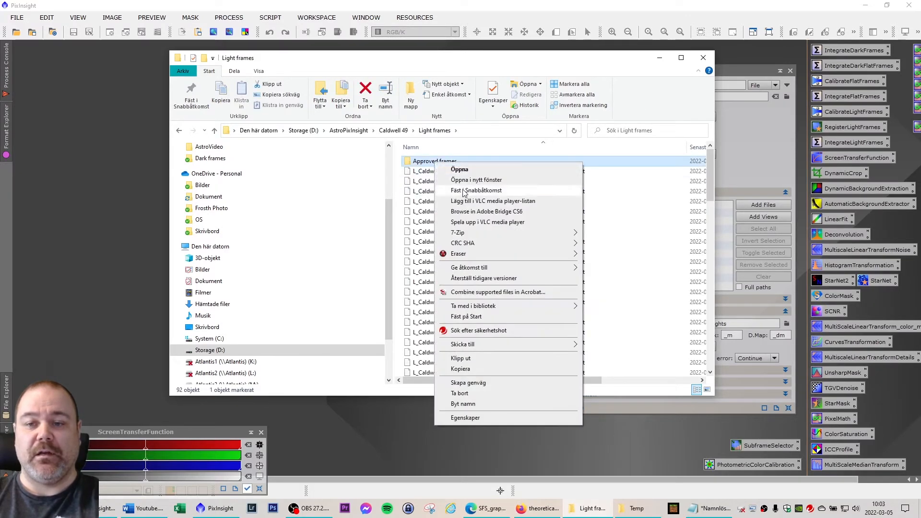
pyautogui.click(474, 359)
pyautogui.press('BackSpace')
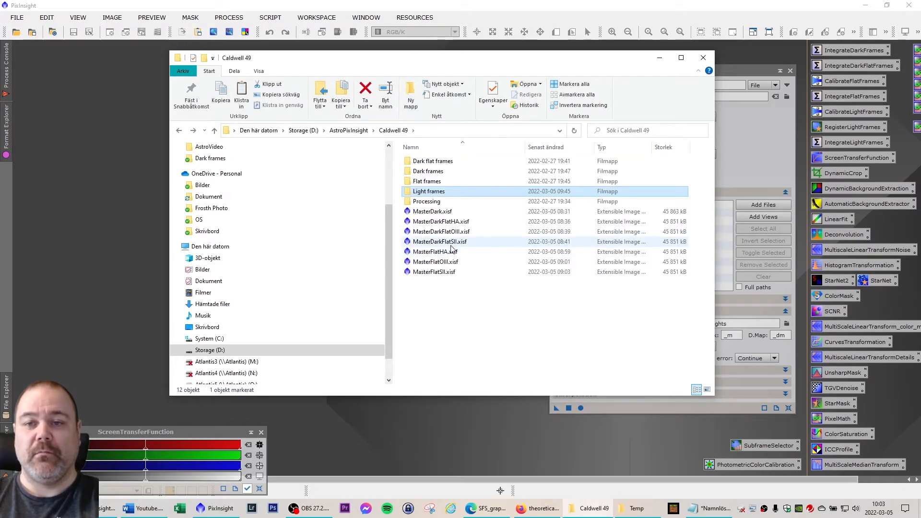
pyautogui.press('BackSpace')
pyautogui.doubleClick(428, 186)
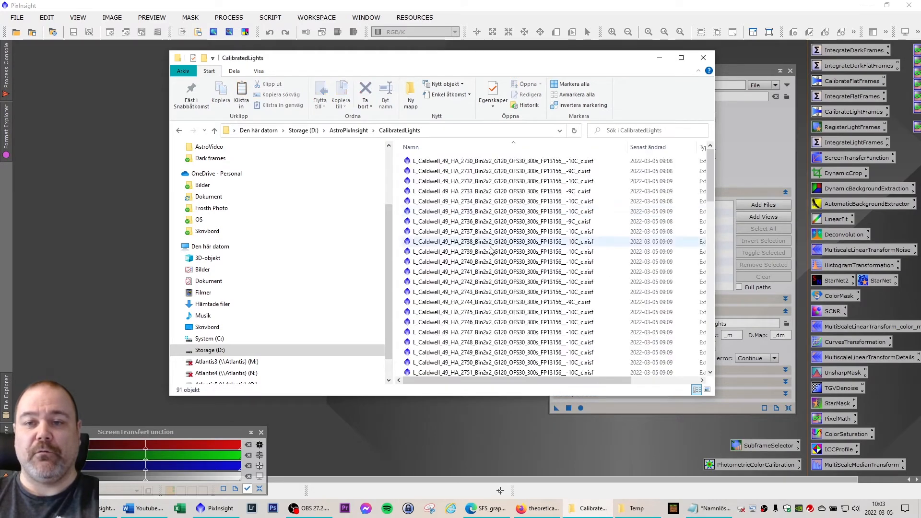
pyautogui.rightClick(619, 290)
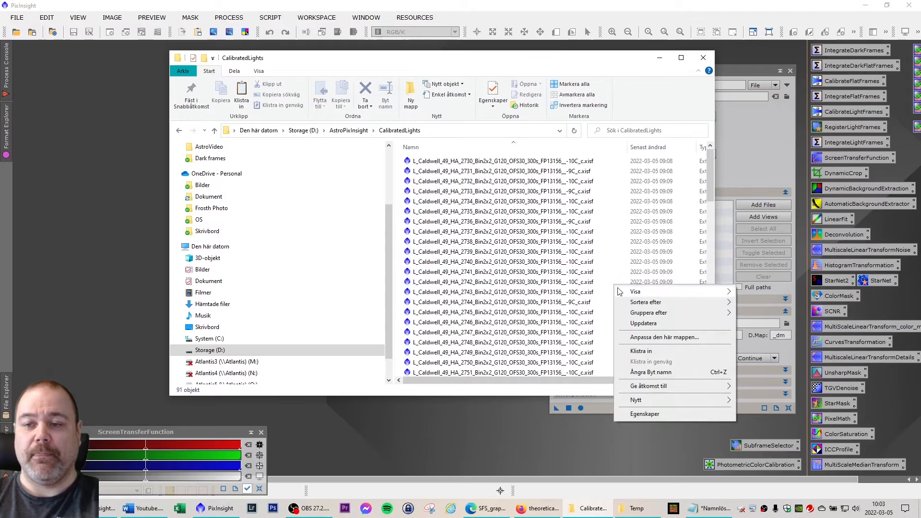
pyautogui.click(641, 351)
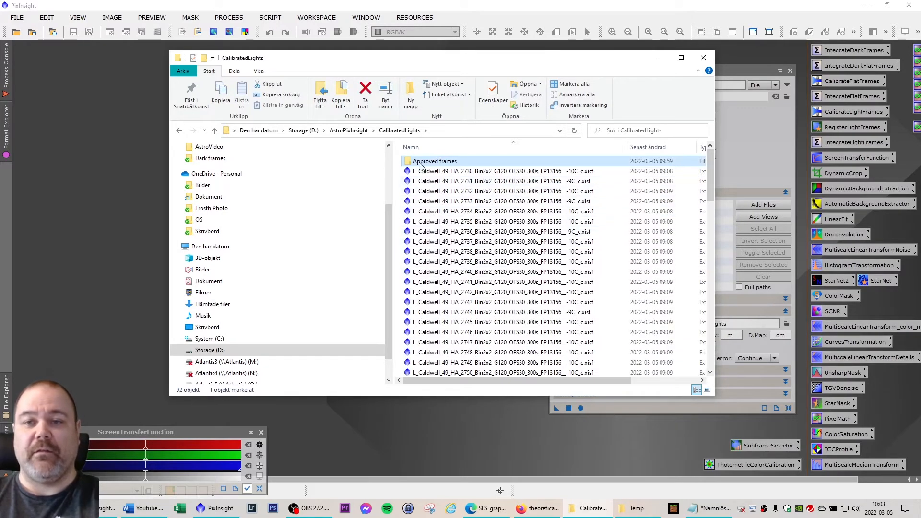
# Check the contents of Approved frames in CalibratedLights and of the RegisteredLights folder, and return to the StarAlignment settings
pyautogui.press('BackSpace')
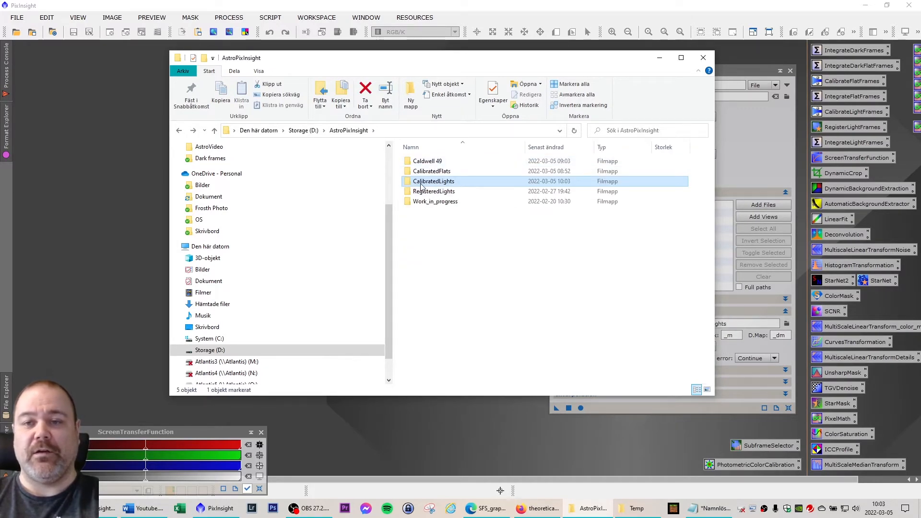
pyautogui.doubleClick(421, 186)
pyautogui.click(433, 165)
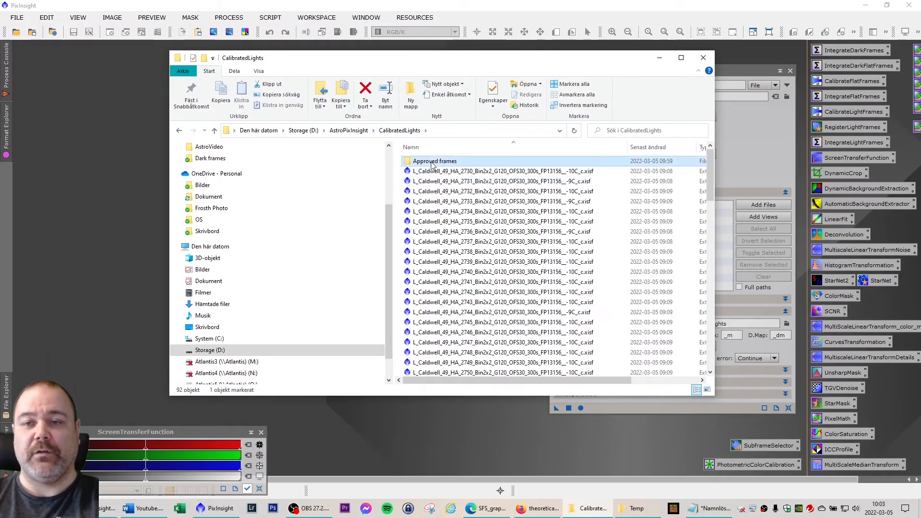
pyautogui.doubleClick(433, 165)
pyautogui.press('BackSpace')
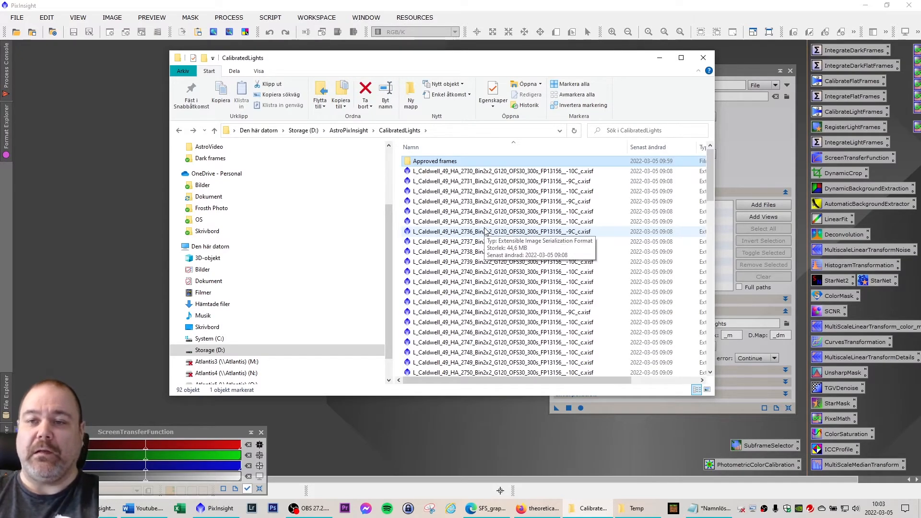
pyautogui.press('BackSpace')
pyautogui.click(445, 192)
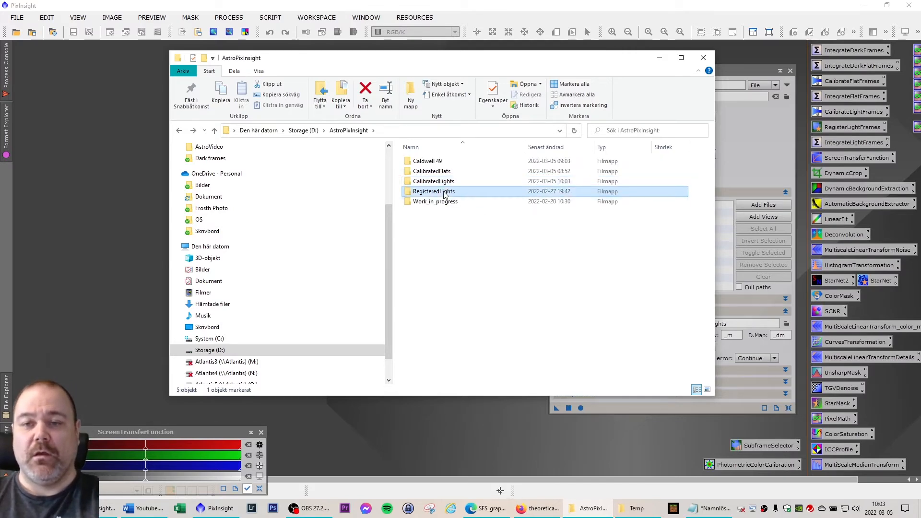
pyautogui.doubleClick(445, 192)
pyautogui.click(659, 57)
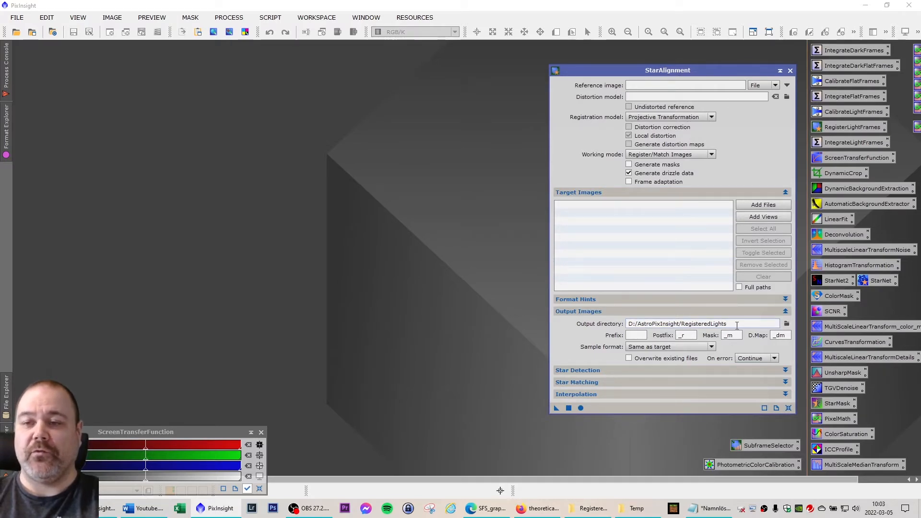
# Add all HA frames from 2731 to 2818 in CalibratedLights/Approved frames as StarAlignment target images
pyautogui.click(764, 206)
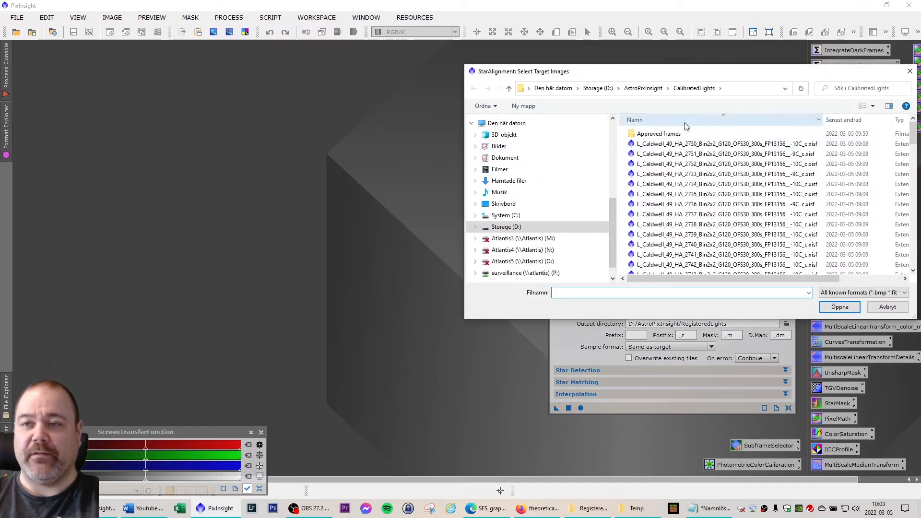
pyautogui.moveTo(675, 73); pyautogui.dragTo(575, 65)
pyautogui.doubleClick(566, 126)
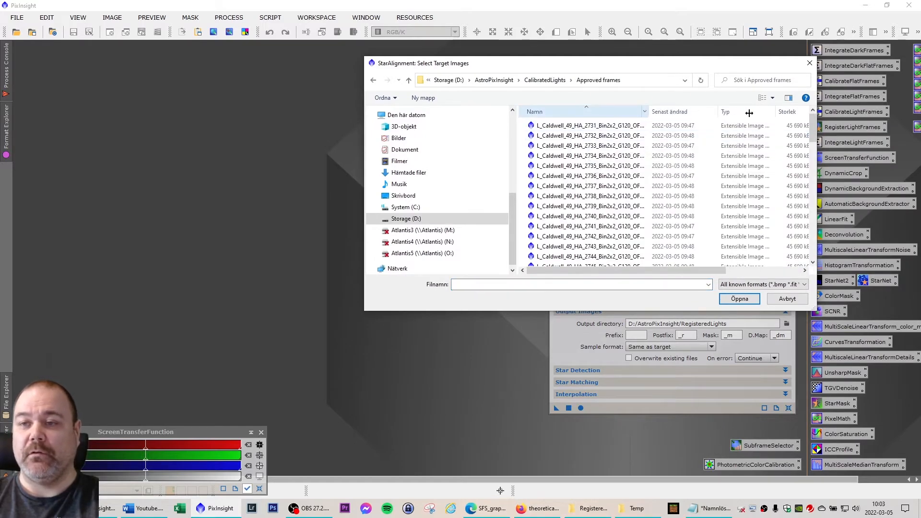
pyautogui.moveTo(750, 113); pyautogui.dragTo(769, 113)
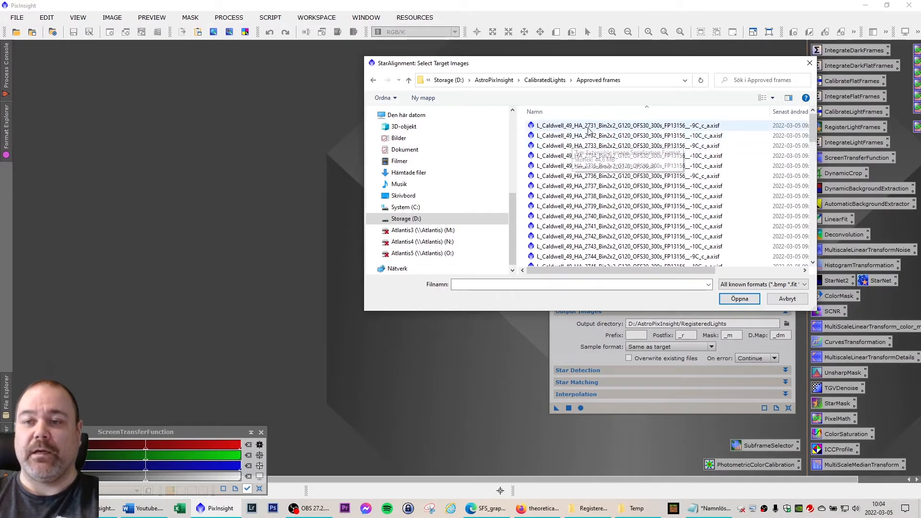
pyautogui.click(572, 127)
pyautogui.scroll(-2, 610, 187)
pyautogui.scroll(-7, 611, 188)
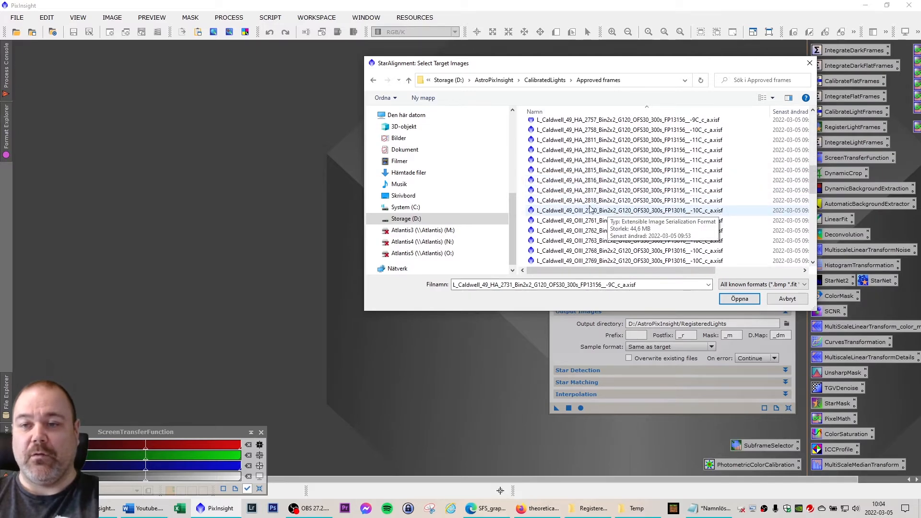
pyautogui.keyDown('shift'); pyautogui.click(608, 201); pyautogui.keyUp('shift')
pyautogui.press('Return')
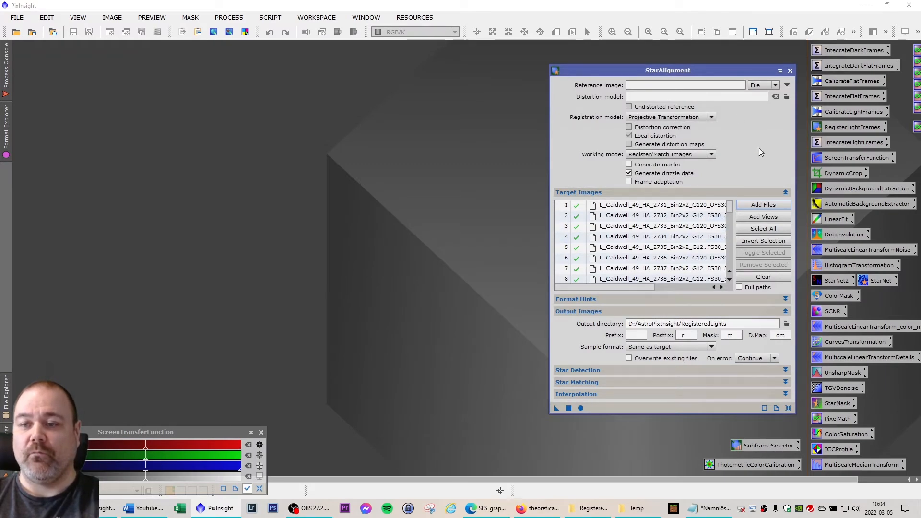
# Look up the HA reference frame number in the notes and set Approved frames' HA frame 2751 as the StarAlignment reference image
pyautogui.moveTo(673, 68); pyautogui.dragTo(638, 70)
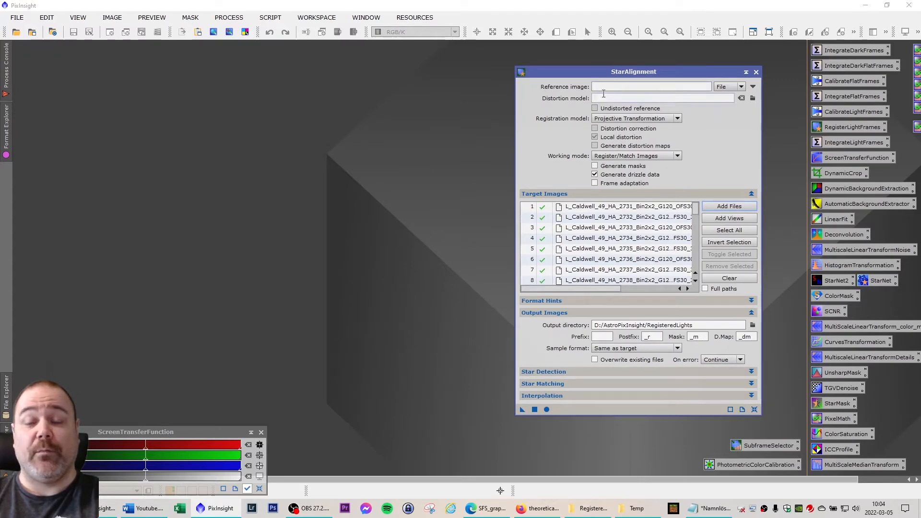
pyautogui.click(742, 88)
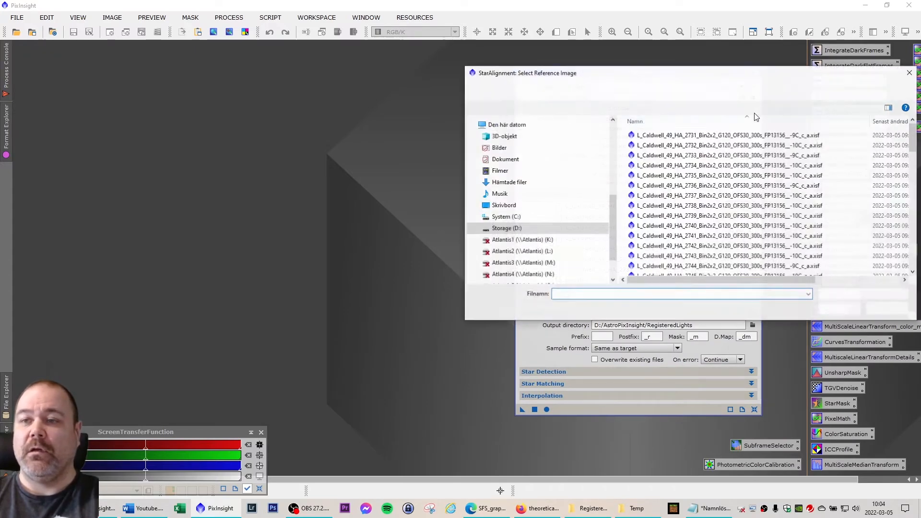
pyautogui.click(659, 90)
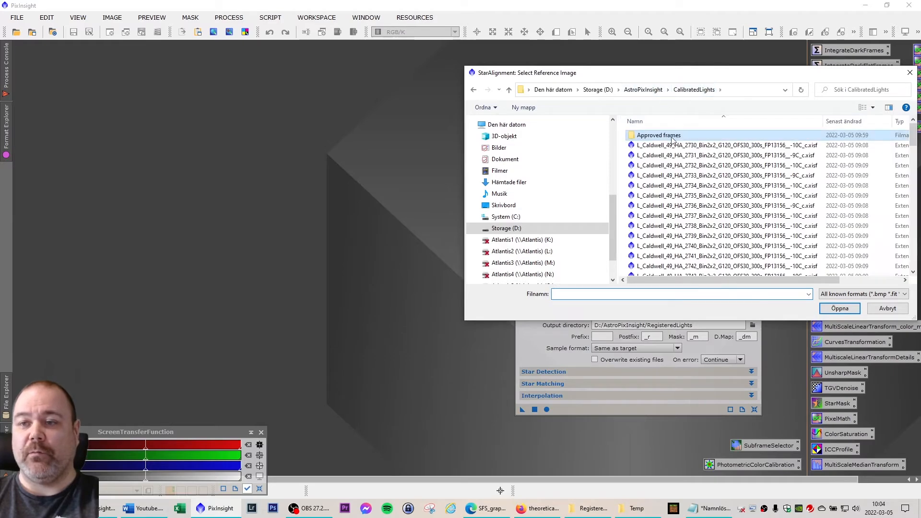
pyautogui.doubleClick(652, 137)
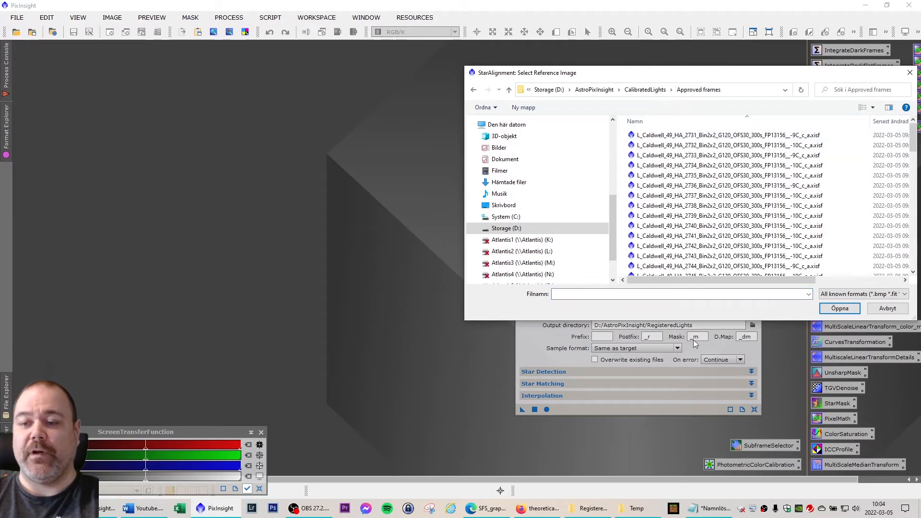
pyautogui.click(710, 508)
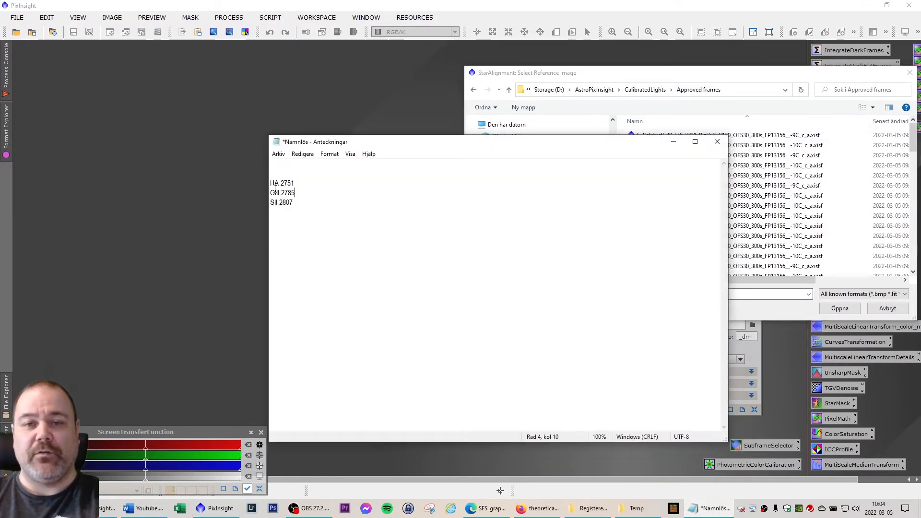
pyautogui.moveTo(281, 182); pyautogui.dragTo(288, 183)
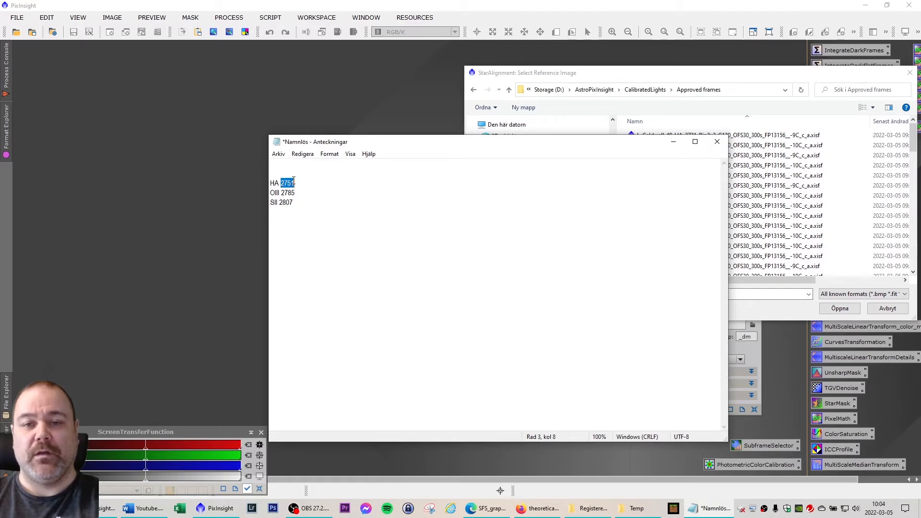
pyautogui.click(673, 142)
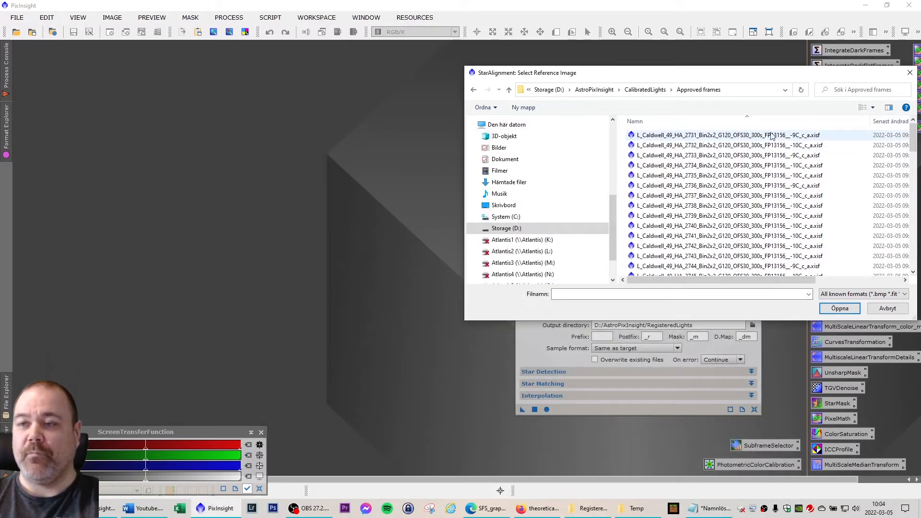
pyautogui.scroll(-4, 772, 136)
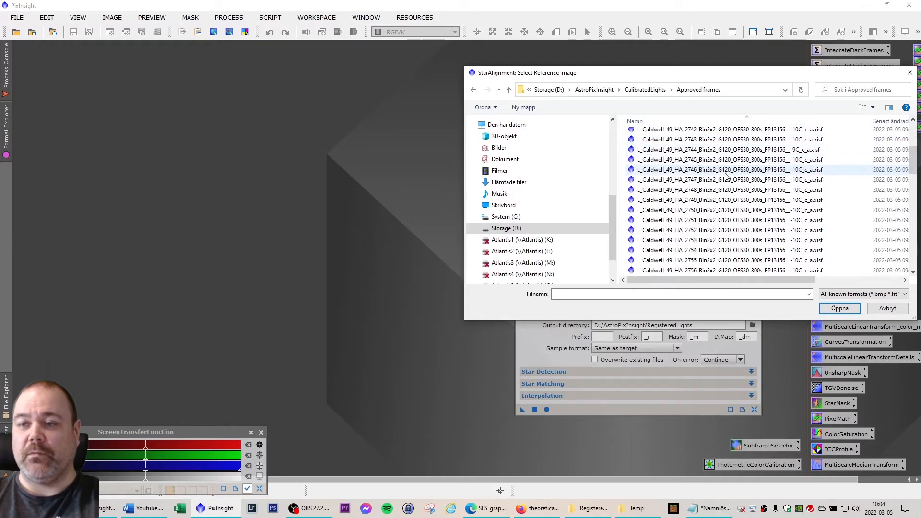
pyautogui.scroll(-1, 722, 180)
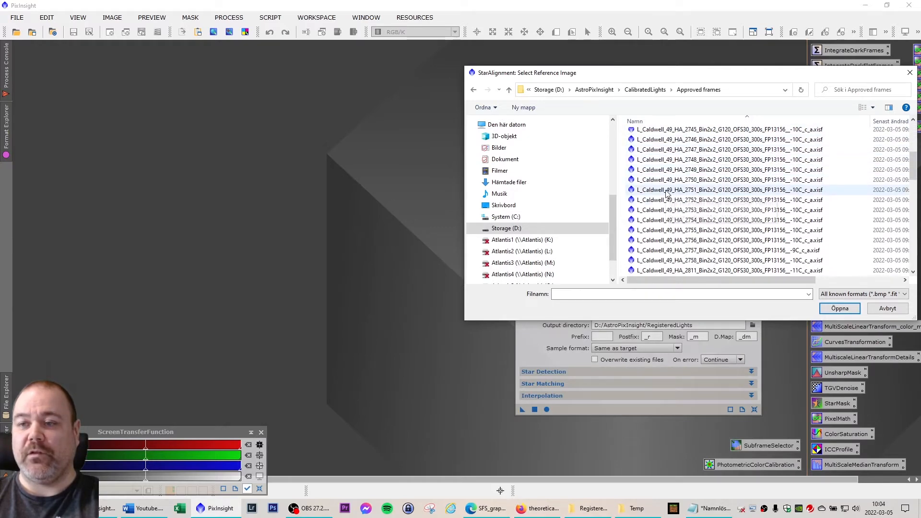
pyautogui.click(690, 192)
pyautogui.click(839, 309)
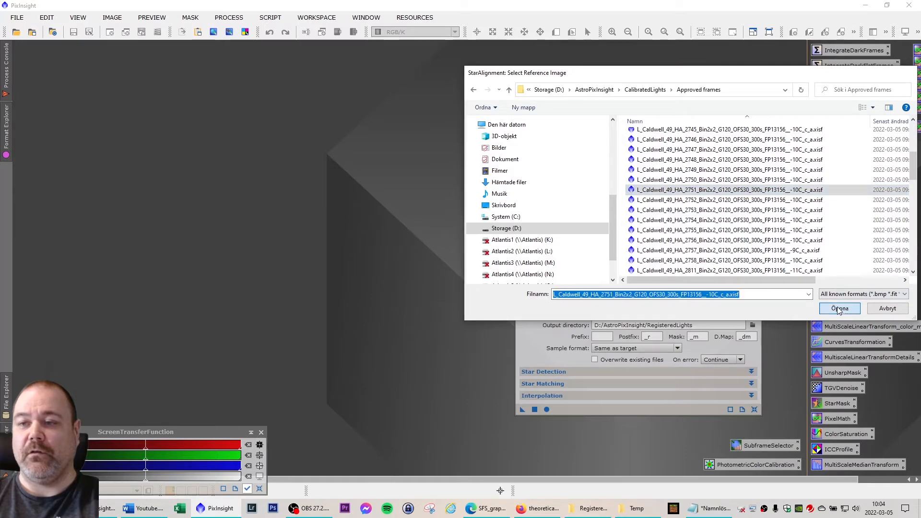
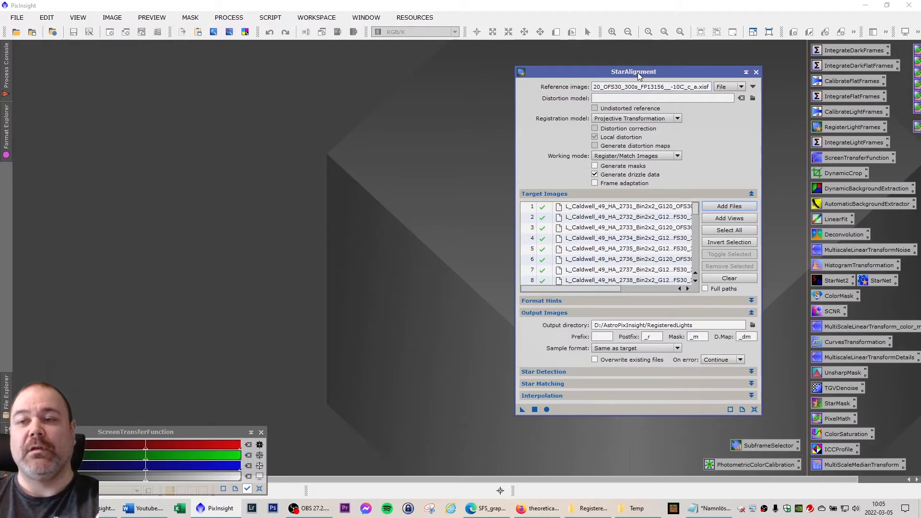
# Turn off Generate drizzle data in the StarAlignment settings
pyautogui.moveTo(637, 72); pyautogui.dragTo(655, 65)
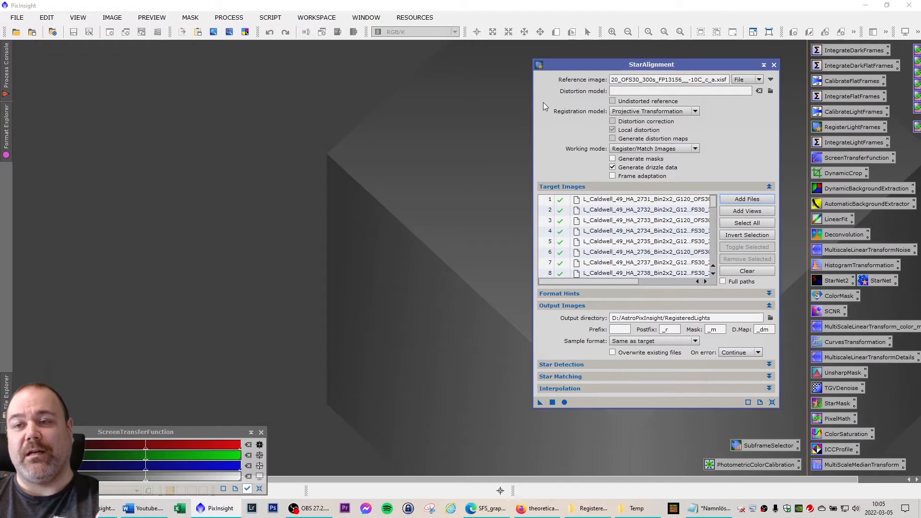
pyautogui.moveTo(556, 79)
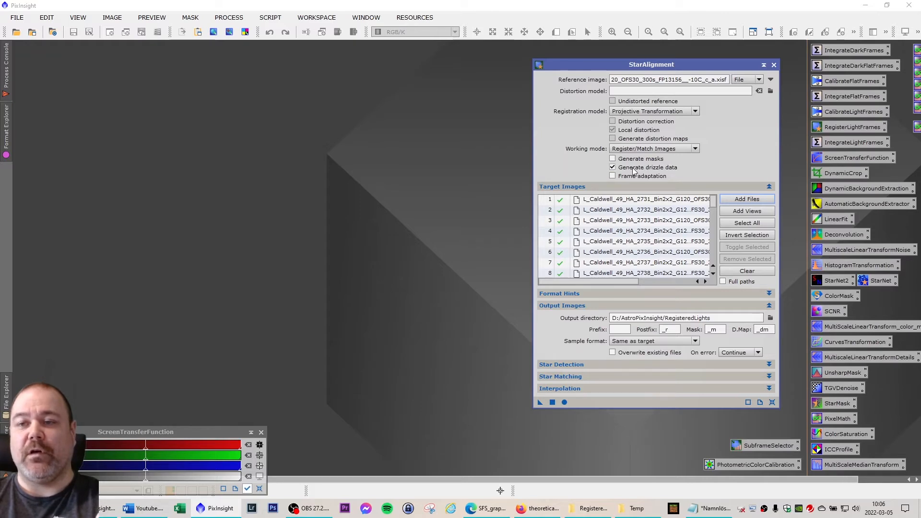
pyautogui.moveTo(655, 170)
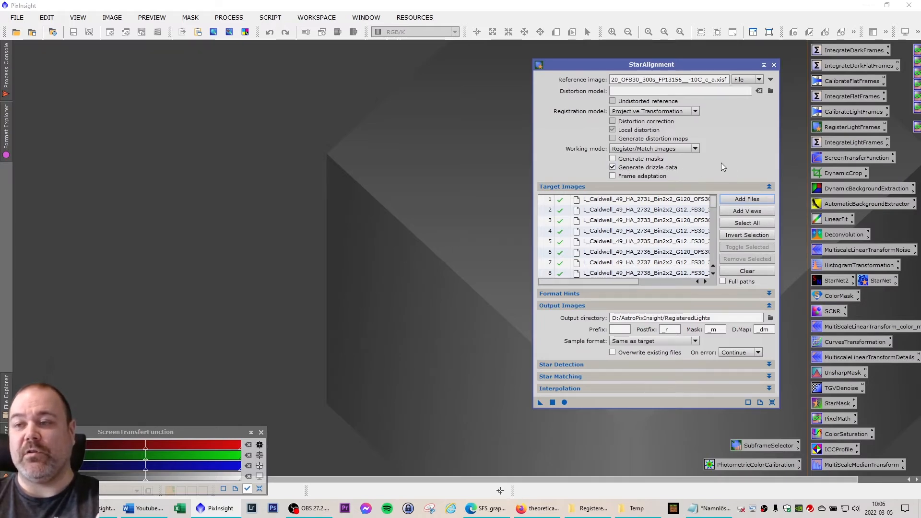
pyautogui.click(613, 167)
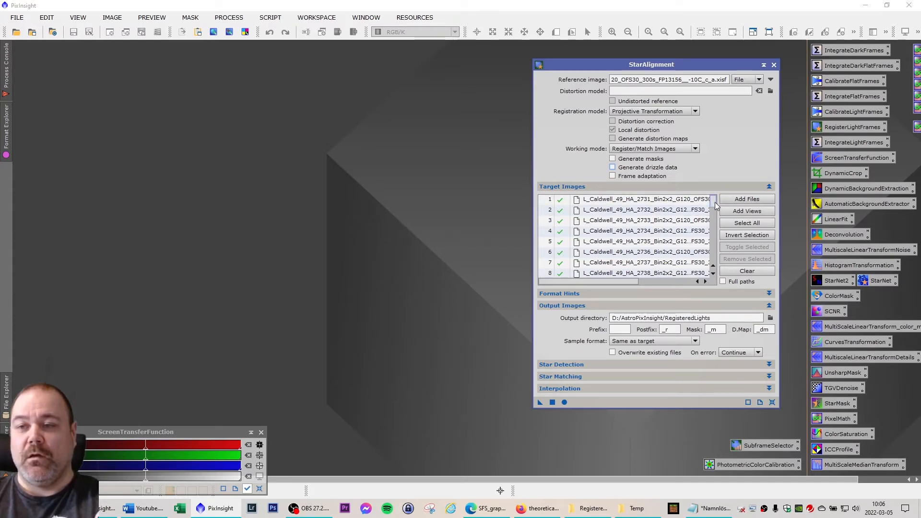
# Review the target image list down to its last frame and expand the Star Detection settings
pyautogui.moveTo(714, 202); pyautogui.dragTo(713, 273)
pyautogui.moveTo(625, 280); pyautogui.dragTo(597, 285)
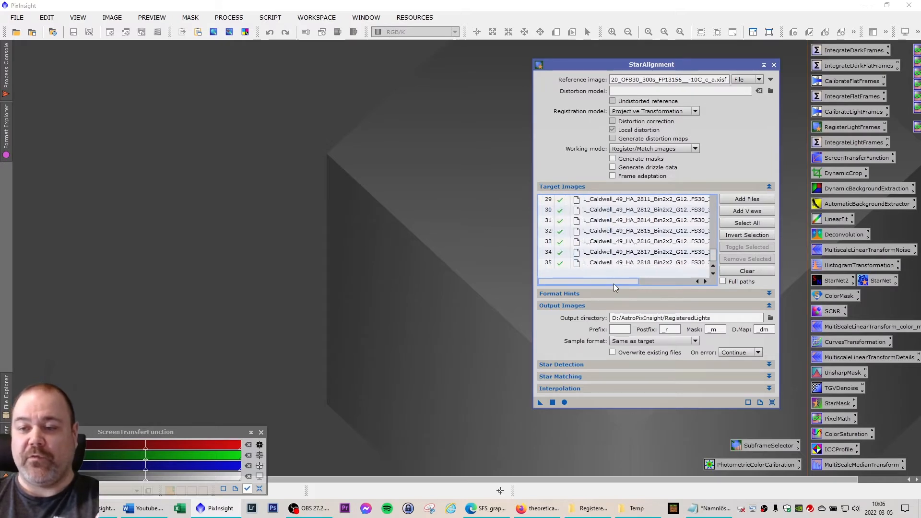
pyautogui.click(769, 365)
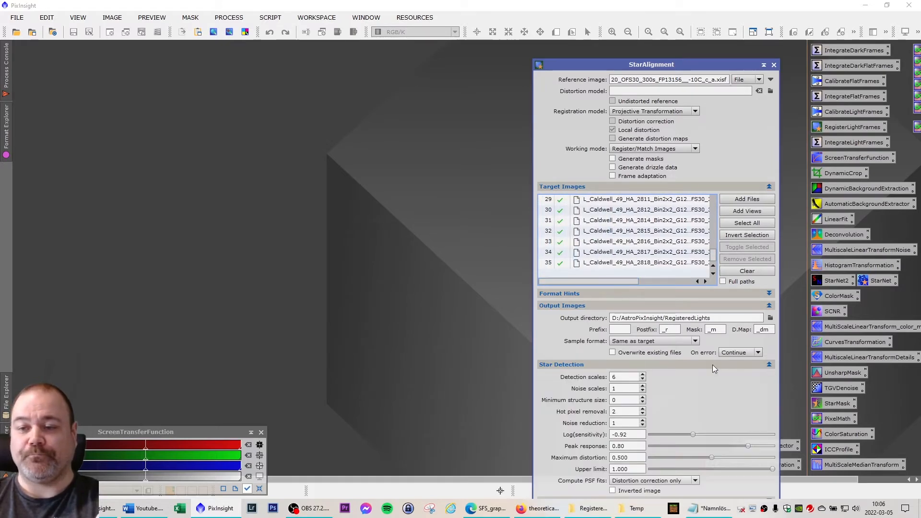
# Review the StarAlignment Star Detection settings, then the Star Matching settings such as RANSAC tolerance, iterations and descriptor type
pyautogui.moveTo(652, 66); pyautogui.dragTo(674, 17)
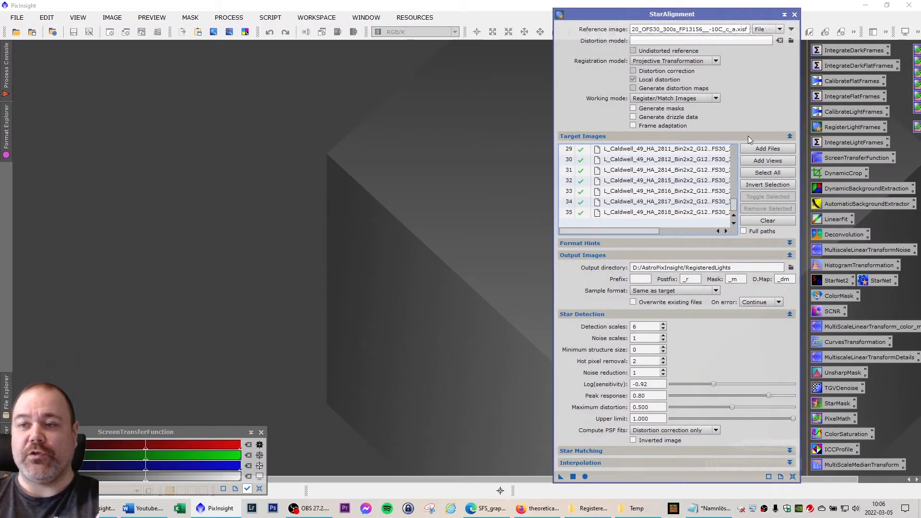
pyautogui.click(790, 136)
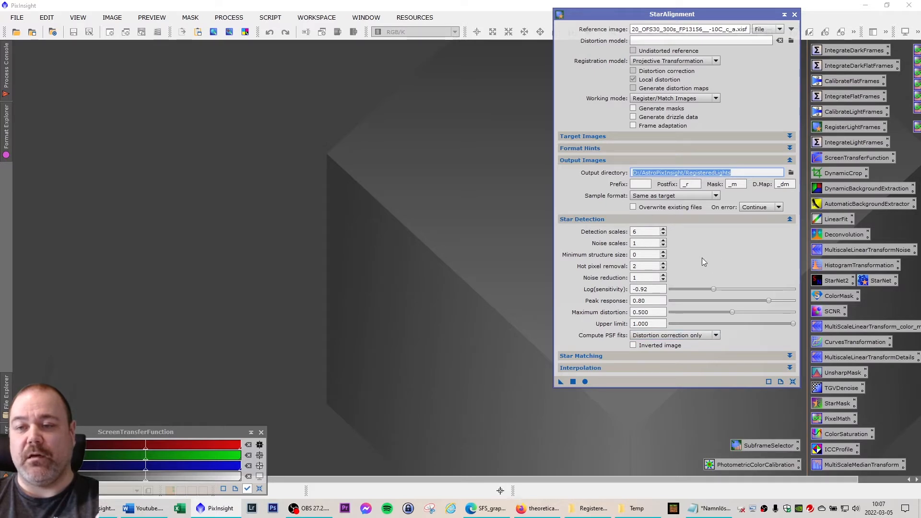
pyautogui.click(789, 219)
pyautogui.click(789, 231)
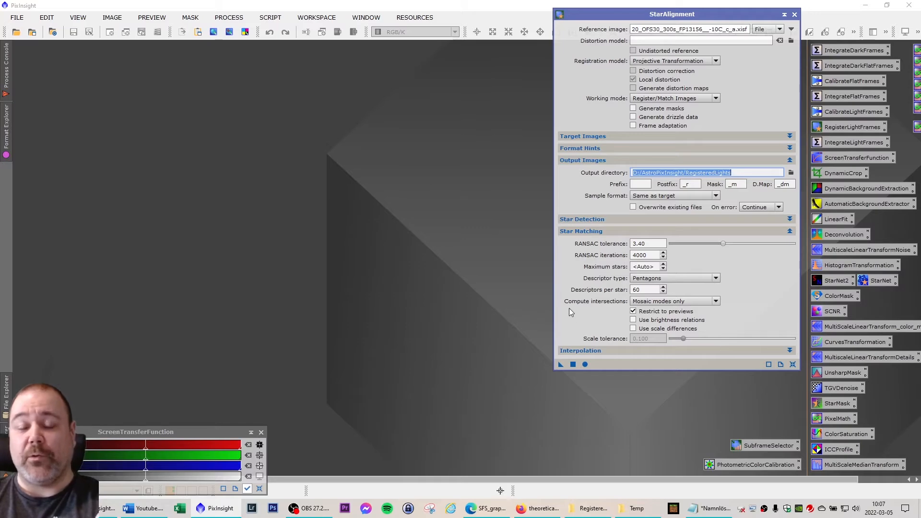
pyautogui.moveTo(610, 257)
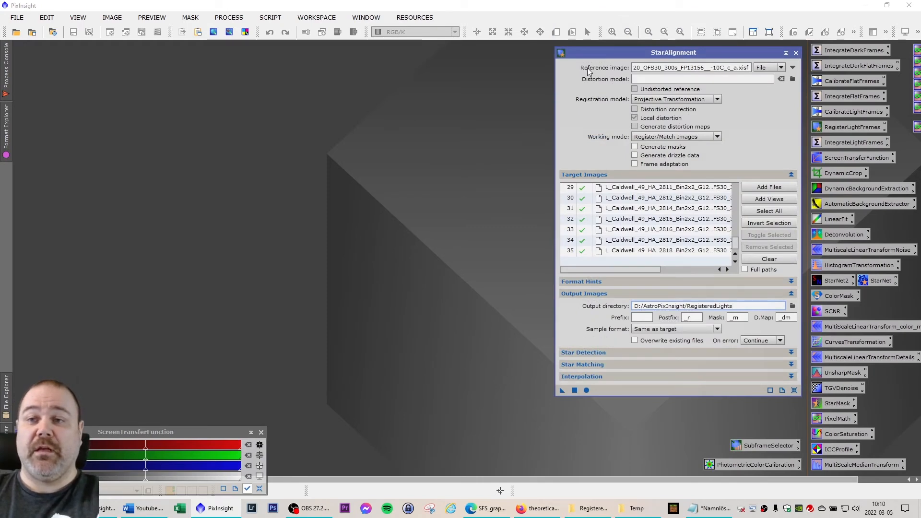
# Run StarAlignment on the HA target frames with RegisteredLights as the output directory
pyautogui.moveTo(613, 70)
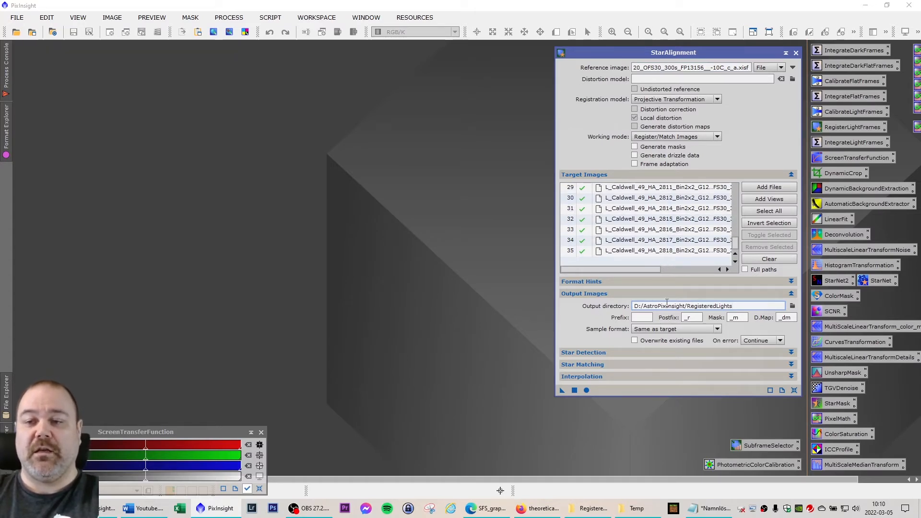
pyautogui.click(586, 390)
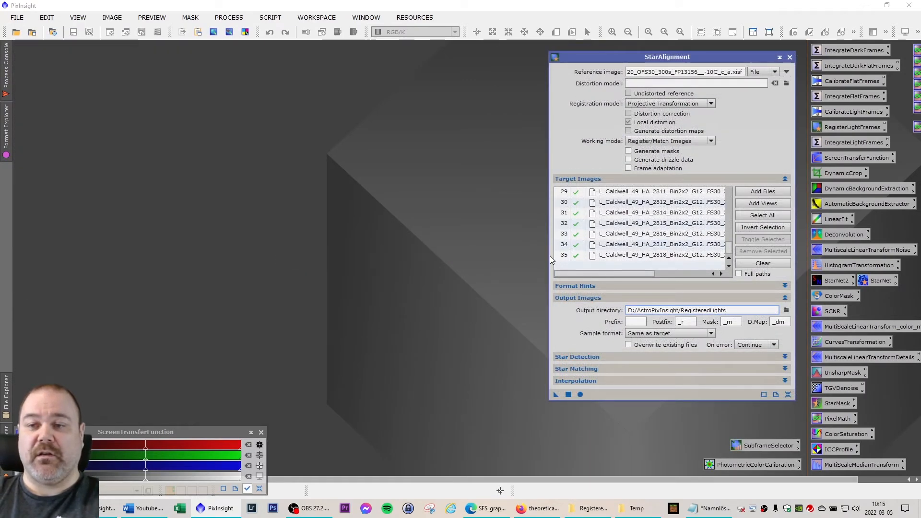
# Check the registered HA frames in the AstroPixInsight/RegisteredLights folder and return to StarAlignment
pyautogui.click(593, 509)
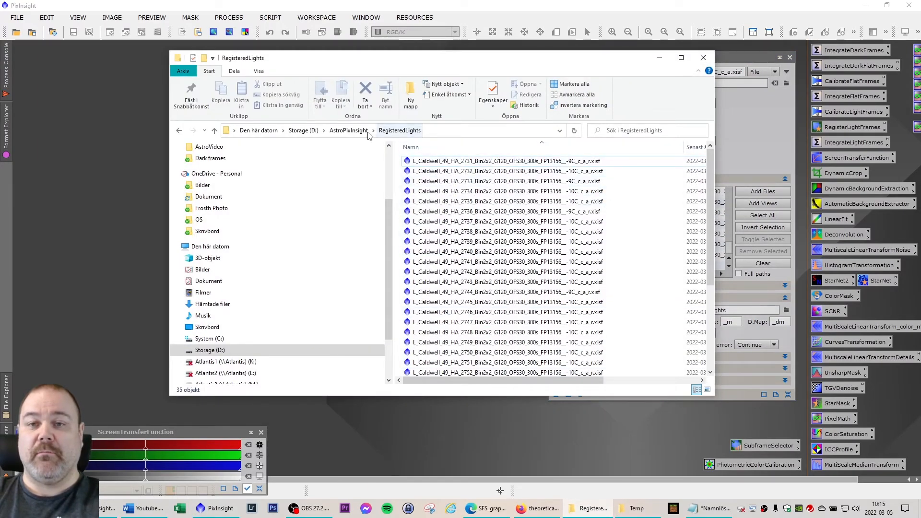
pyautogui.click(348, 130)
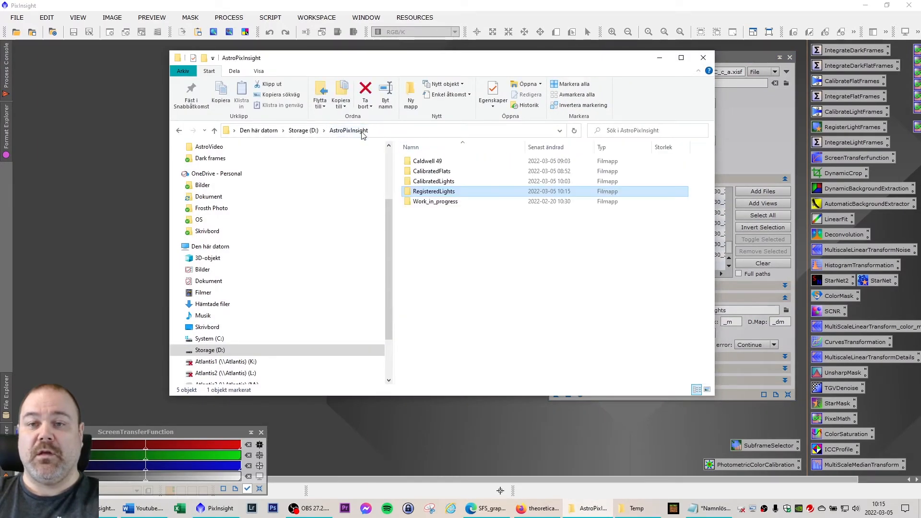
pyautogui.doubleClick(441, 192)
pyautogui.scroll(-4, 615, 217)
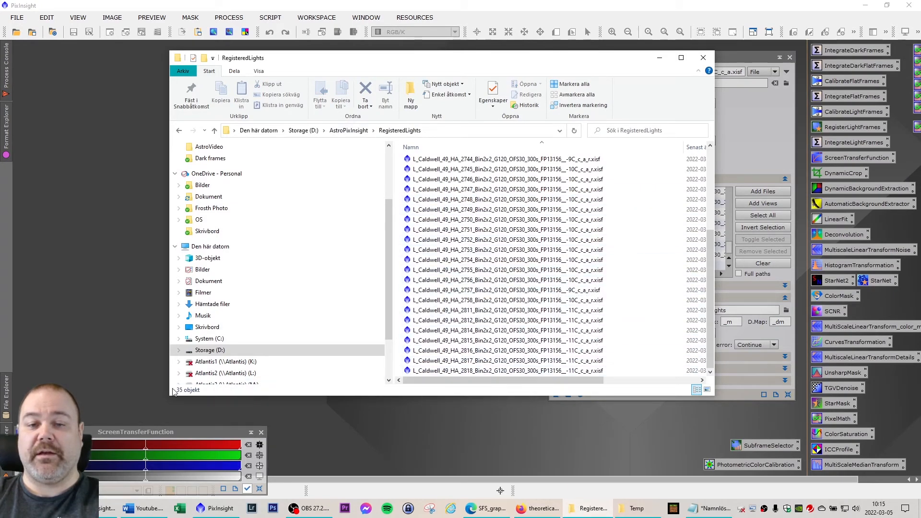
pyautogui.scroll(4, 536, 340)
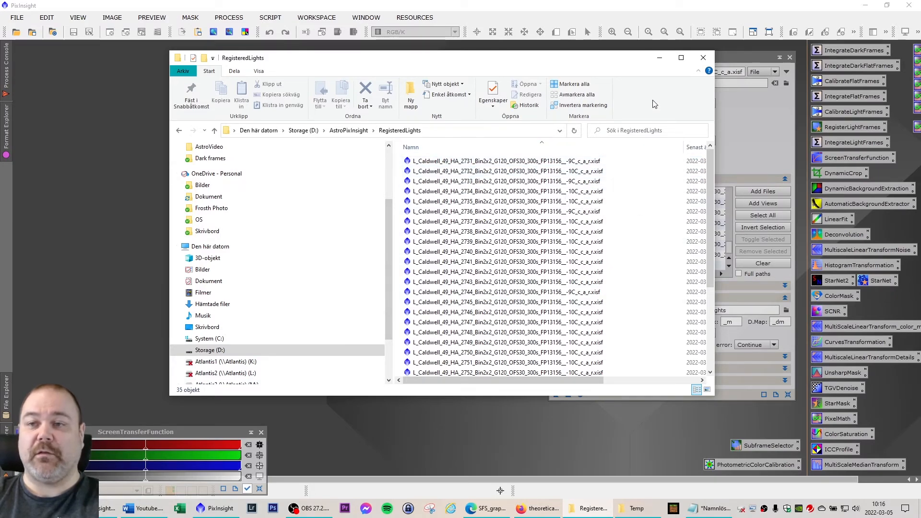
pyautogui.click(660, 62)
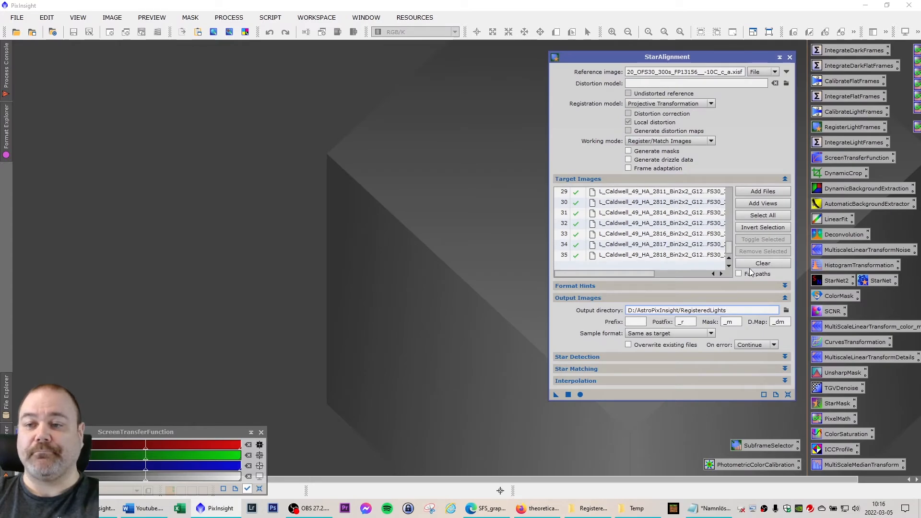
# Replace the StarAlignment target images with all OIII frames from 2760 to 2785 in CalibratedLights/Approved frames
pyautogui.moveTo(669, 56); pyautogui.dragTo(649, 60)
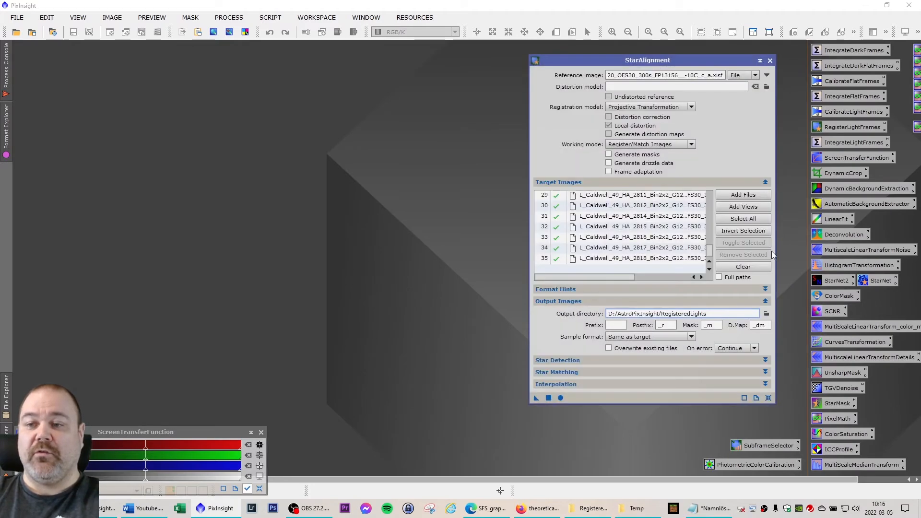
pyautogui.click(743, 266)
pyautogui.click(732, 198)
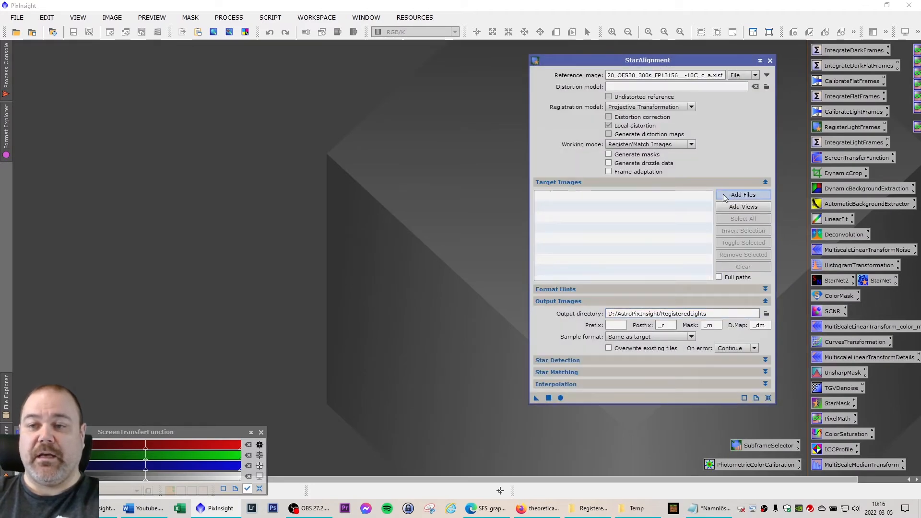
pyautogui.click(645, 79)
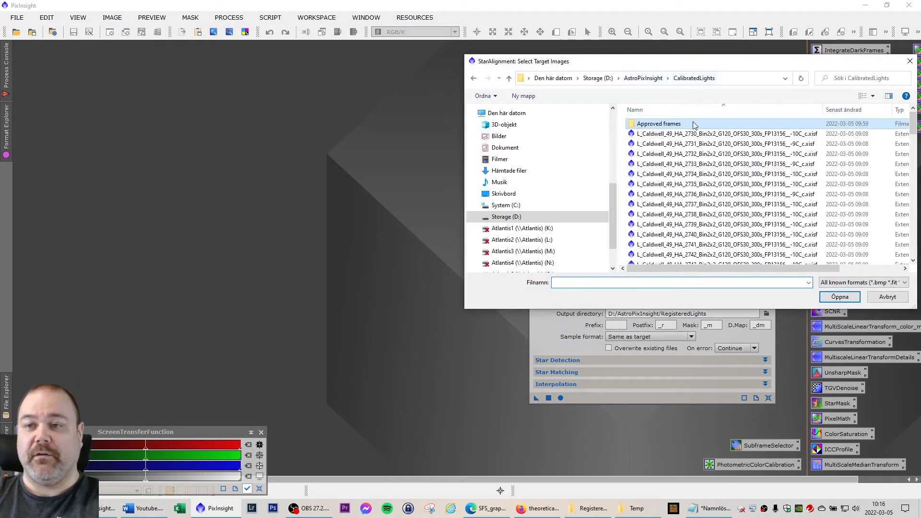
pyautogui.doubleClick(674, 124)
pyautogui.scroll(-5, 694, 182)
pyautogui.scroll(-5, 692, 185)
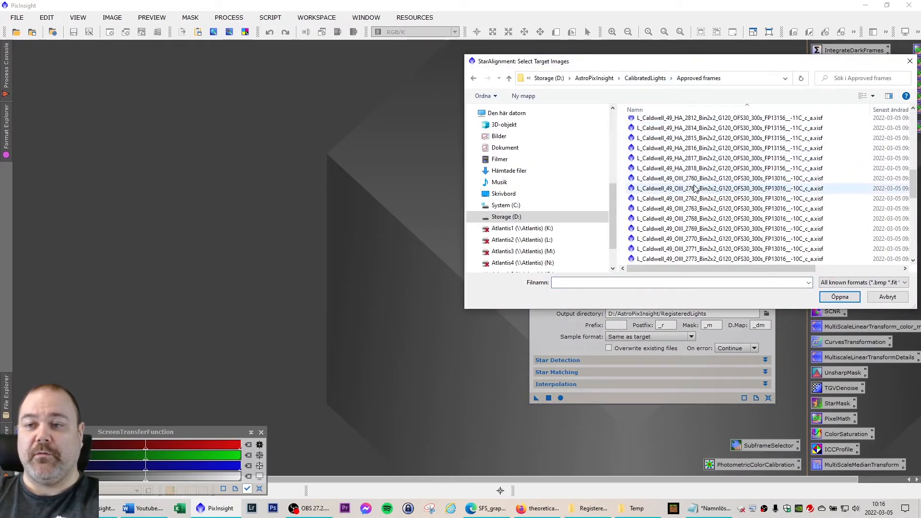
pyautogui.click(673, 178)
pyautogui.scroll(-3, 671, 191)
pyautogui.scroll(-2, 666, 200)
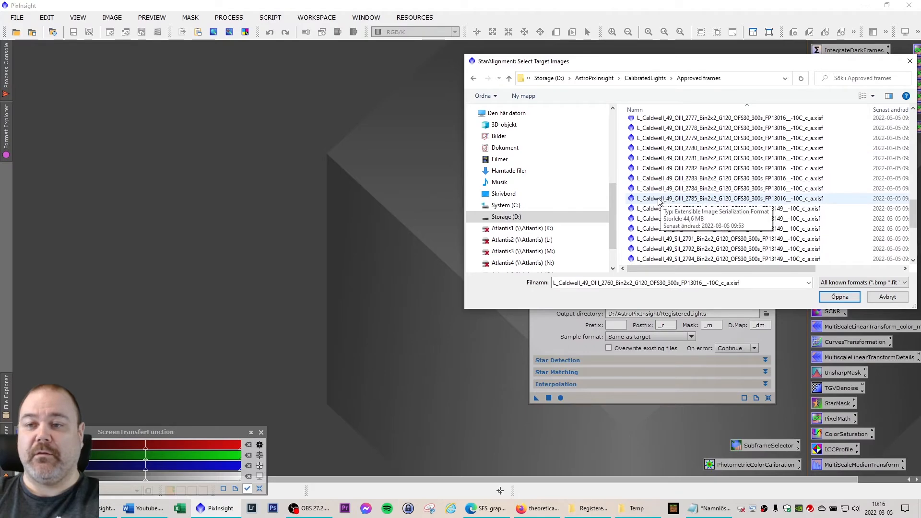
pyautogui.keyDown('shift'); pyautogui.click(667, 198); pyautogui.keyUp('shift')
pyautogui.scroll(-1, 666, 198)
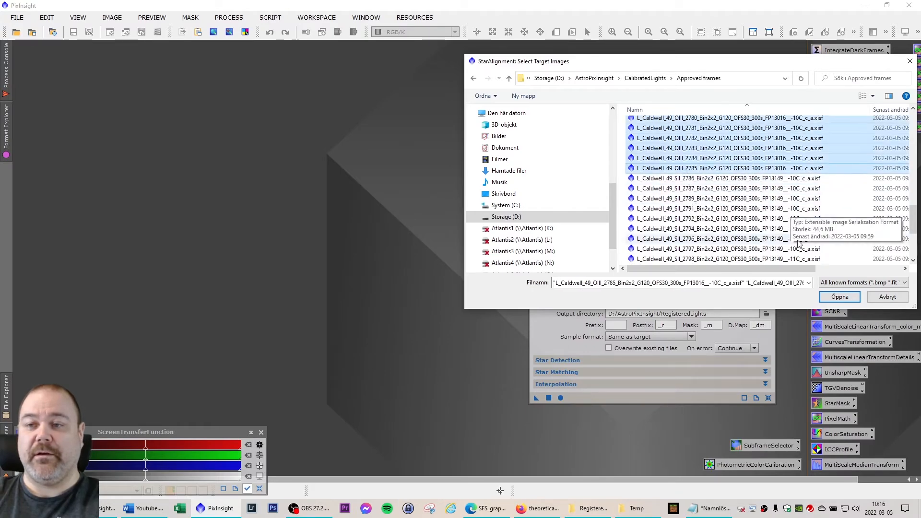
pyautogui.click(839, 297)
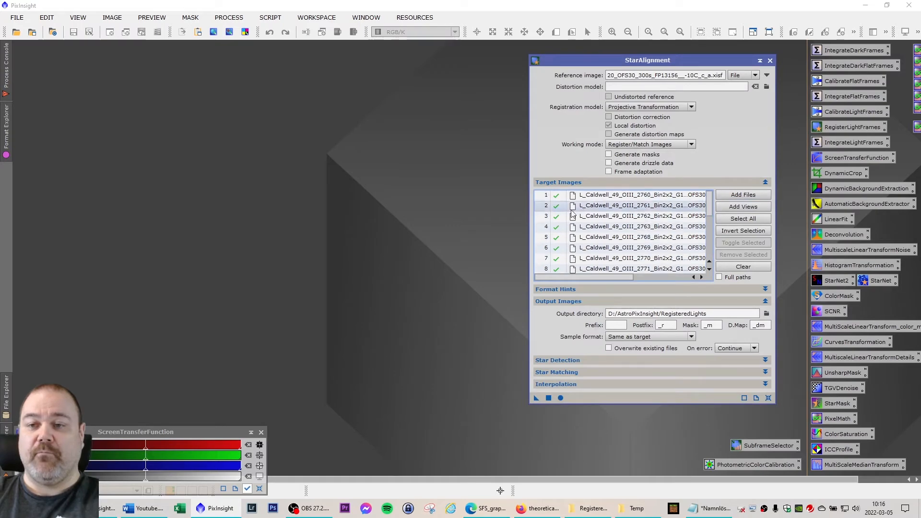
# Run StarAlignment on the OIII target frames, keeping the HA reference image and RegisteredLights output directory
pyautogui.moveTo(656, 68); pyautogui.dragTo(666, 76)
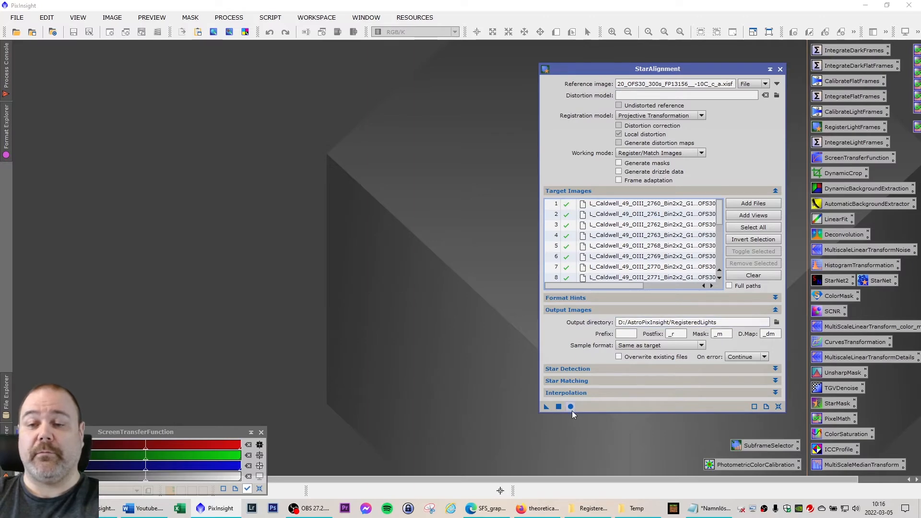
pyautogui.moveTo(546, 407); pyautogui.dragTo(574, 411)
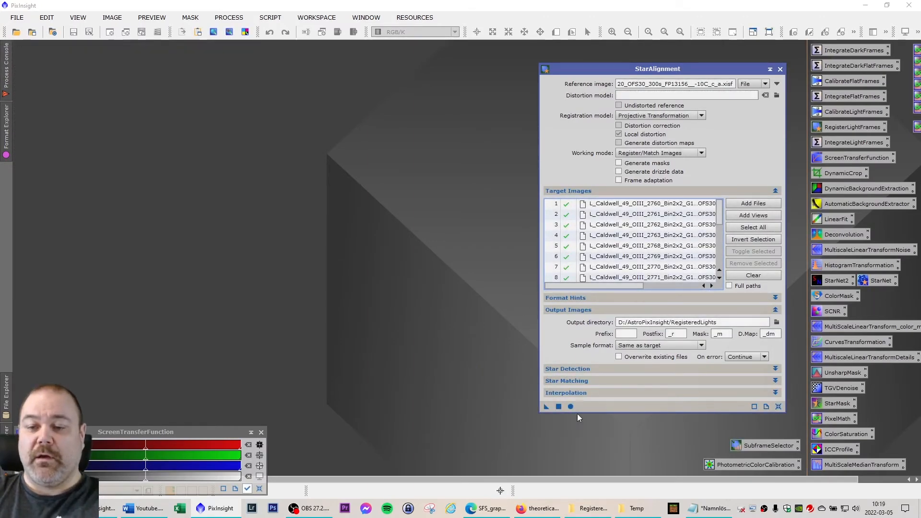
# Check the registered OIII frames from 2760 to 2785 in the RegisteredLights folder and return to StarAlignment
pyautogui.click(595, 508)
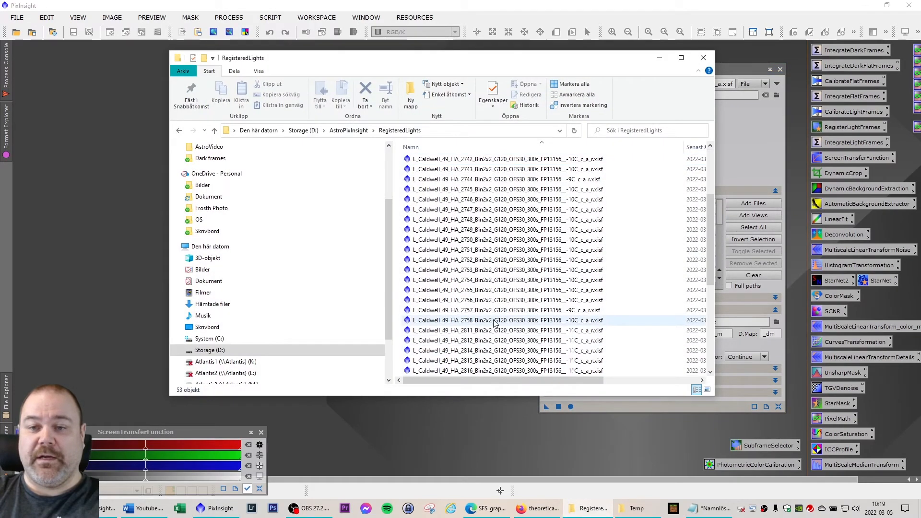
pyautogui.scroll(-6, 494, 320)
pyautogui.click(465, 220)
pyautogui.scroll(-1, 509, 318)
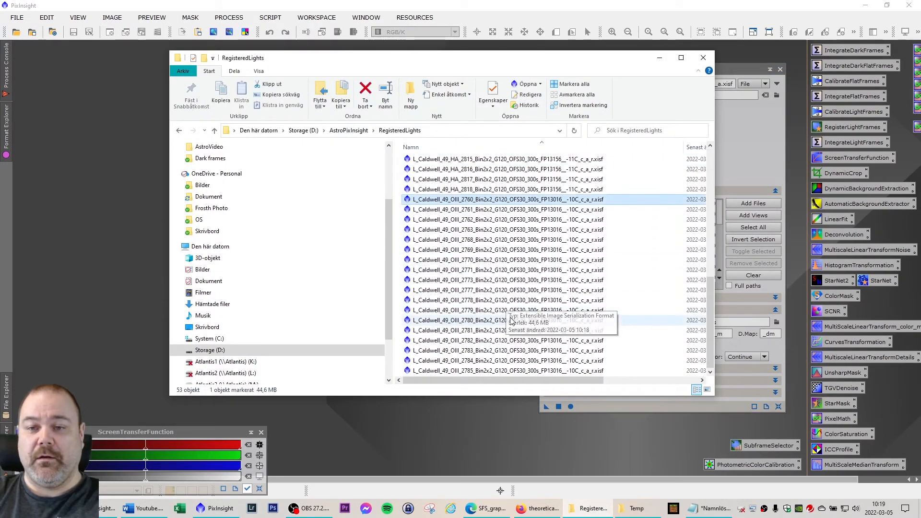
pyautogui.keyDown('shift'); pyautogui.click(494, 371); pyautogui.keyUp('shift')
pyautogui.scroll(3, 495, 342)
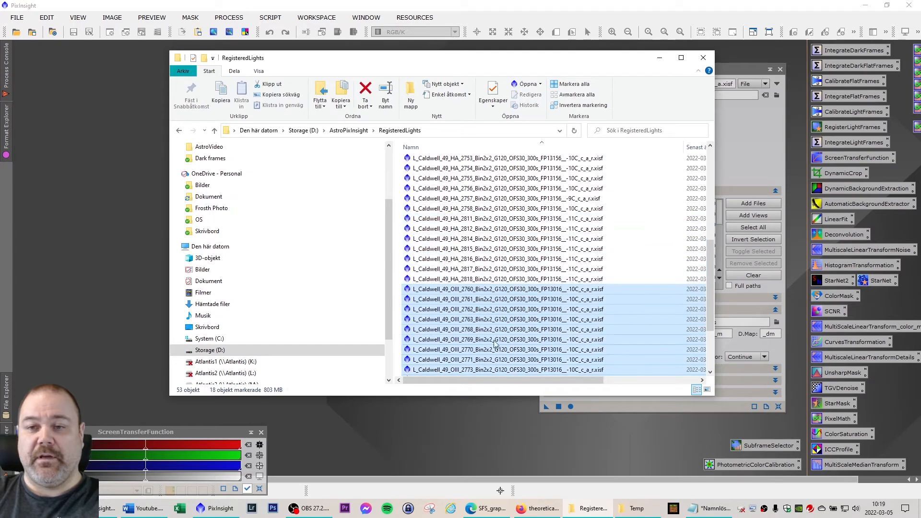
pyautogui.click(570, 269)
pyautogui.hotkey('alt', 'Tab')
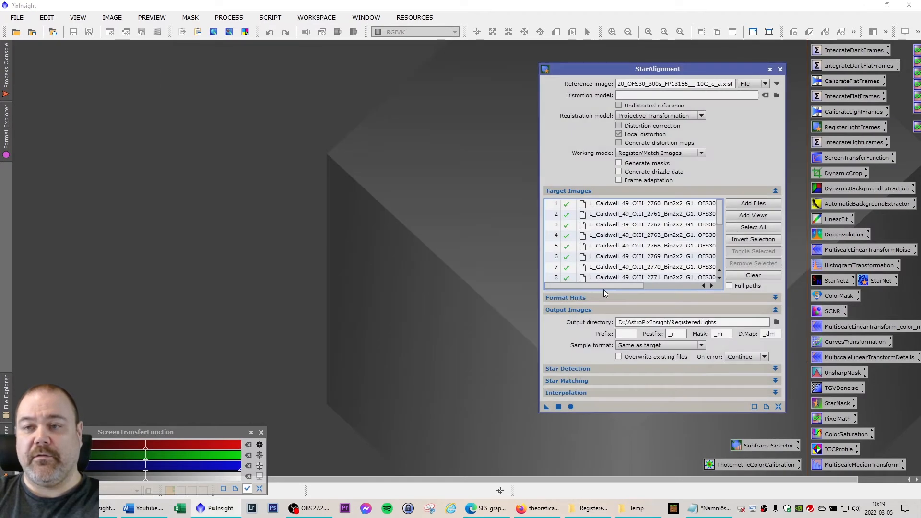
# Replace the StarAlignment target images with all SII frames from 2786 to 2810 in Approved frames
pyautogui.click(753, 275)
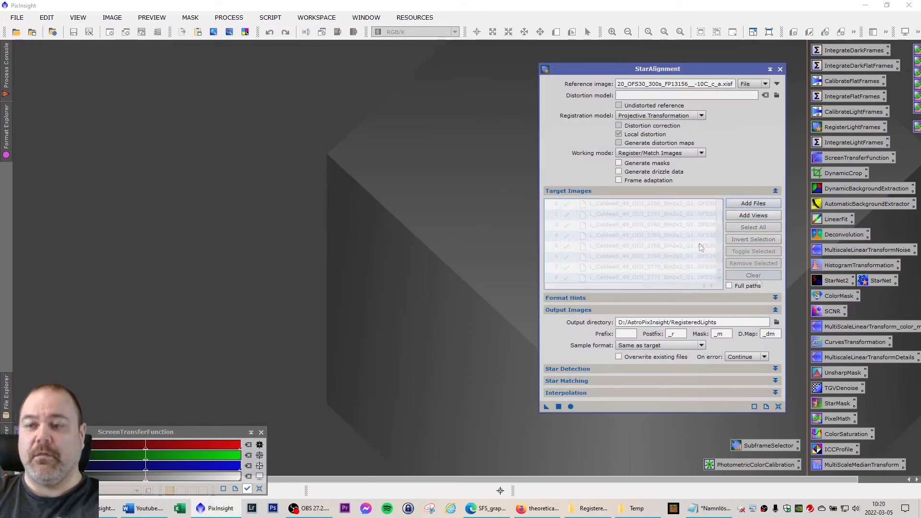
pyautogui.click(739, 203)
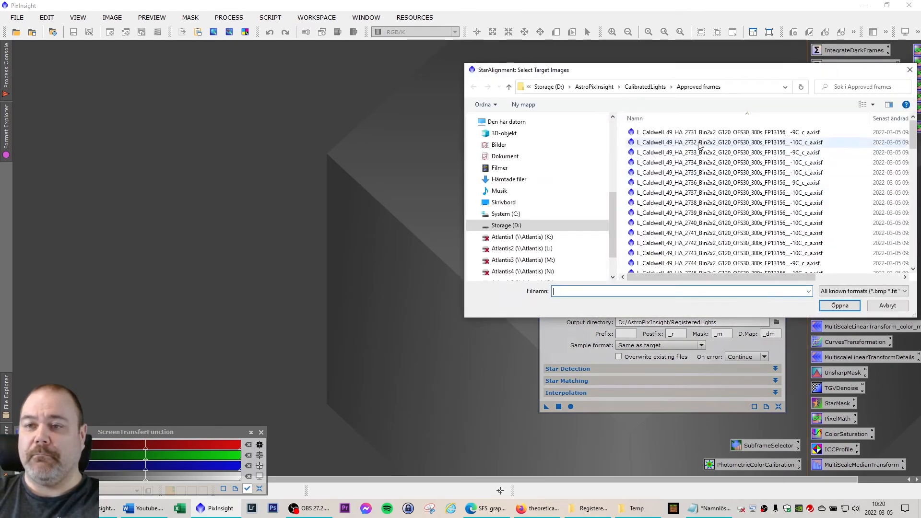
pyautogui.scroll(-17, 715, 178)
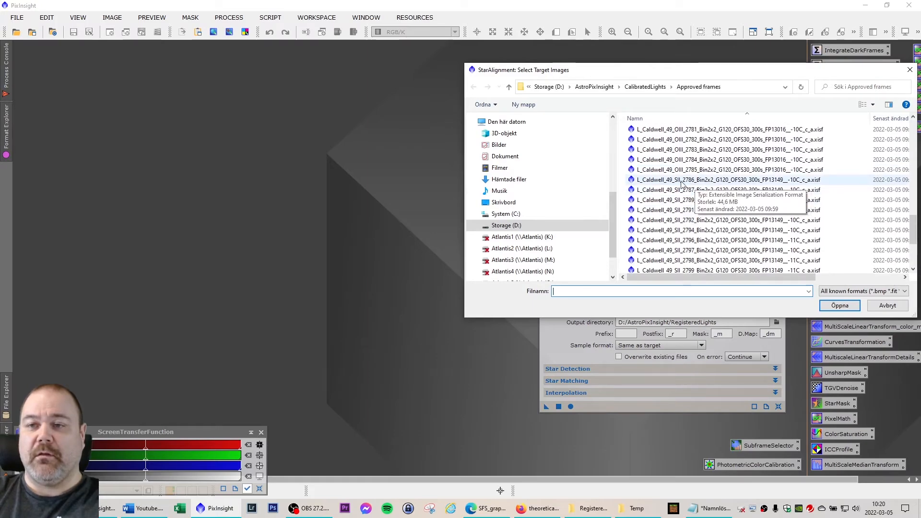
pyautogui.click(701, 150)
pyautogui.scroll(-2, 702, 202)
pyautogui.keyDown('shift'); pyautogui.click(719, 267); pyautogui.keyUp('shift')
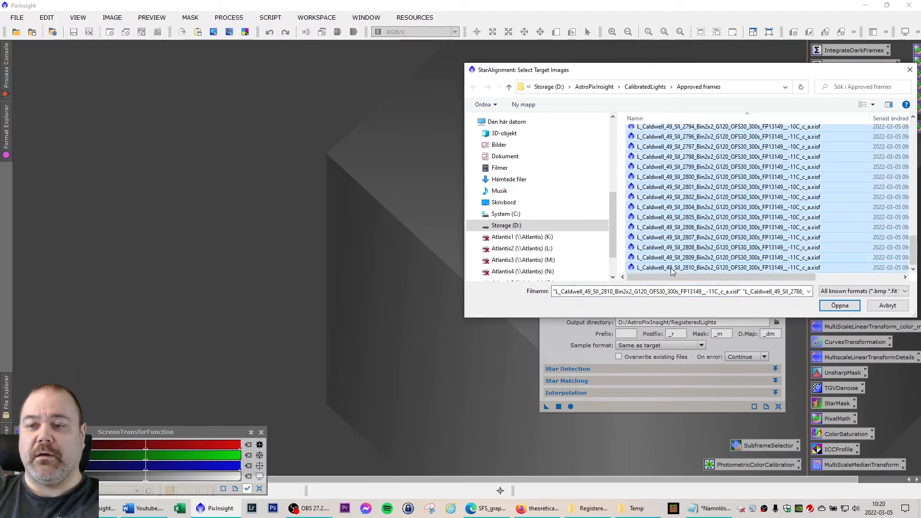
pyautogui.click(838, 306)
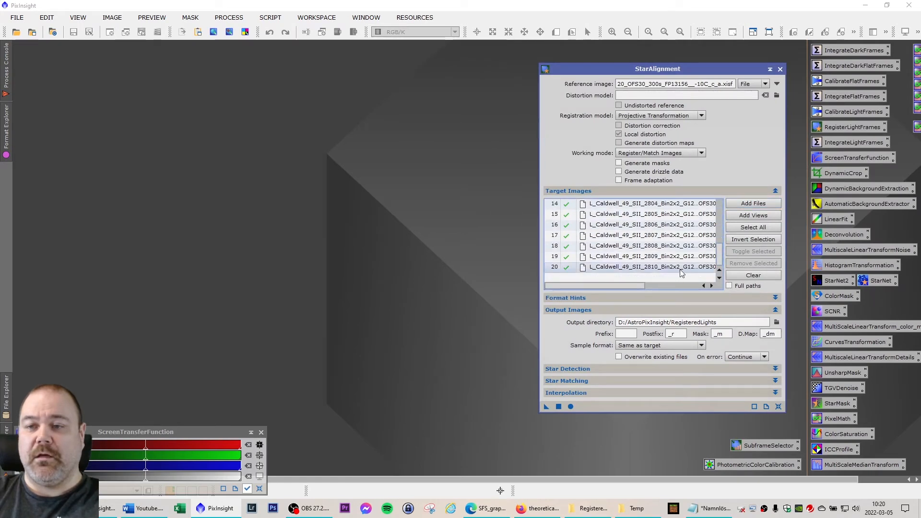
# Review the SII target list back to its first frame and run StarAlignment on it
pyautogui.moveTo(720, 258); pyautogui.dragTo(726, 206)
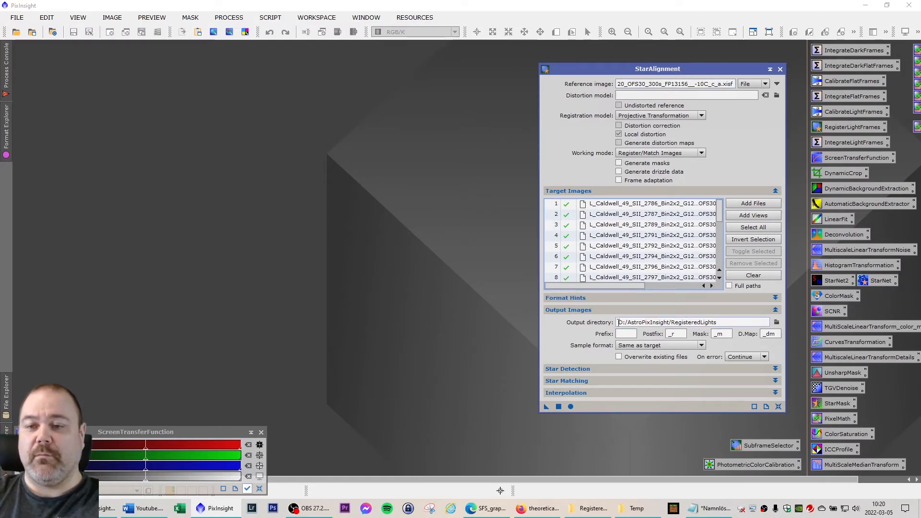
pyautogui.click(570, 406)
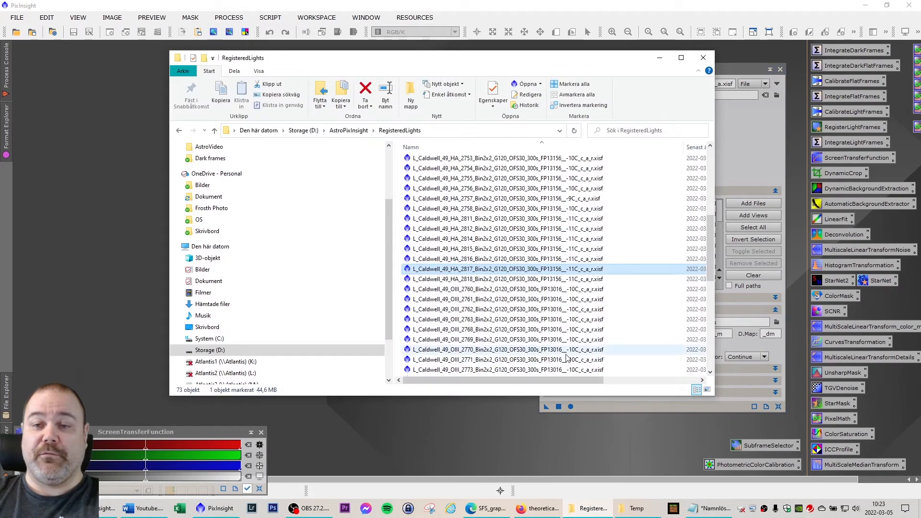
# Check the registered SII frames through 2810 in the RegisteredLights folder and return to StarAlignment
pyautogui.scroll(-8, 567, 357)
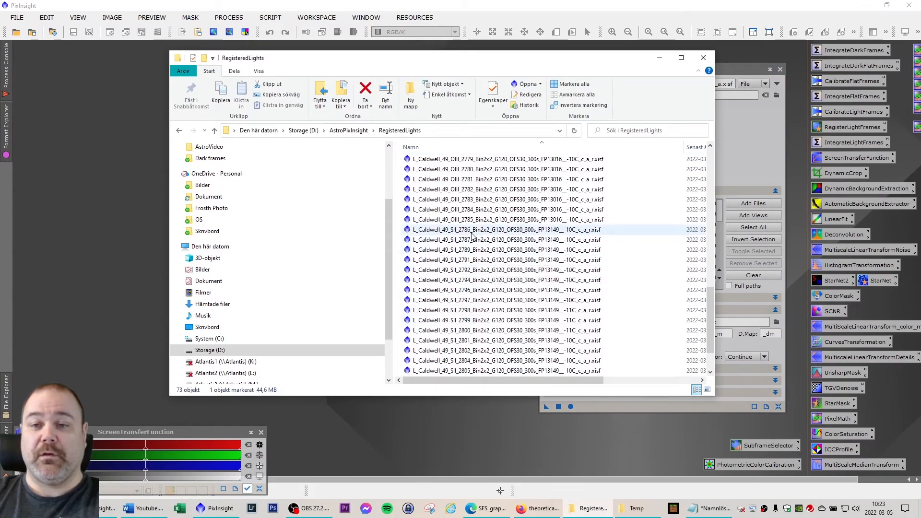
pyautogui.scroll(-2, 473, 240)
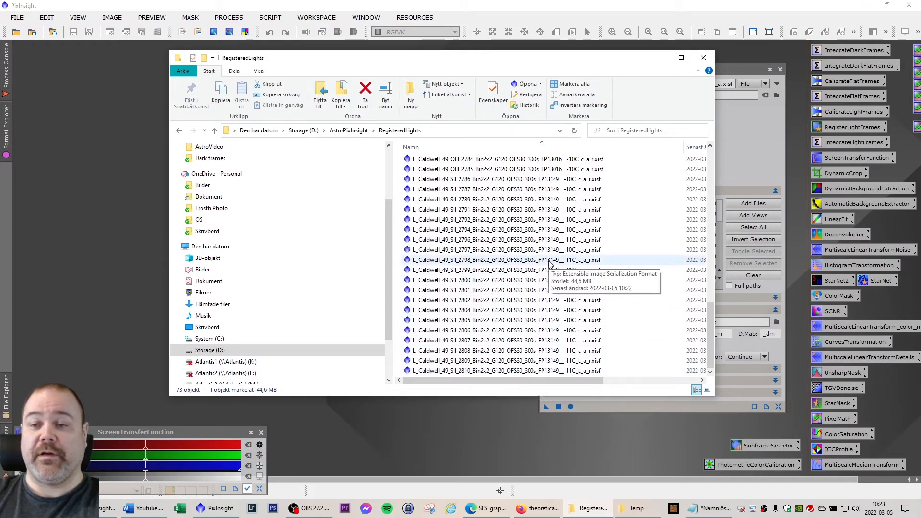
pyautogui.moveTo(498, 60); pyautogui.dragTo(480, 78)
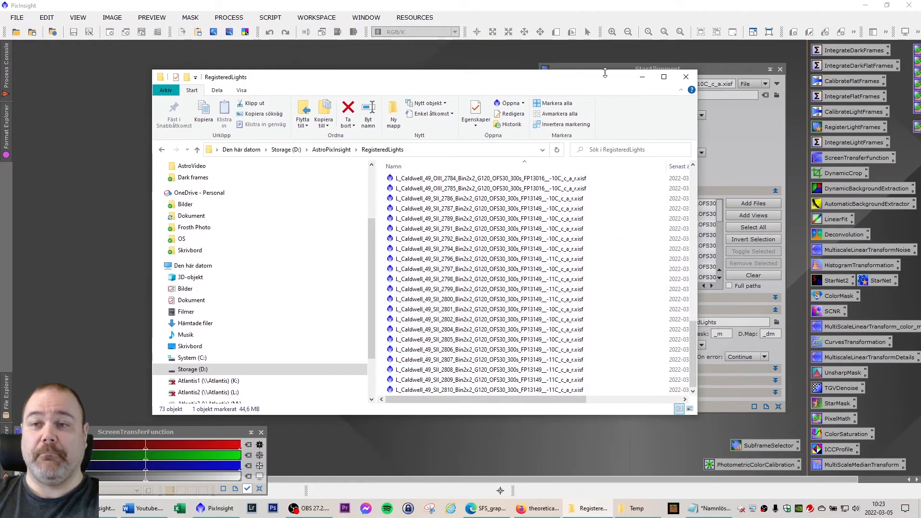
pyautogui.click(642, 77)
pyautogui.moveTo(682, 75); pyautogui.dragTo(666, 75)
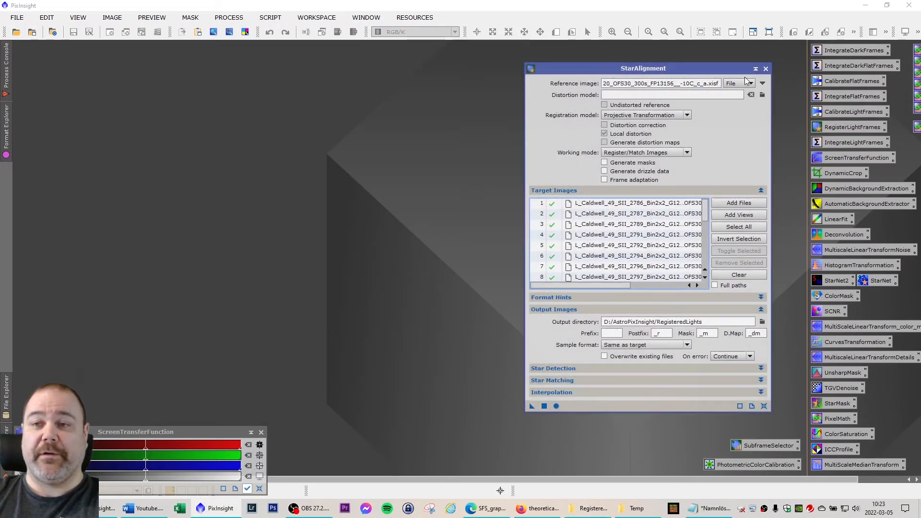
# Close StarAlignment and open the saved IntegrateLightFrames process for stacking the registered light frames
pyautogui.click(766, 69)
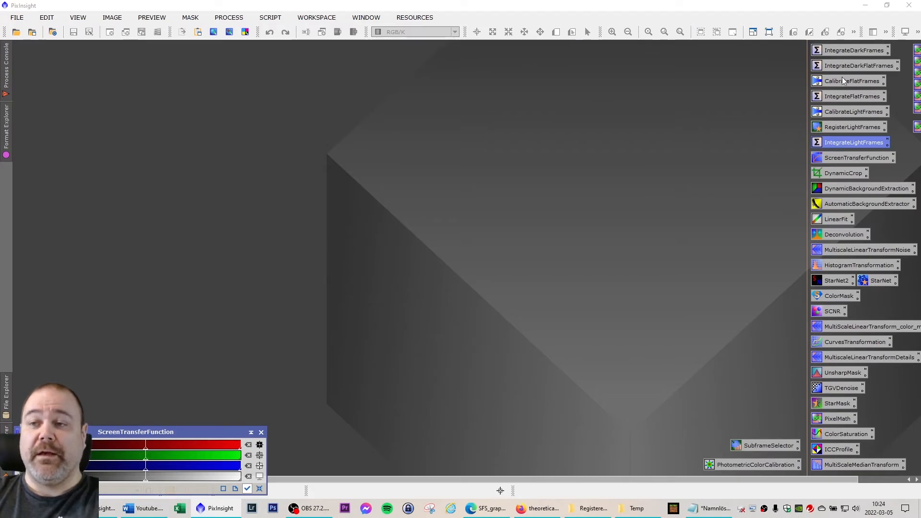
pyautogui.doubleClick(853, 145)
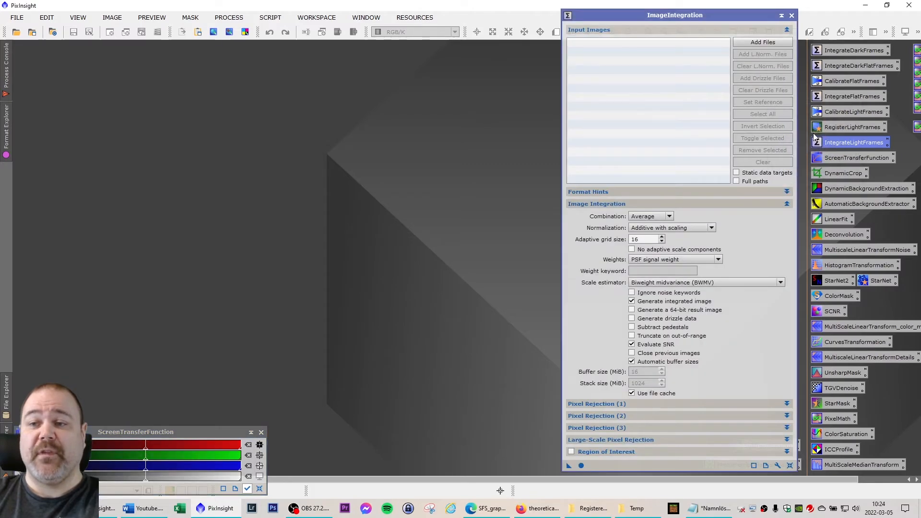
pyautogui.moveTo(689, 16); pyautogui.dragTo(695, 15)
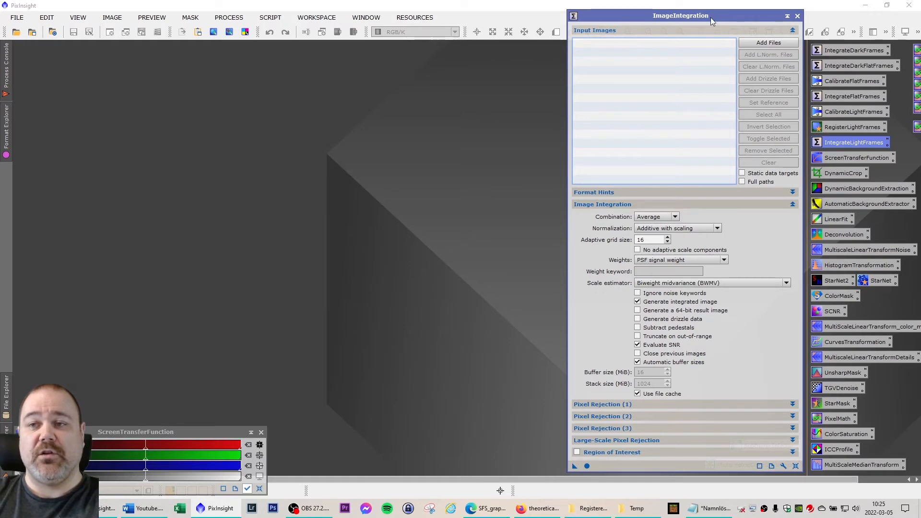
pyautogui.moveTo(710, 15); pyautogui.dragTo(683, 15)
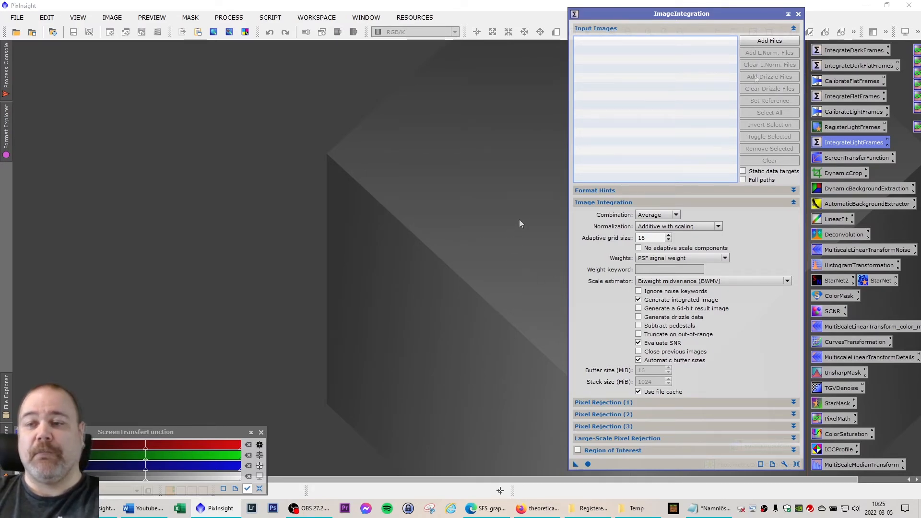
# Start adding input images to ImageIntegration and browse from Approved frames to the RegisteredLights folder in AstroPixInsight
pyautogui.click(768, 40)
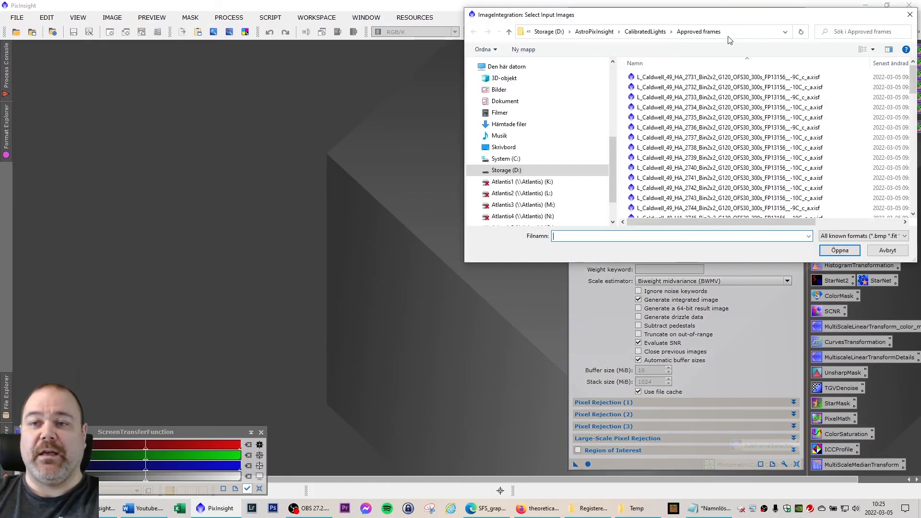
pyautogui.moveTo(670, 15); pyautogui.dragTo(608, 28)
pyautogui.click(581, 46)
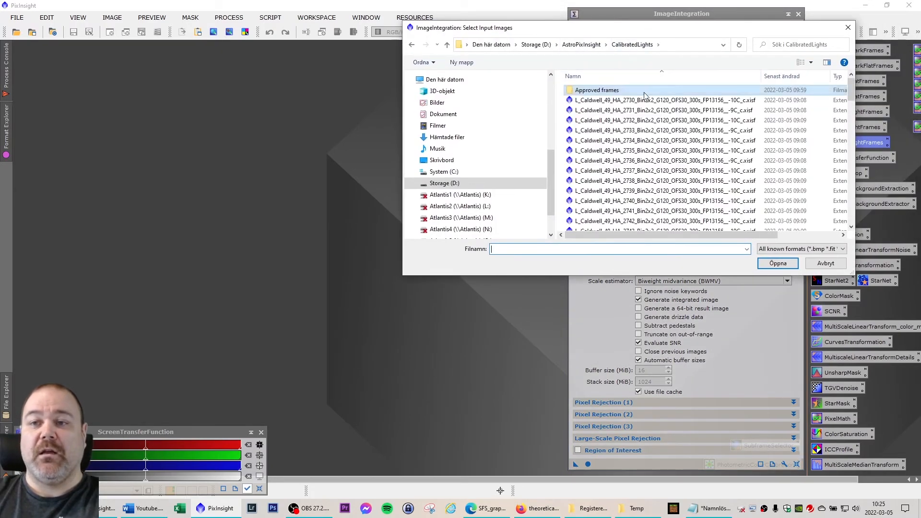
pyautogui.click(598, 45)
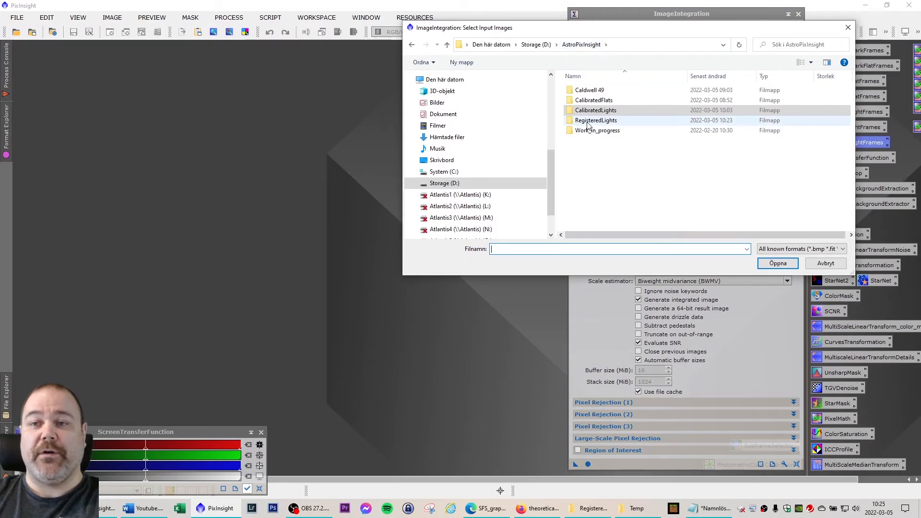
pyautogui.click(588, 124)
pyautogui.doubleClick(588, 124)
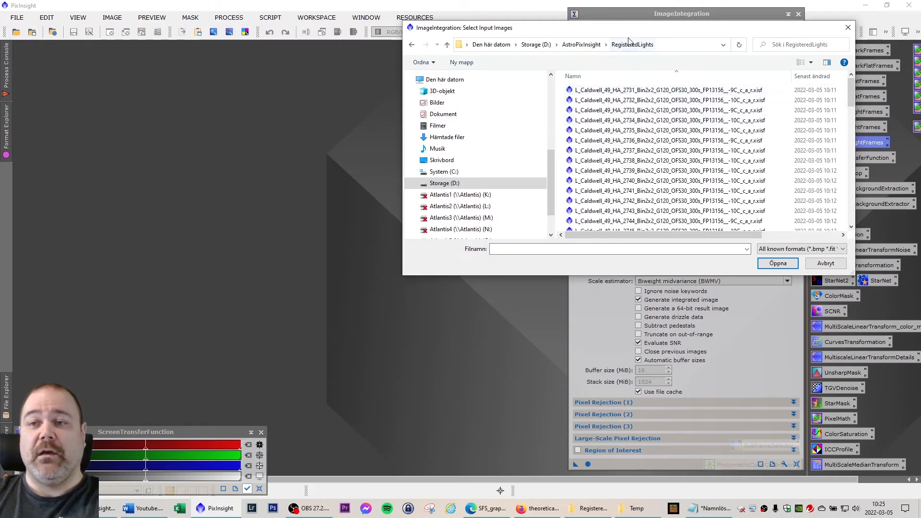
pyautogui.moveTo(626, 32); pyautogui.dragTo(582, 41)
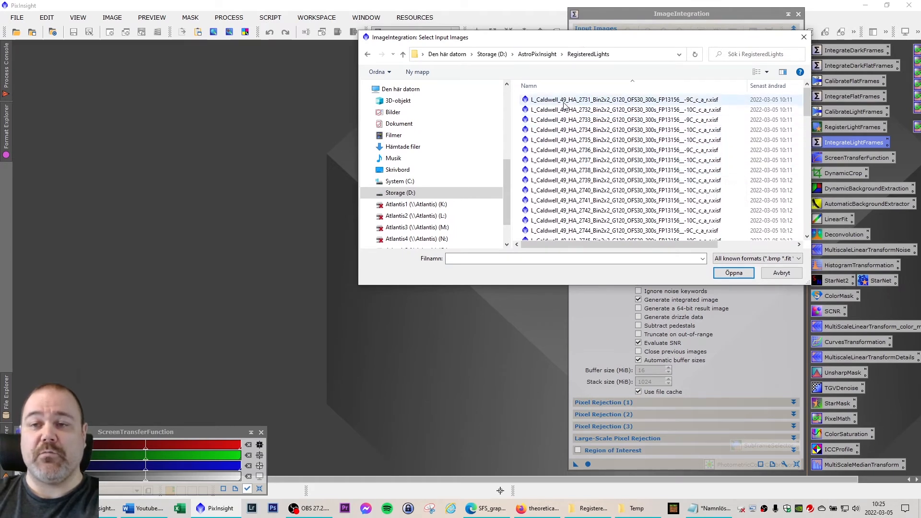
# Add all registered HA frames from 2731 to 2818 as ImageIntegration input images
pyautogui.click(614, 100)
pyautogui.scroll(-3, 614, 187)
pyautogui.scroll(-6, 615, 187)
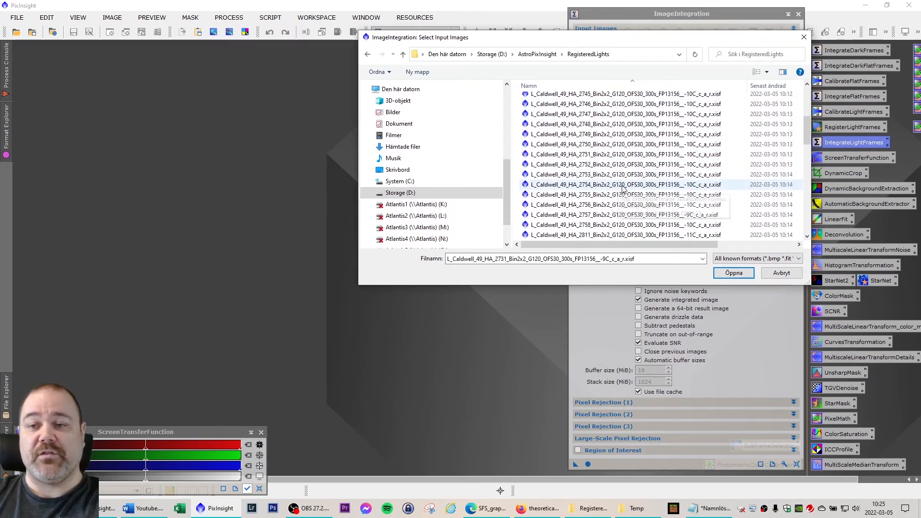
pyautogui.keyDown('shift'); pyautogui.click(611, 175); pyautogui.keyUp('shift')
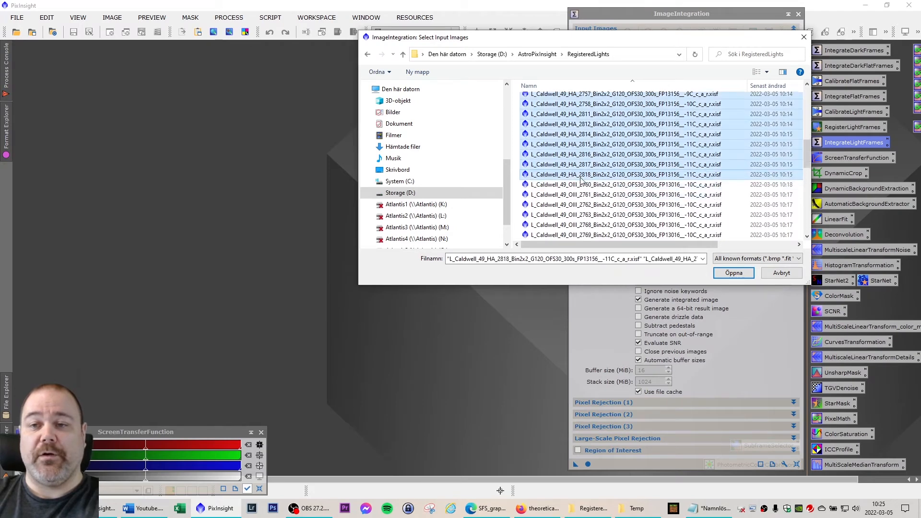
pyautogui.click(717, 277)
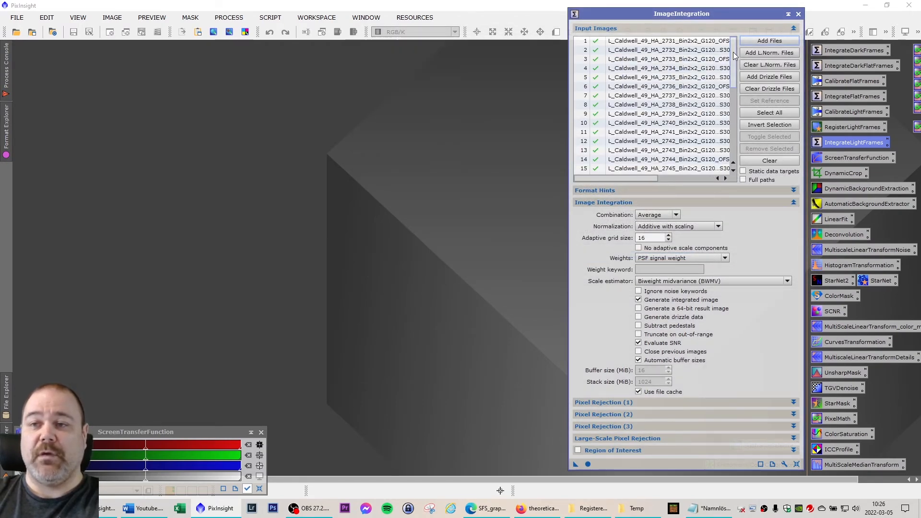
pyautogui.moveTo(733, 59)
pyautogui.mouseDown()
pyautogui.moveTo(739, 148)
pyautogui.moveTo(741, 40)
pyautogui.moveTo(733, 148)
pyautogui.moveTo(735, 48)
pyautogui.mouseUp()
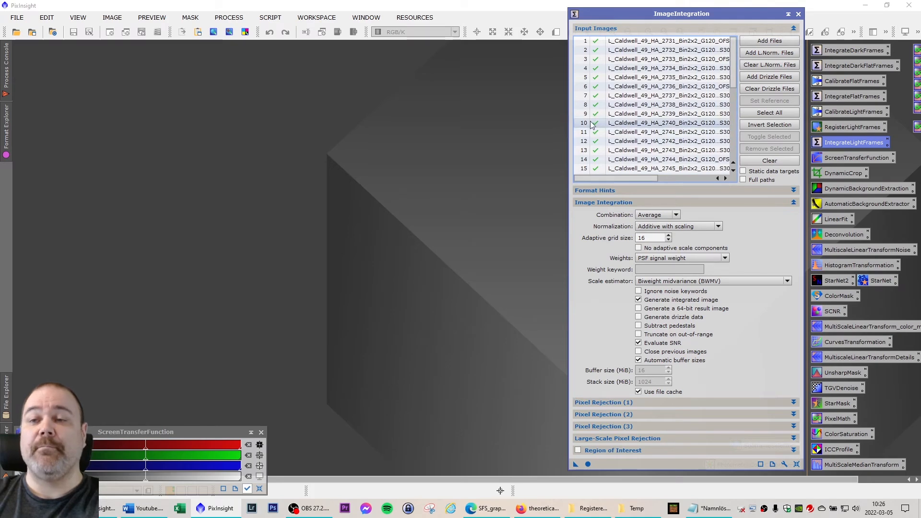
# Look up the HA reference number in the notes and set HA frame 2751 as the integration reference
pyautogui.click(710, 508)
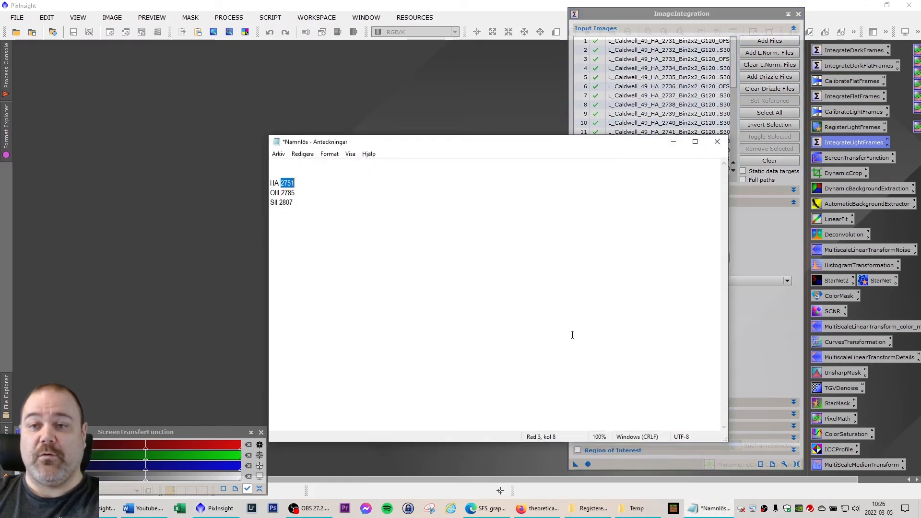
pyautogui.click(311, 190)
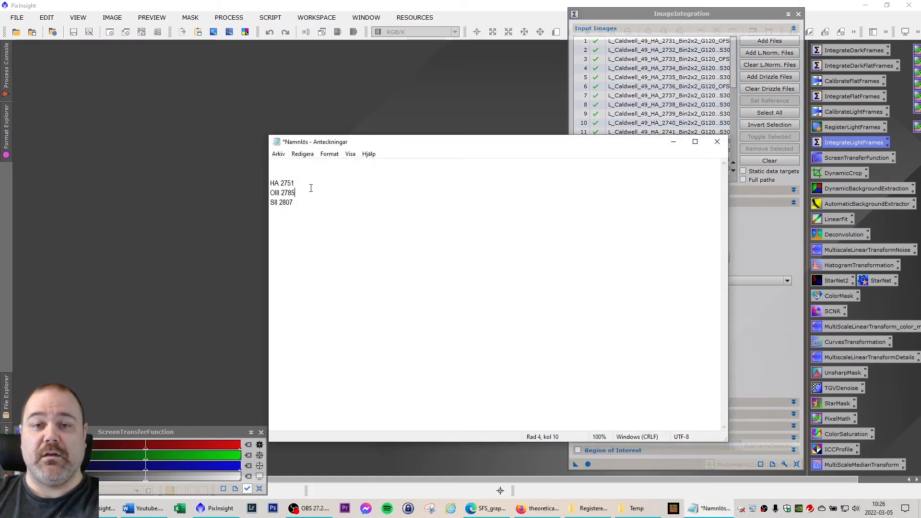
pyautogui.doubleClick(287, 182)
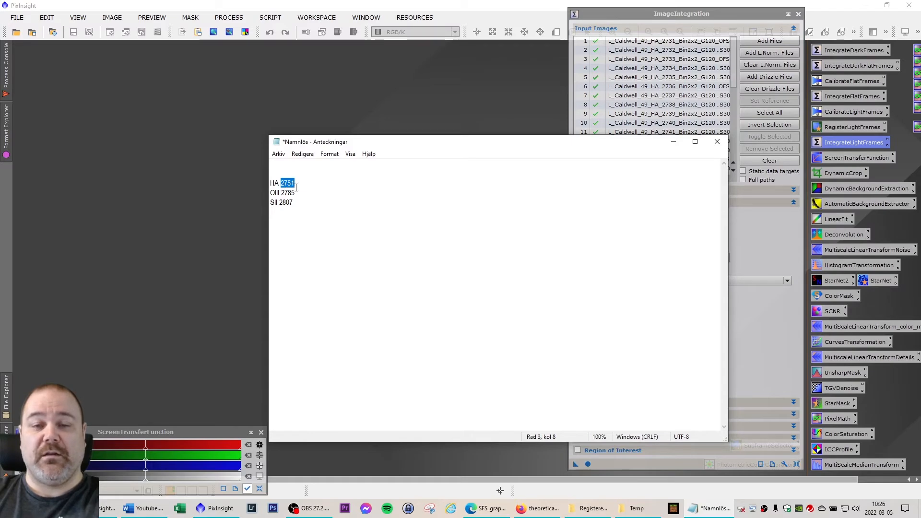
pyautogui.scroll(-3, 708, 139)
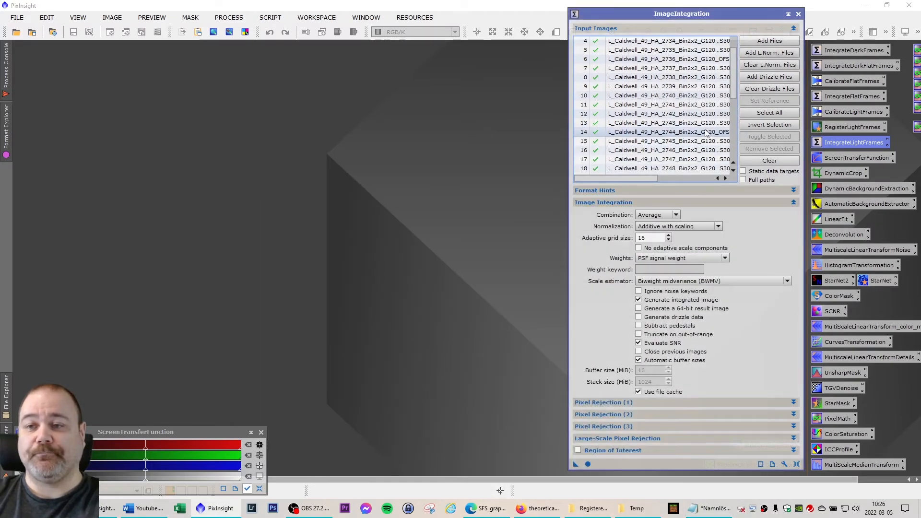
pyautogui.click(662, 143)
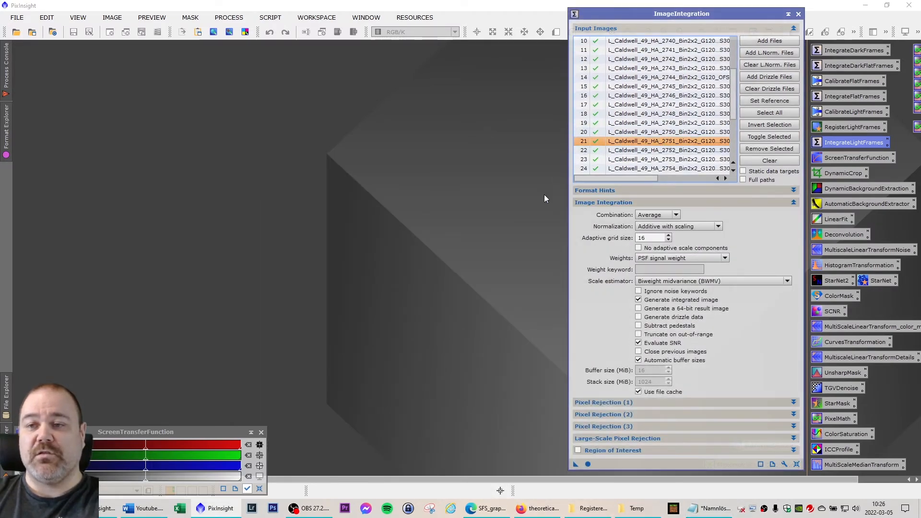
pyautogui.moveTo(660, 176); pyautogui.dragTo(625, 171)
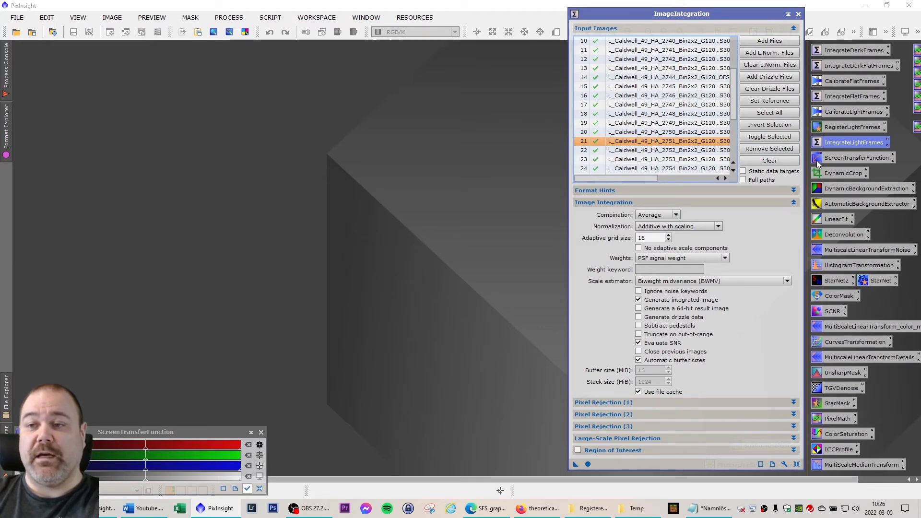
pyautogui.click(764, 101)
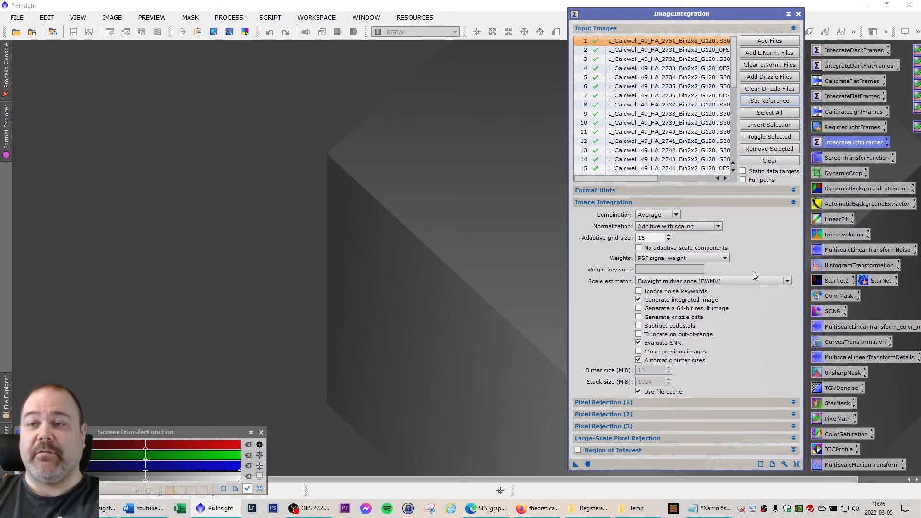
pyautogui.moveTo(706, 18); pyautogui.dragTo(706, 21)
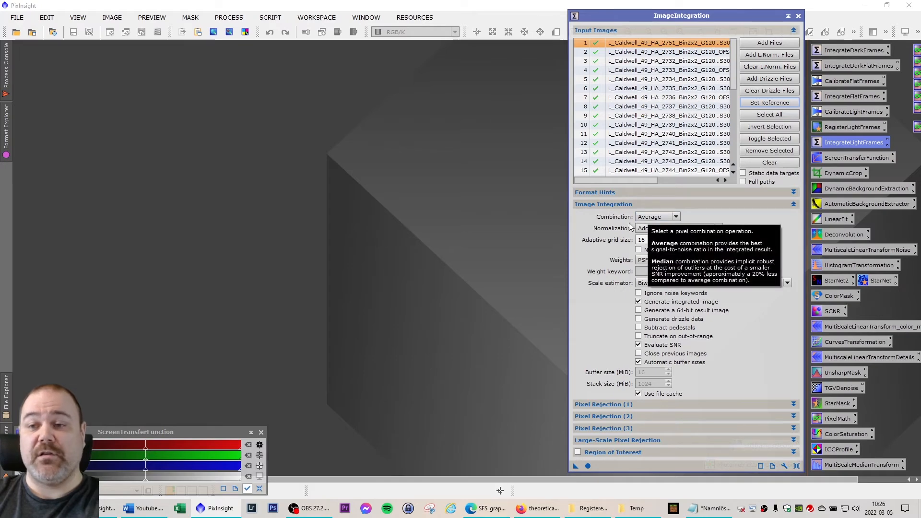
# Set the integration weights to FITS keyword with SSWEIGHT as the weight keyword
pyautogui.moveTo(603, 233)
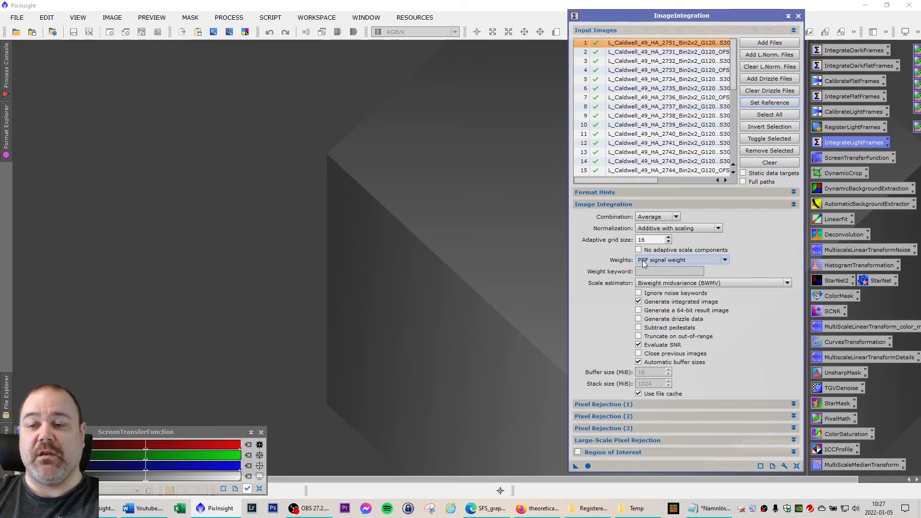
pyautogui.click(675, 260)
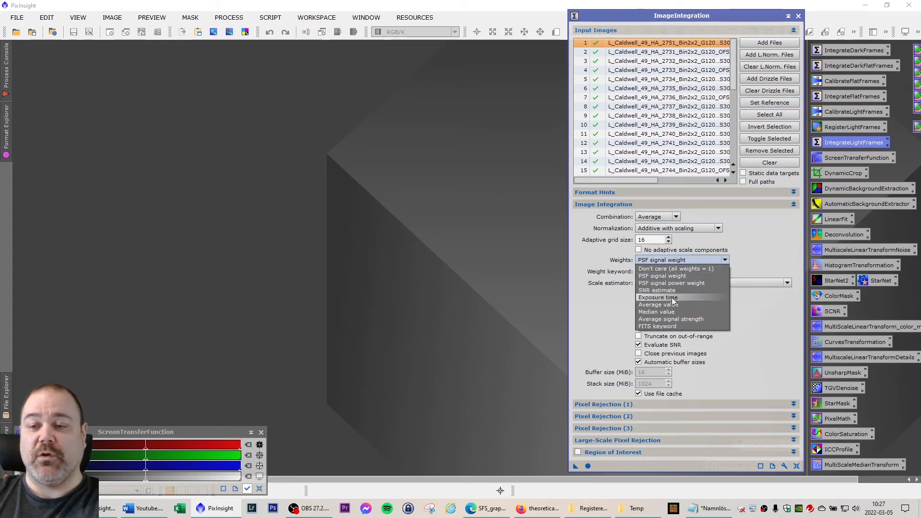
pyautogui.click(651, 327)
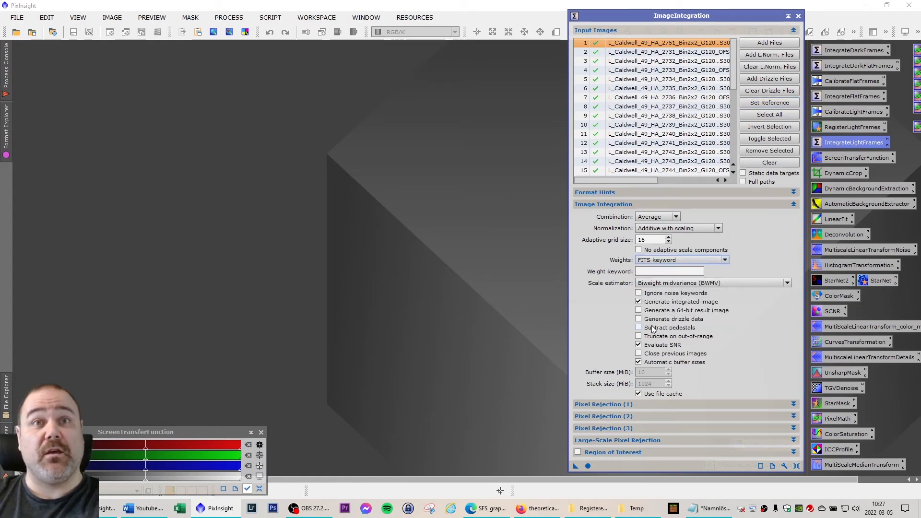
pyautogui.click(648, 271)
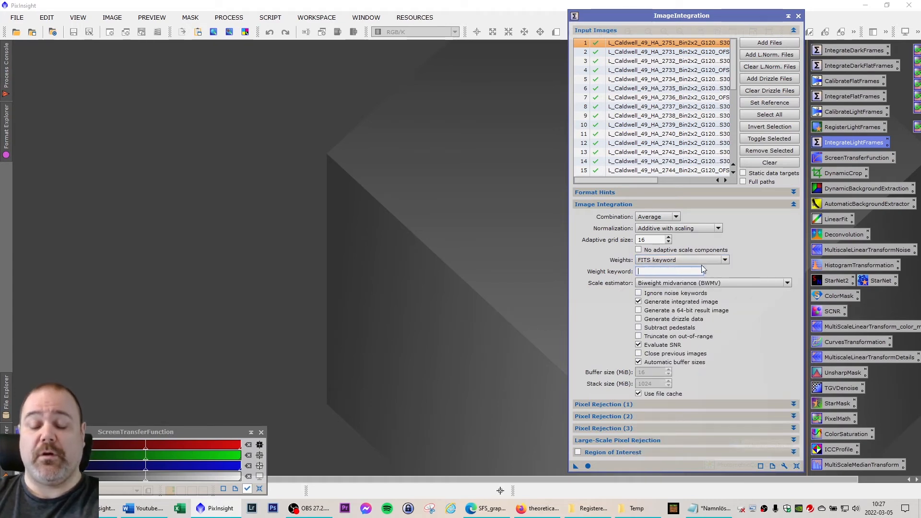
pyautogui.write('SSWEIGH')
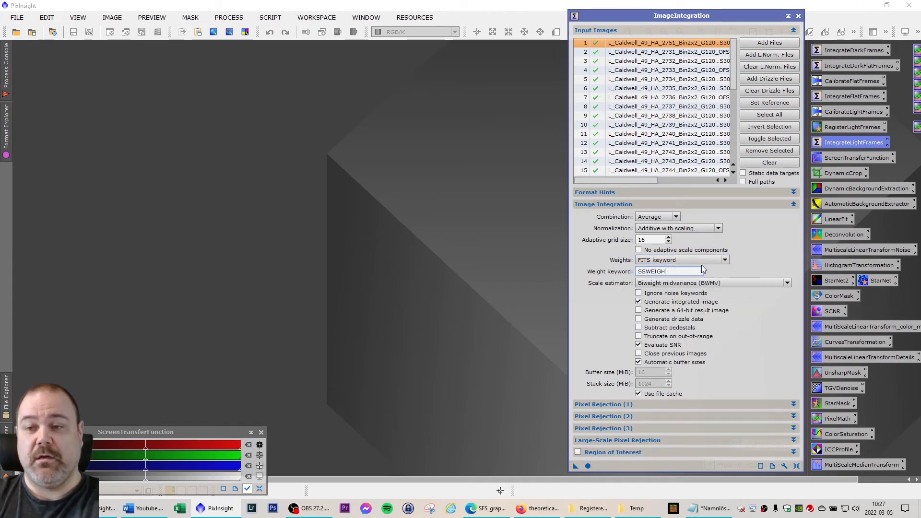
pyautogui.write('T')
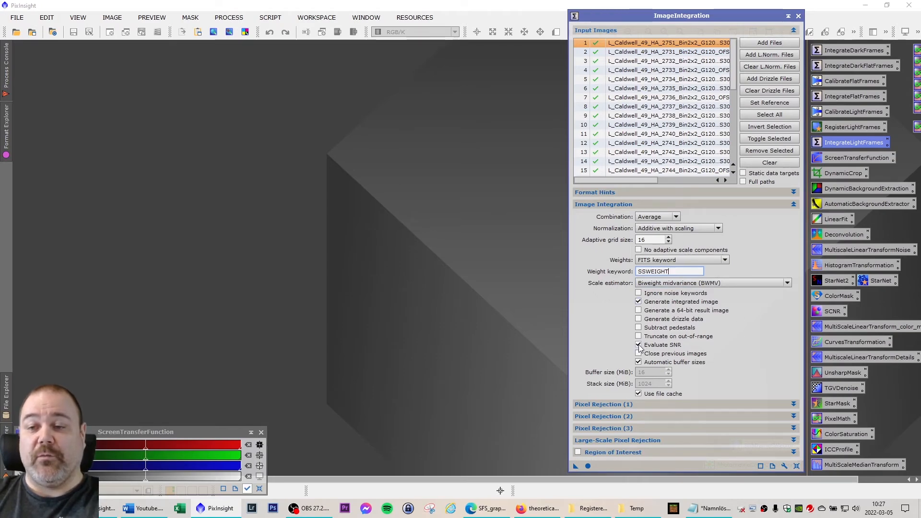
# Review the Evaluate SNR option and the settings in all three Pixel Rejection sections and Large-Scale Pixel Rejection, leaving the sections collapsed
pyautogui.moveTo(638, 346)
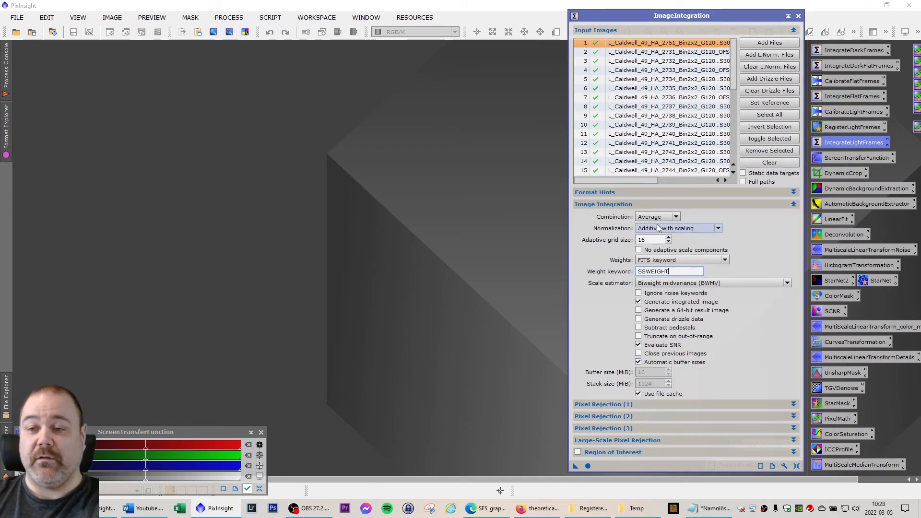
pyautogui.click(794, 204)
pyautogui.click(794, 216)
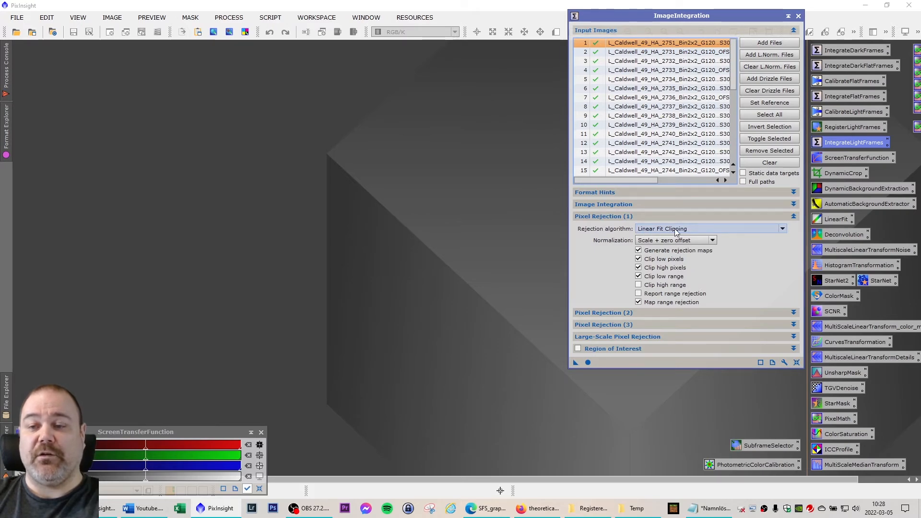
pyautogui.moveTo(674, 228)
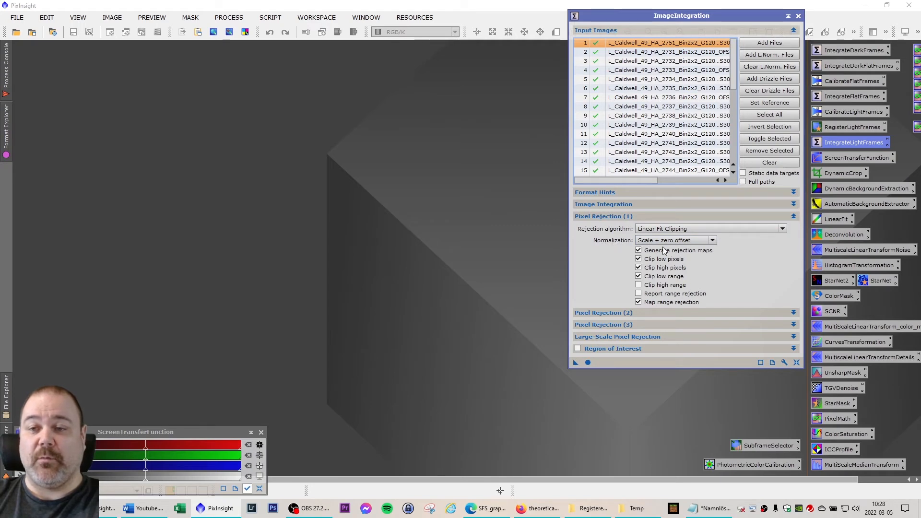
pyautogui.click(793, 313)
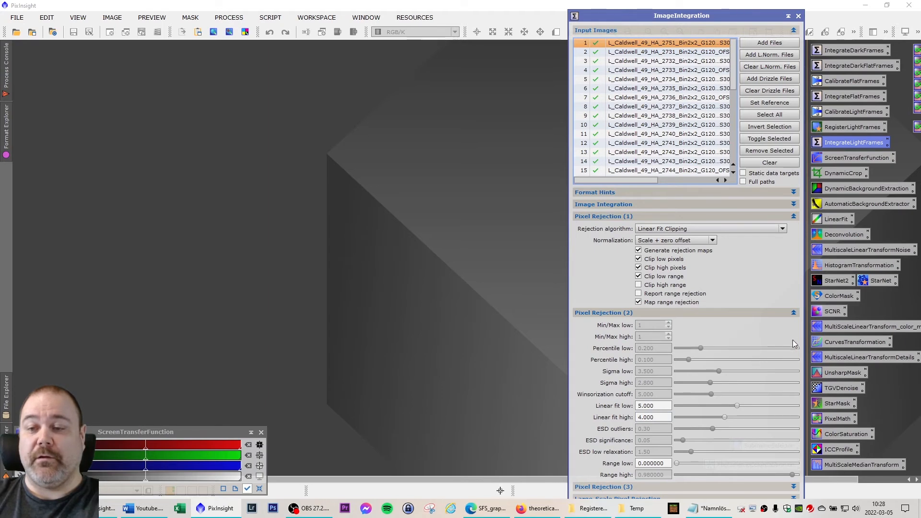
pyautogui.click(794, 313)
pyautogui.click(796, 326)
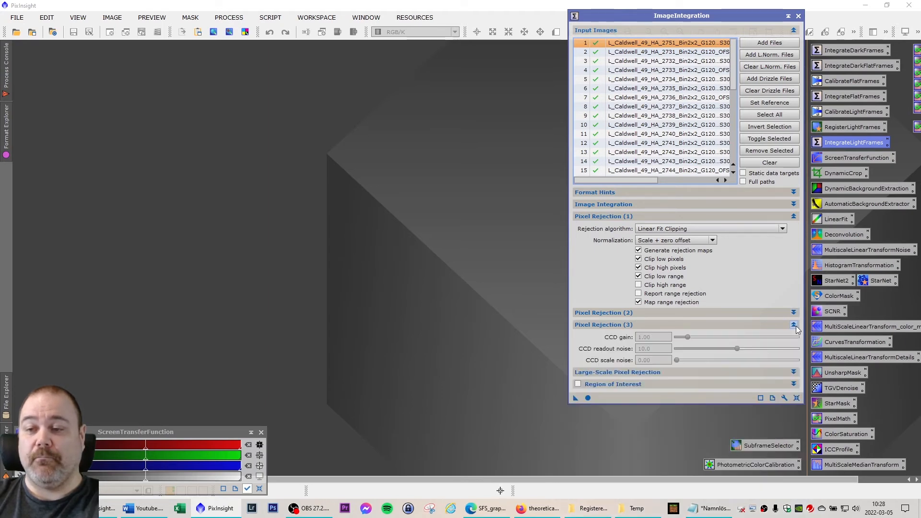
pyautogui.click(795, 326)
pyautogui.click(793, 338)
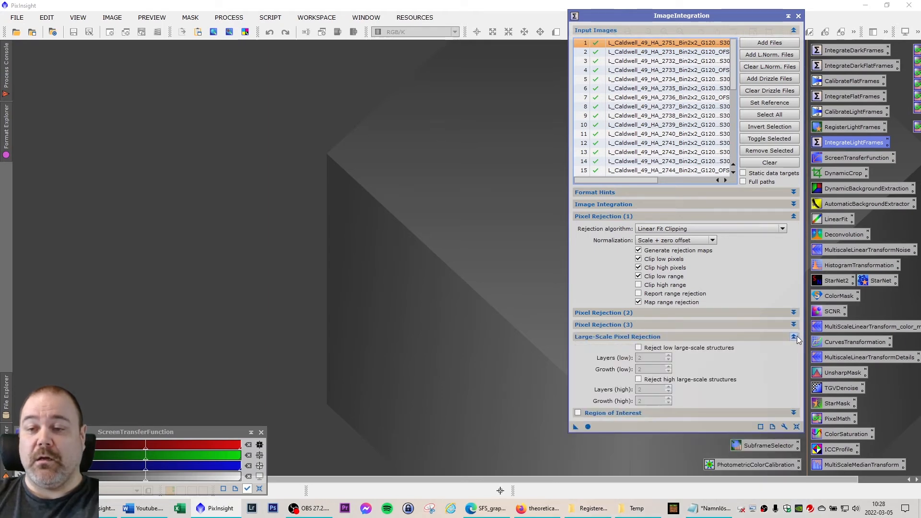
pyautogui.click(796, 335)
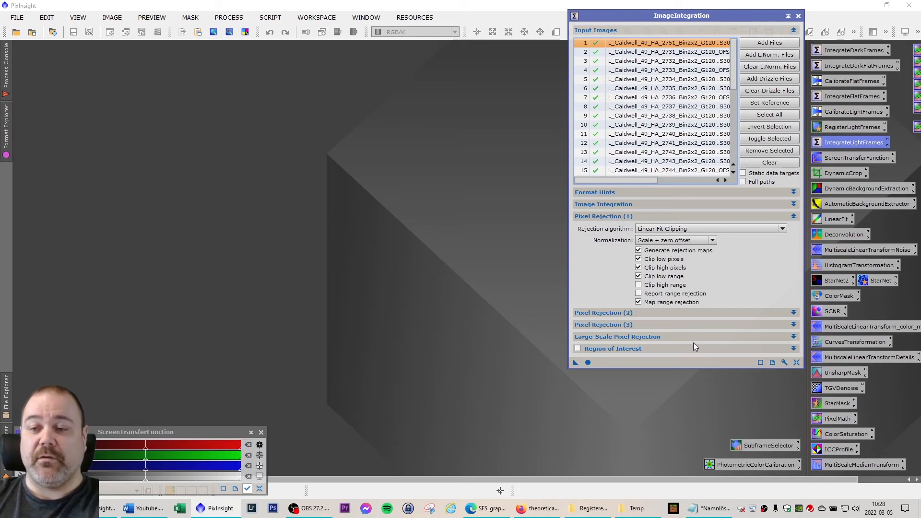
pyautogui.click(793, 216)
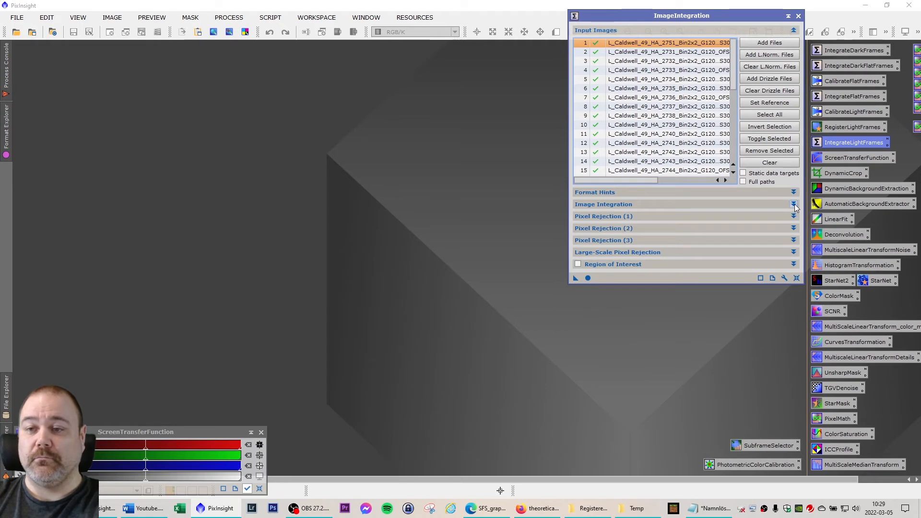
# Check the weights and weight keyword in the Image Integration settings and run the integration of the HA frames
pyautogui.click(794, 203)
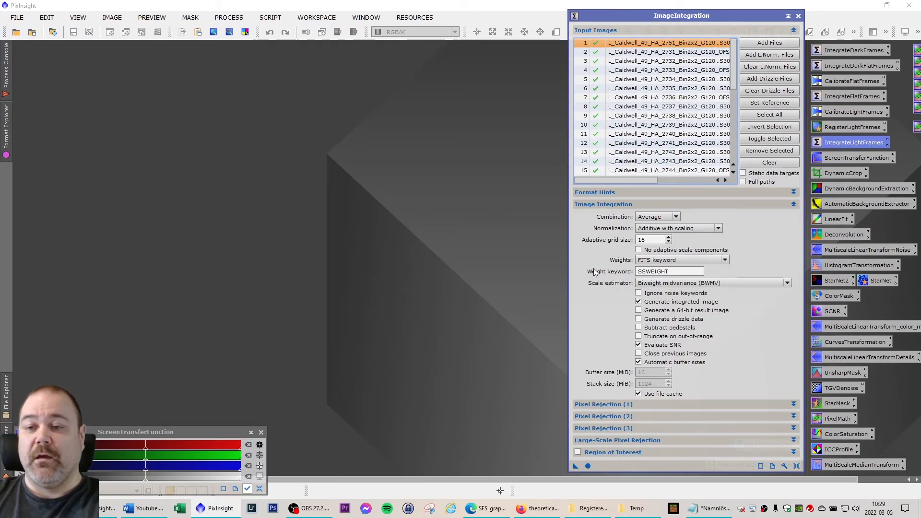
pyautogui.moveTo(590, 277)
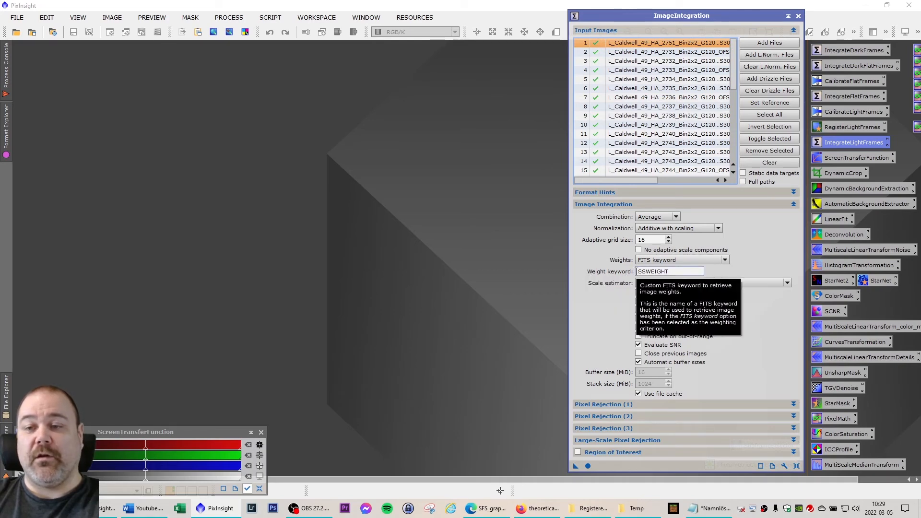
pyautogui.moveTo(637, 260)
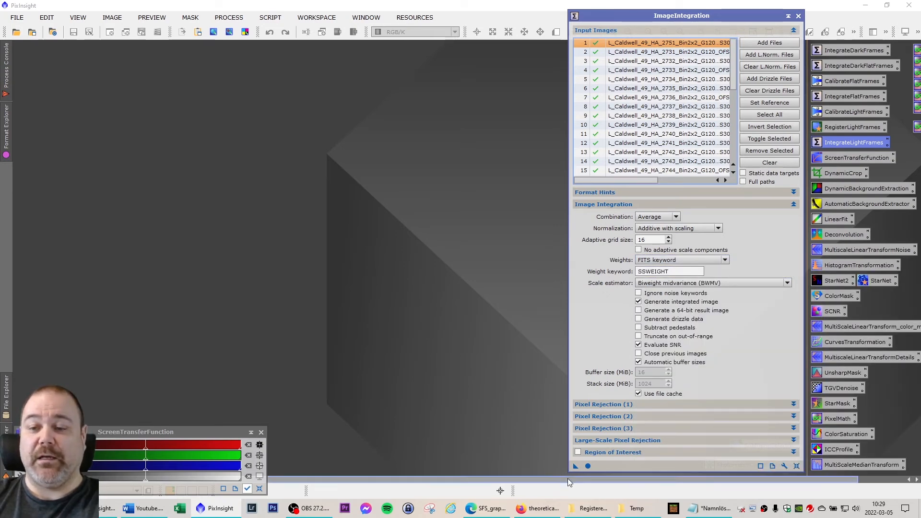
pyautogui.click(588, 465)
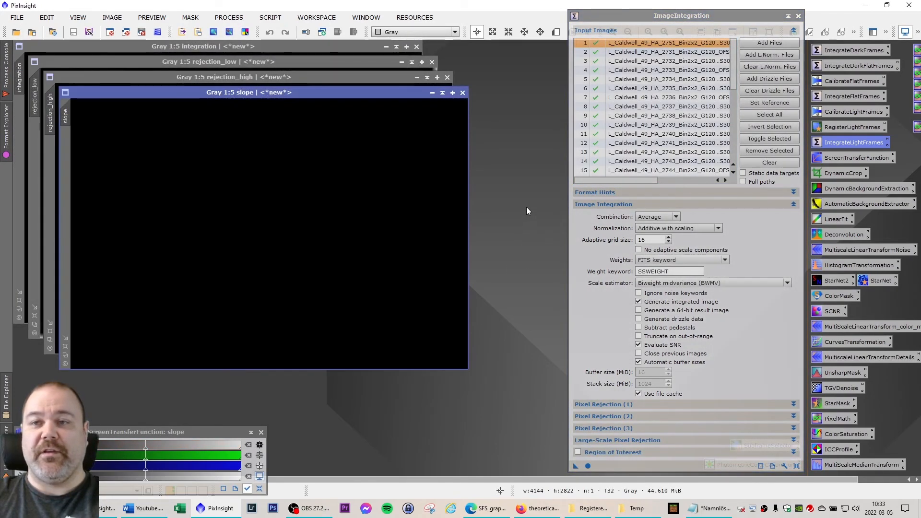
# Close the slope, rejection_high and rejection_low images from the HA run, leaving only the integration image open
pyautogui.click(462, 92)
pyautogui.click(446, 77)
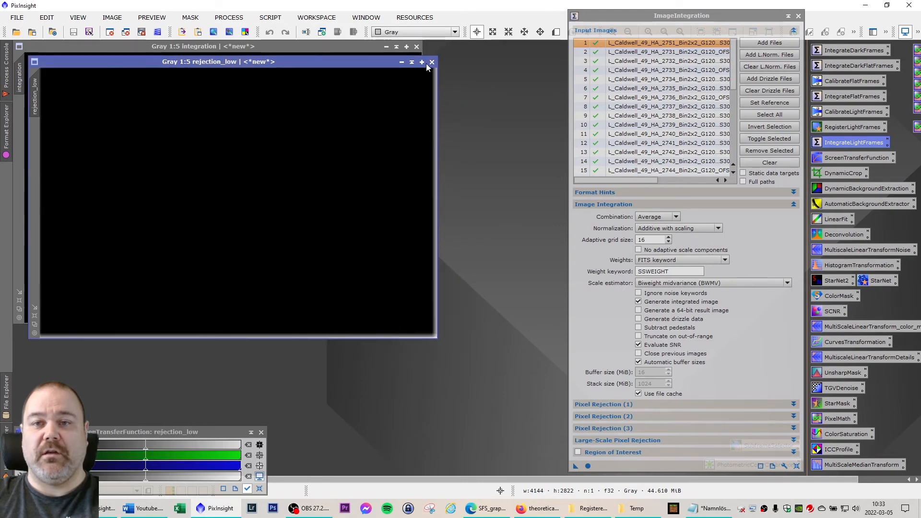
pyautogui.click(431, 62)
pyautogui.moveTo(232, 48); pyautogui.dragTo(246, 57)
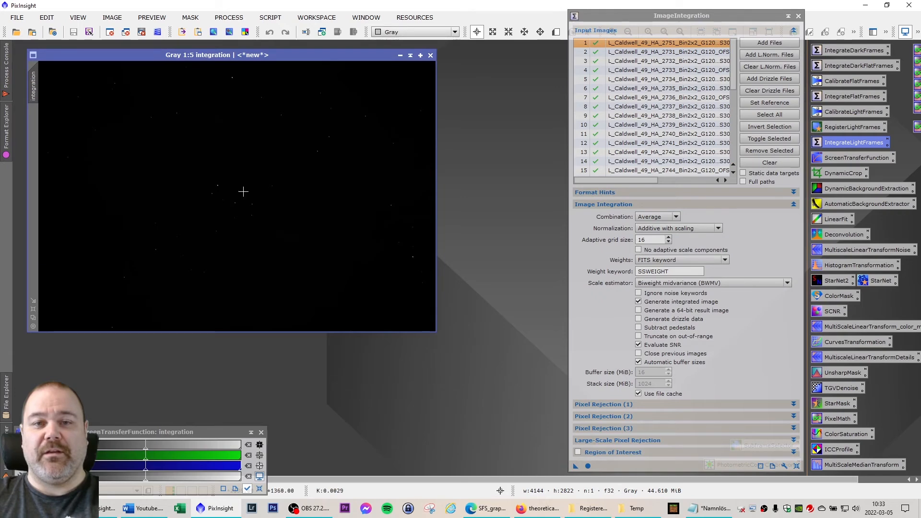
# Save the HA integration image as MasterLightHA in XISF format in the Caldwell 49 folder and close the image
pyautogui.click(17, 18)
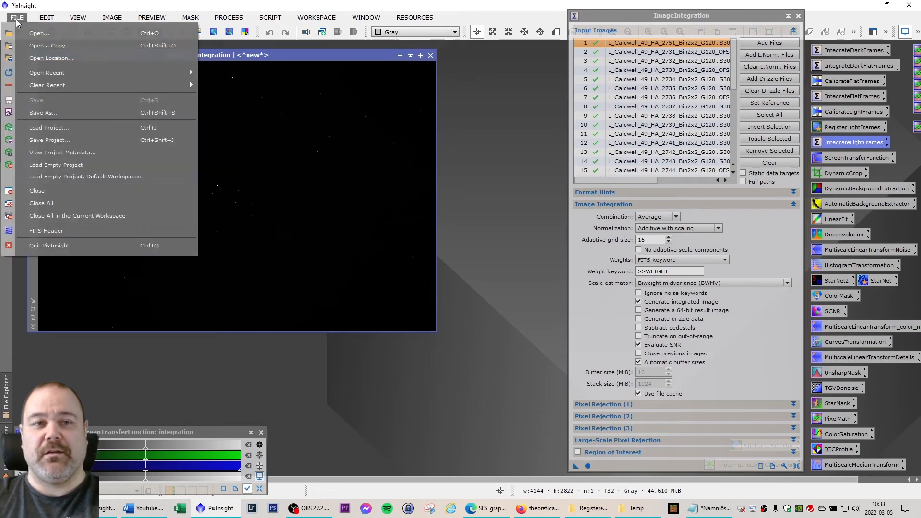
pyautogui.click(52, 108)
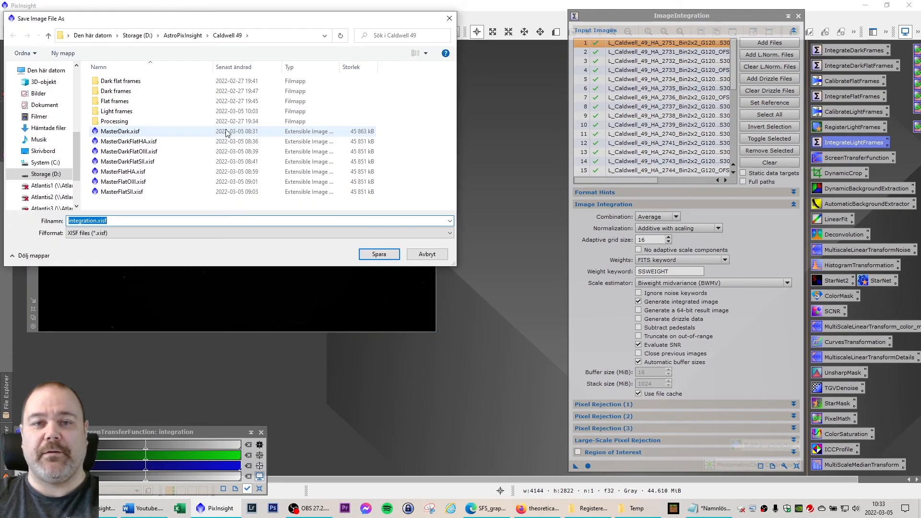
pyautogui.moveTo(207, 24); pyautogui.dragTo(314, 36)
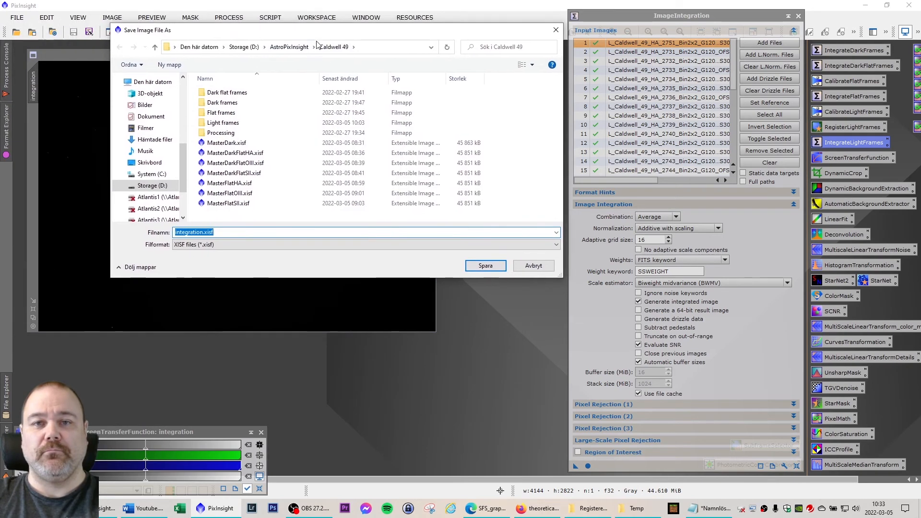
pyautogui.click(288, 47)
pyautogui.doubleClick(228, 92)
pyautogui.click(249, 231)
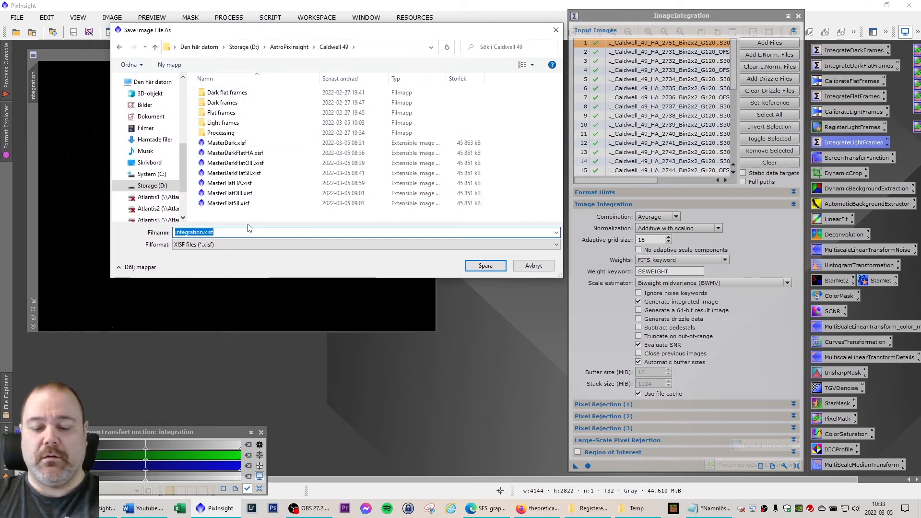
pyautogui.write('MasterL')
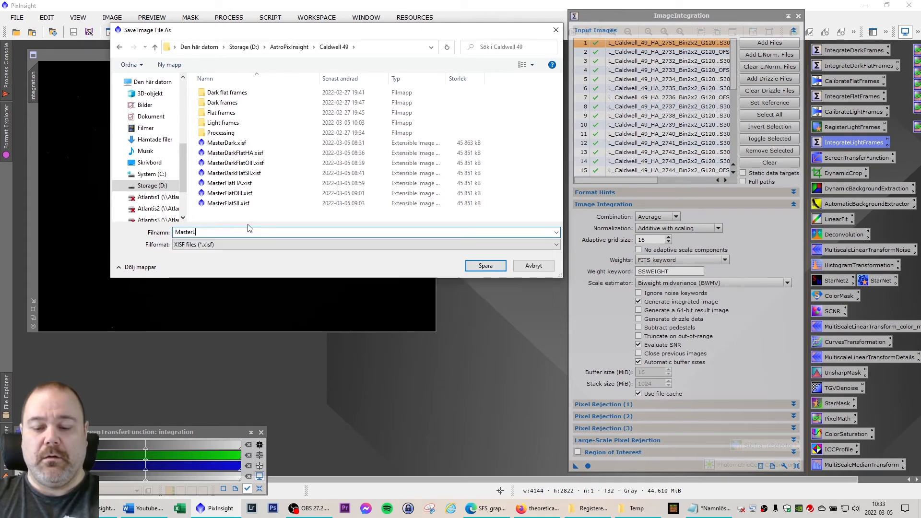
pyautogui.write('ightHA')
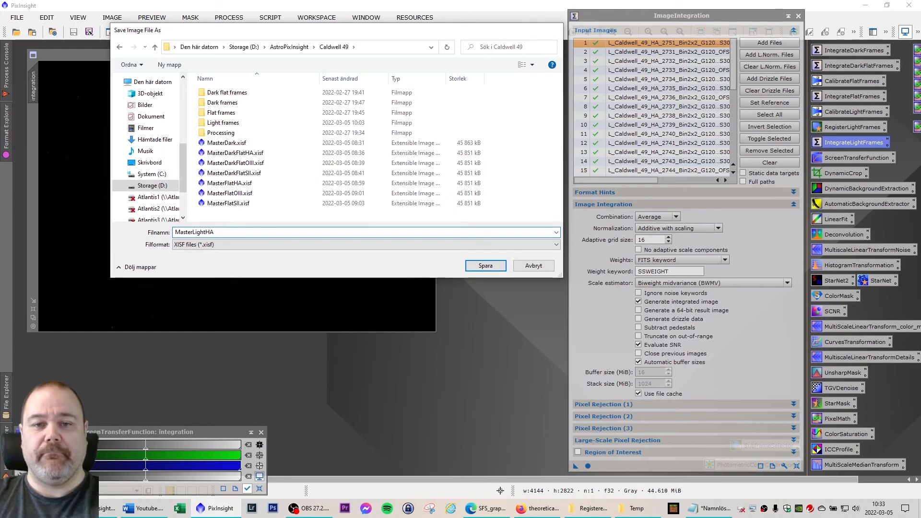
pyautogui.press('Return')
pyautogui.press('Return')
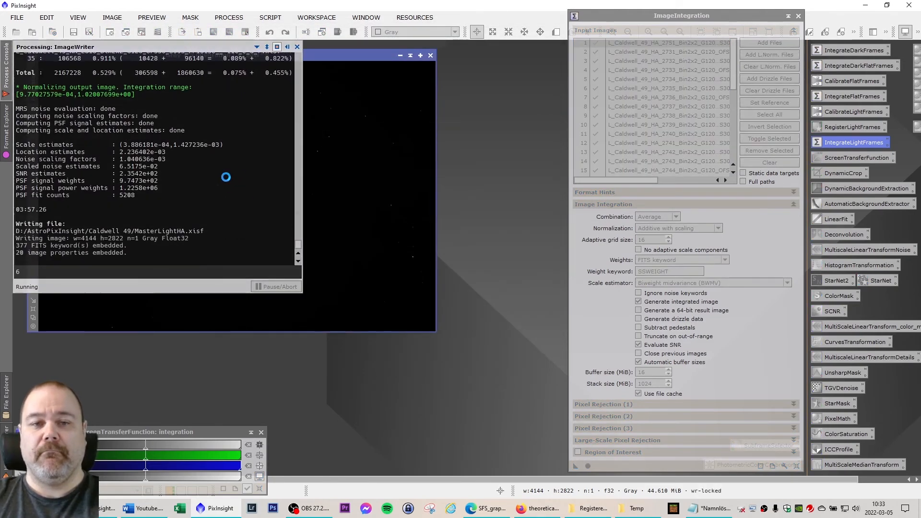
pyautogui.click(430, 56)
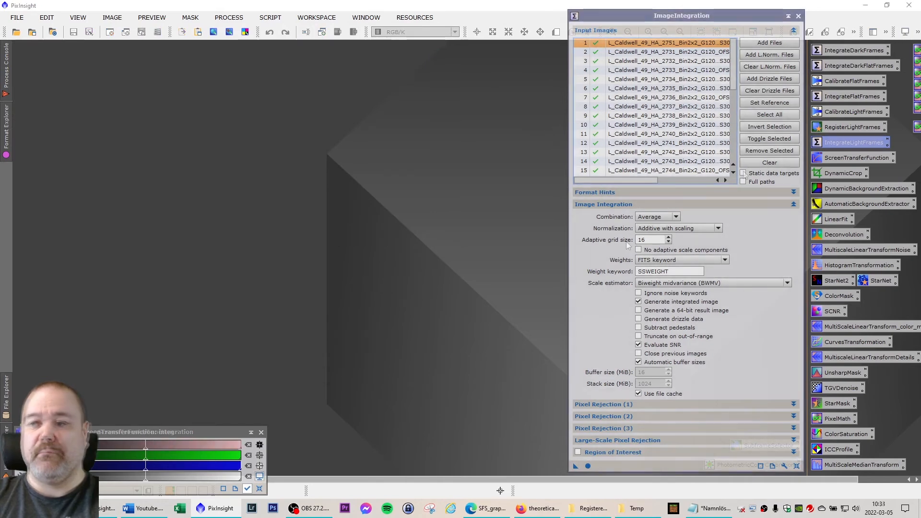
# Clear the HA input images and add all registered OIII frames from 2760 to 2785 from RegisteredLights
pyautogui.click(768, 163)
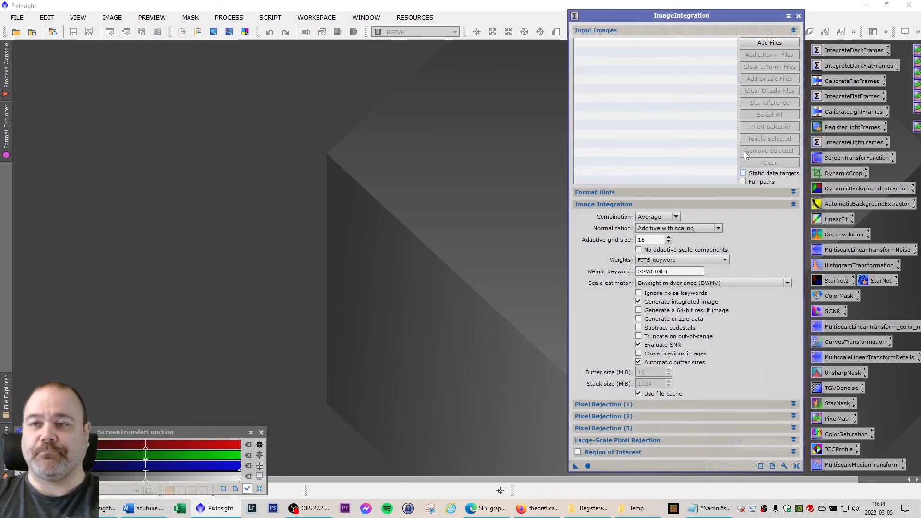
pyautogui.click(762, 43)
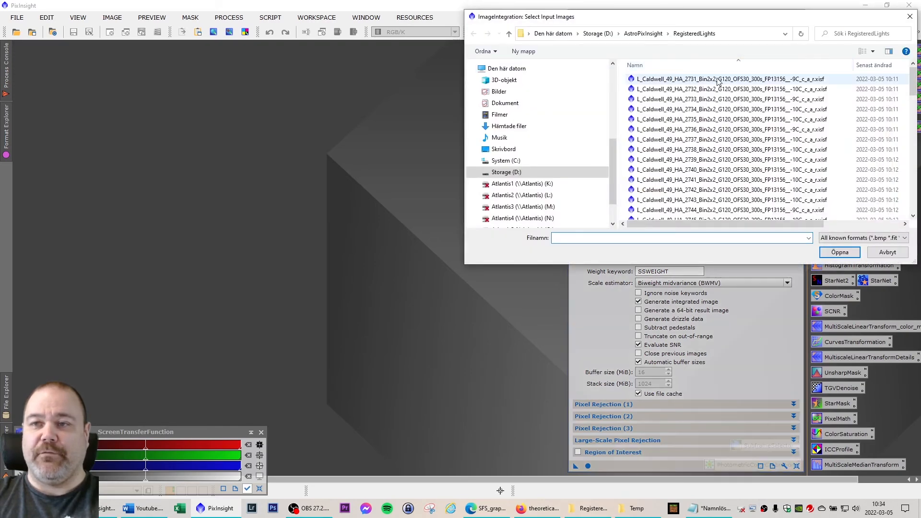
pyautogui.scroll(-3, 688, 143)
pyautogui.scroll(-2, 686, 150)
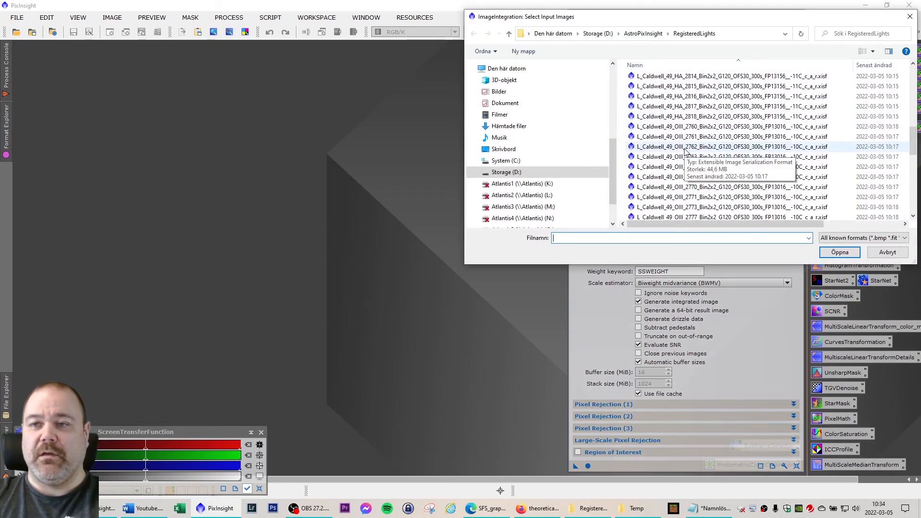
pyautogui.click(681, 130)
pyautogui.scroll(-2, 708, 154)
pyautogui.scroll(-3, 711, 157)
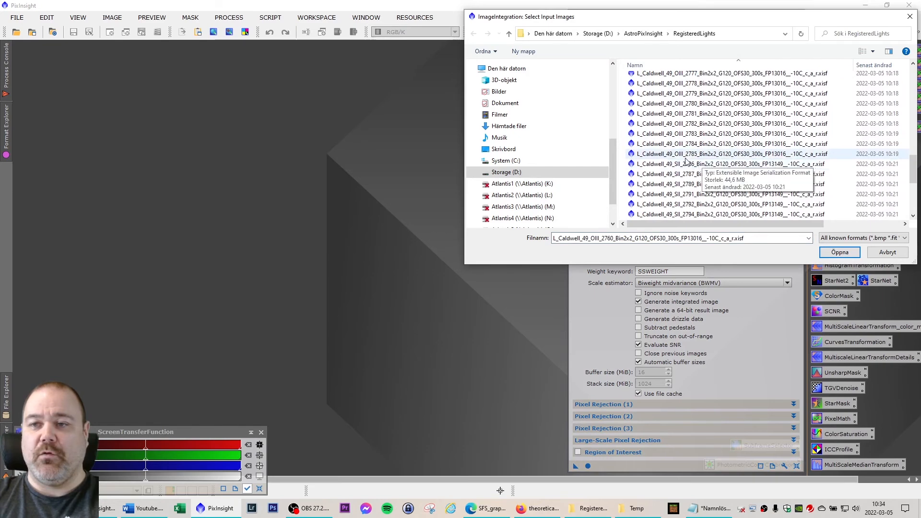
pyautogui.keyDown('shift'); pyautogui.click(690, 155); pyautogui.keyUp('shift')
pyautogui.click(823, 253)
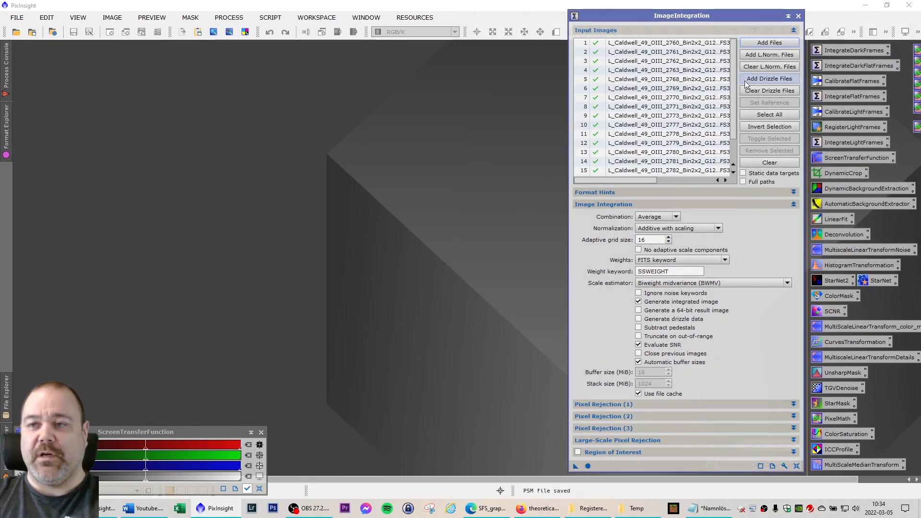
pyautogui.scroll(-1, 732, 109)
pyautogui.scroll(3, 729, 96)
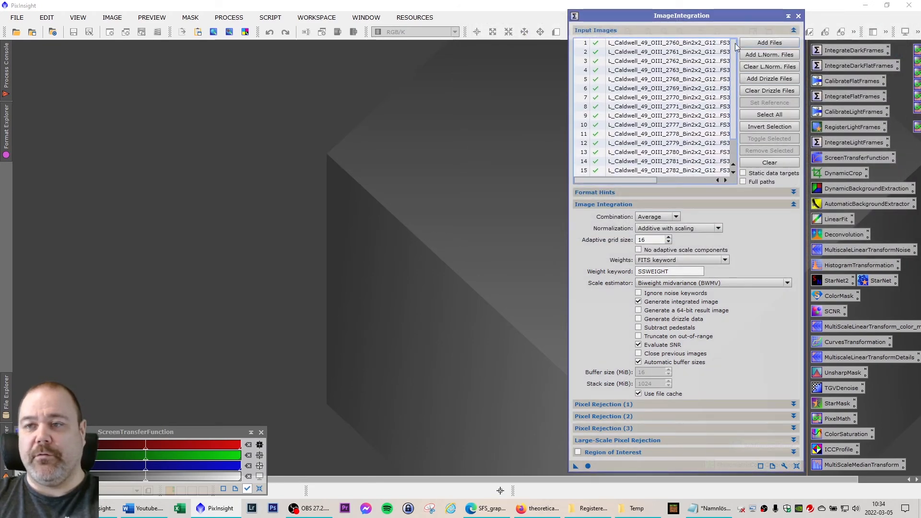
# Look up the OIII reference number in the notes and set OIII frame 2785 as the integration reference
pyautogui.hotkey('alt', 'Tab')
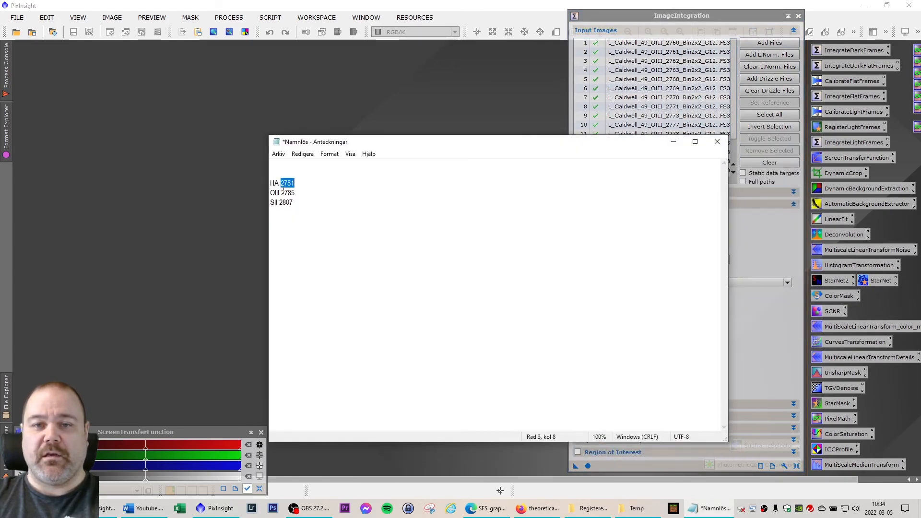
pyautogui.click(287, 194)
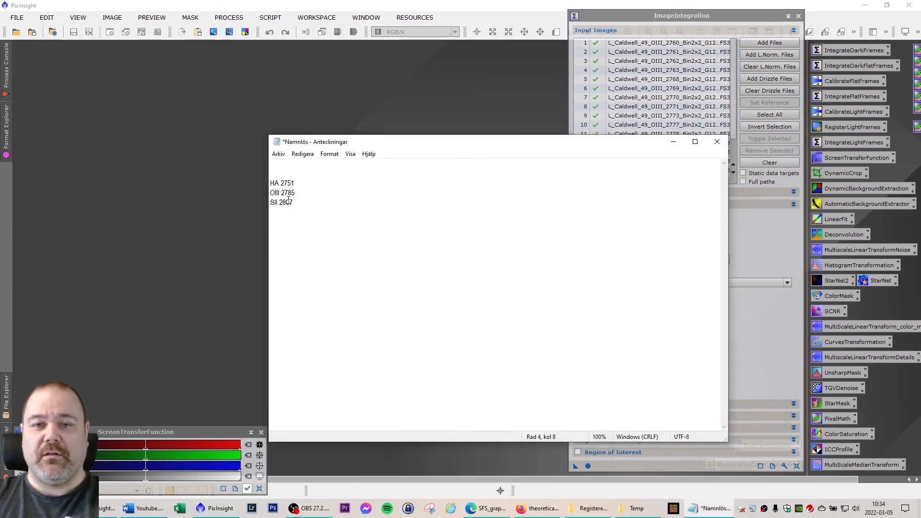
pyautogui.click(673, 141)
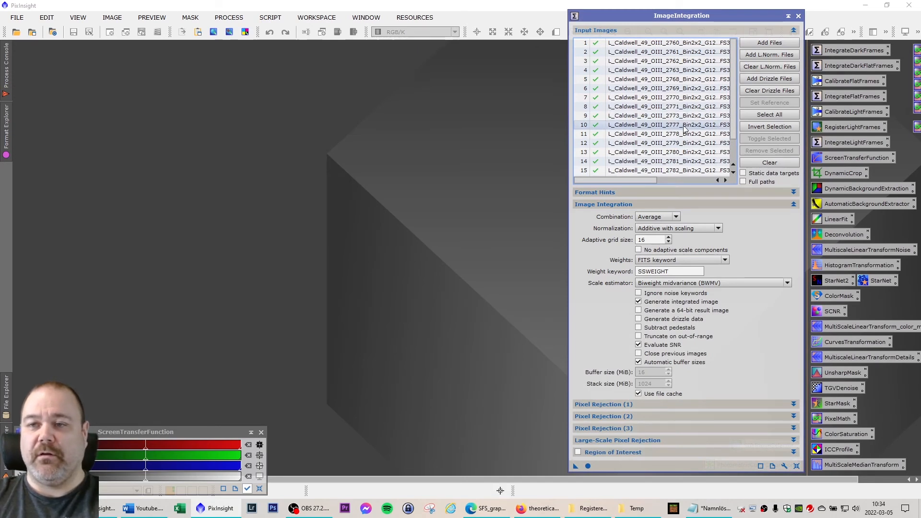
pyautogui.scroll(-1, 683, 138)
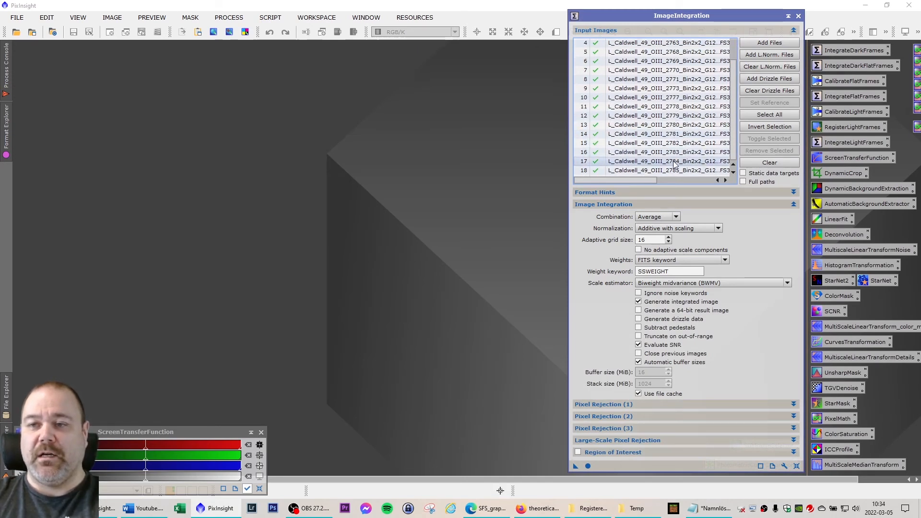
pyautogui.click(665, 171)
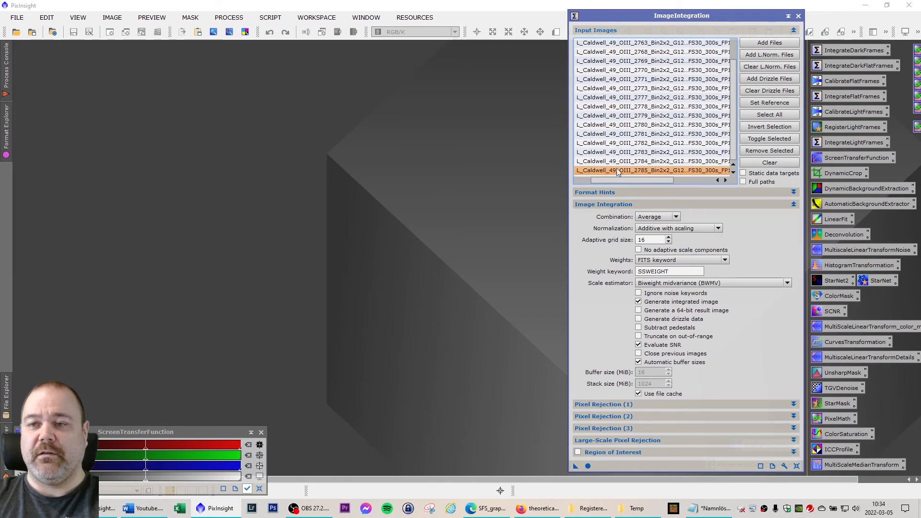
pyautogui.click(770, 102)
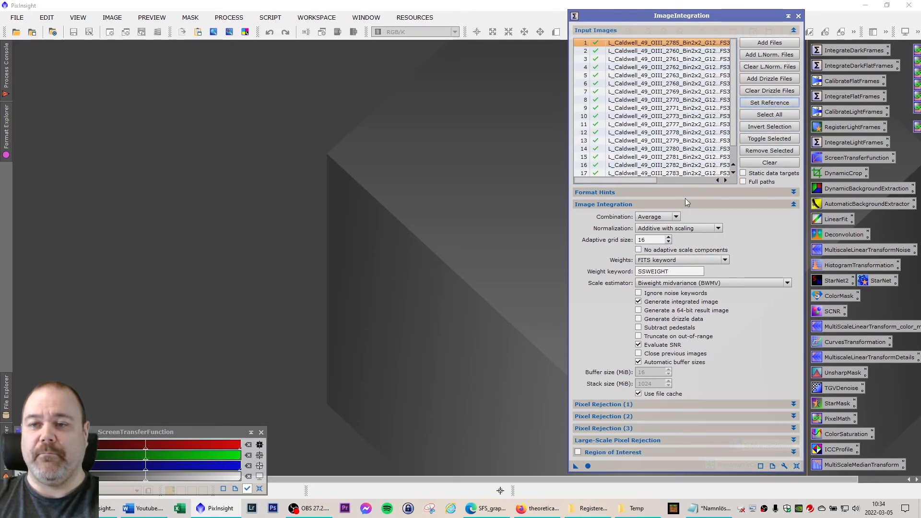
# Check the weight keyword and run ImageIntegration on the OIII frames
pyautogui.click(646, 271)
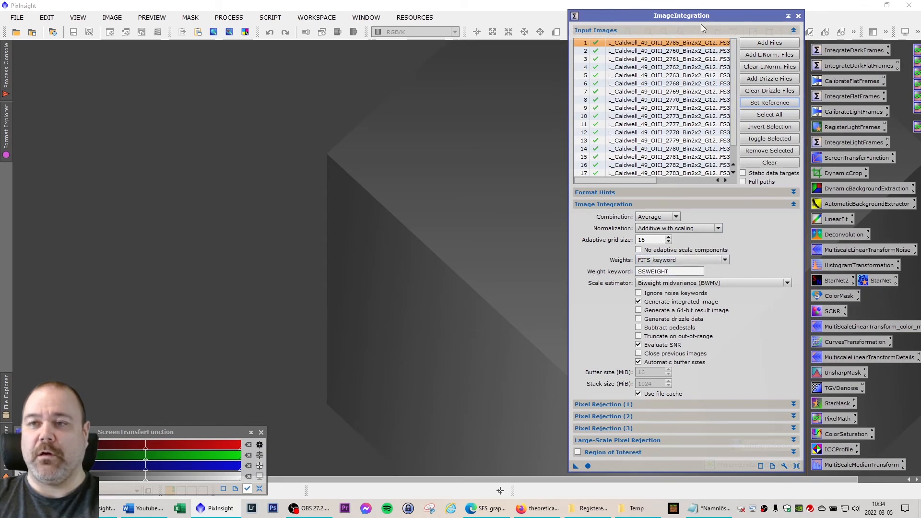
pyautogui.moveTo(702, 18); pyautogui.dragTo(698, 16)
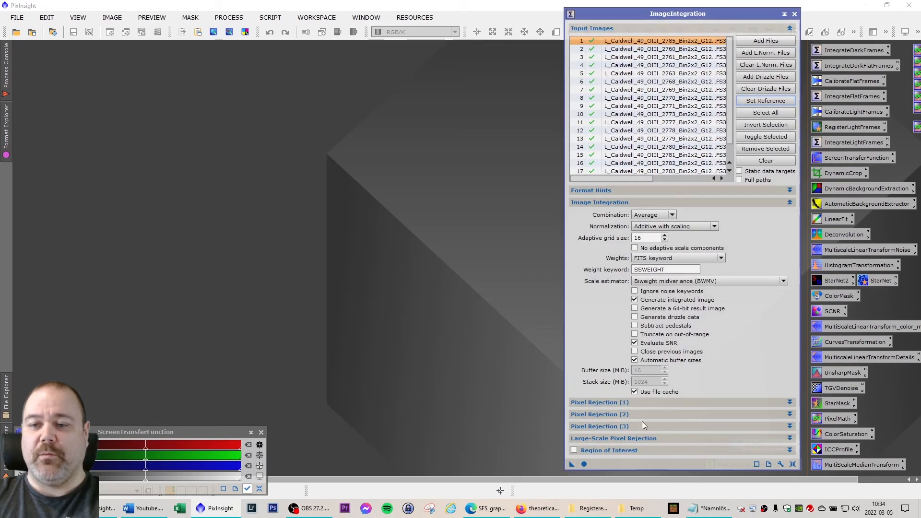
pyautogui.click(583, 464)
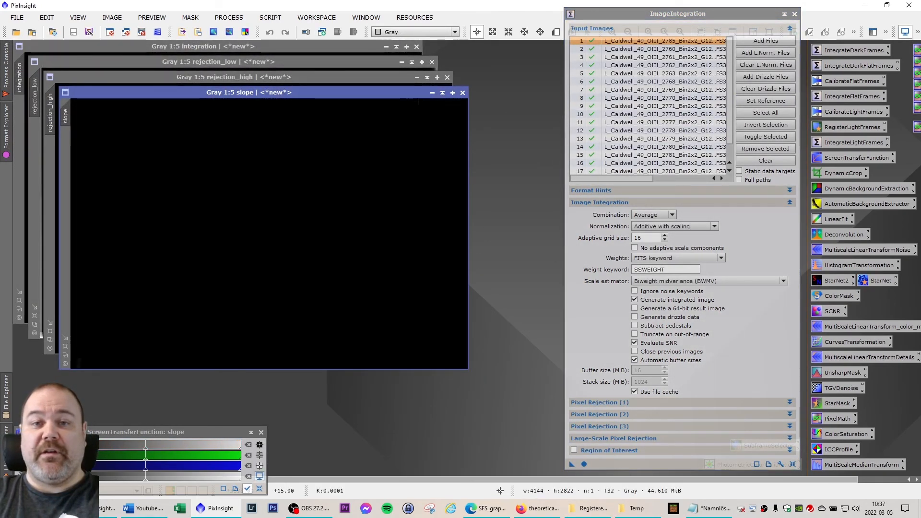
# Close the slope, rejection_high and rejection_low images from the OIII run, leaving only the integration image open
pyautogui.click(463, 93)
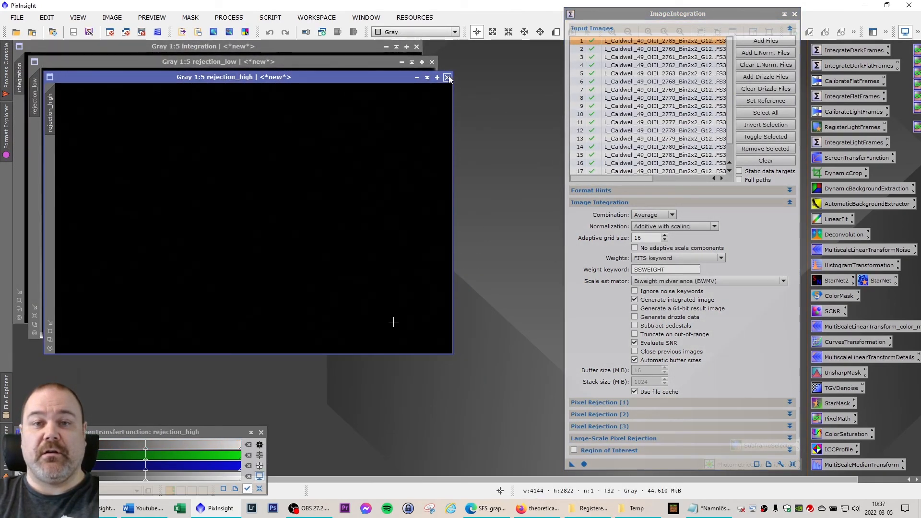
pyautogui.click(447, 77)
pyautogui.click(432, 62)
pyautogui.moveTo(242, 48); pyautogui.dragTo(252, 59)
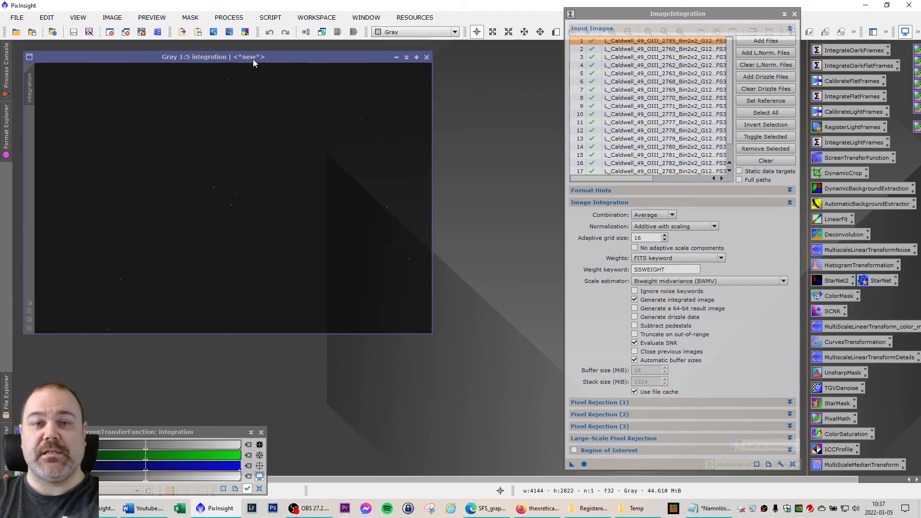
# Save the OIII integration image as MasterLightOIII in XISF format in the Caldwell 49 folder and close it
pyautogui.click(17, 18)
pyautogui.click(68, 109)
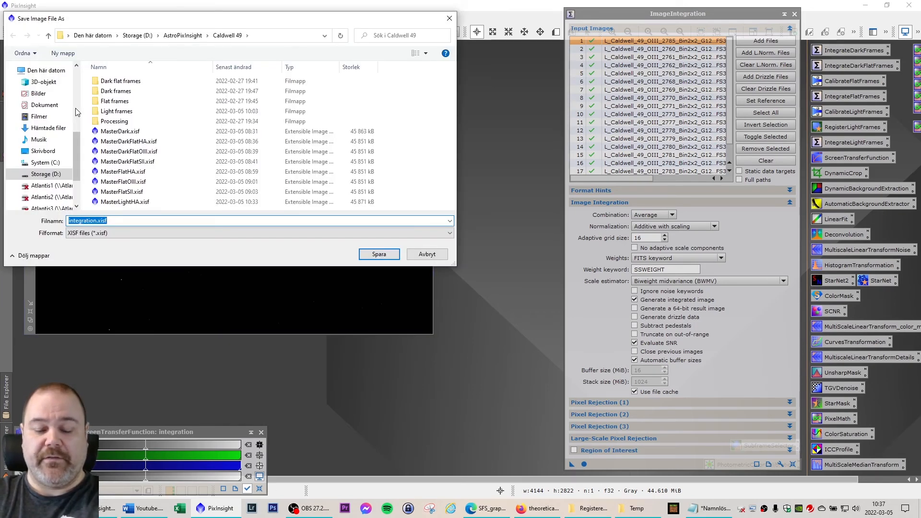
pyautogui.write('Master')
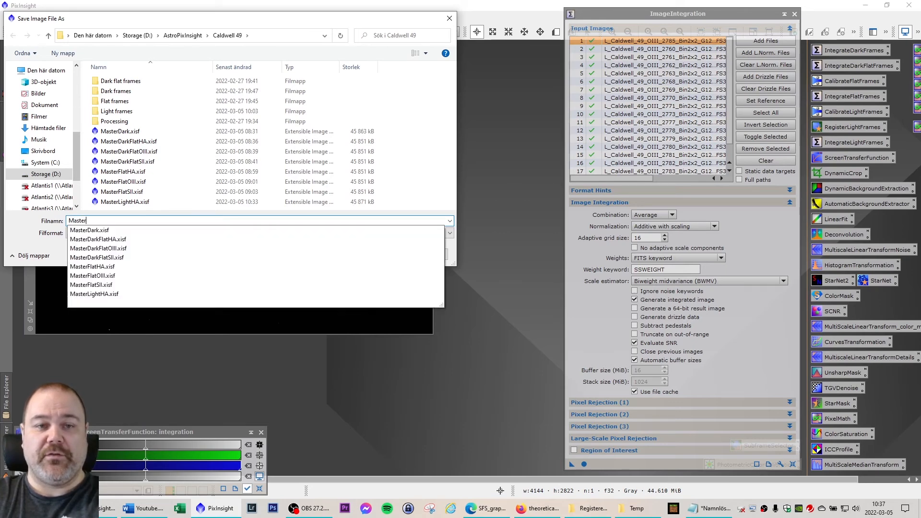
pyautogui.write('LightOIII')
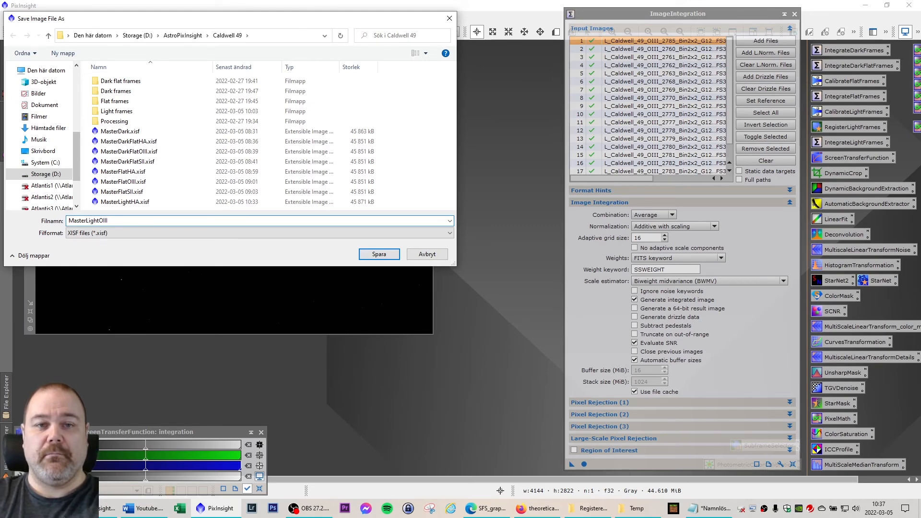
pyautogui.press('Return')
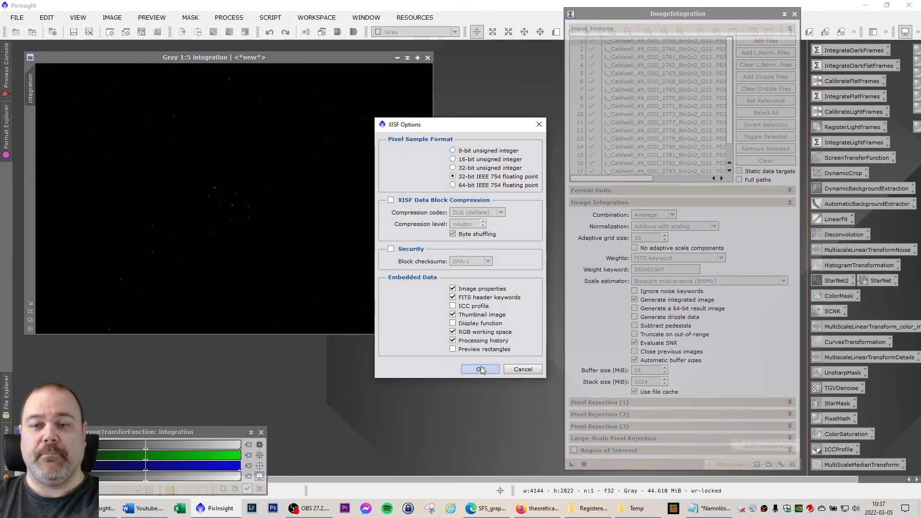
pyautogui.click(480, 369)
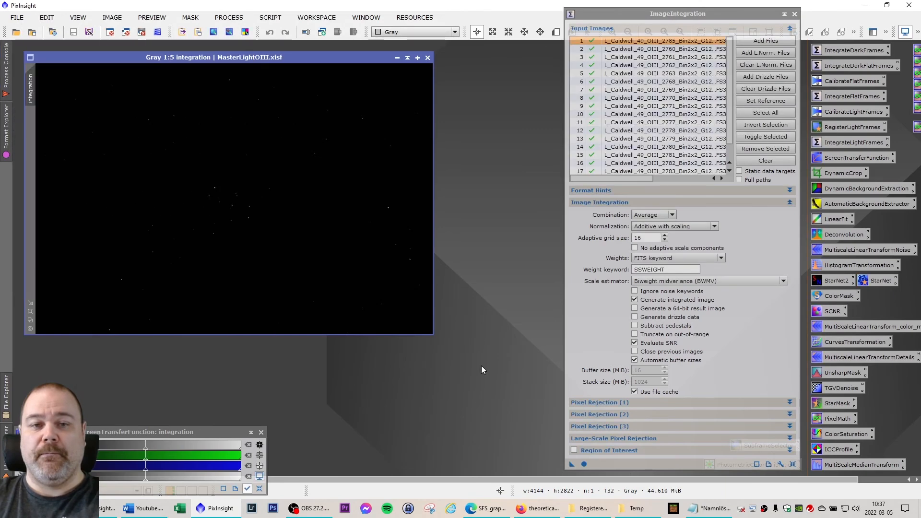
pyautogui.click(427, 57)
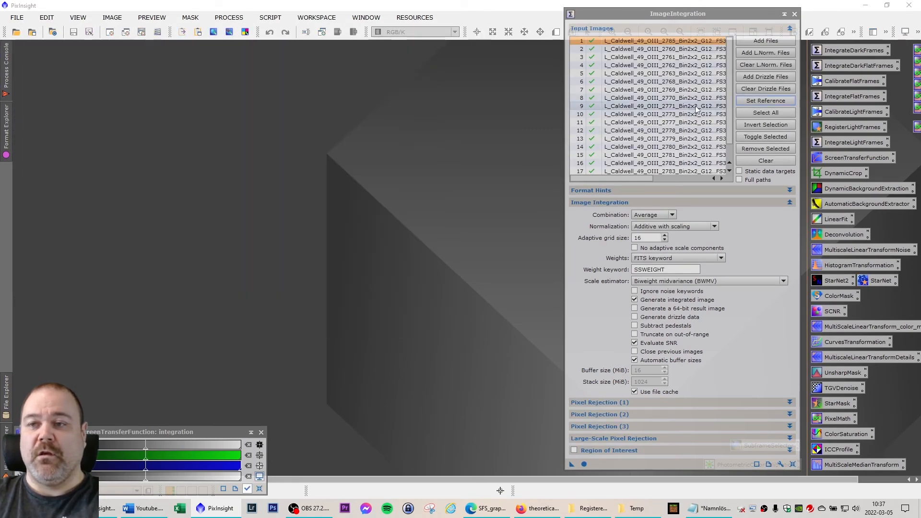
# Clear the OIII input images and add all registered SII frames from 2786 to 2810 from RegisteredLights
pyautogui.click(772, 162)
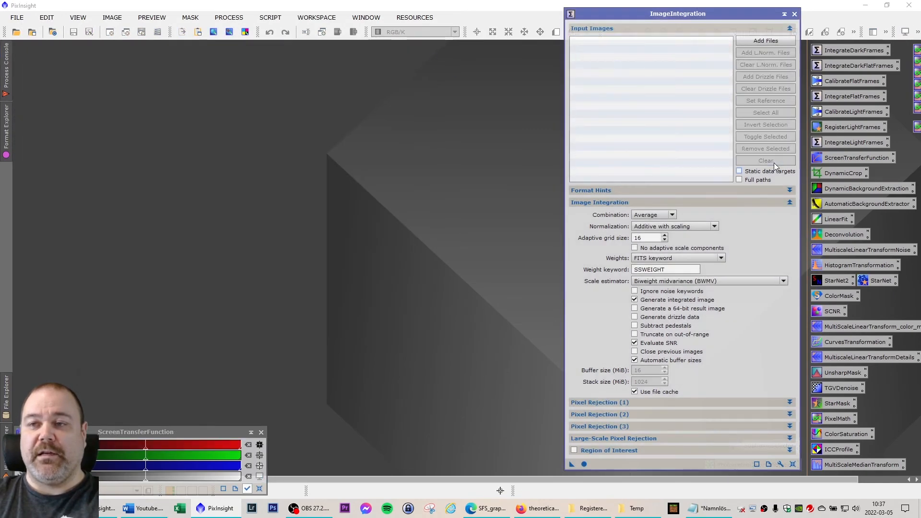
pyautogui.click(764, 41)
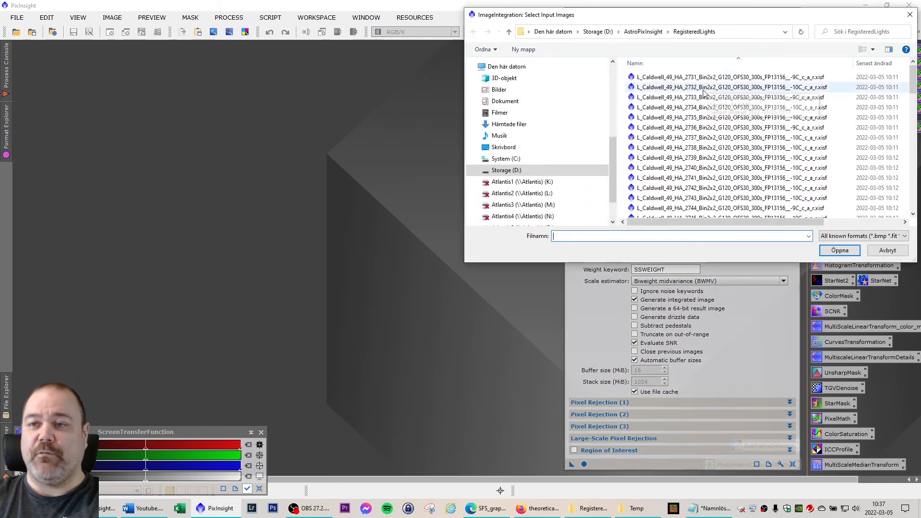
pyautogui.scroll(-5, 710, 176)
pyautogui.scroll(-1, 710, 176)
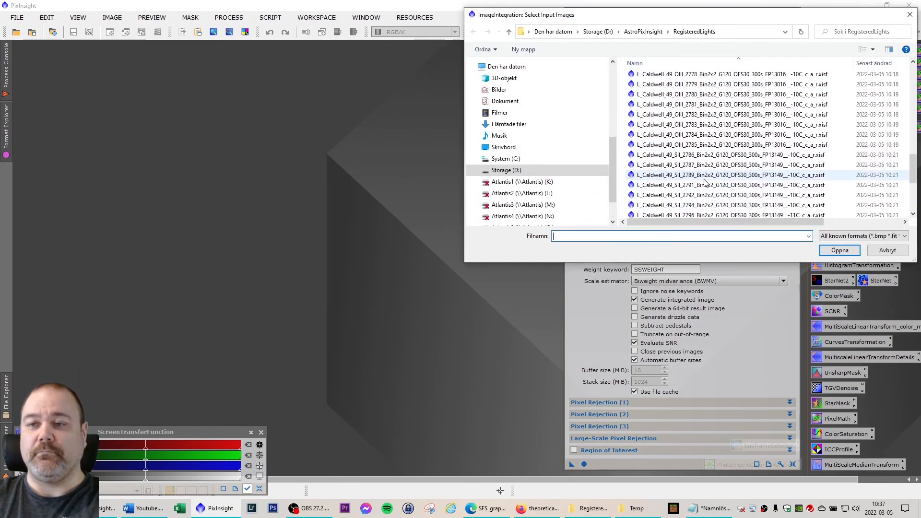
pyautogui.click(684, 157)
pyautogui.scroll(-5, 683, 161)
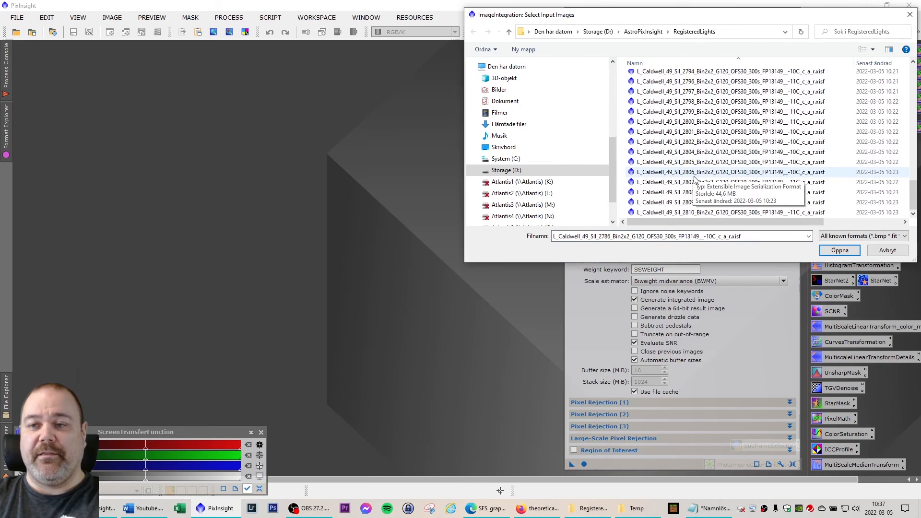
pyautogui.keyDown('shift'); pyautogui.click(684, 212); pyautogui.keyUp('shift')
pyautogui.click(839, 250)
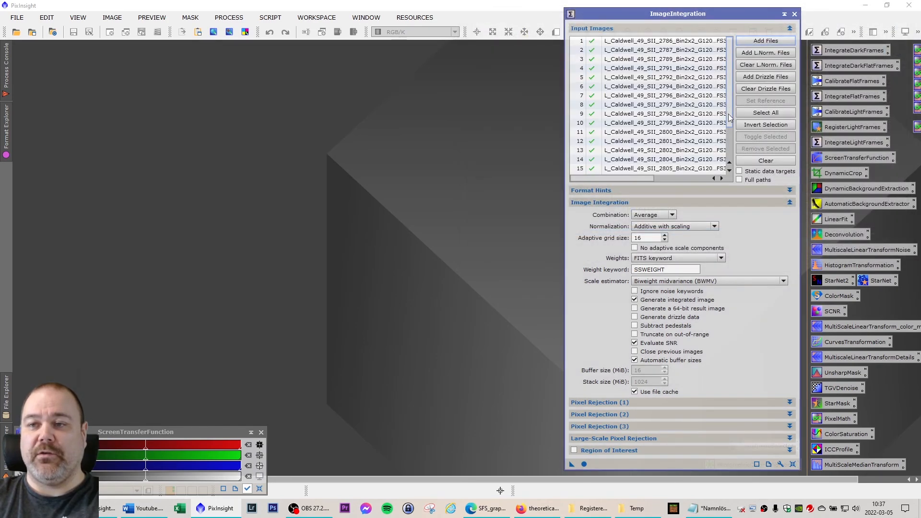
pyautogui.scroll(2, 733, 128)
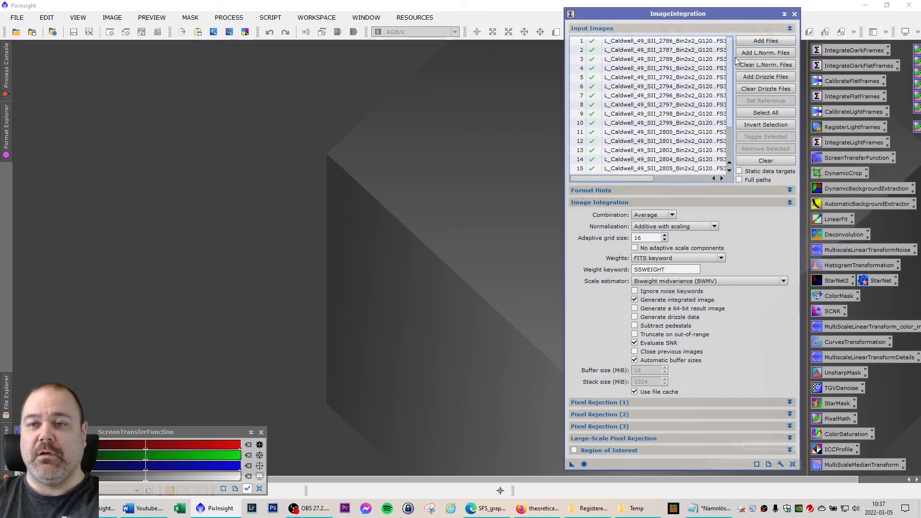
# Set SII frame 2807, as listed in the notes, as the integration reference and run ImageIntegration on the SII frames
pyautogui.hotkey('alt', 'Tab')
pyautogui.hotkey('alt', 'Tab')
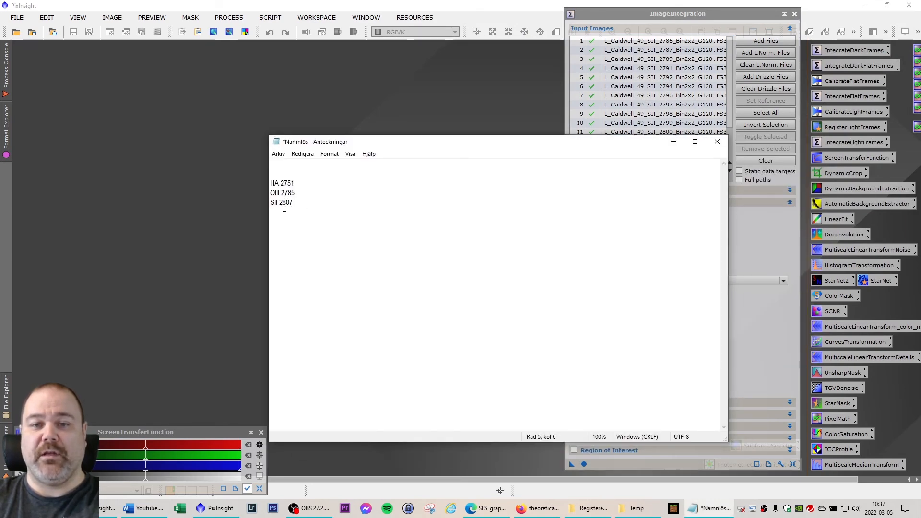
pyautogui.hotkey('alt', 'Tab')
pyautogui.scroll(-2, 692, 135)
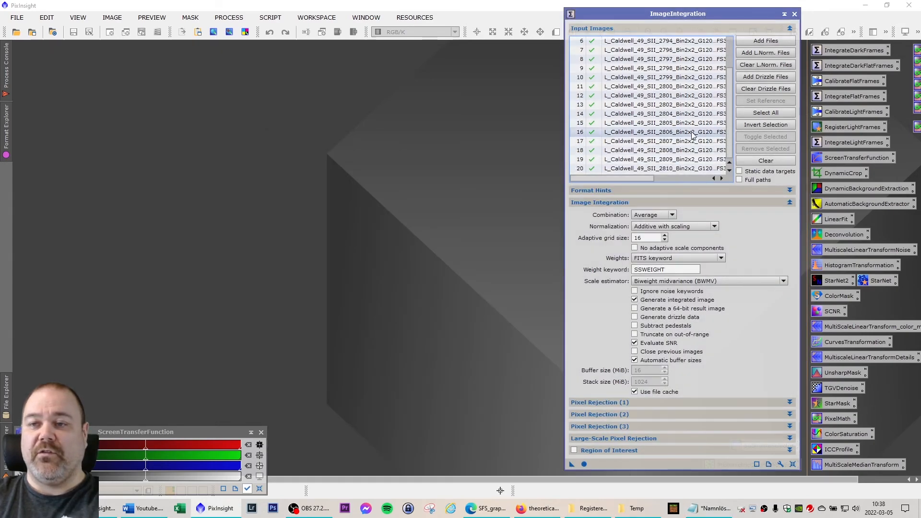
pyautogui.click(655, 141)
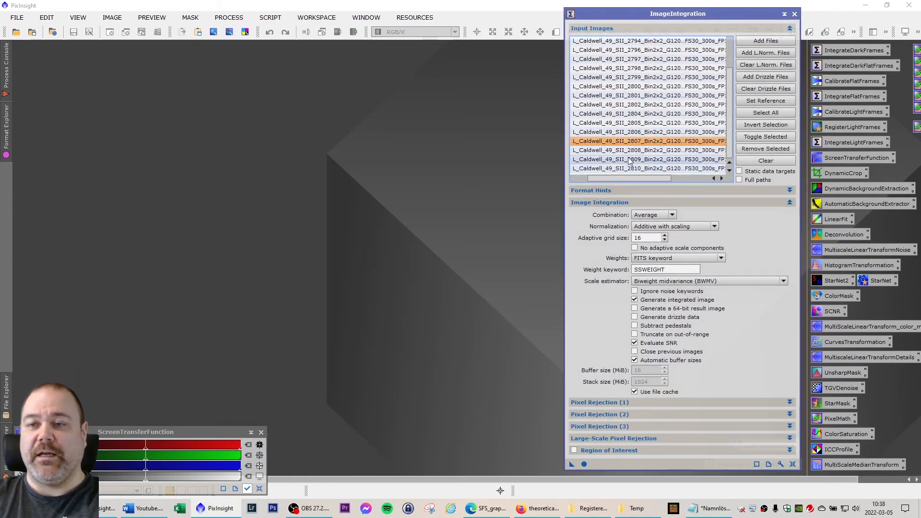
pyautogui.click(766, 102)
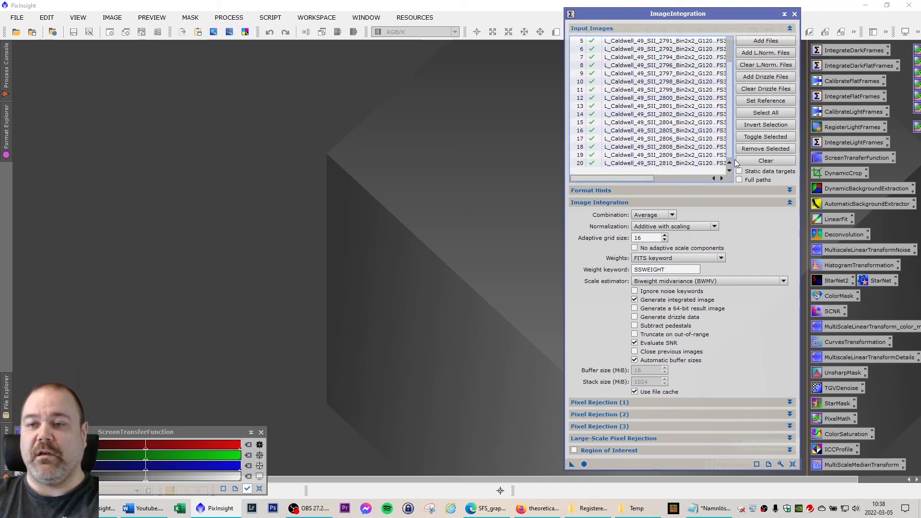
pyautogui.click(584, 465)
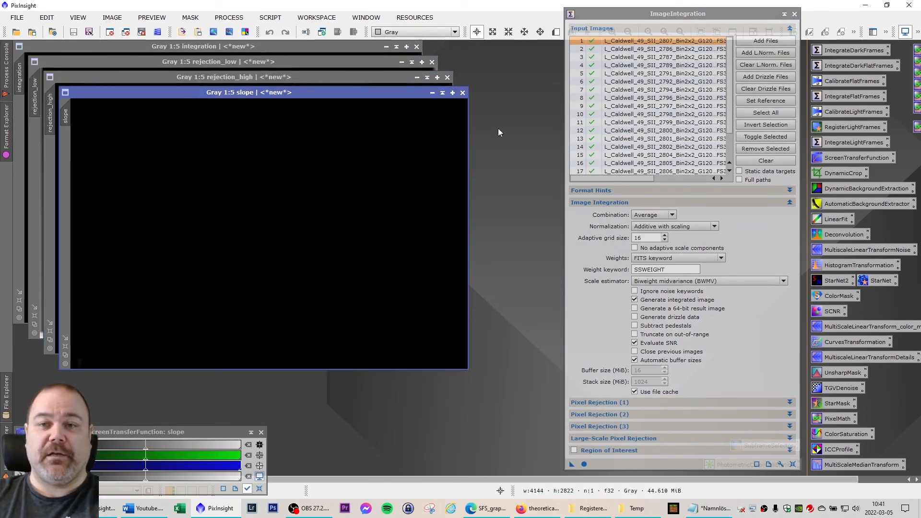
# Close the slope, rejection_high and rejection_low images from the SII run, keeping only the integration image open
pyautogui.click(463, 93)
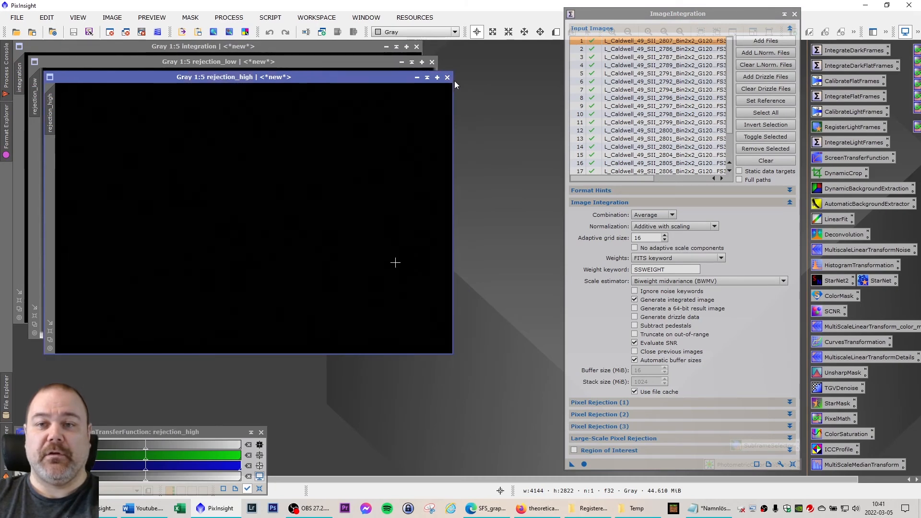
pyautogui.click(448, 78)
pyautogui.click(432, 62)
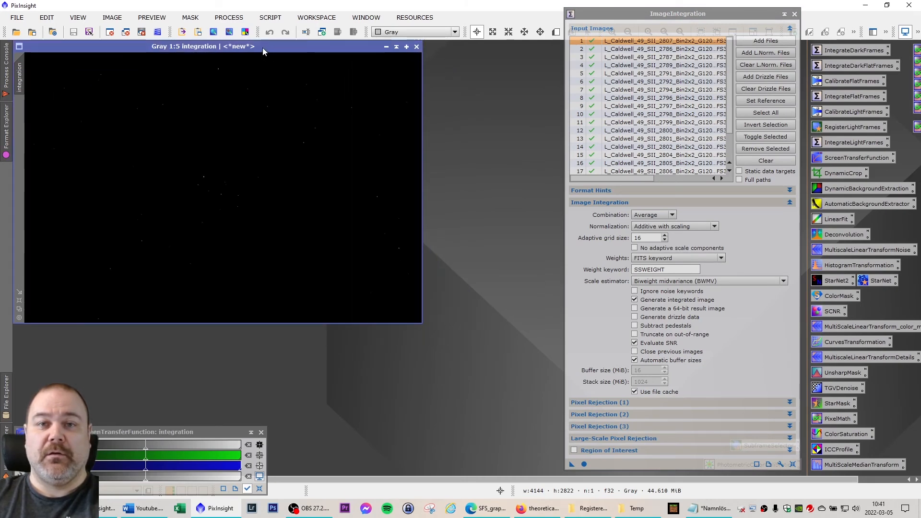
pyautogui.moveTo(263, 47); pyautogui.dragTo(269, 55)
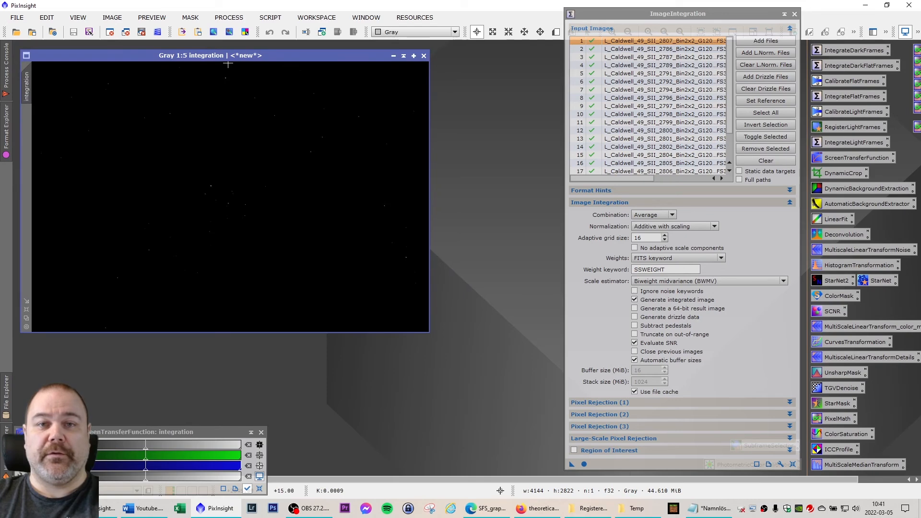
# Save the SII integration image as MasterLightSII in XISF format in the Caldwell 49 folder and close it
pyautogui.click(14, 18)
pyautogui.click(68, 113)
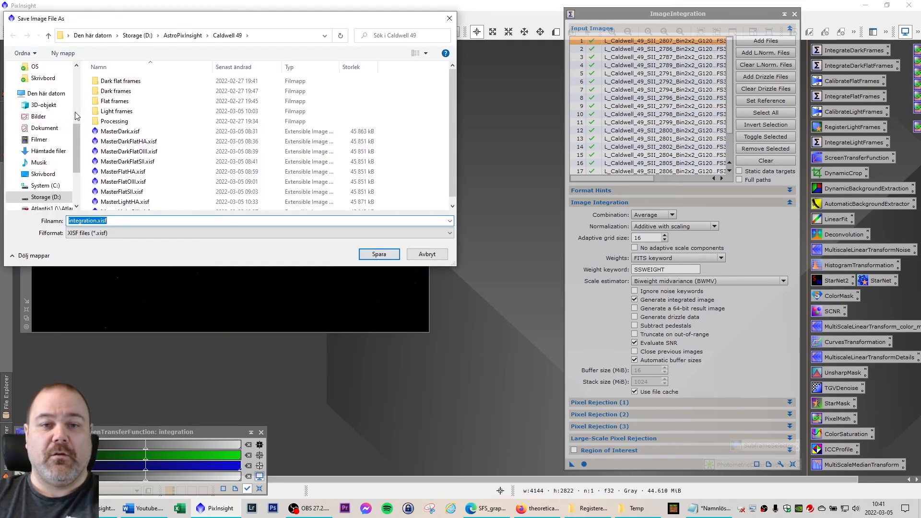
pyautogui.write('Master')
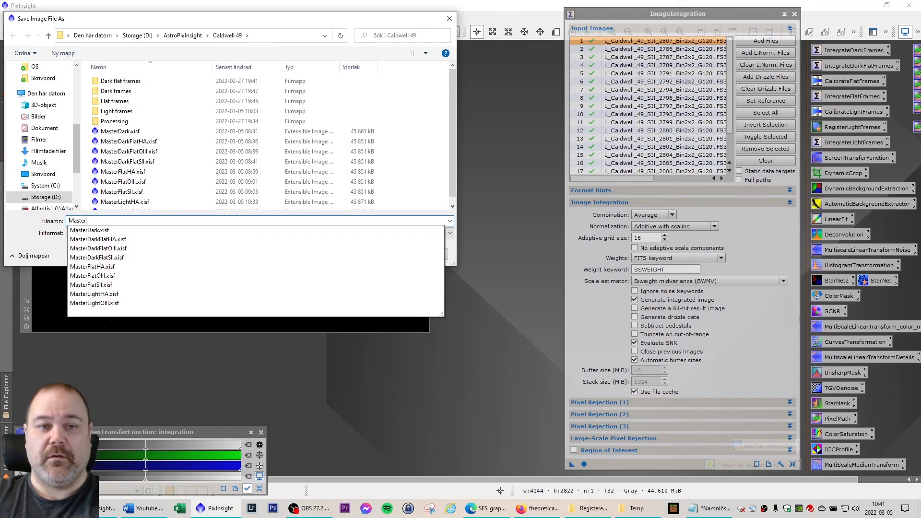
pyautogui.write('LightSII')
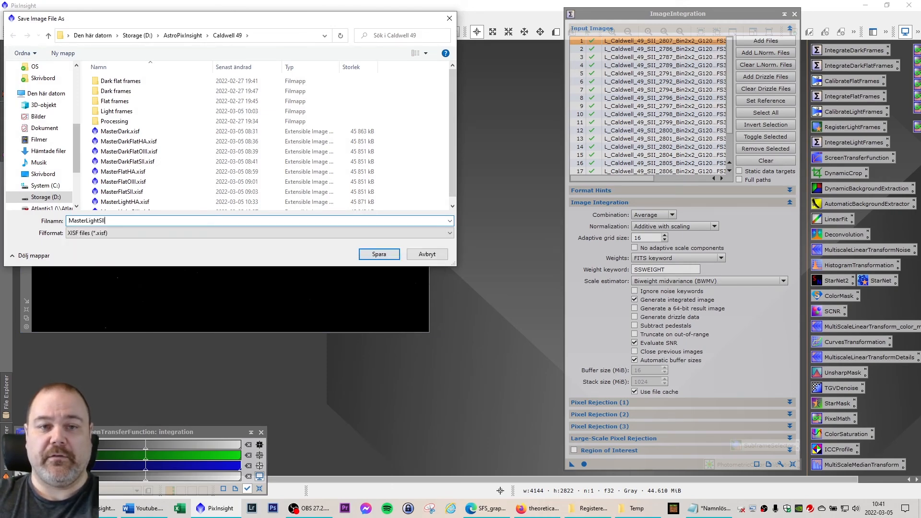
pyautogui.press('Return')
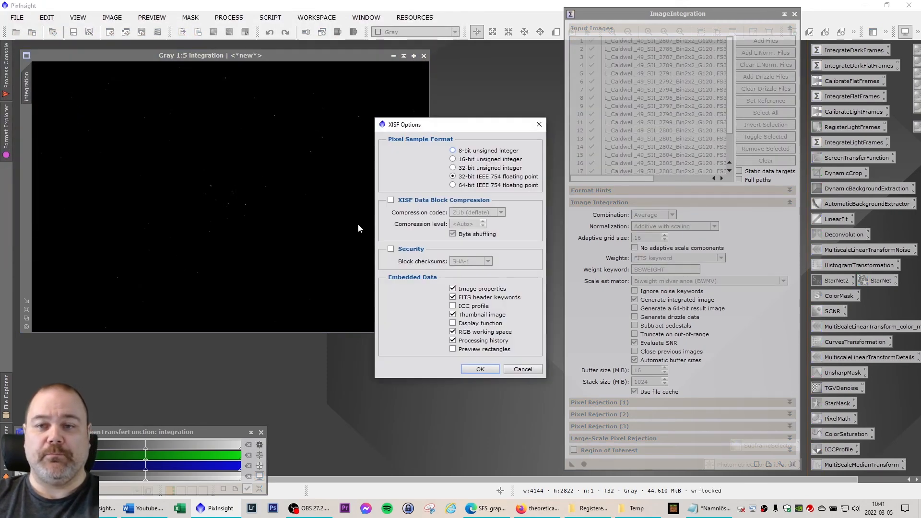
pyautogui.click(485, 366)
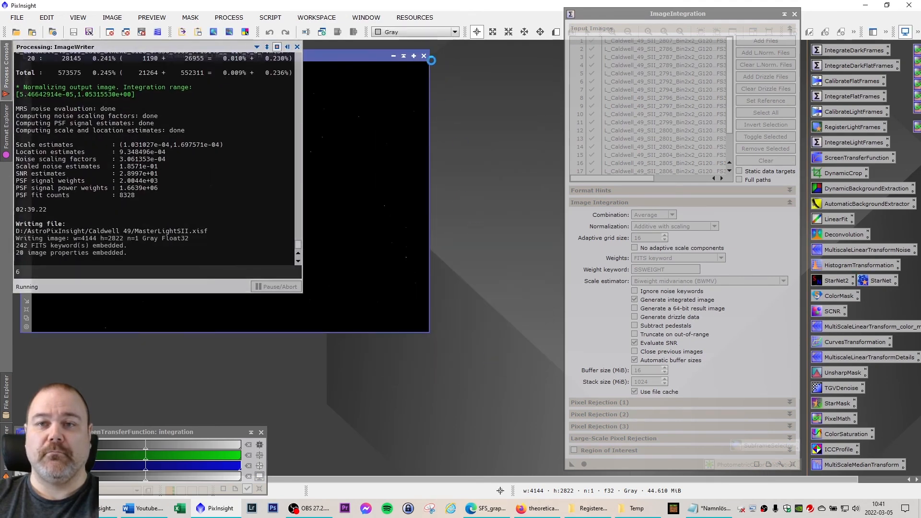
pyautogui.click(424, 56)
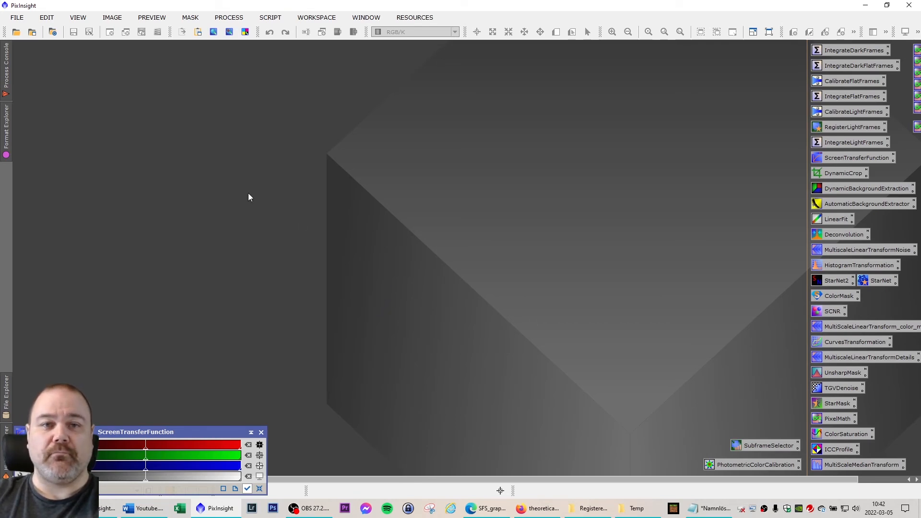
# Look up the HA reference number in the notes and open the raw HA frame 2751 from Caldwell 49's Light frames folder
pyautogui.doubleClick(181, 142)
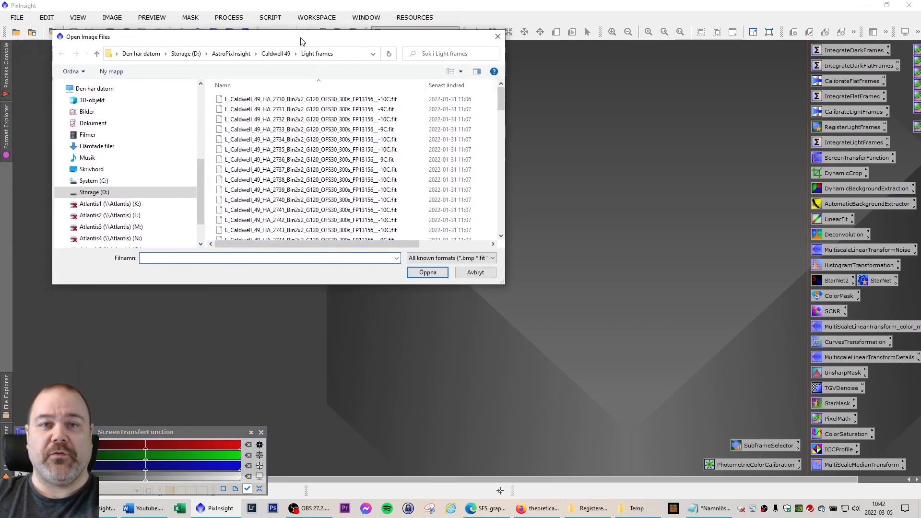
pyautogui.click(270, 69)
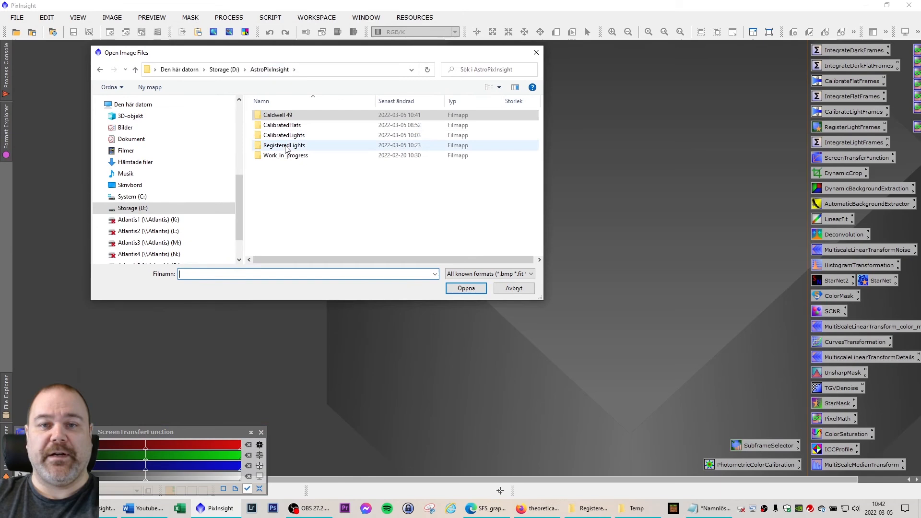
pyautogui.doubleClick(281, 116)
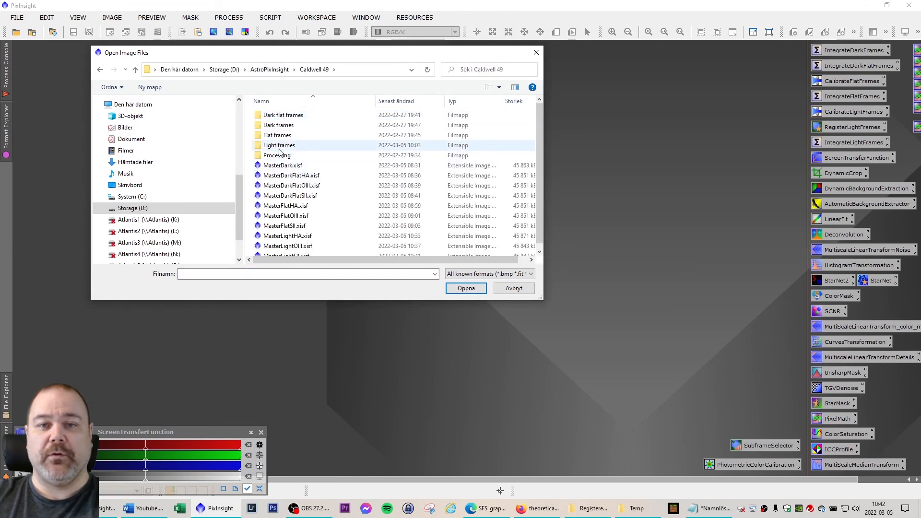
pyautogui.doubleClick(279, 146)
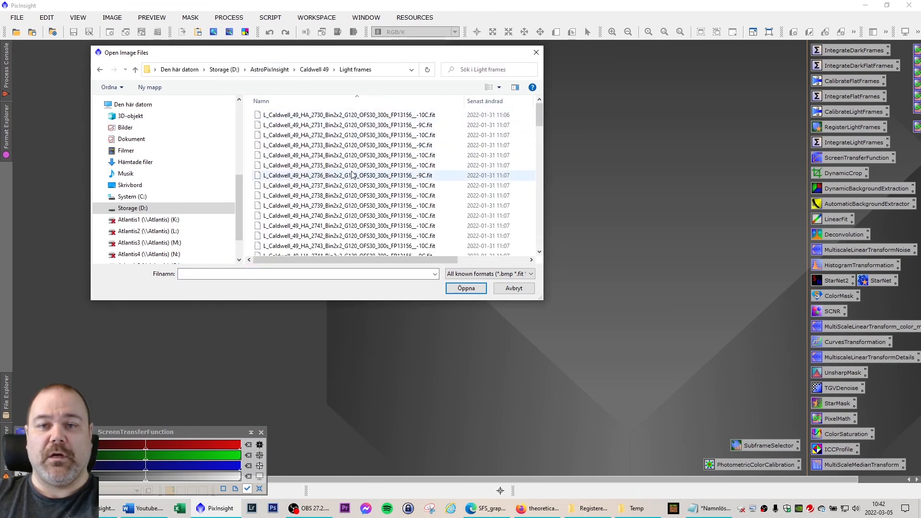
pyautogui.click(709, 508)
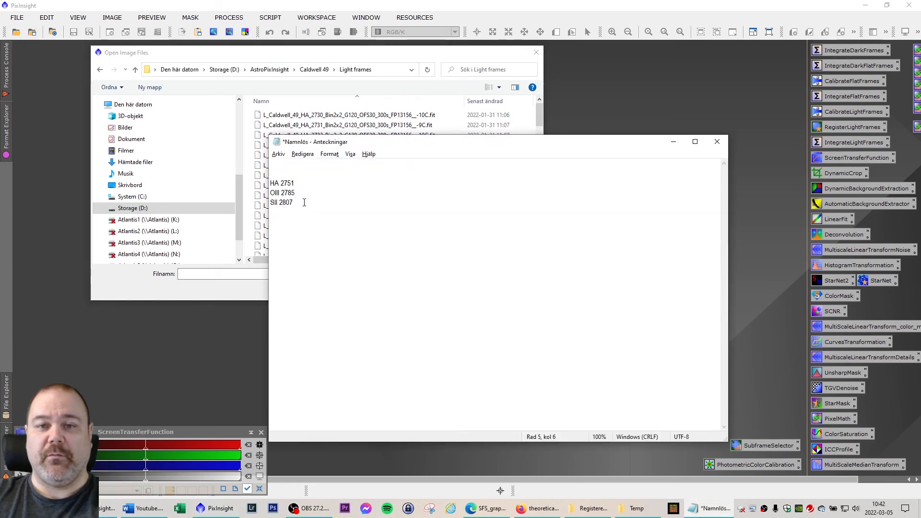
pyautogui.click(673, 142)
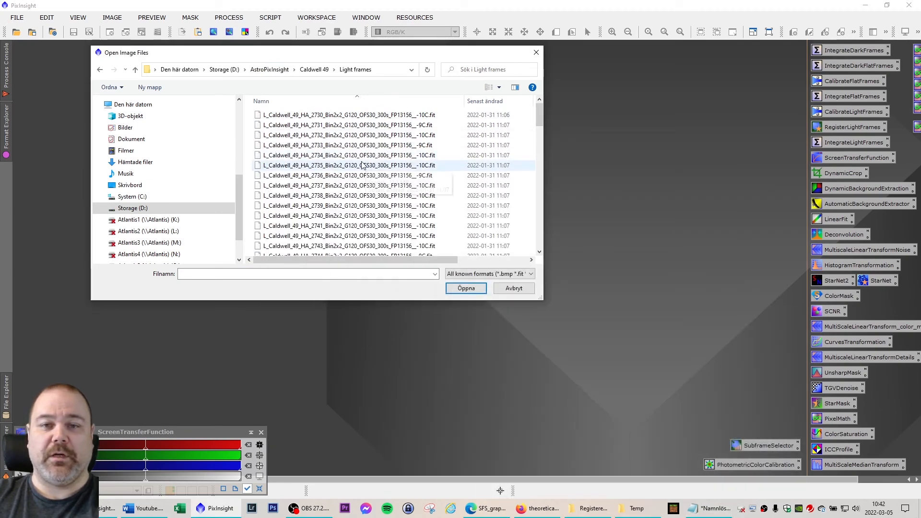
pyautogui.scroll(-6, 341, 192)
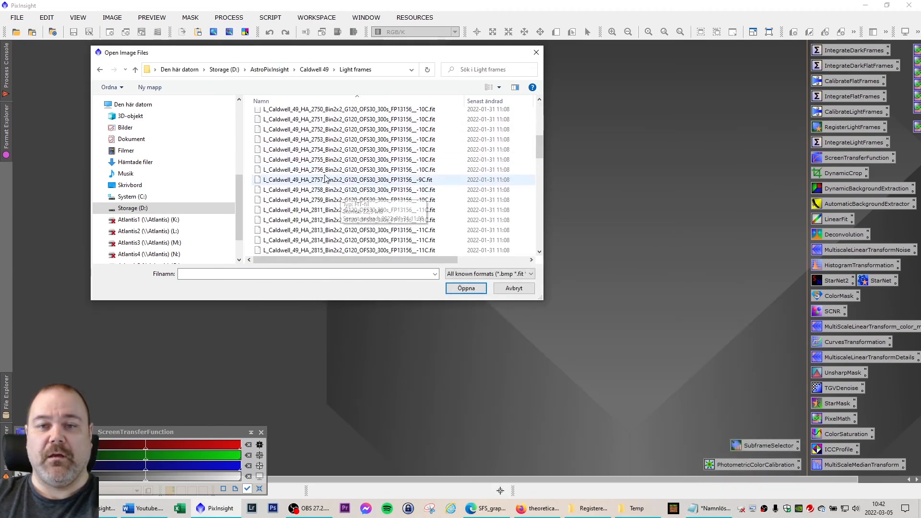
pyautogui.scroll(-1, 331, 164)
pyautogui.doubleClick(305, 143)
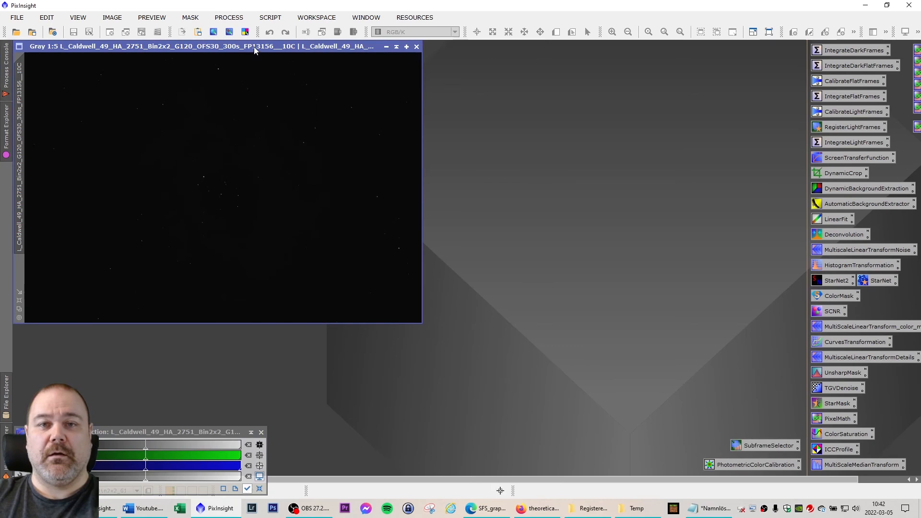
pyautogui.moveTo(255, 47); pyautogui.dragTo(254, 67)
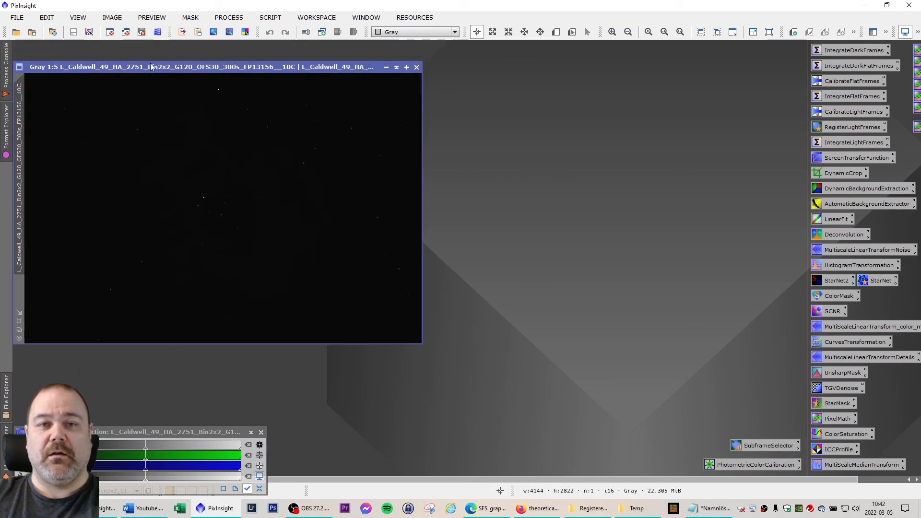
# Open the calibrated HA frame 2751 from the CalibratedLights folder and place it beside the raw frame
pyautogui.doubleClick(480, 134)
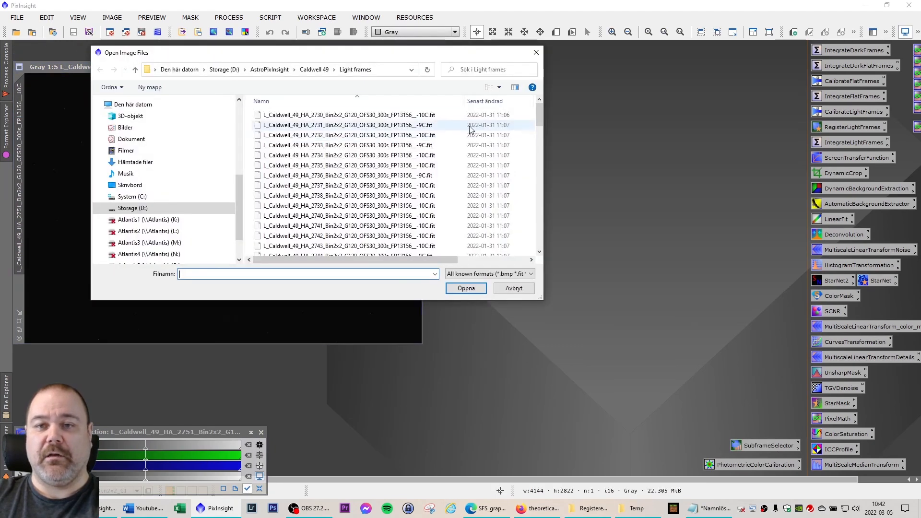
pyautogui.click(313, 72)
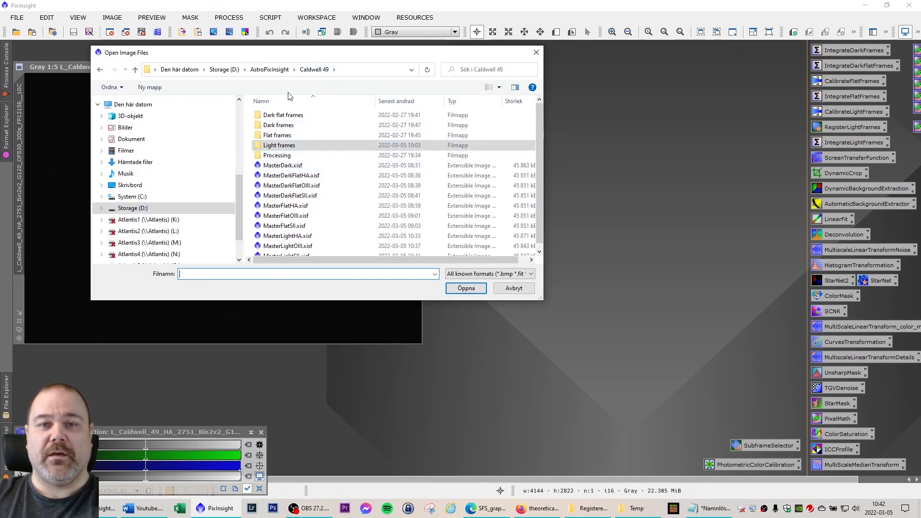
pyautogui.click(269, 69)
pyautogui.doubleClick(288, 135)
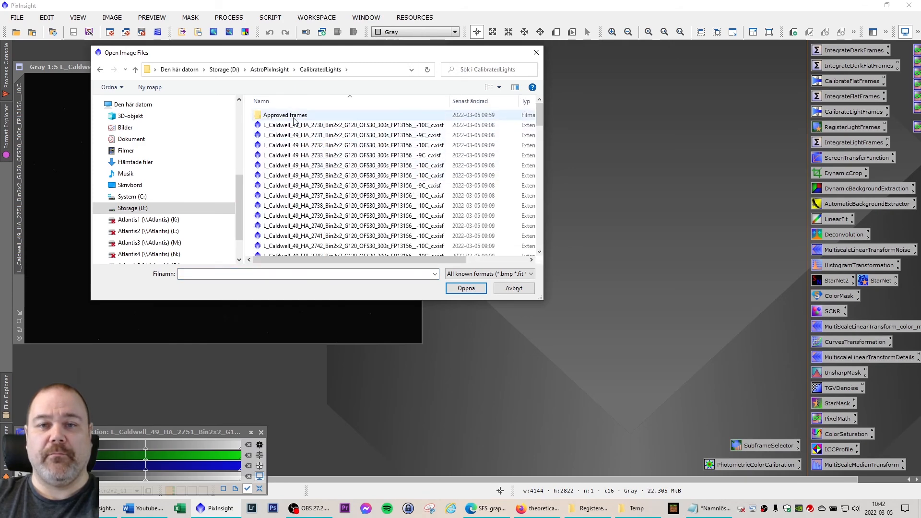
pyautogui.scroll(-4, 350, 200)
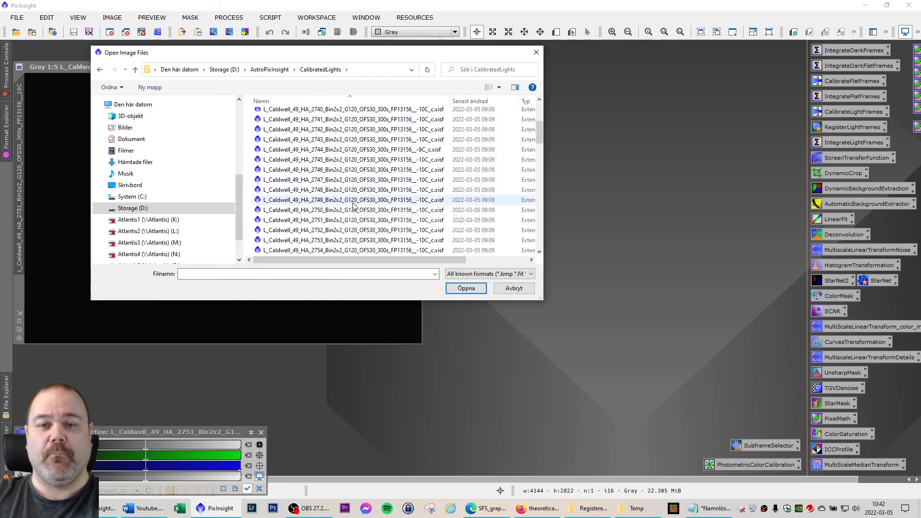
pyautogui.doubleClick(328, 224)
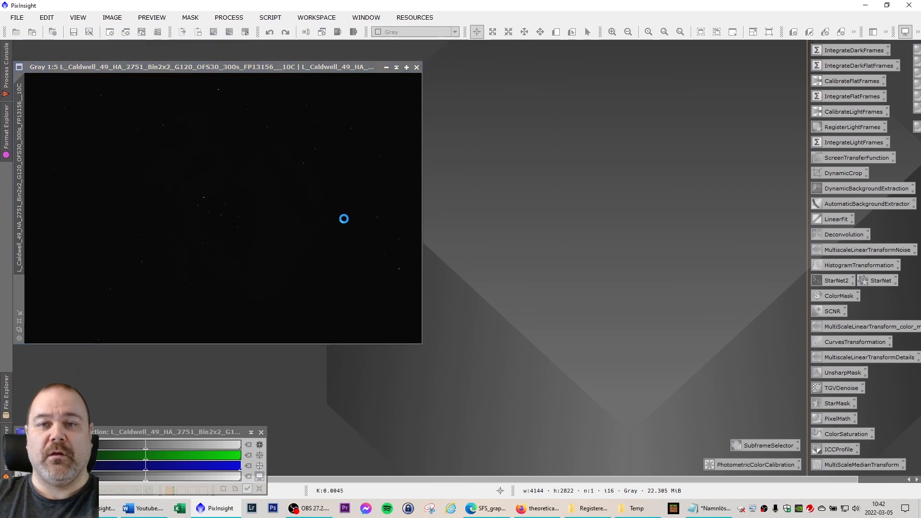
pyautogui.moveTo(243, 64); pyautogui.dragTo(611, 75)
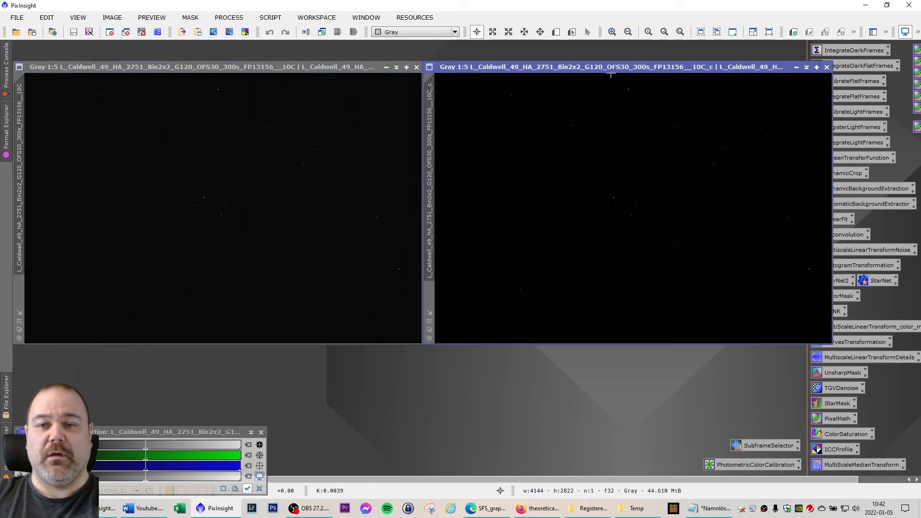
# Open MasterLightHA.xisf from the Caldwell 49 folder and place it below and between the two single HA frames
pyautogui.doubleClick(288, 386)
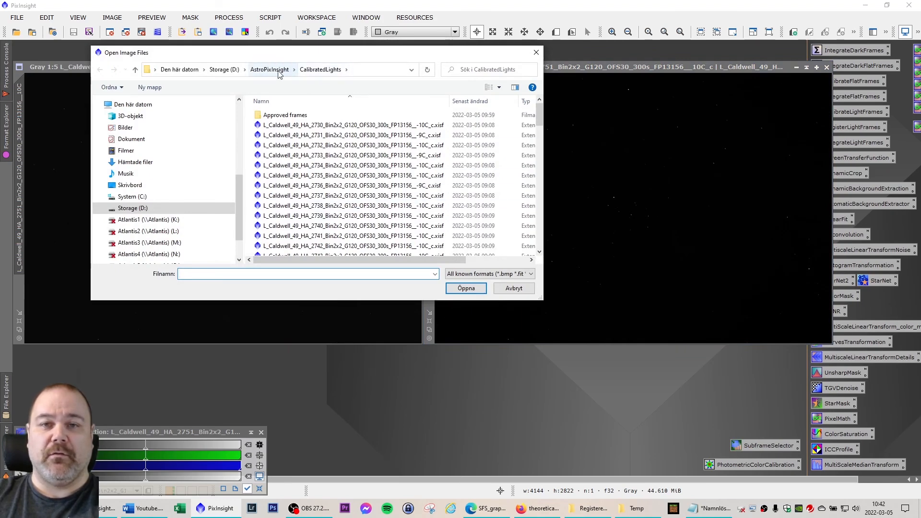
pyautogui.click(269, 69)
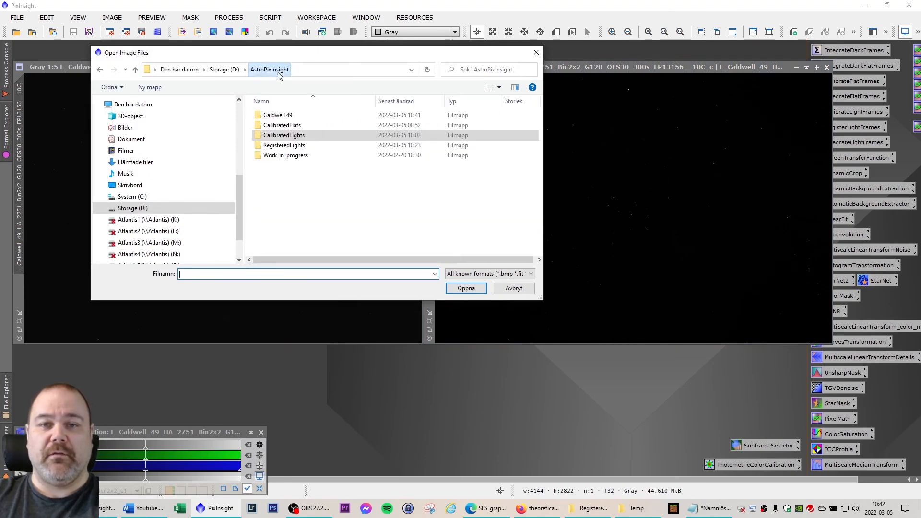
pyautogui.click(296, 115)
pyautogui.doubleClick(296, 116)
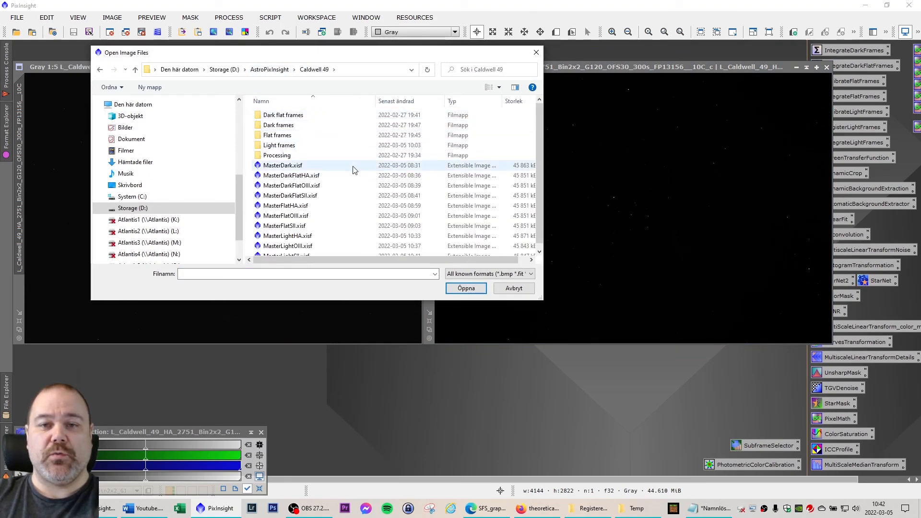
pyautogui.scroll(-1, 350, 214)
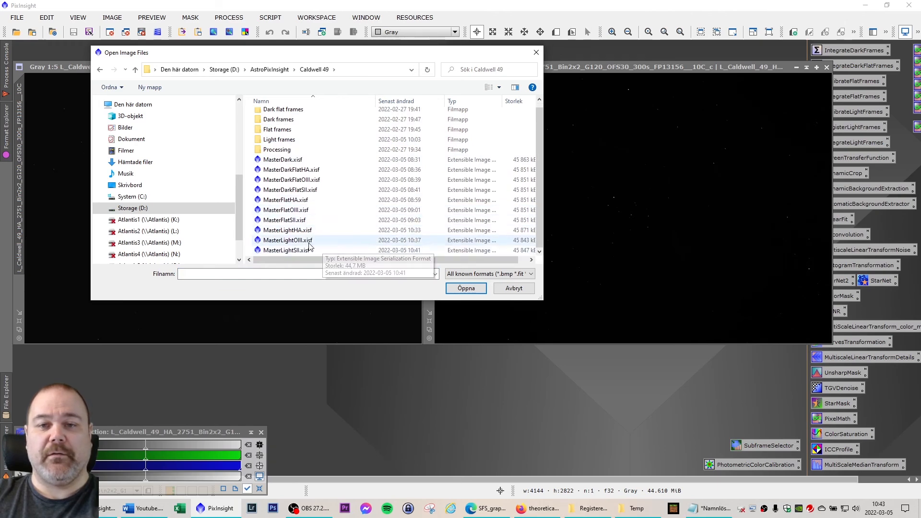
pyautogui.click(288, 231)
pyautogui.doubleClick(287, 231)
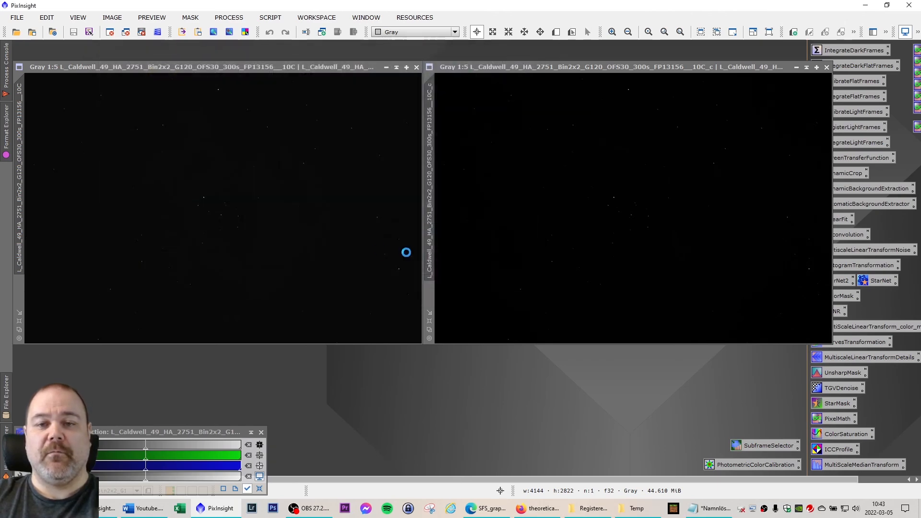
pyautogui.moveTo(274, 82); pyautogui.dragTo(474, 161)
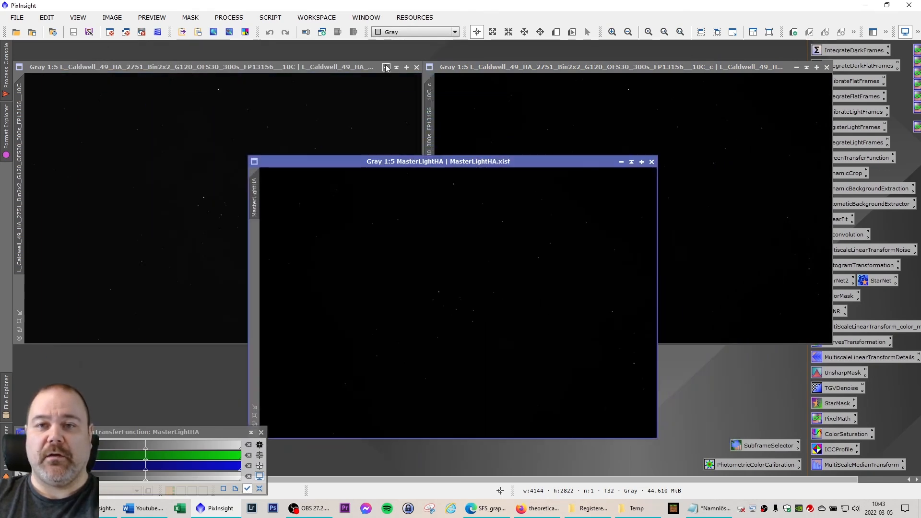
# Apply an automatic screen stretch to the raw HA frame 2751 and to its calibrated version
pyautogui.click(354, 68)
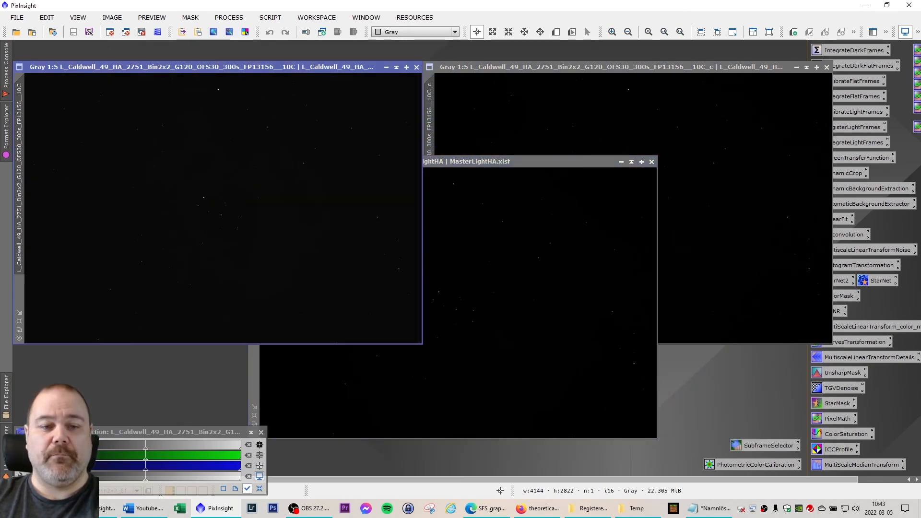
pyautogui.hotkey('ctrl', 'a')
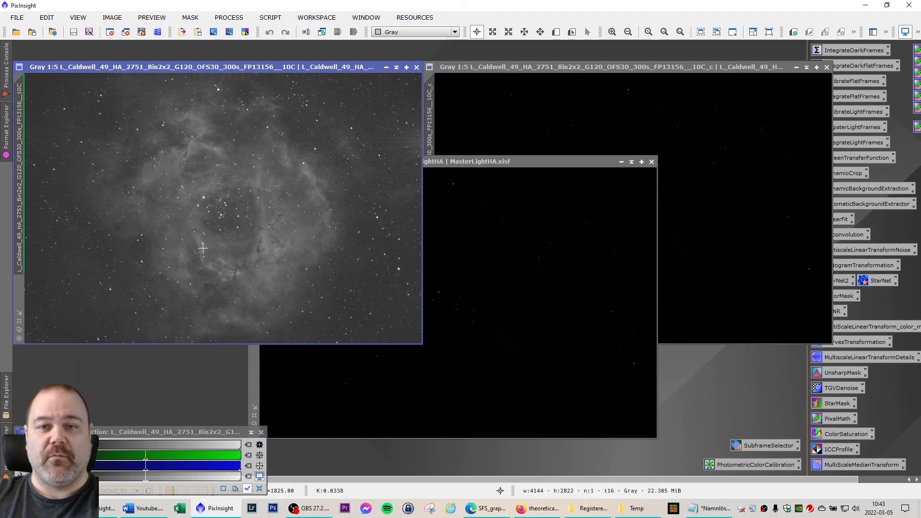
pyautogui.click(519, 68)
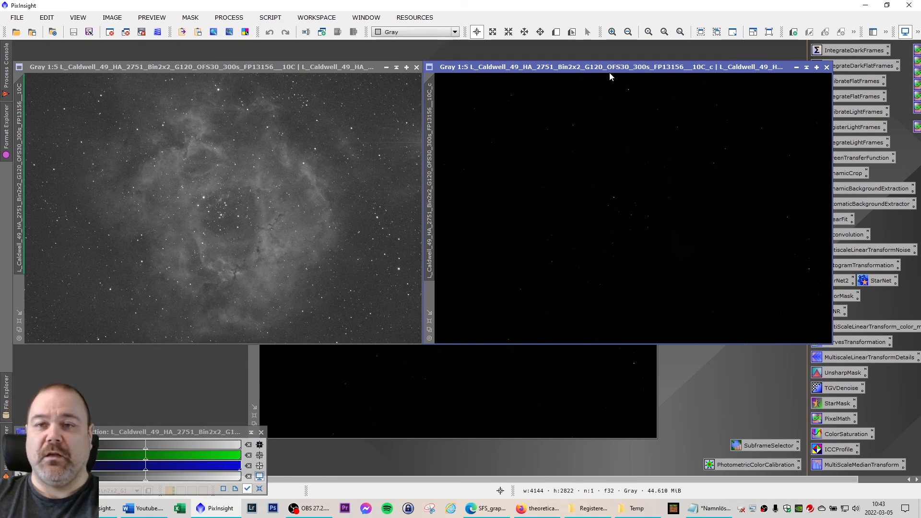
pyautogui.click(20, 472)
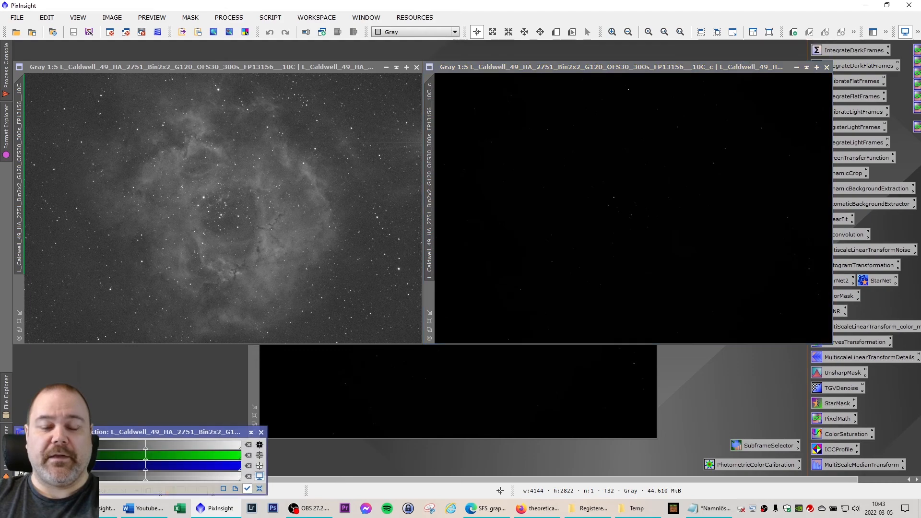
pyautogui.moveTo(21, 472); pyautogui.dragTo(440, 298)
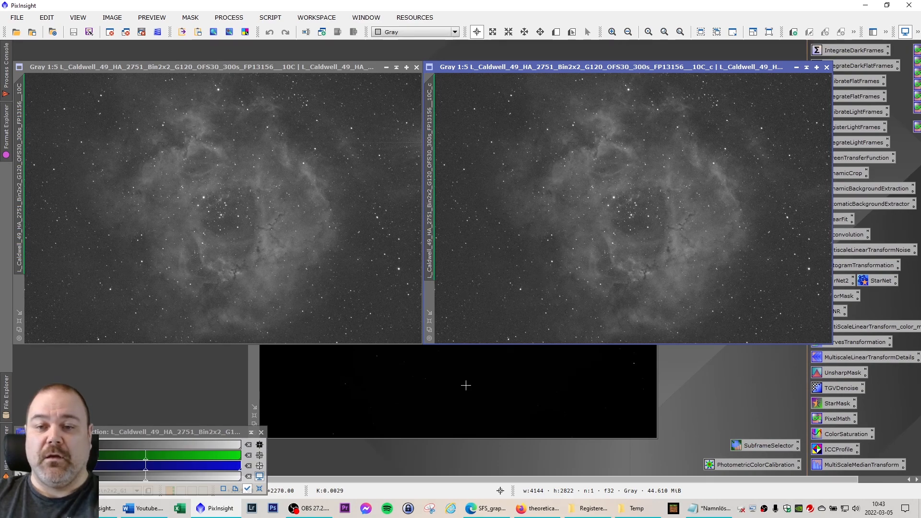
# Bring MasterLightHA in front of the single frames, auto-stretch its display and compare its noise and detail with theirs
pyautogui.moveTo(444, 164); pyautogui.dragTo(410, 99)
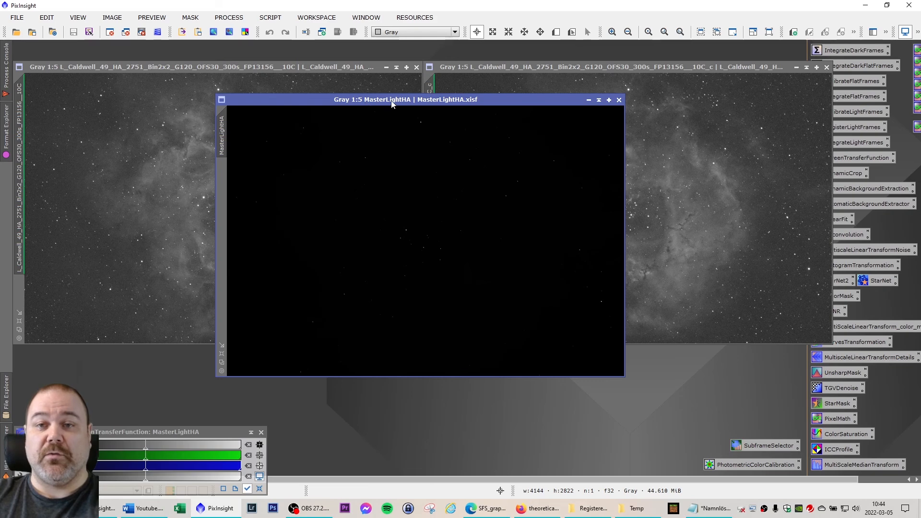
pyautogui.moveTo(433, 102); pyautogui.dragTo(422, 104)
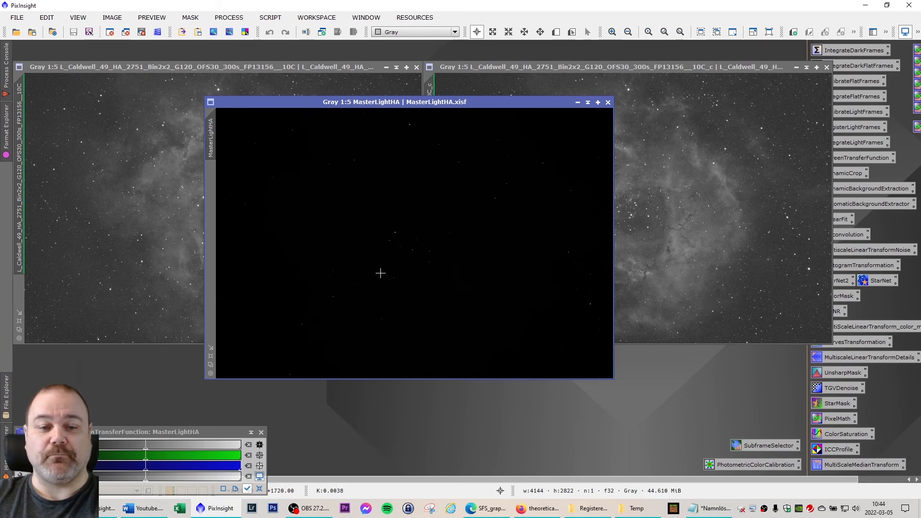
pyautogui.hotkey('ctrl', 'a')
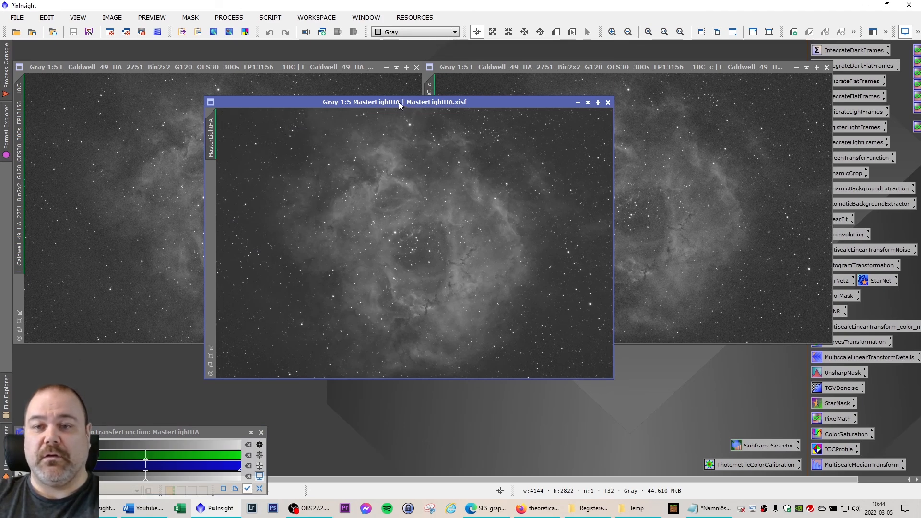
pyautogui.moveTo(398, 102); pyautogui.dragTo(347, 104)
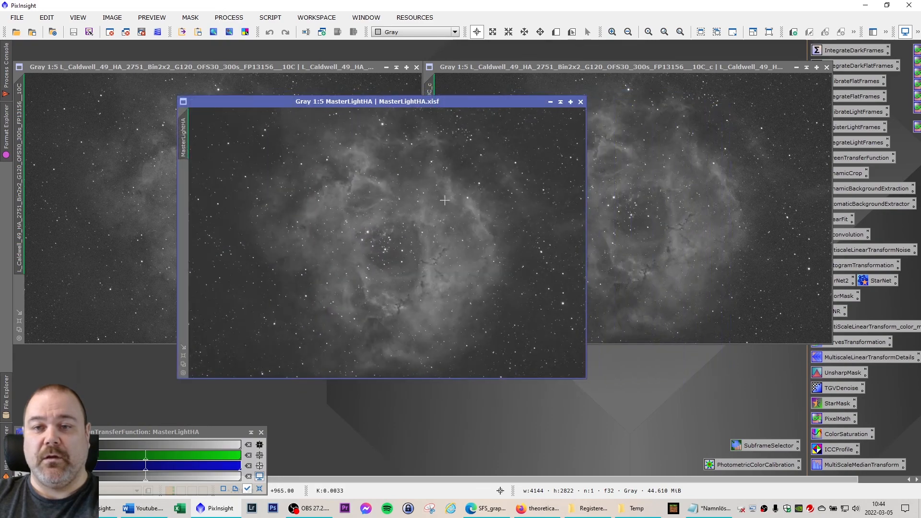
pyautogui.scroll(5, 406, 243)
pyautogui.scroll(-5, 406, 243)
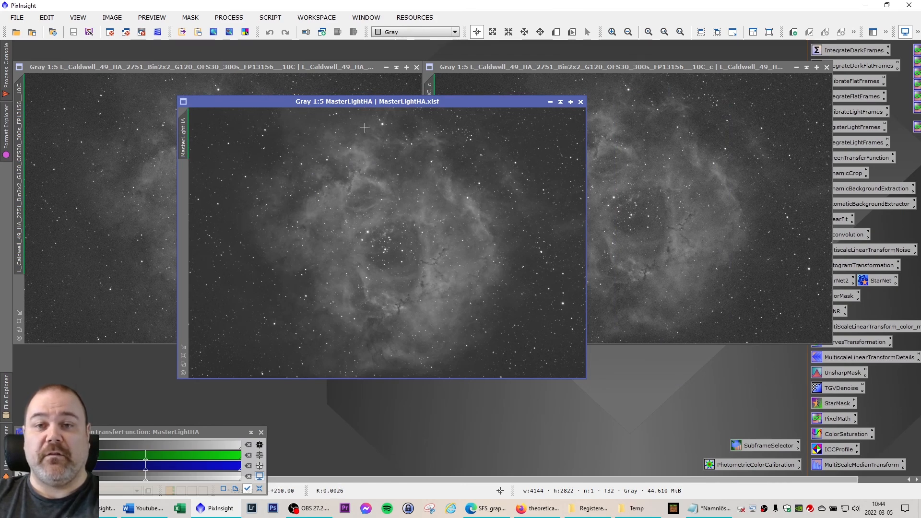
pyautogui.moveTo(387, 103); pyautogui.dragTo(373, 104)
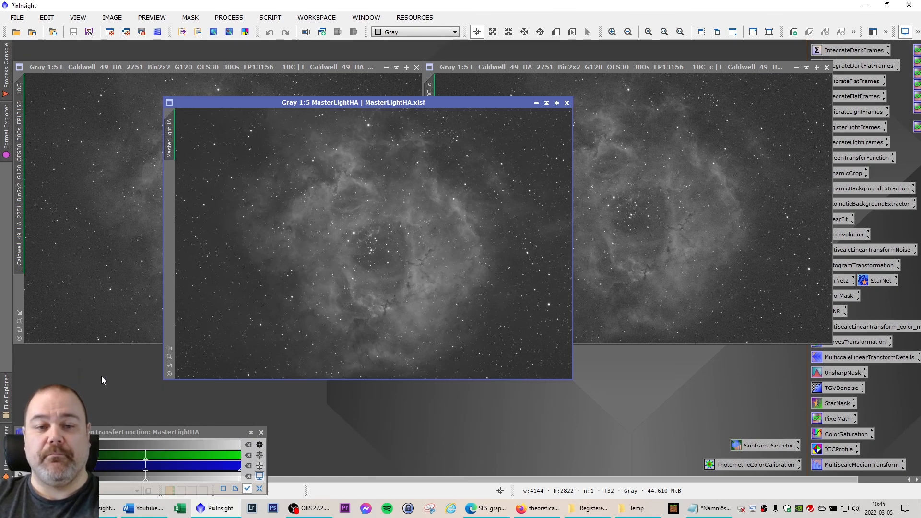
# Open MasterLightOIII.xisf from the Caldwell 49 folder and auto-stretch its display
pyautogui.hotkey('ctrl', 'o')
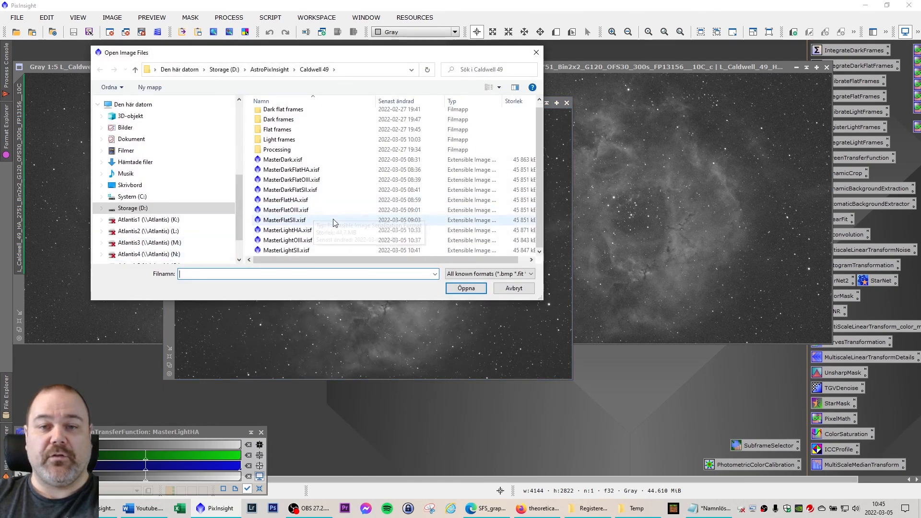
pyautogui.doubleClick(288, 231)
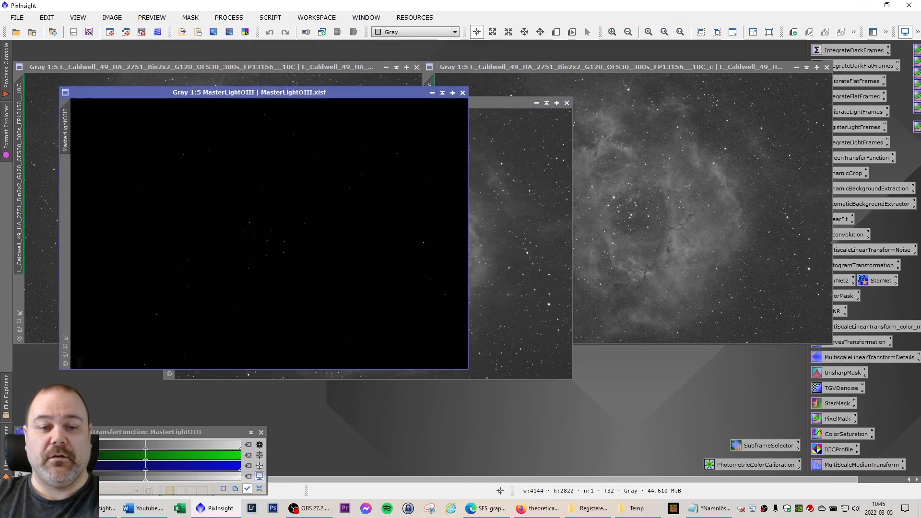
pyautogui.hotkey('ctrl', 'a')
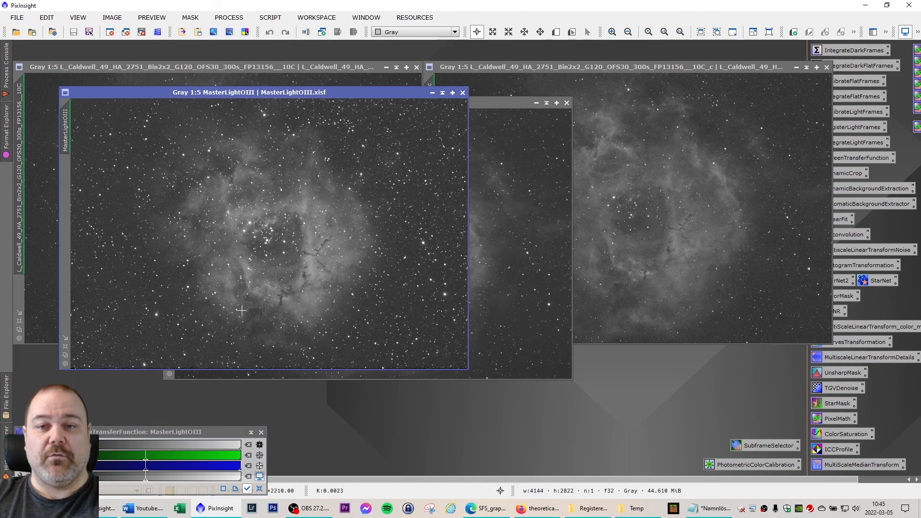
# Open MasterLightSII.xisf, auto-stretch its display and arrange it side by side with MasterLightOIII for comparison
pyautogui.hotkey('ctrl', 'o')
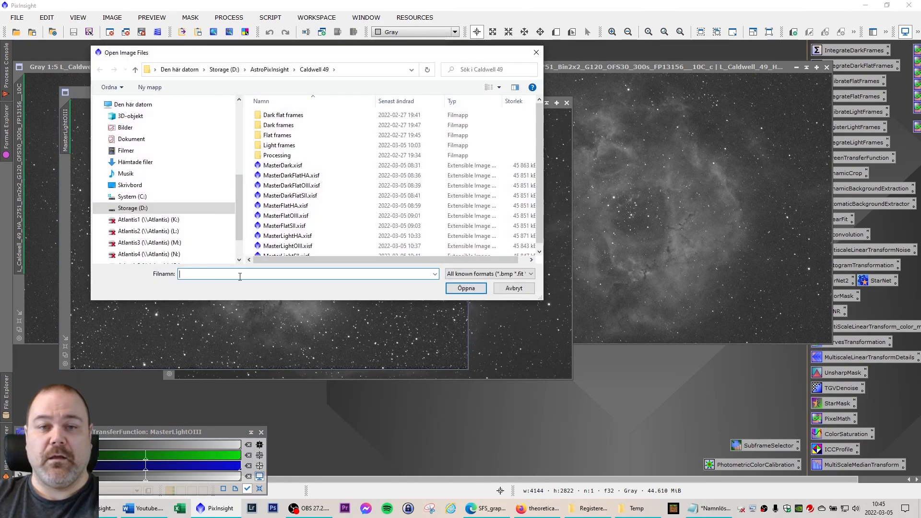
pyautogui.scroll(-1, 327, 240)
pyautogui.doubleClick(289, 251)
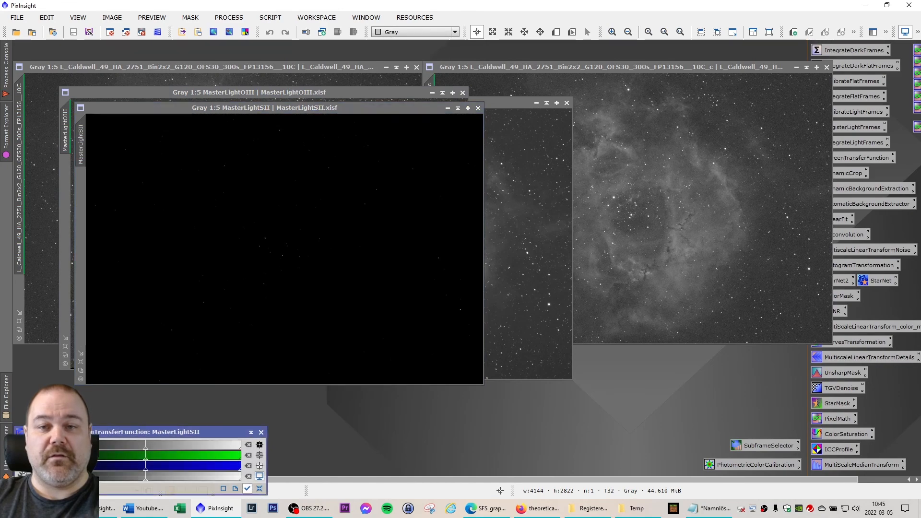
pyautogui.hotkey('ctrl', 'a')
pyautogui.moveTo(260, 109); pyautogui.dragTo(557, 129)
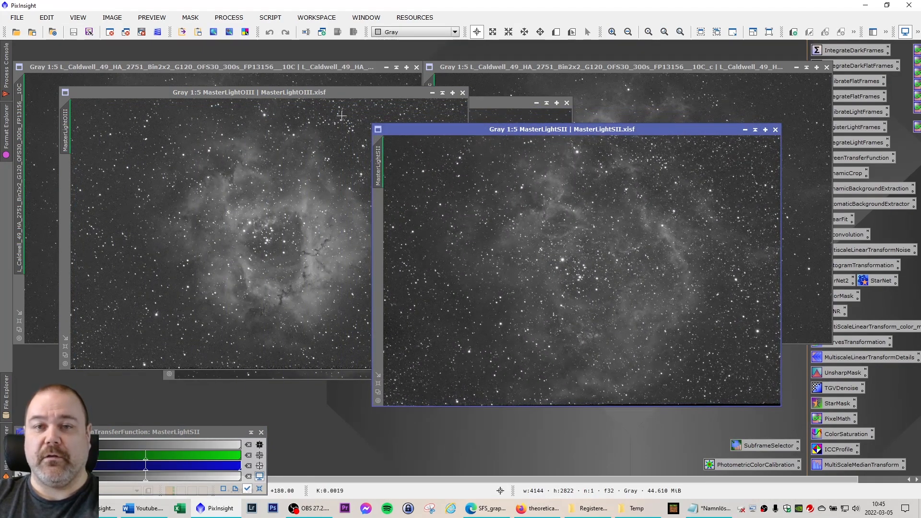
pyautogui.moveTo(279, 94); pyautogui.dragTo(262, 97)
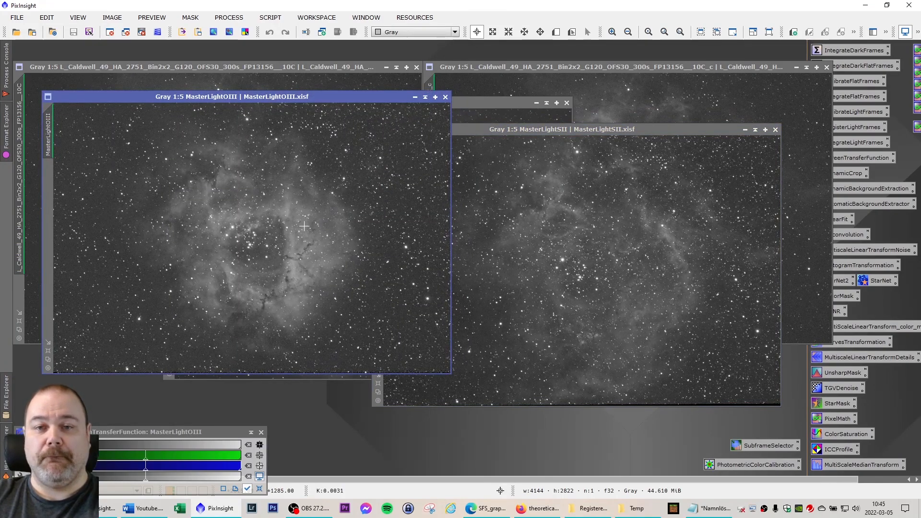
# Close the three master lights and both HA 2751 frames to leave the workspace empty
pyautogui.click(775, 130)
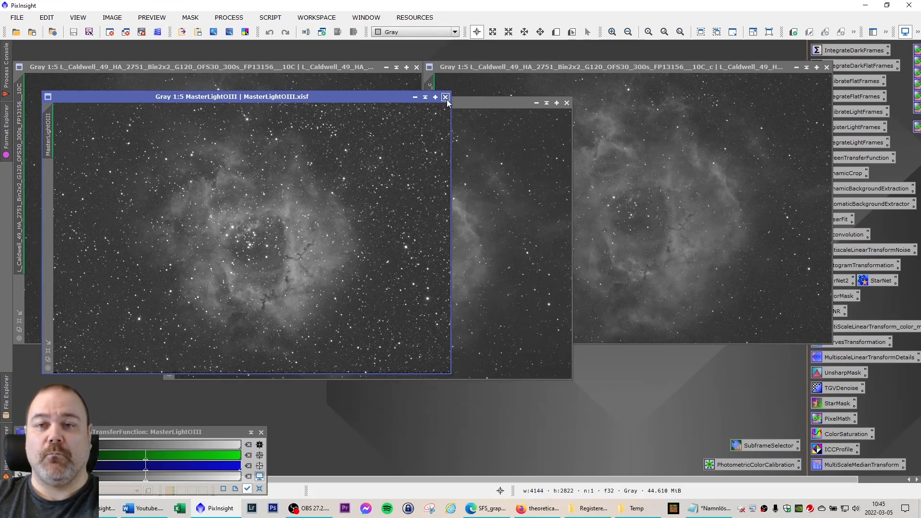
pyautogui.click(559, 105)
pyautogui.click(566, 102)
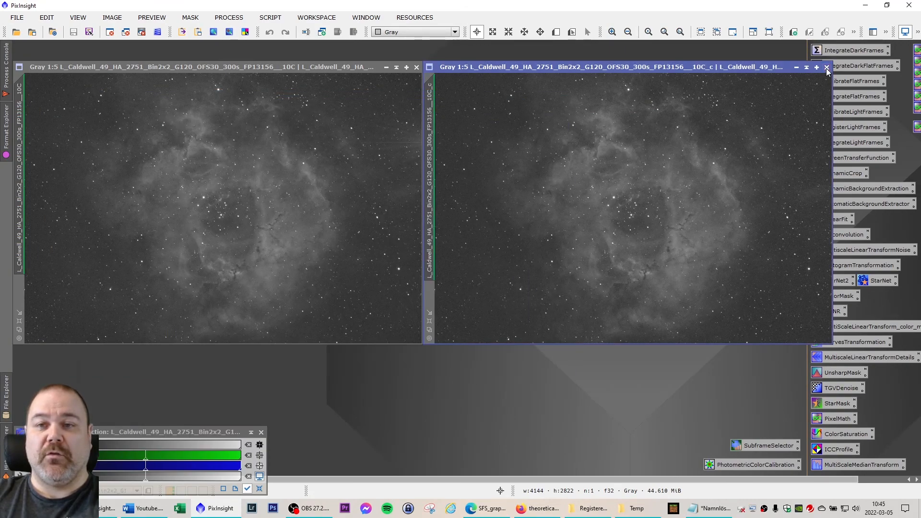
pyautogui.click(827, 67)
pyautogui.click(417, 67)
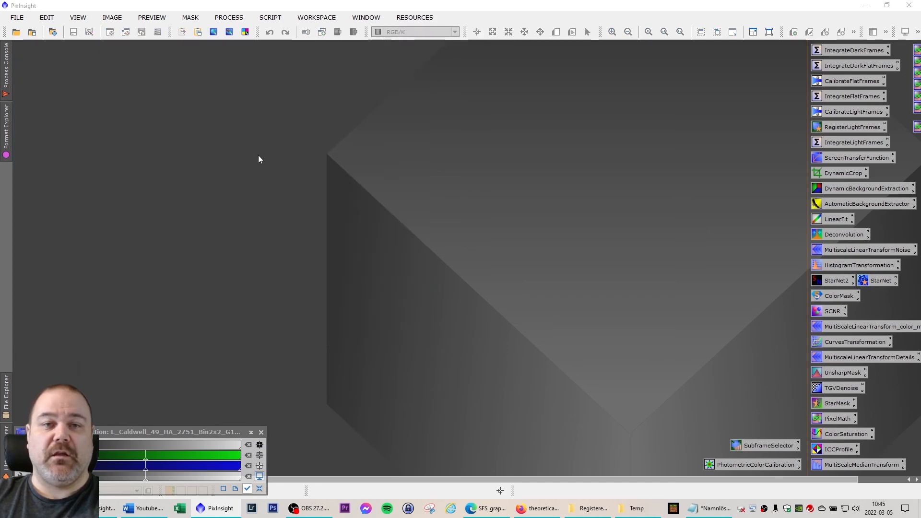